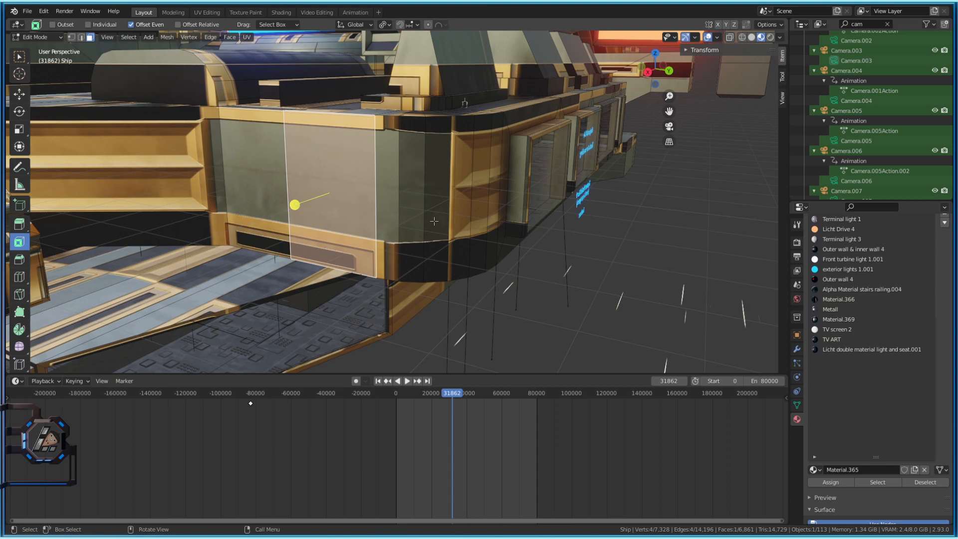
Maximize the 3D viewport and inset the selected wall face twice by a small thickness
middle_drag(406, 265, 291, 128)
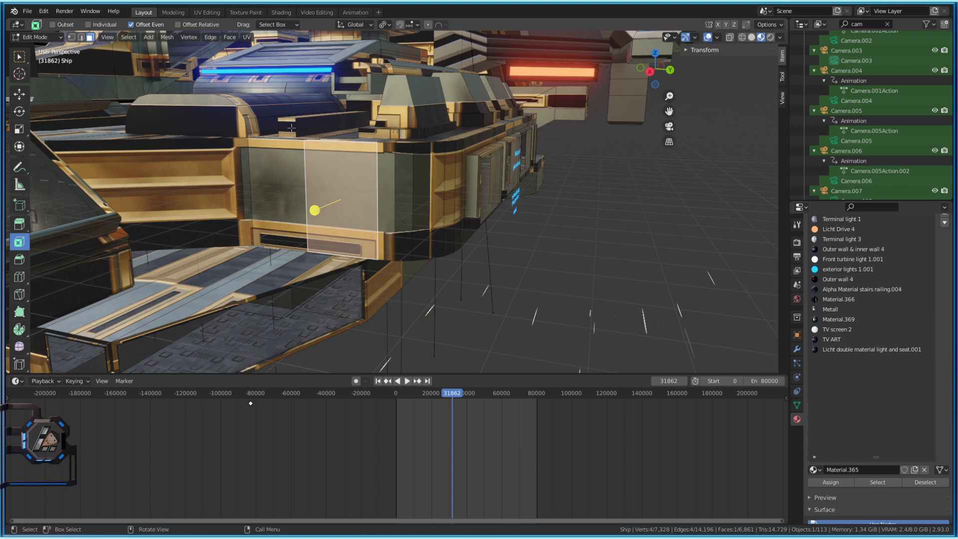
middle_drag(482, 199, 509, 208)
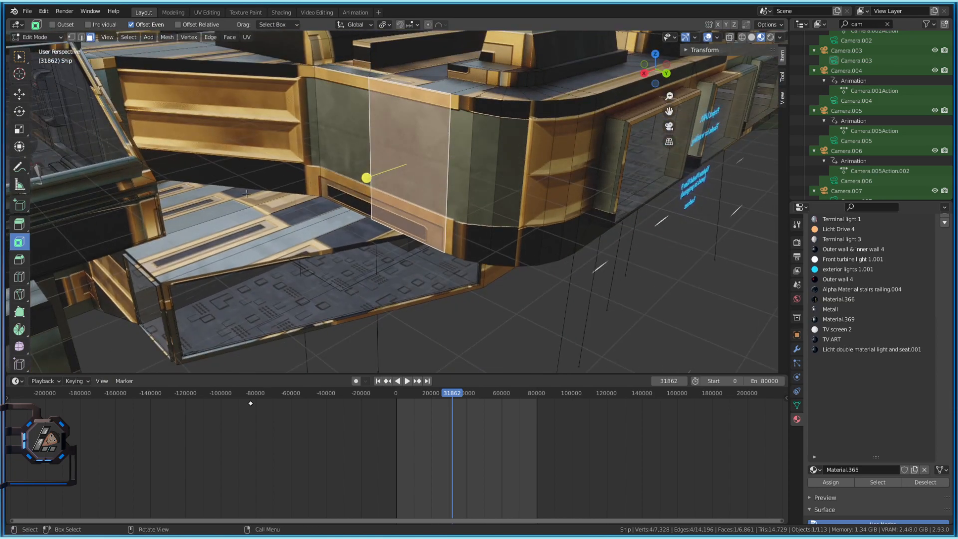
middle_drag(410, 238, 491, 359)
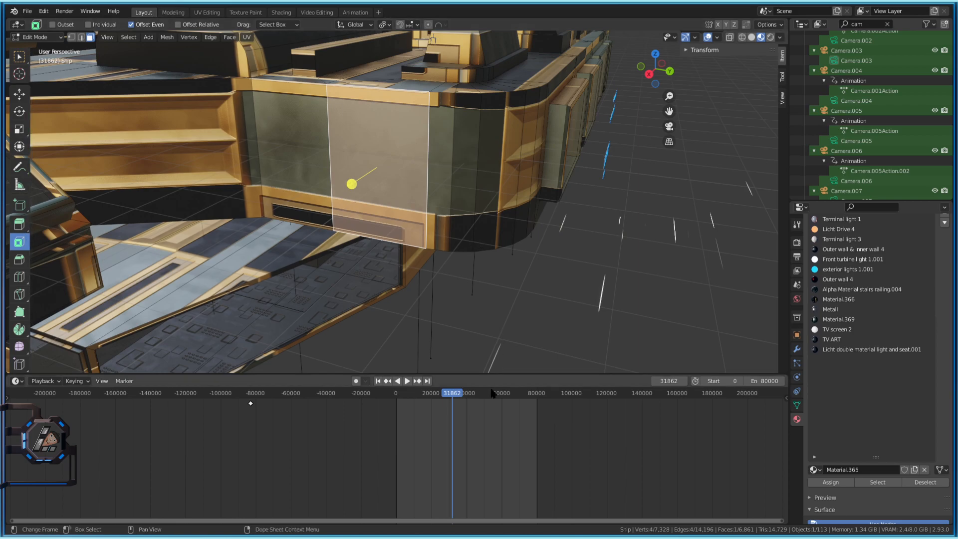
middle_drag(519, 250, 481, 246)
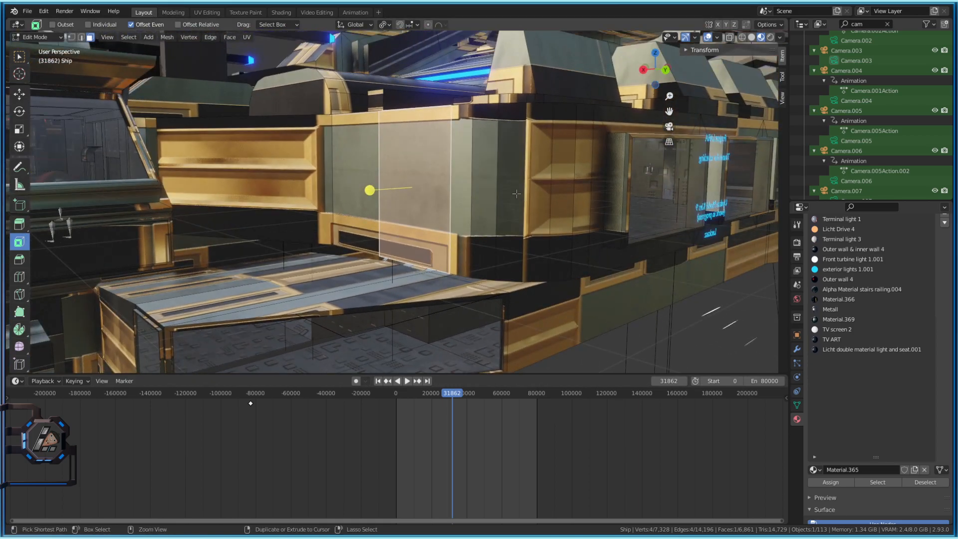
key(ctrl+space)
middle_drag(543, 270, 441, 228)
middle_click(451, 234)
middle_drag(445, 241, 486, 214)
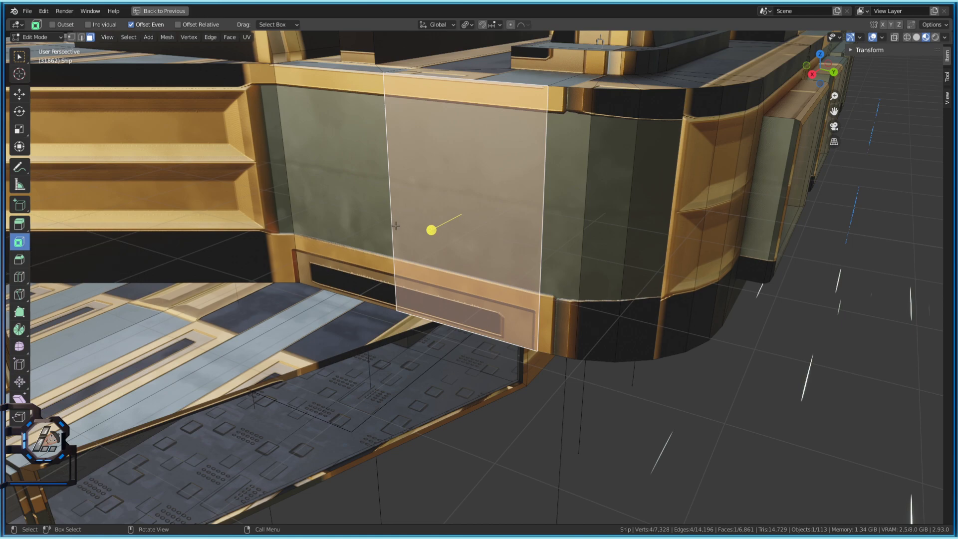
drag(432, 229, 432, 233)
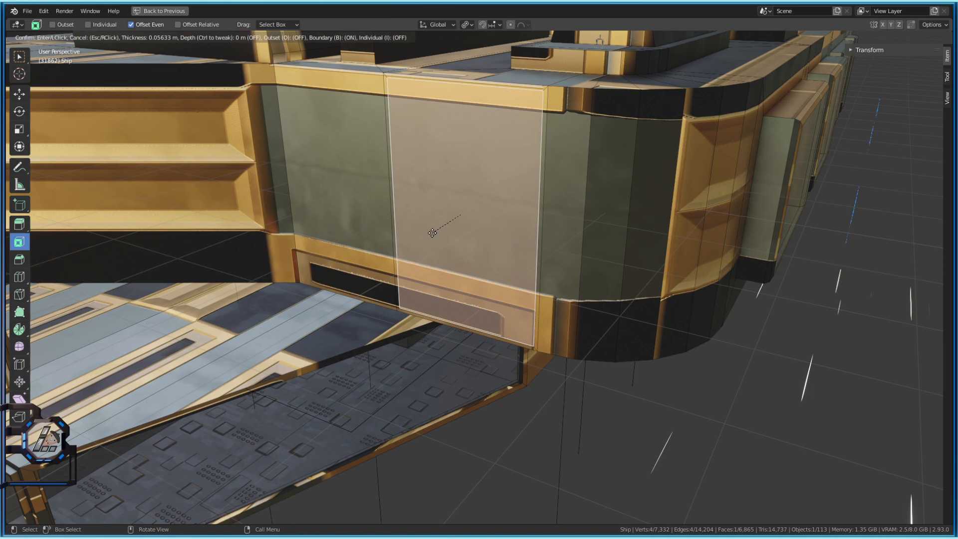
drag(432, 233, 432, 229)
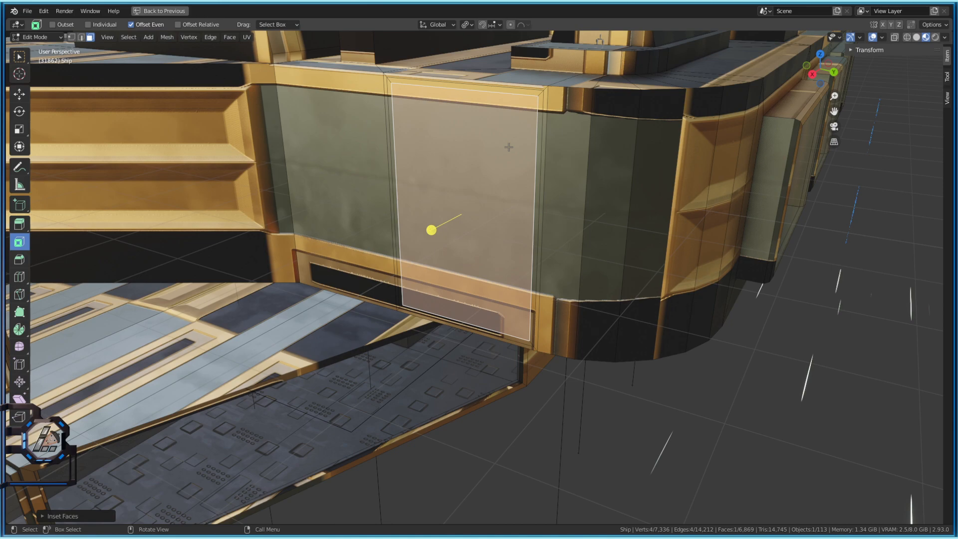
Subdivide the inset wall face with 10 cuts
right_click(482, 201)
click(482, 203)
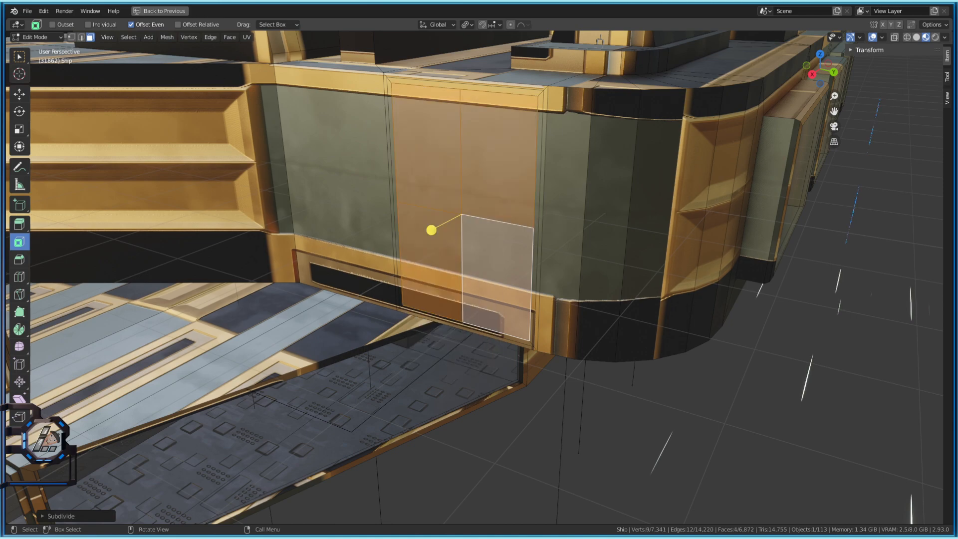
click(53, 519)
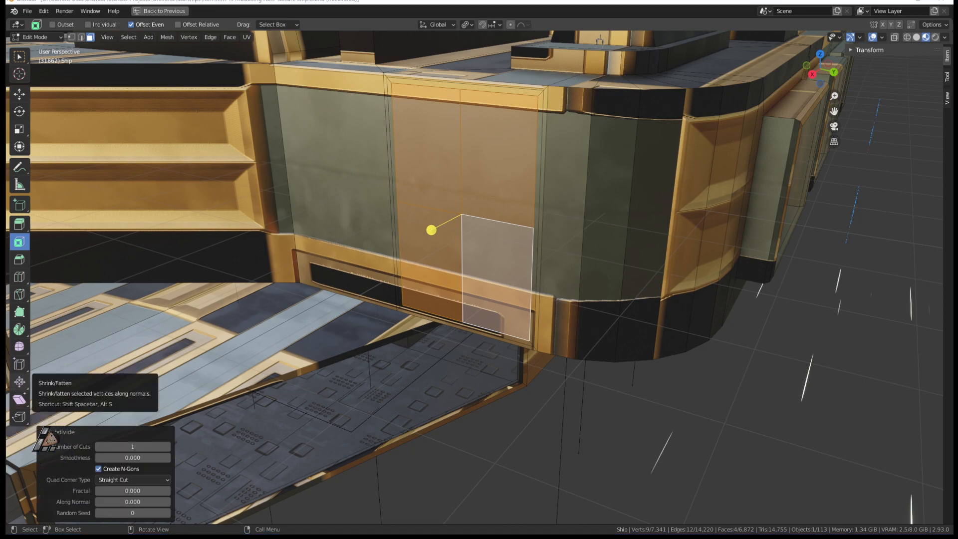
click(140, 447)
text(10)
key(Return)
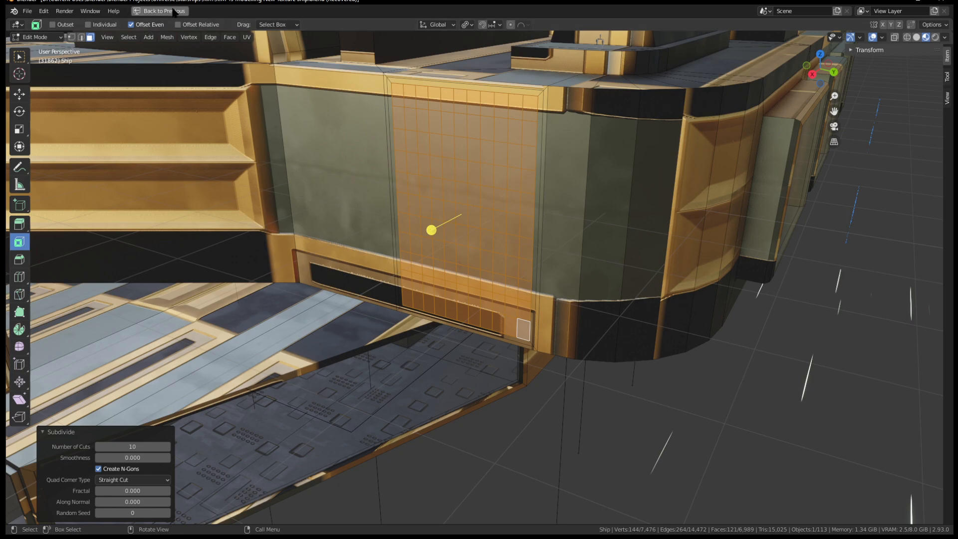
Shape the subdivided wall area into a circle with the To Sphere transform at factor 1
click(168, 39)
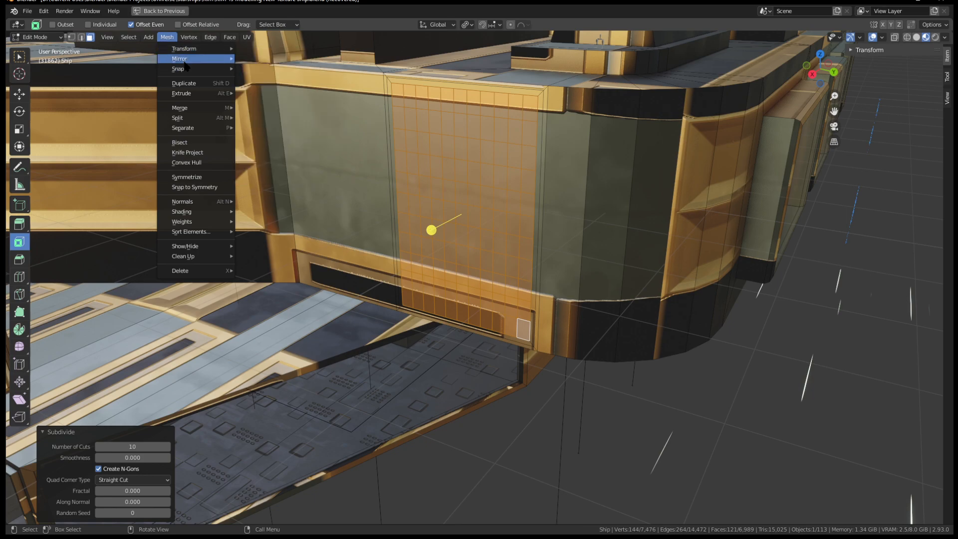
mouse_move(200, 48)
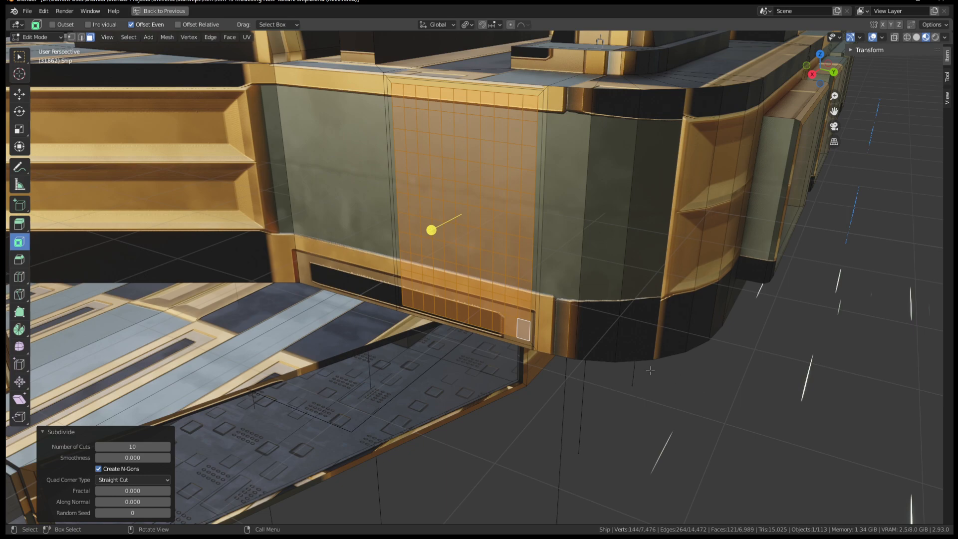
key(F3)
text(t)
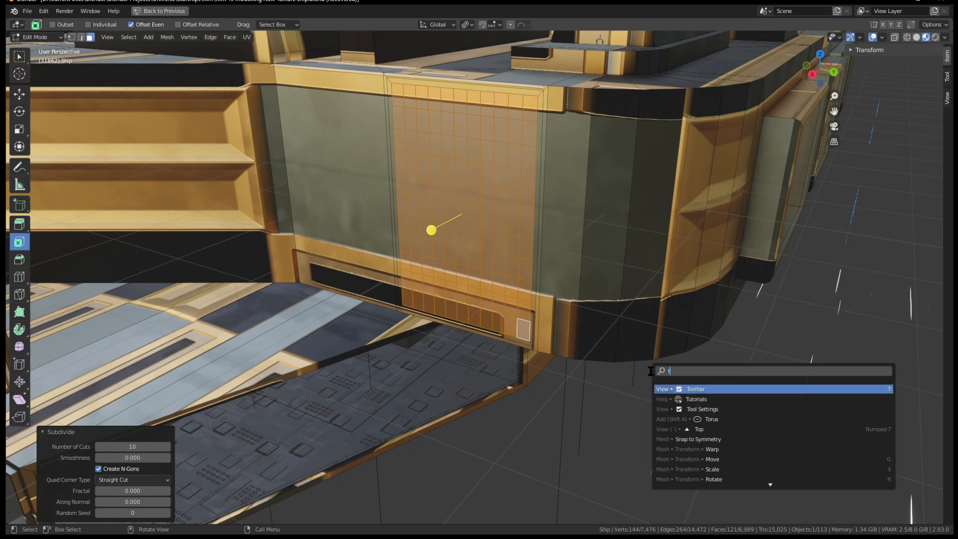
text(o sp)
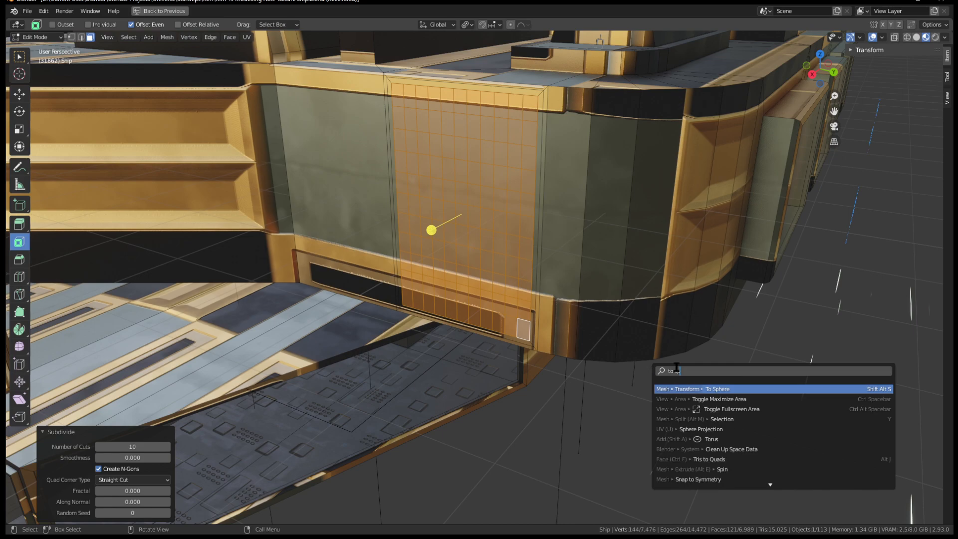
click(735, 389)
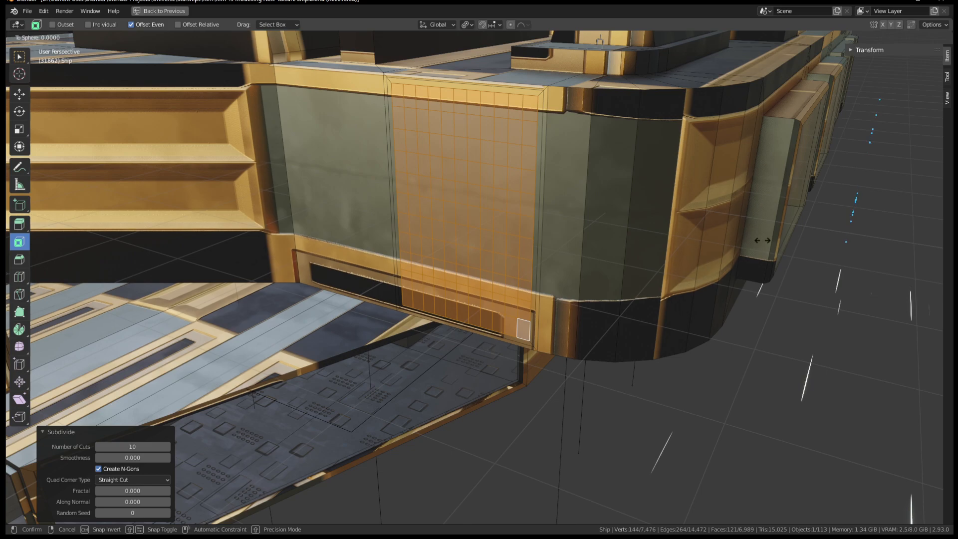
text(1)
key(BackSpace)
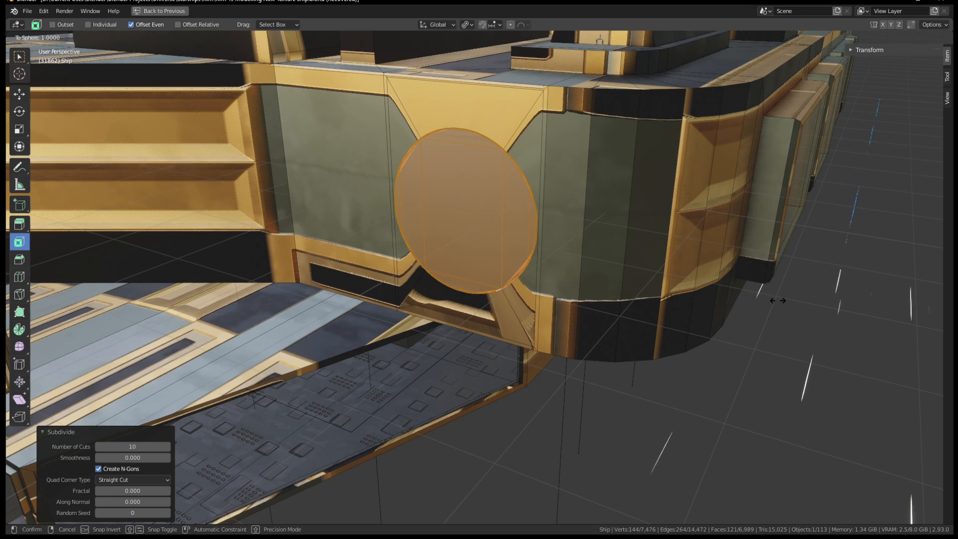
click(797, 295)
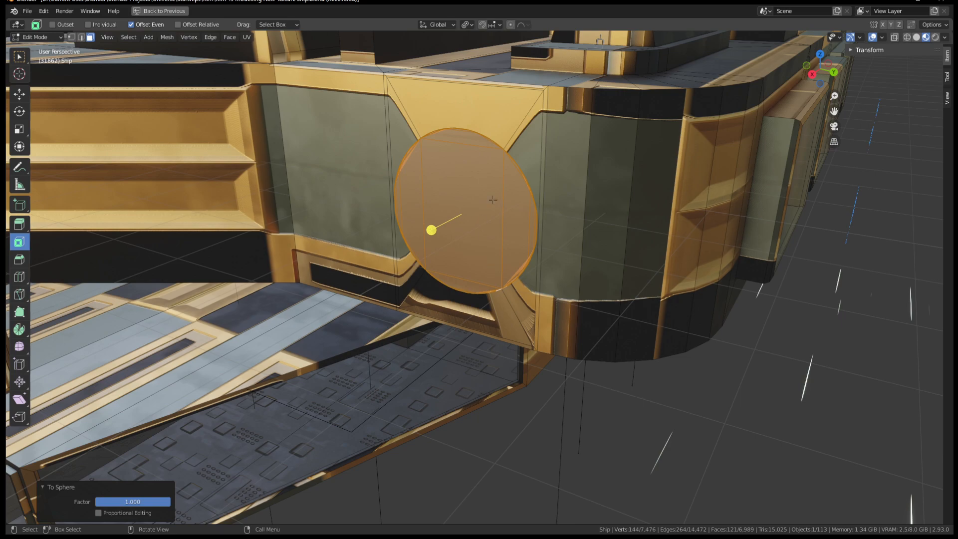
Dissolve the faces inside the circle into a single round face
scroll(549, 229, up, 3)
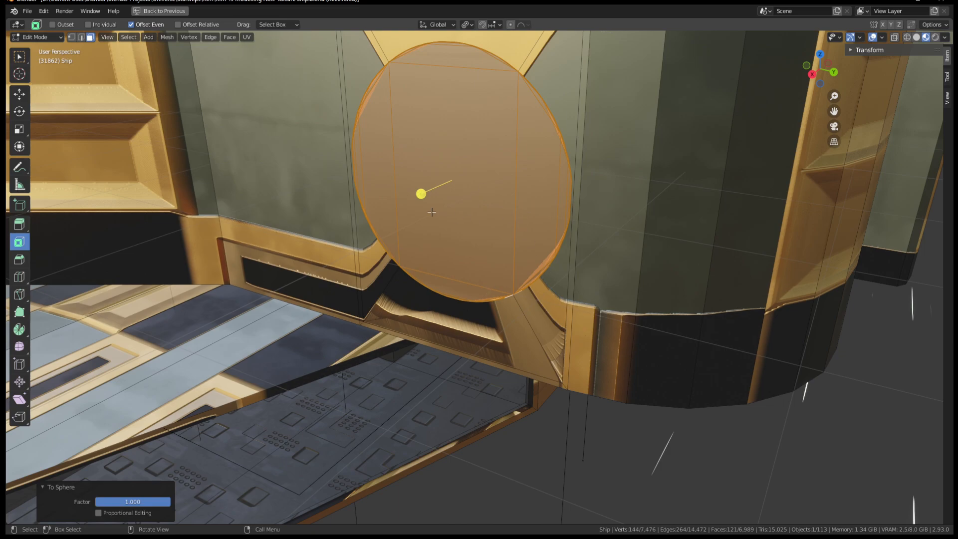
key(x)
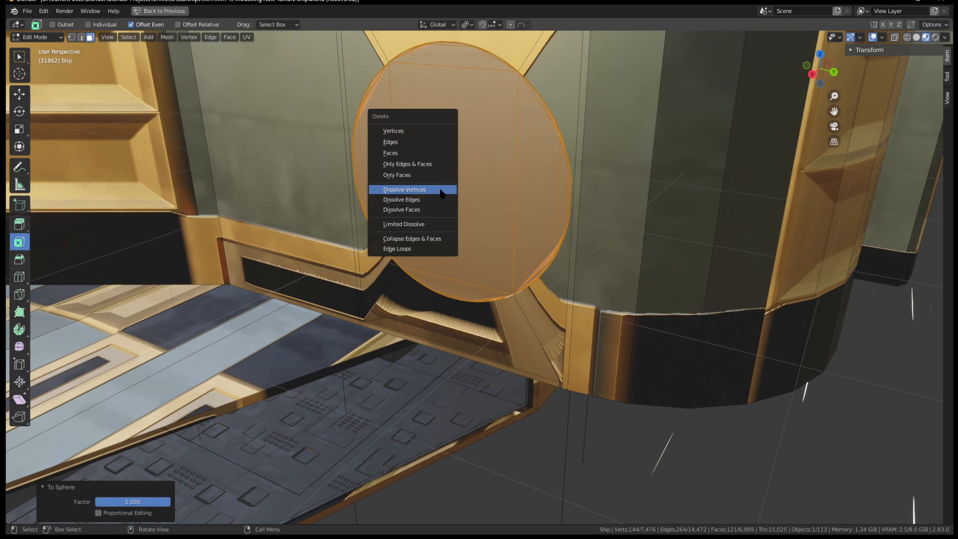
click(421, 210)
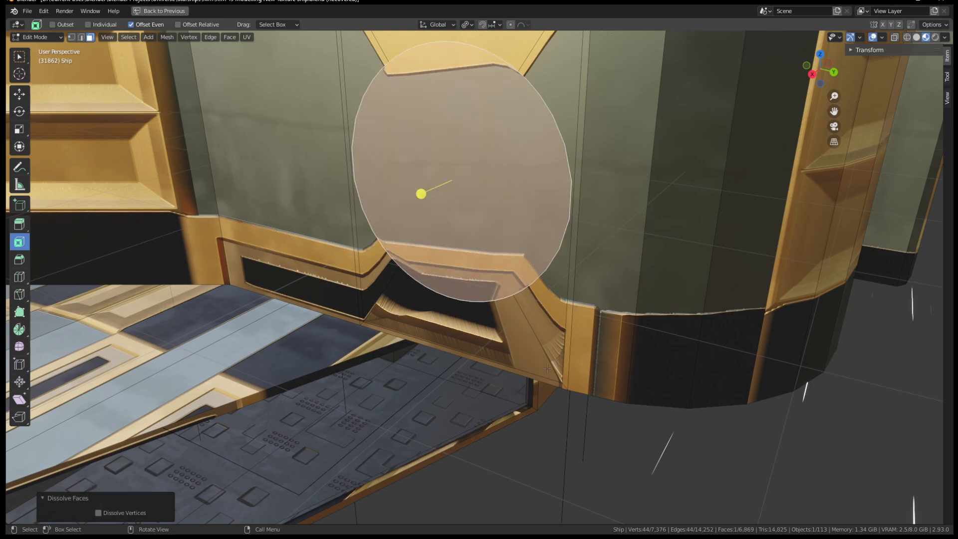
Extrude the round face about 1.26 m outward along its normal to form a cylinder
scroll(489, 221, down, 2)
middle_drag(490, 220, 456, 246)
middle_drag(568, 177, 570, 173)
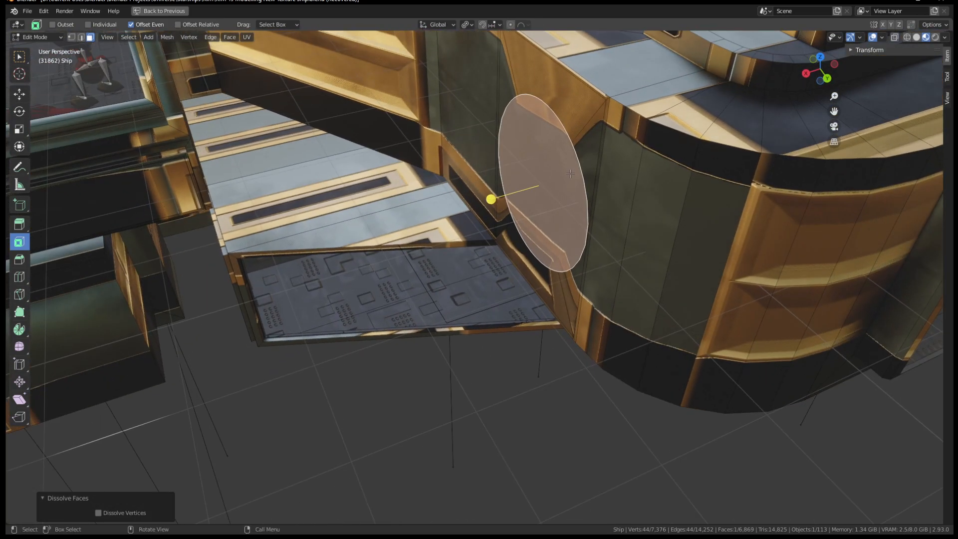
key(e)
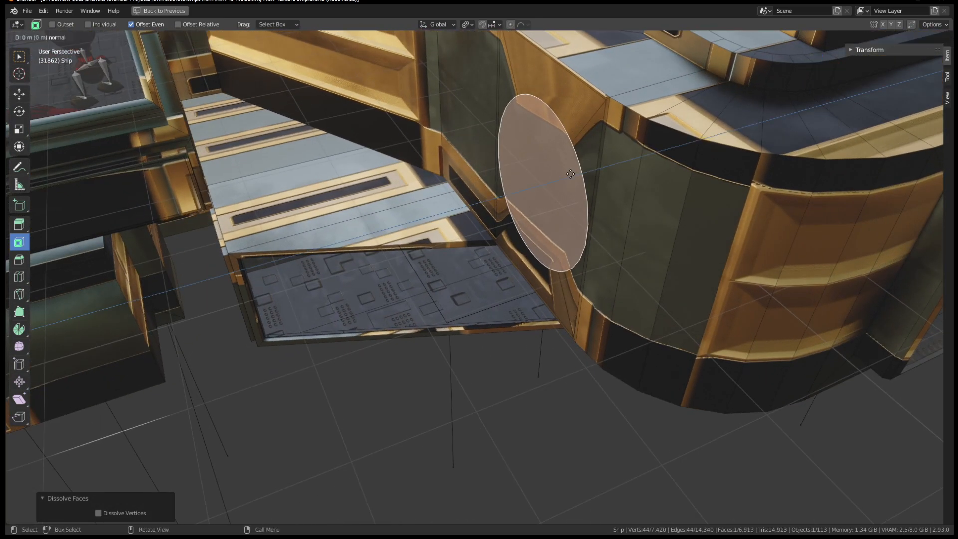
right_click(571, 173)
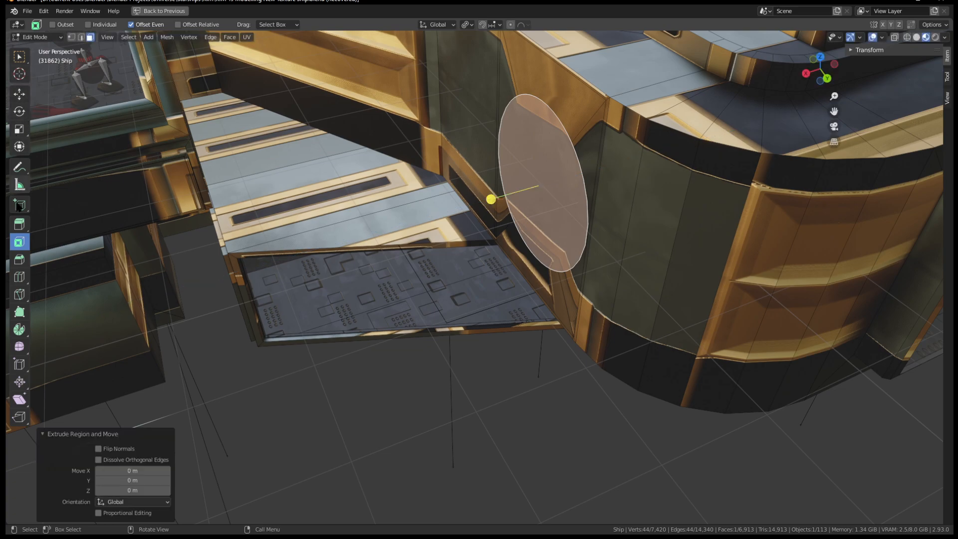
click(20, 226)
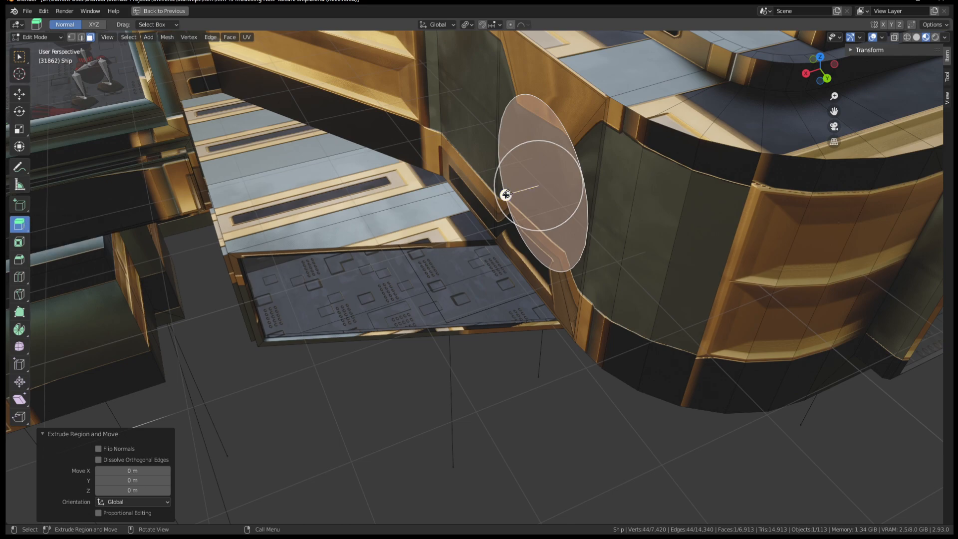
drag(474, 209, 407, 223)
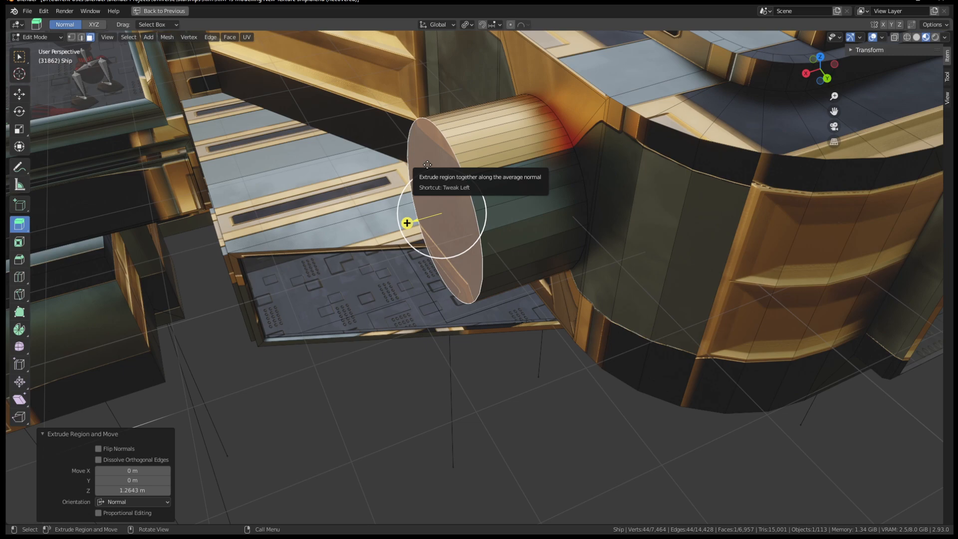
Activate the Select Box tool and switch to vertex selection with the cylinder's end cap still selected
scroll(516, 219, up, 1)
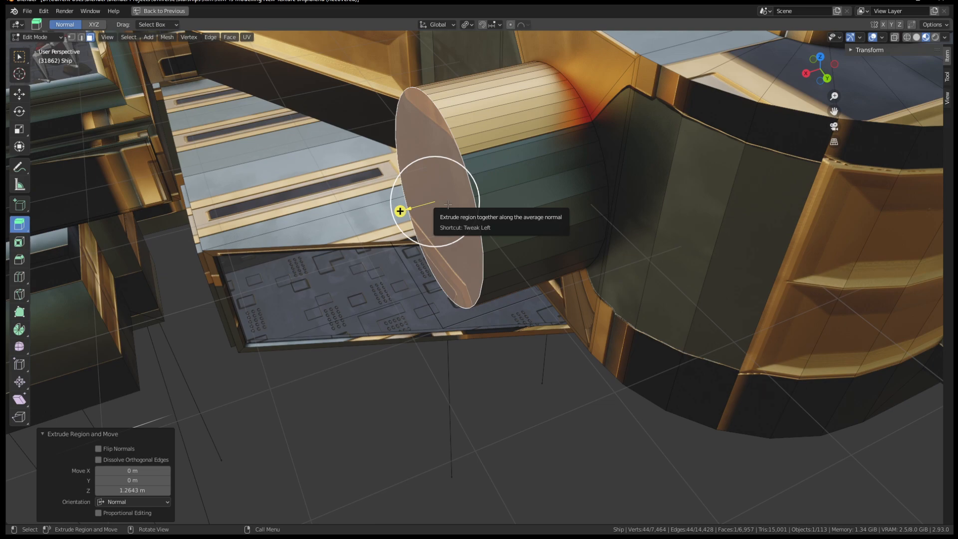
key(w)
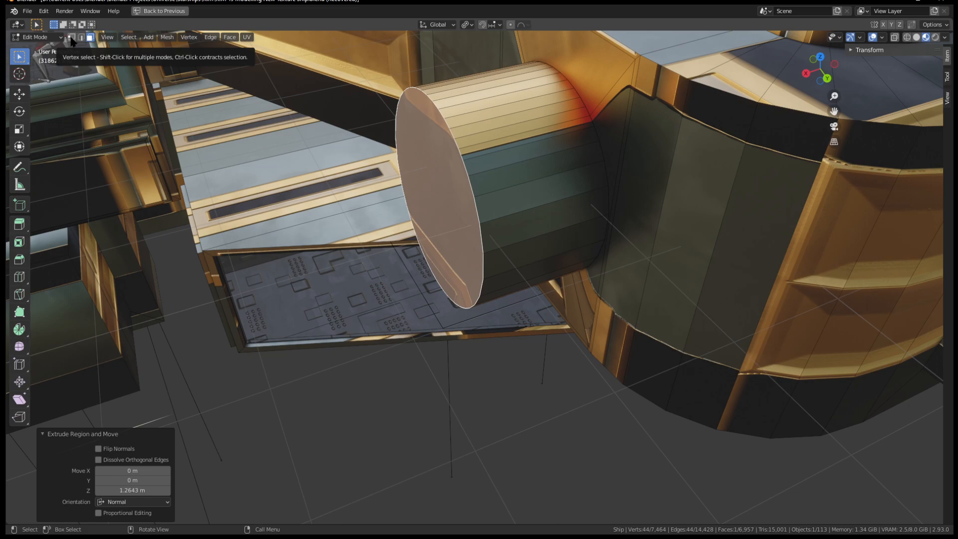
click(72, 39)
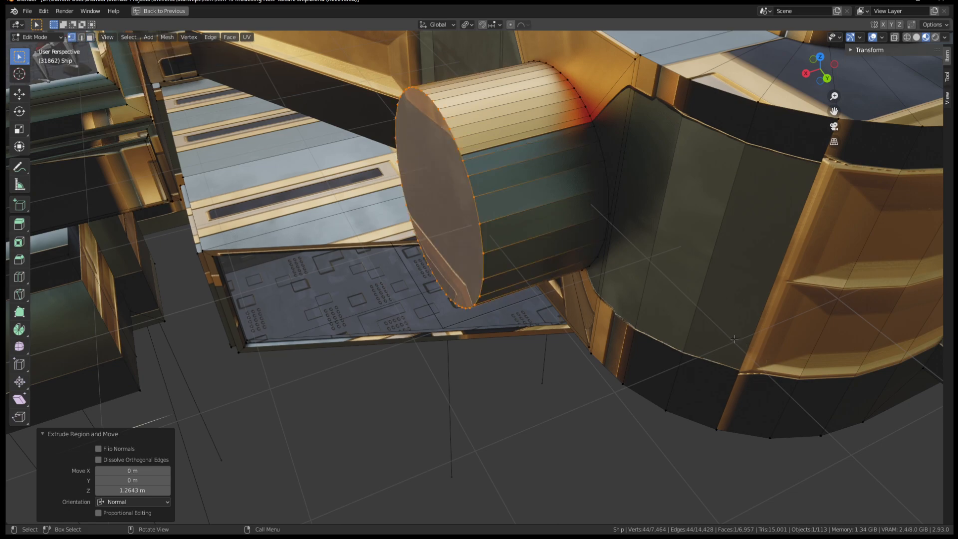
right_click(455, 219)
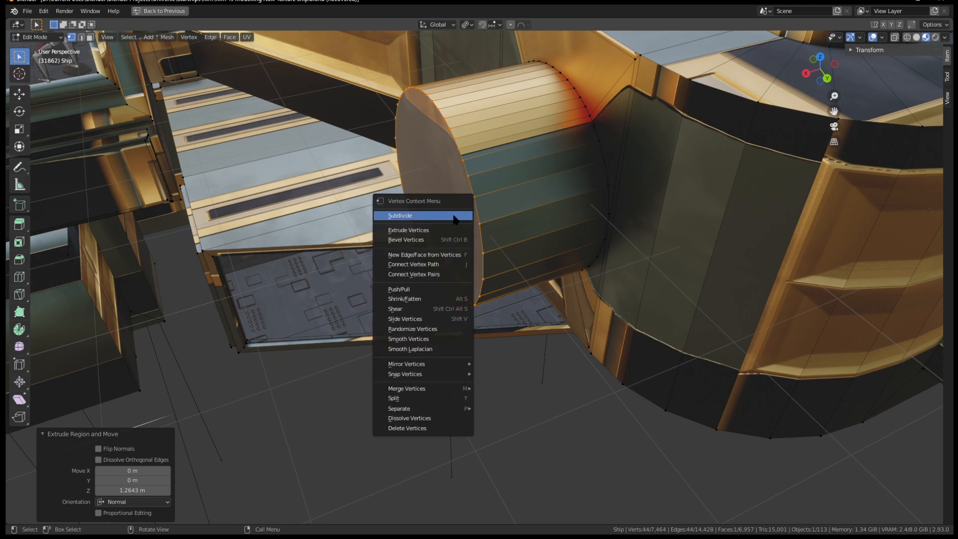
mouse_move(422, 392)
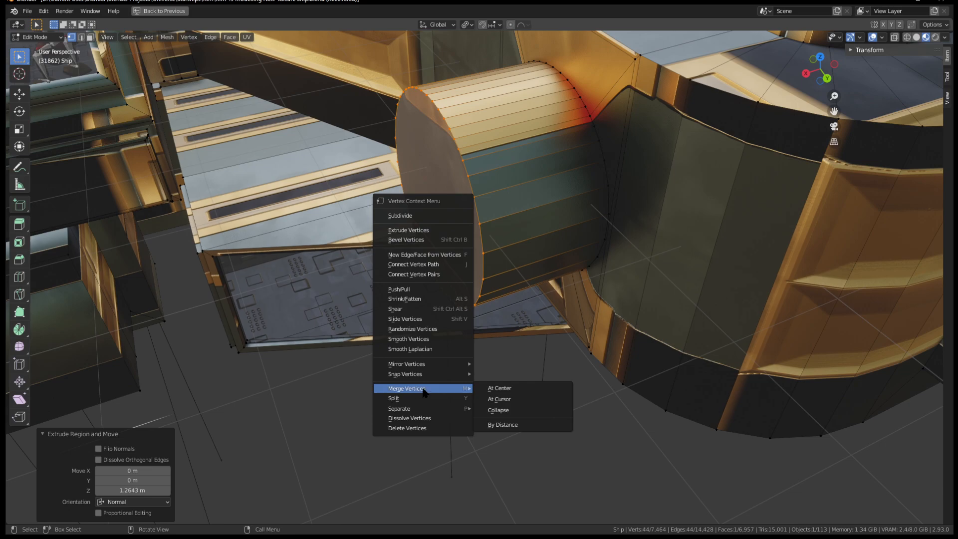
click(502, 412)
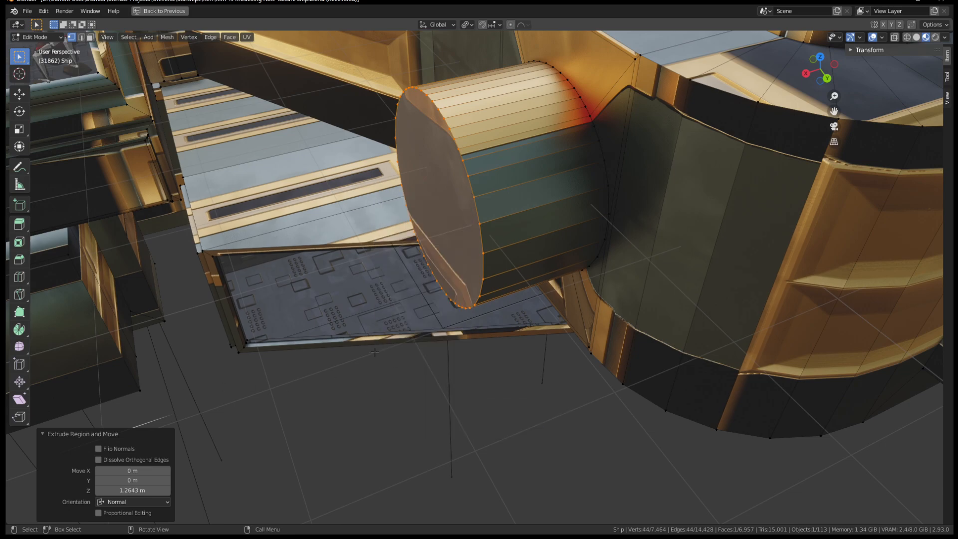
key(m)
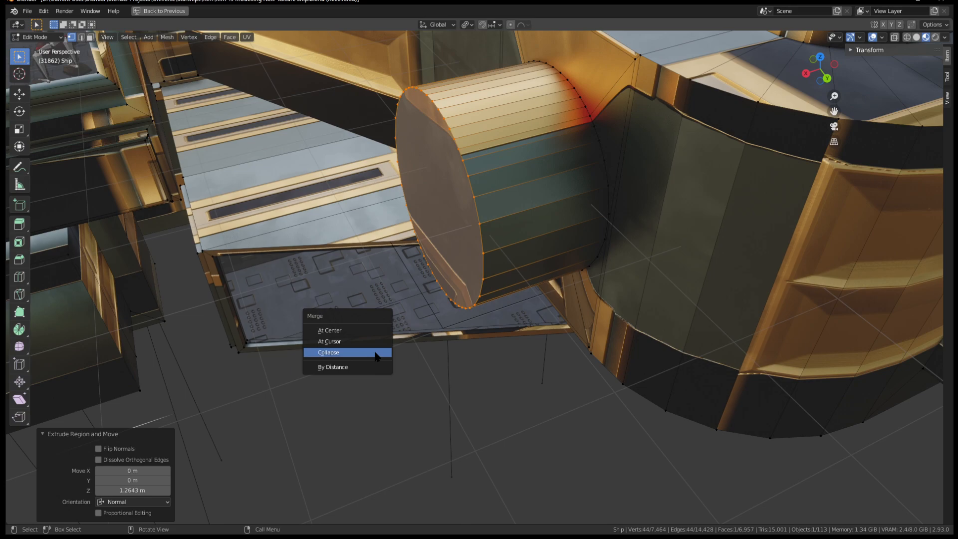
right_click(331, 275)
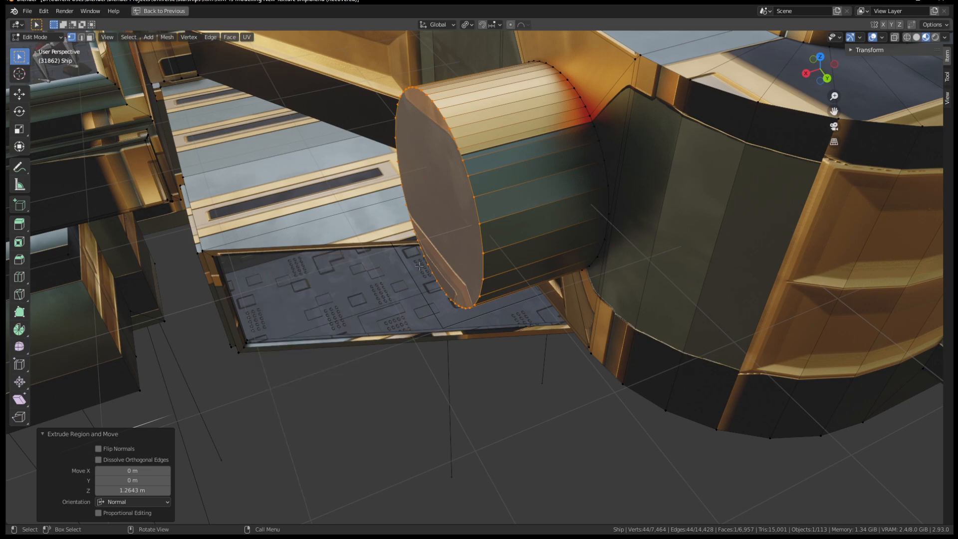
Merge the selected end-cap vertices of the cylinder with Collapse to turn it into a cone
right_click(333, 273)
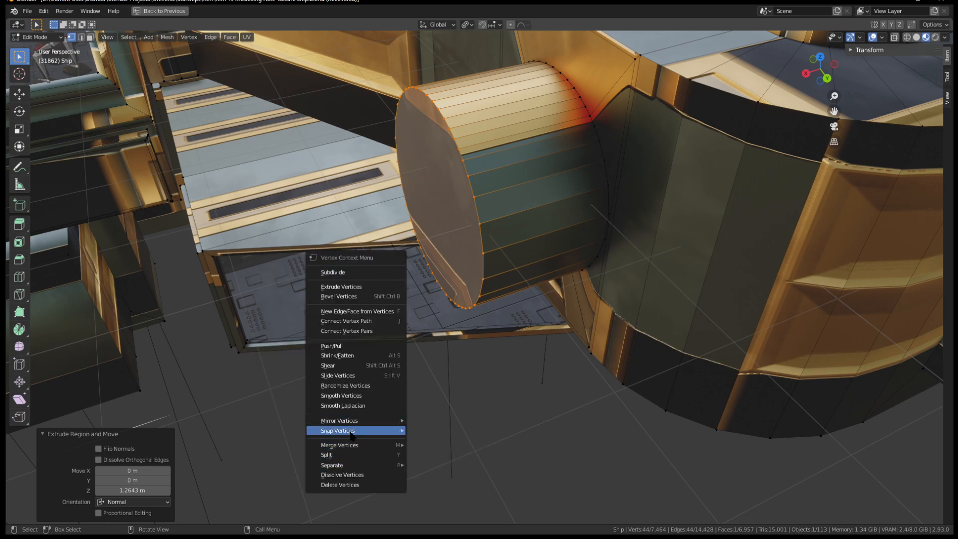
mouse_move(348, 448)
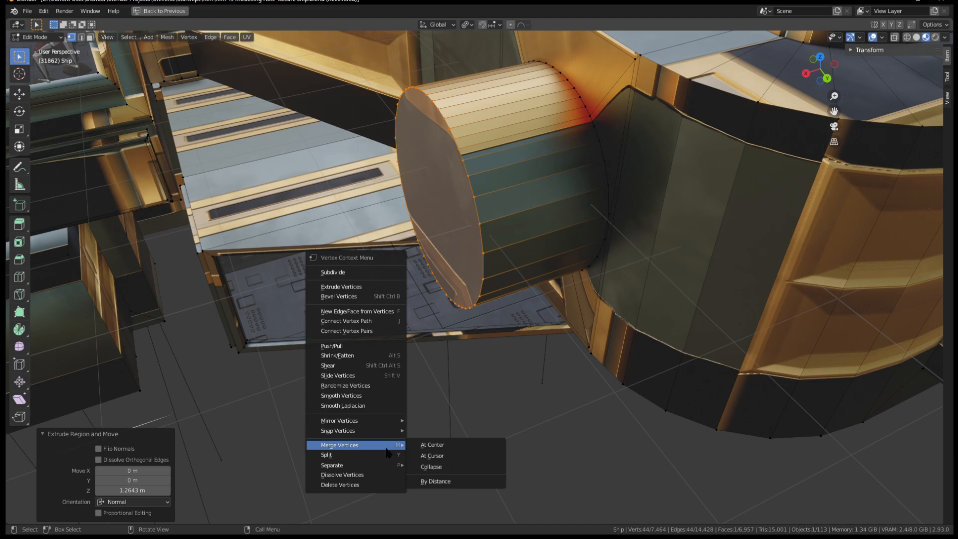
click(431, 467)
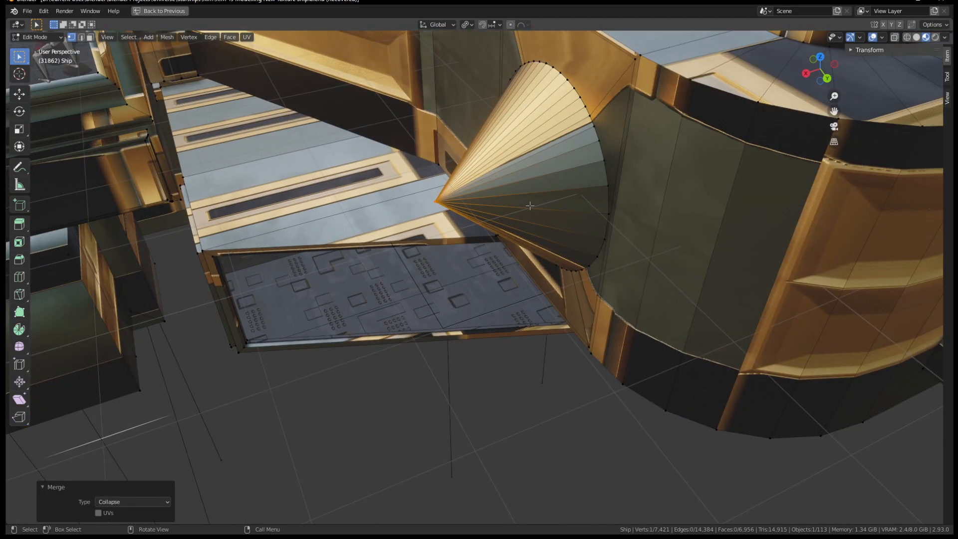
Add four neighbouring vertices on the upper rim of the cone's base to the selected tip vertex
middle_drag(530, 205, 613, 164)
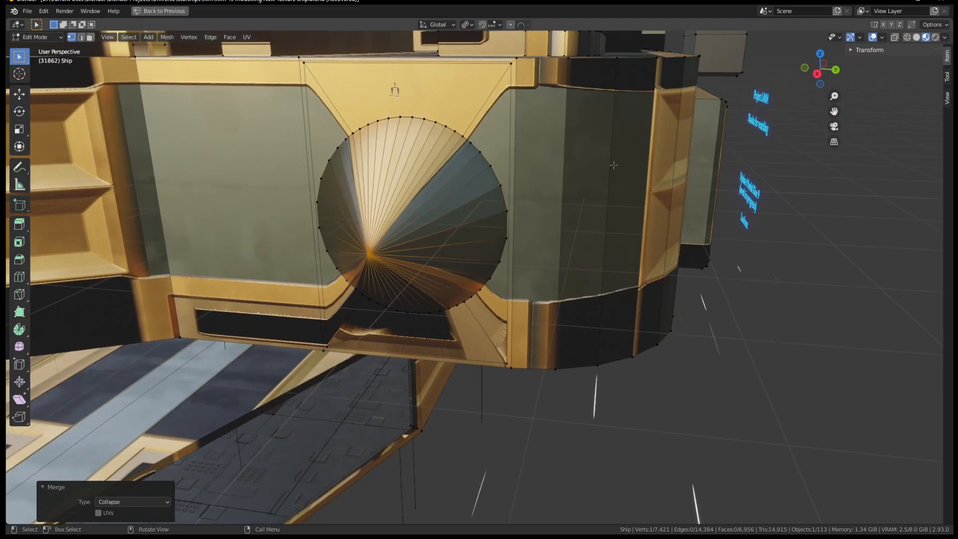
scroll(349, 259, up, 2)
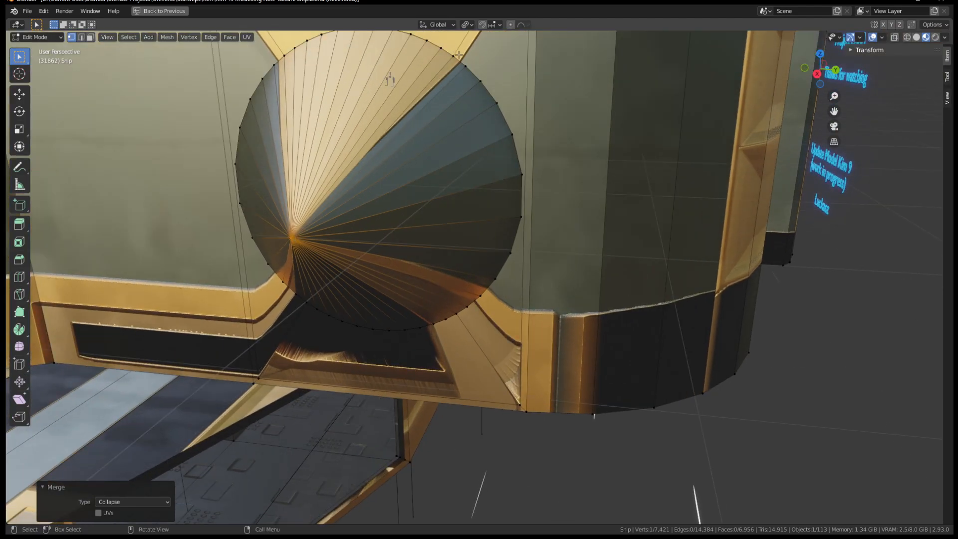
middle_drag(319, 114, 387, 187)
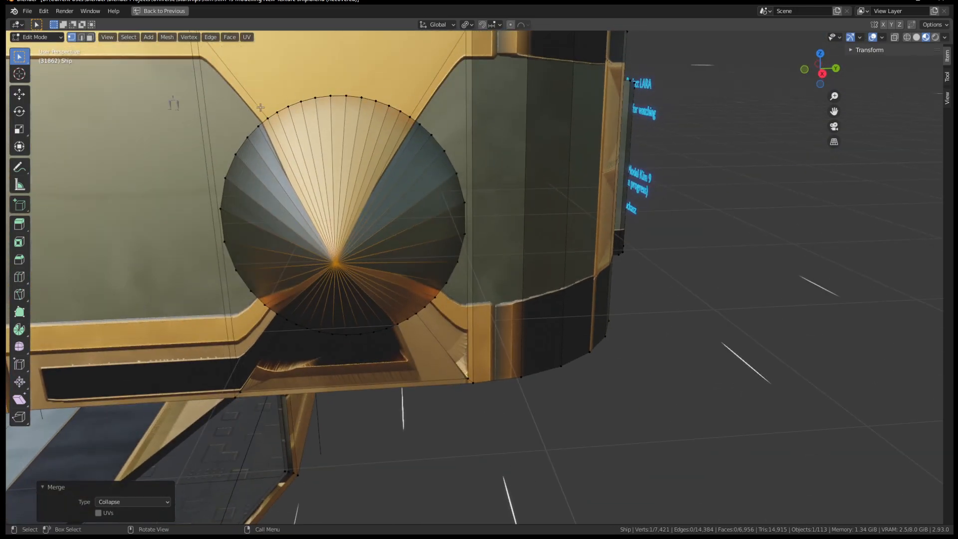
shift+click(316, 97)
shift+click(331, 96)
shift+click(346, 95)
shift+click(361, 97)
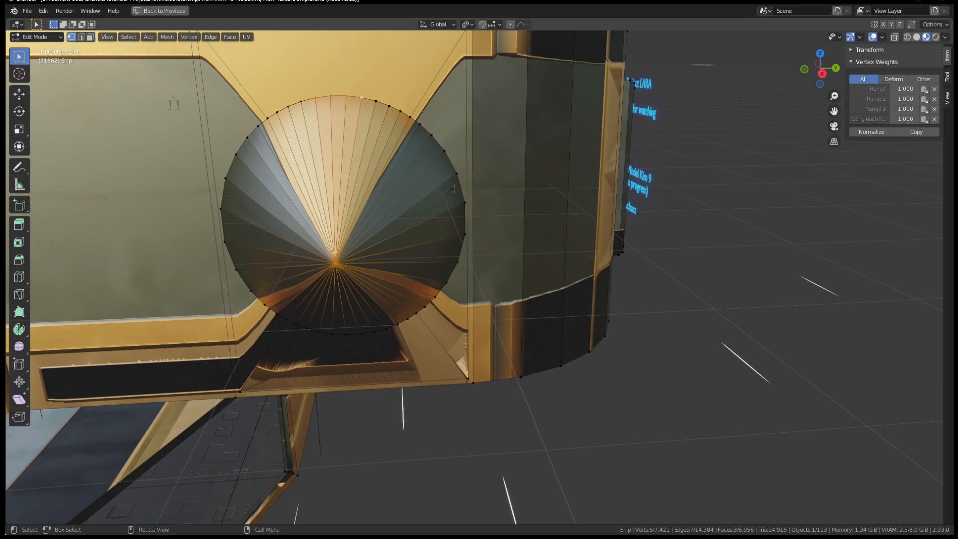
middle_drag(384, 263, 357, 242)
shift+middle_drag(357, 243, 437, 120)
scroll(438, 120, up, 2)
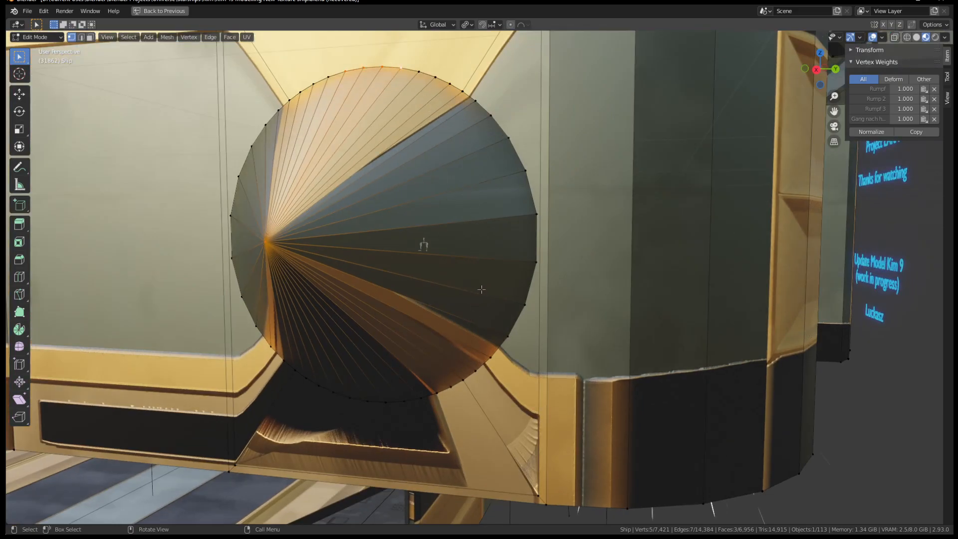
scroll(438, 119, up, 2)
Switch to face selection and look over the cone's triangular faces
key(3)
scroll(321, 75, down, 4)
middle_drag(395, 156, 373, 175)
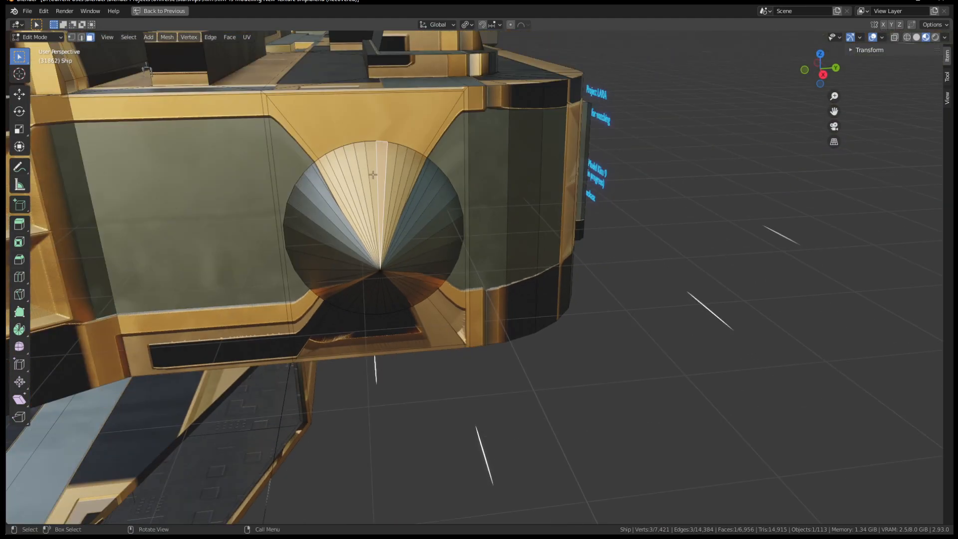
scroll(360, 144, up, 2)
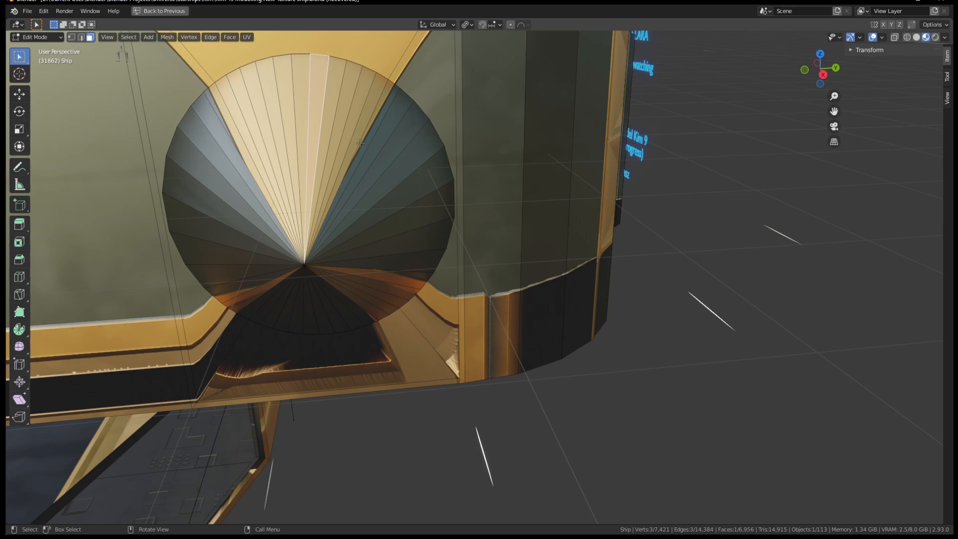
scroll(350, 174, down, 2)
middle_drag(387, 220, 369, 221)
scroll(370, 232, up, 2)
Select only the cone's tip in vertex selection mode and grow the selection once to cover the whole cone
key(1)
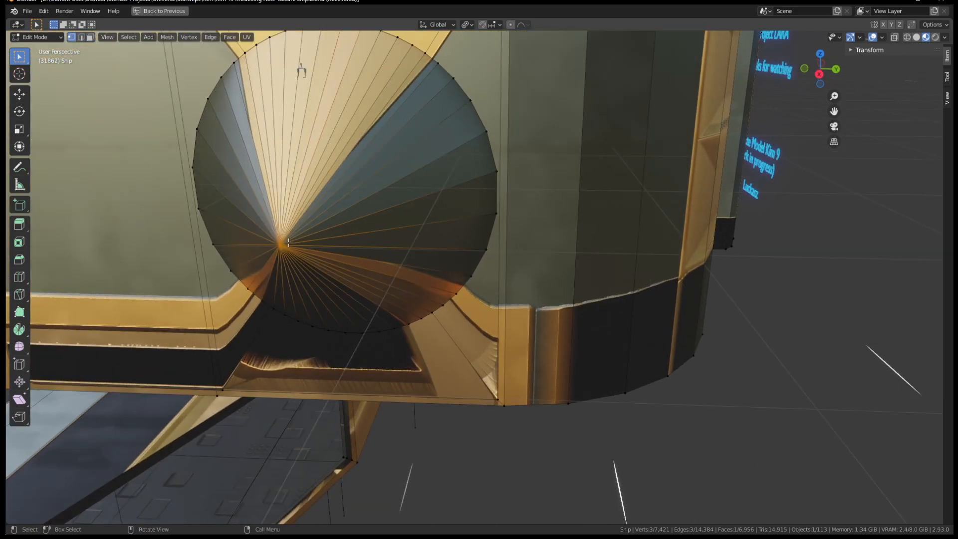
click(283, 246)
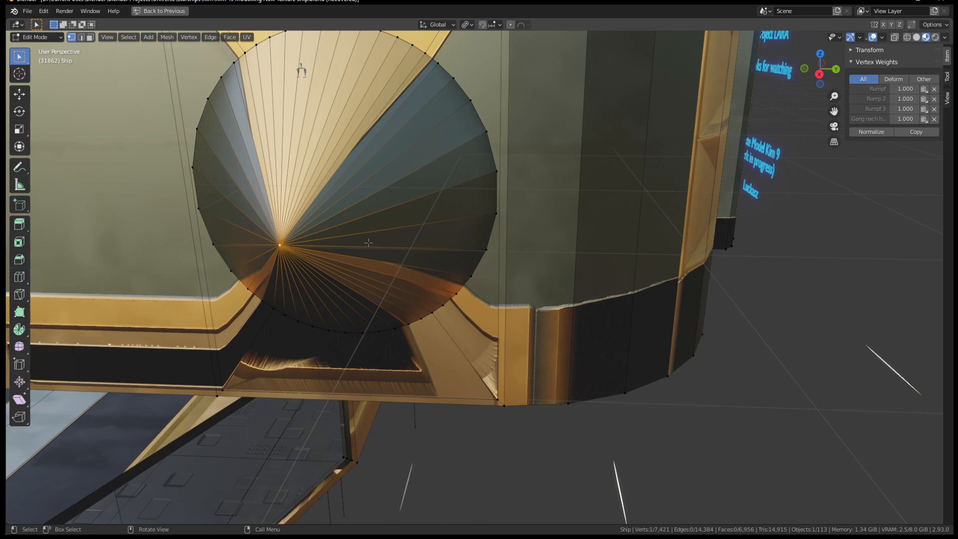
scroll(374, 183, down, 2)
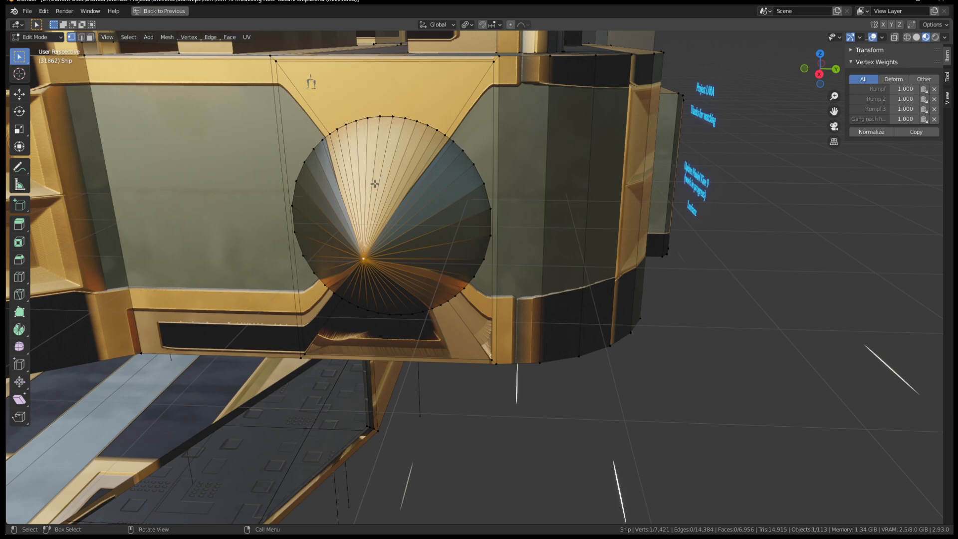
scroll(483, 269, up, 1)
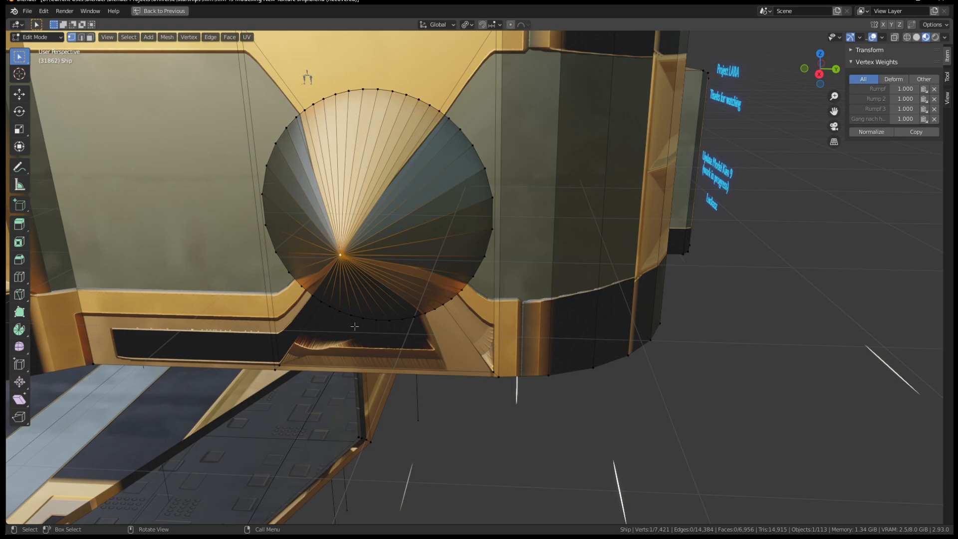
middle_drag(341, 257, 447, 288)
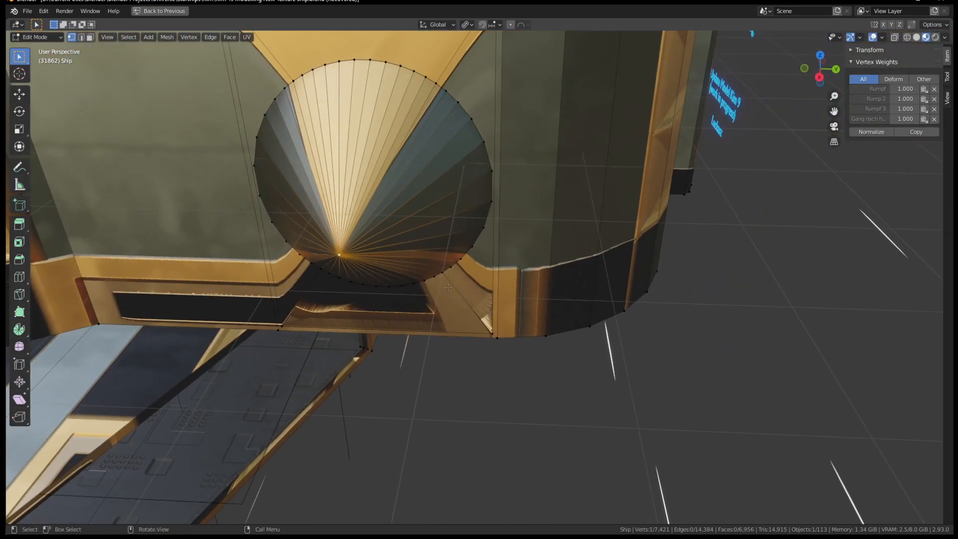
key(ctrl)
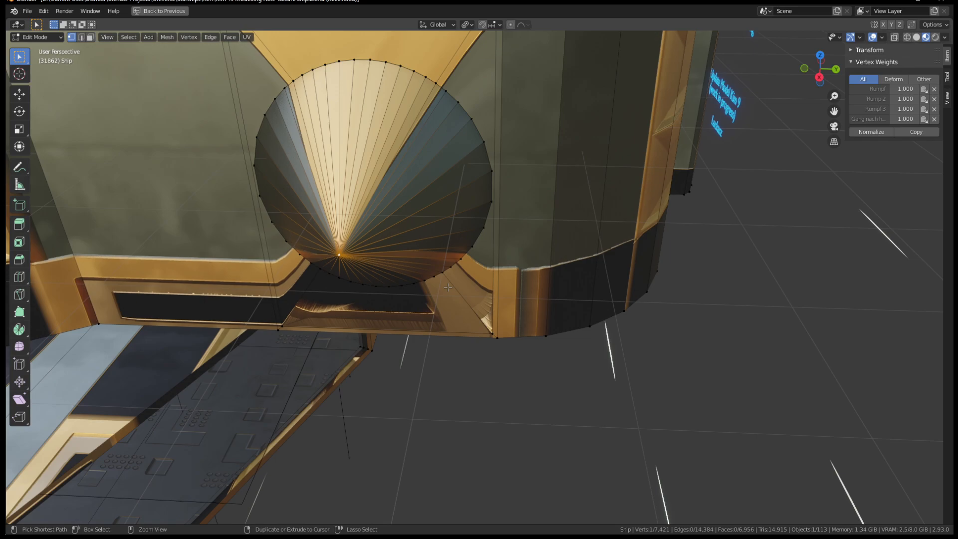
key(ctrl+KP_Add)
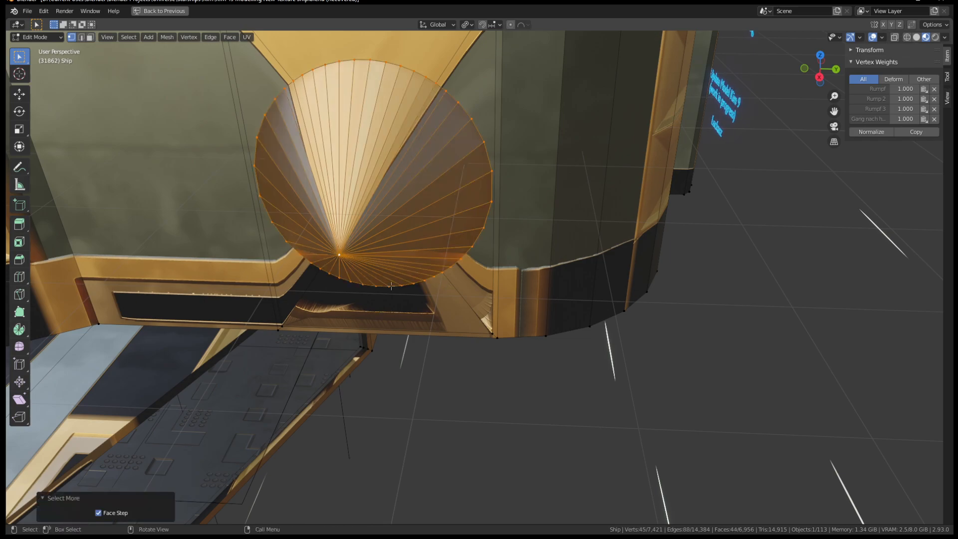
Subdivide the selected cone faces with 10 cuts
middle_drag(319, 245, 465, 240)
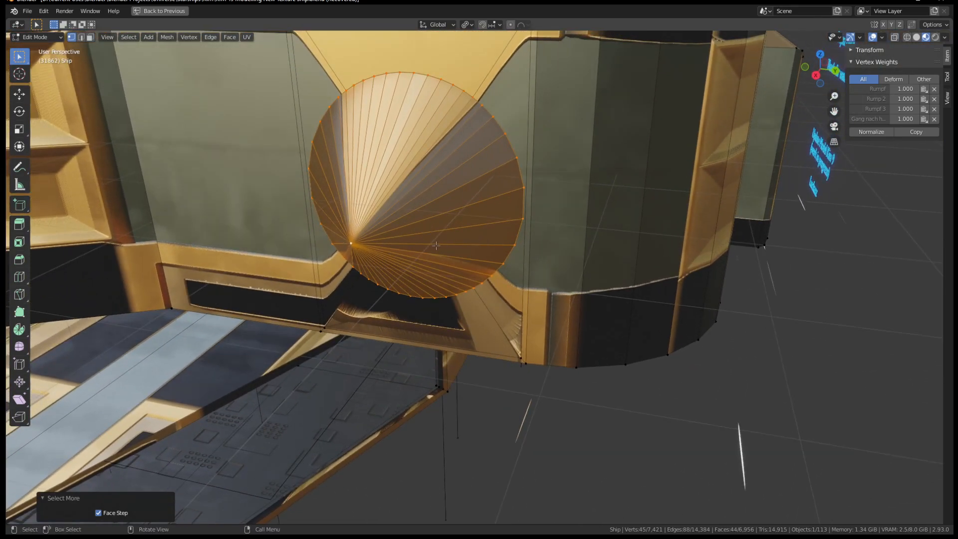
middle_drag(313, 165, 338, 167)
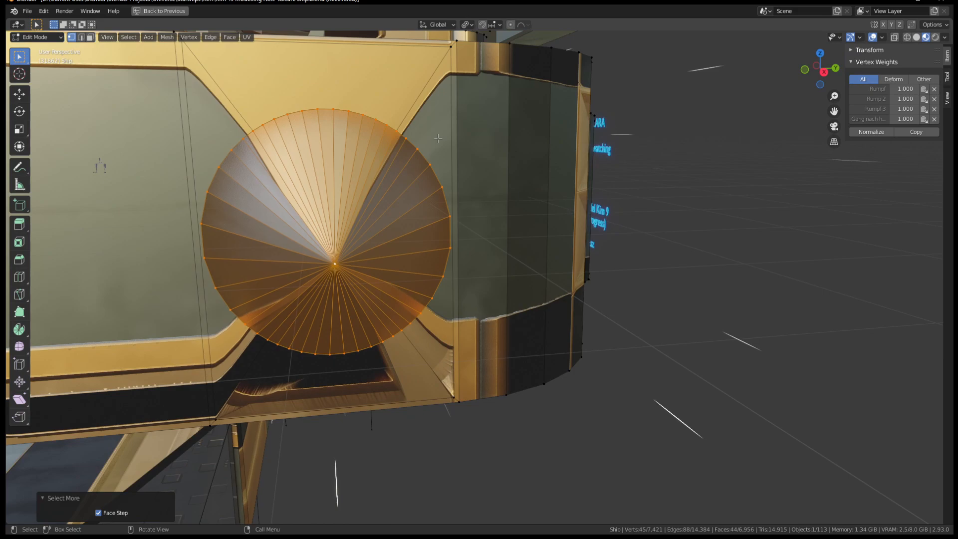
middle_drag(470, 223, 415, 164)
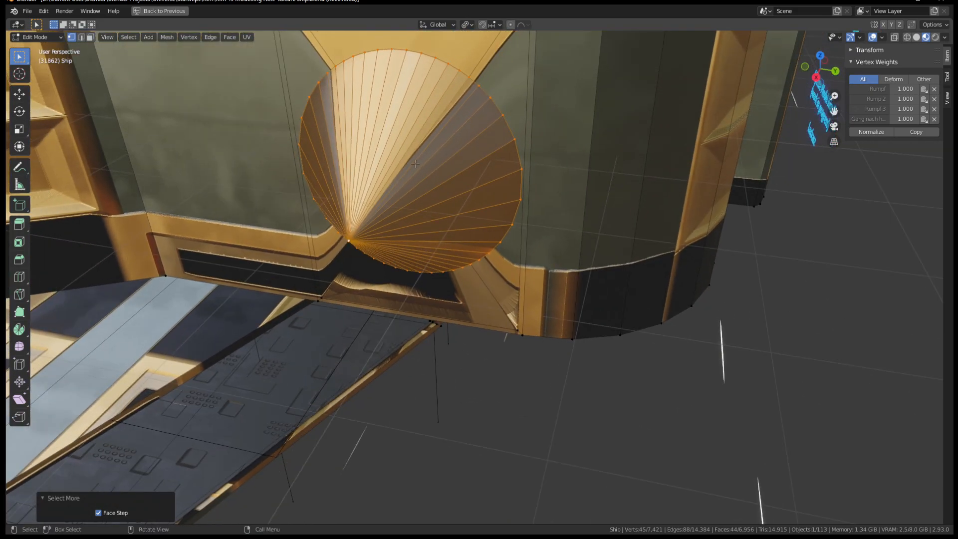
right_click(415, 163)
click(402, 31)
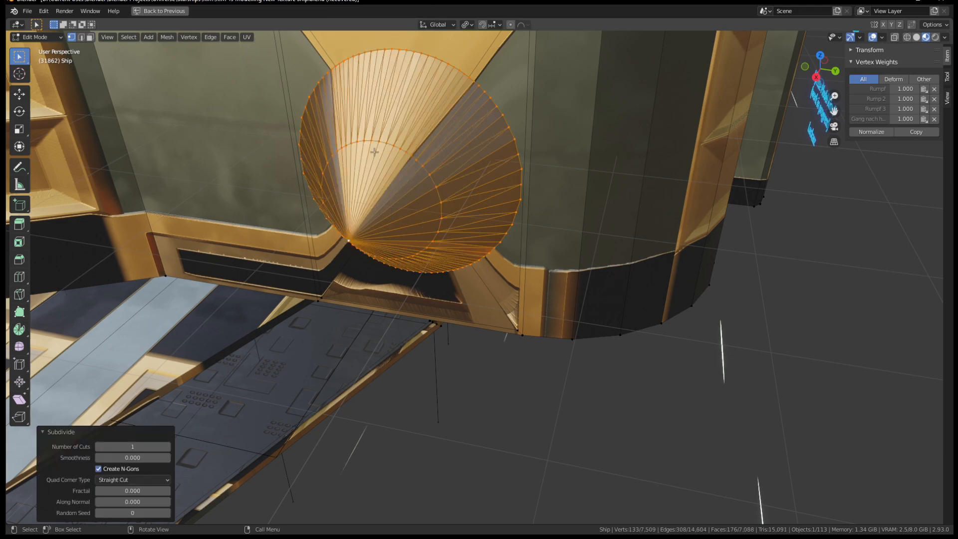
click(145, 447)
text(10)
key(Return)
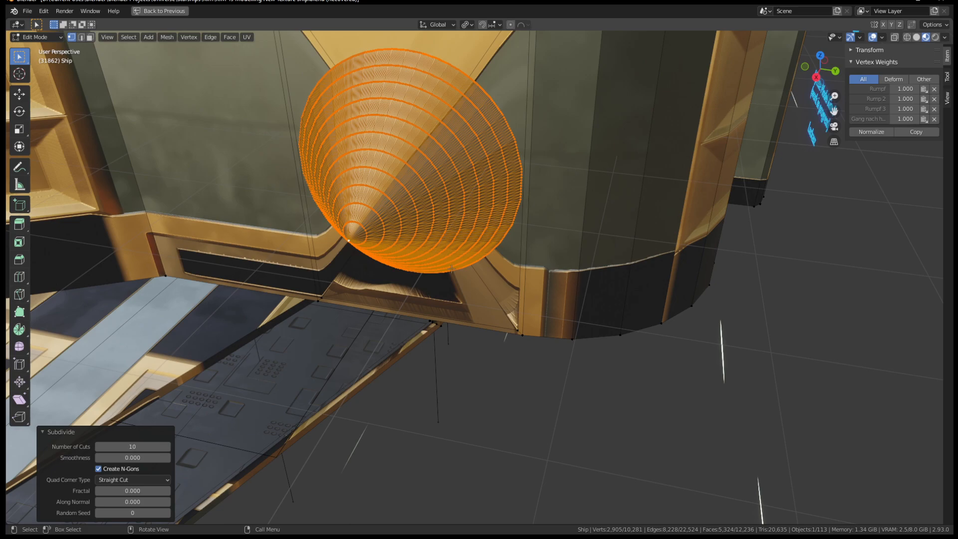
Round the subdivided cone into a ball with the To Sphere transform at factor 1
middle_drag(536, 197, 559, 196)
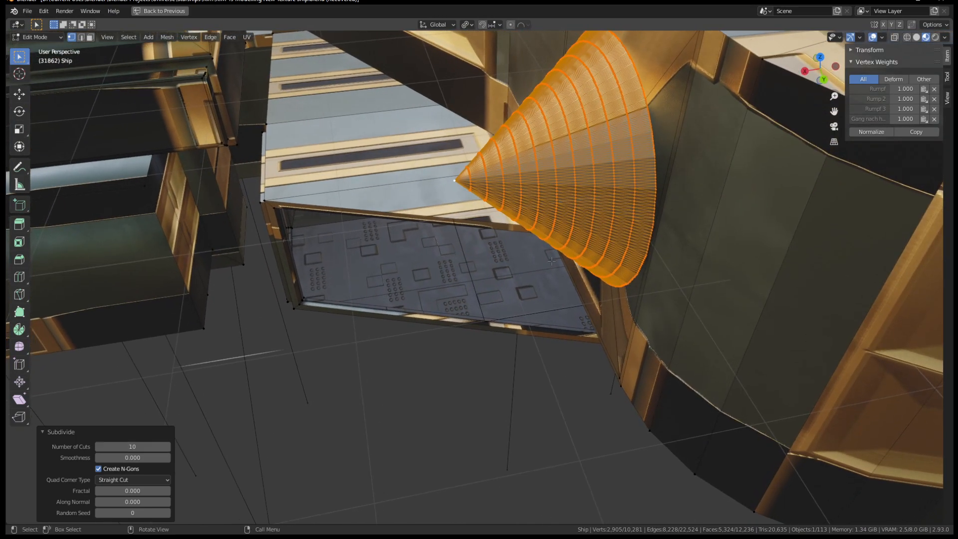
middle_drag(608, 257, 490, 288)
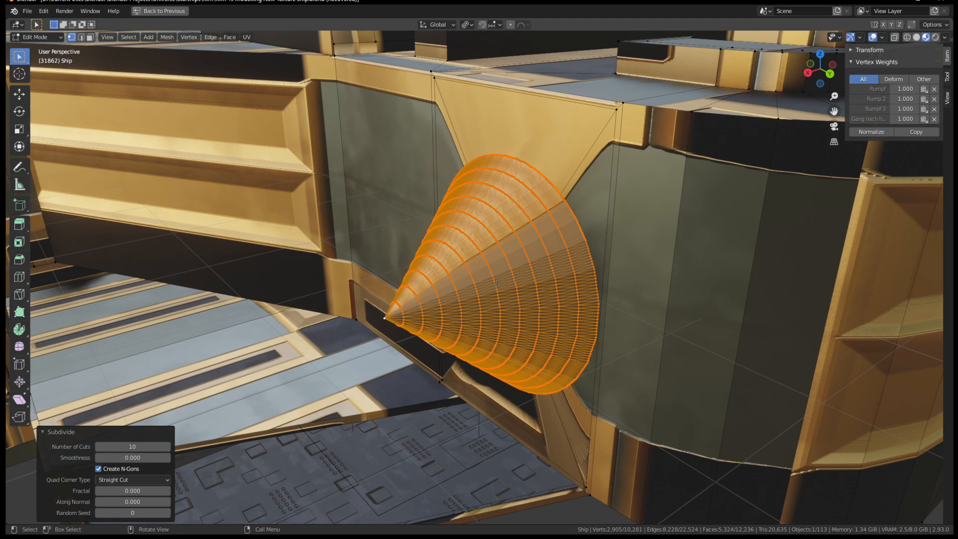
key(F3)
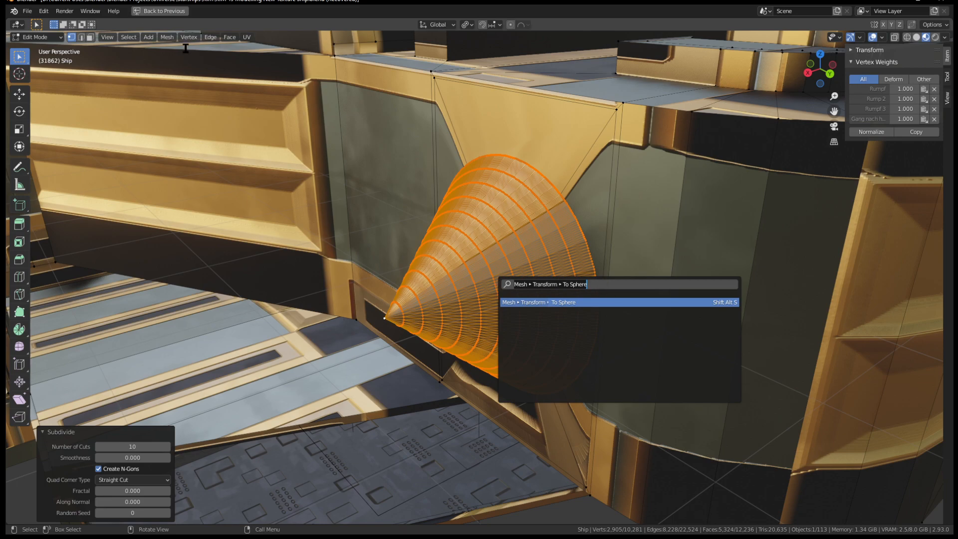
key(Escape)
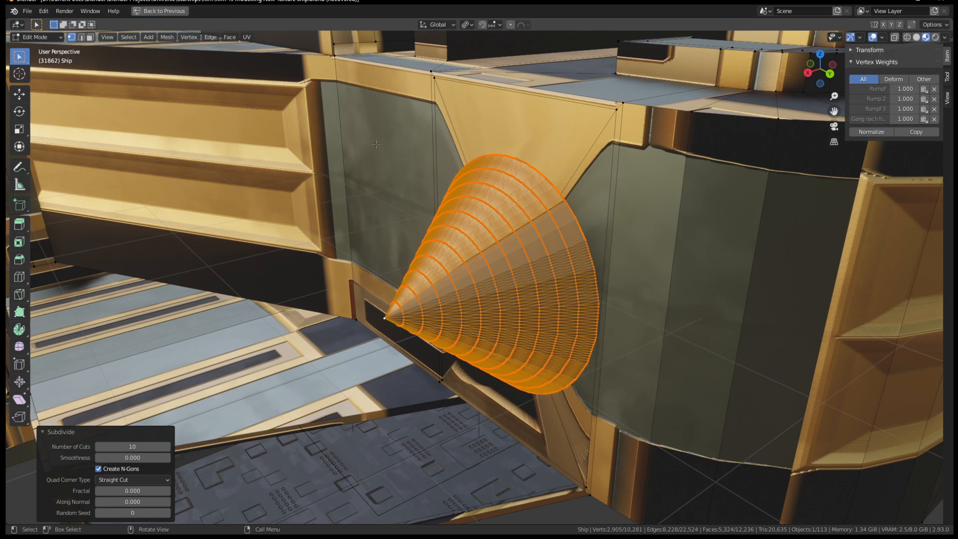
click(169, 42)
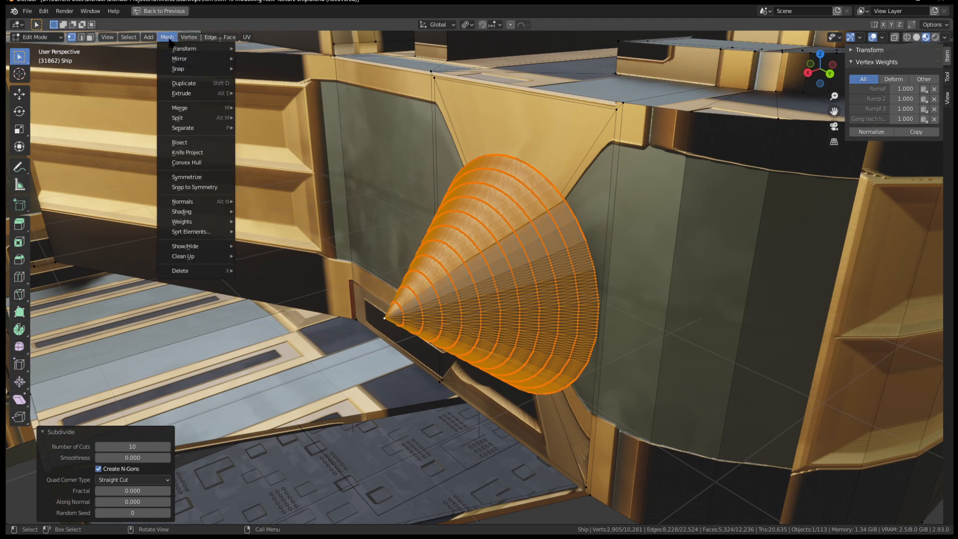
mouse_move(180, 49)
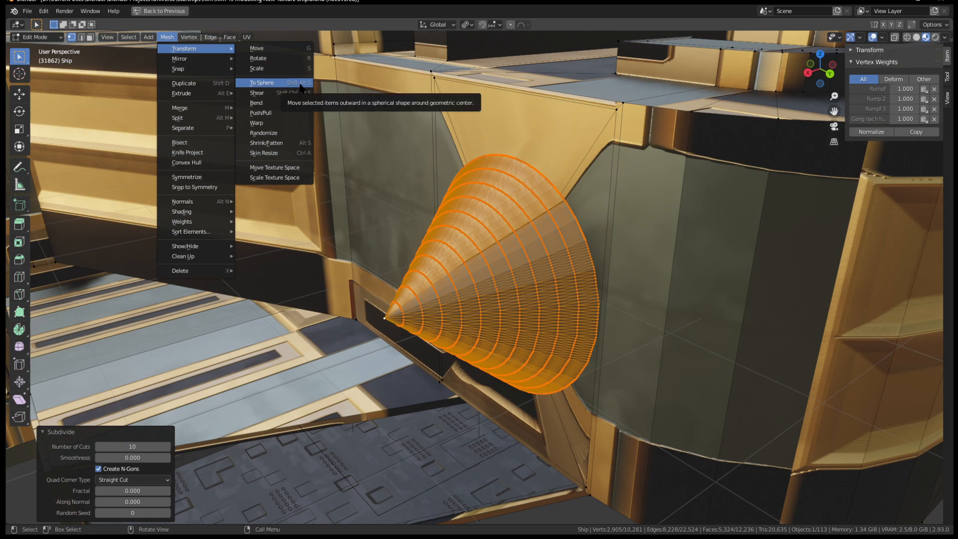
click(261, 83)
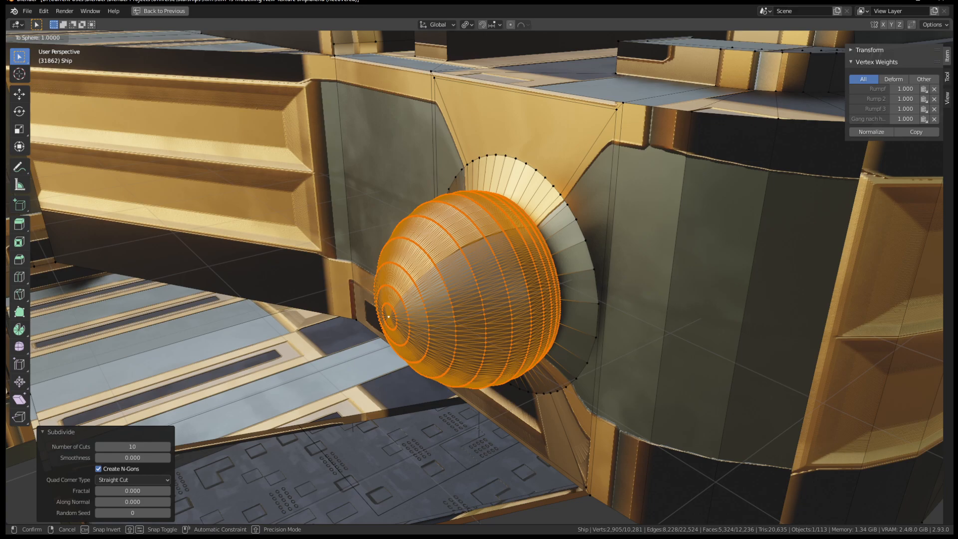
click(491, 302)
Examine the rounded shape and its connection to the circular wall opening from several angles
scroll(491, 302, down, 3)
middle_drag(491, 302, 524, 335)
scroll(521, 318, up, 3)
scroll(525, 305, down, 6)
scroll(539, 325, up, 2)
scroll(524, 335, up, 2)
middle_drag(698, 416, 444, 302)
middle_drag(522, 176, 554, 212)
scroll(562, 222, up, 3)
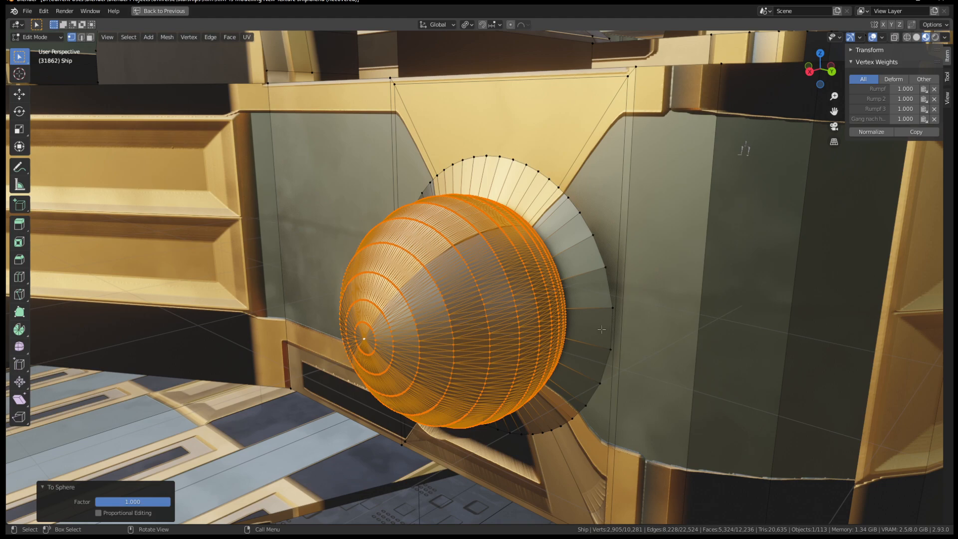
Switch to face selection mode and shade the selected ball faces smooth
middle_drag(693, 326, 606, 276)
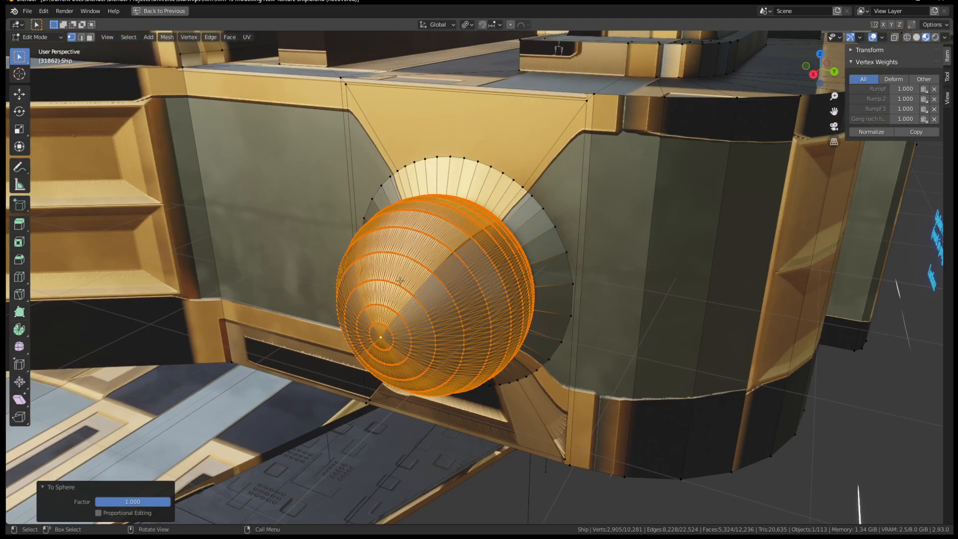
right_click(463, 261)
right_click(377, 247)
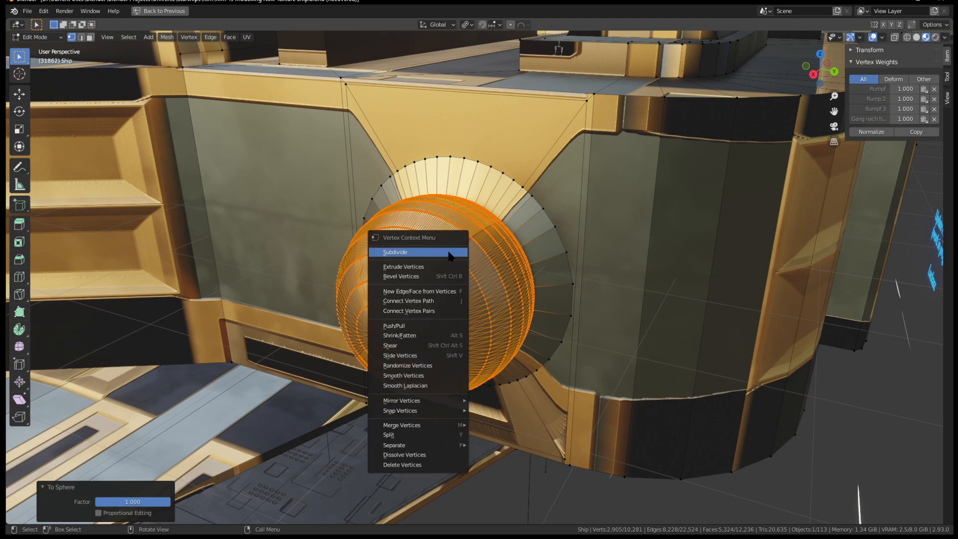
click(91, 37)
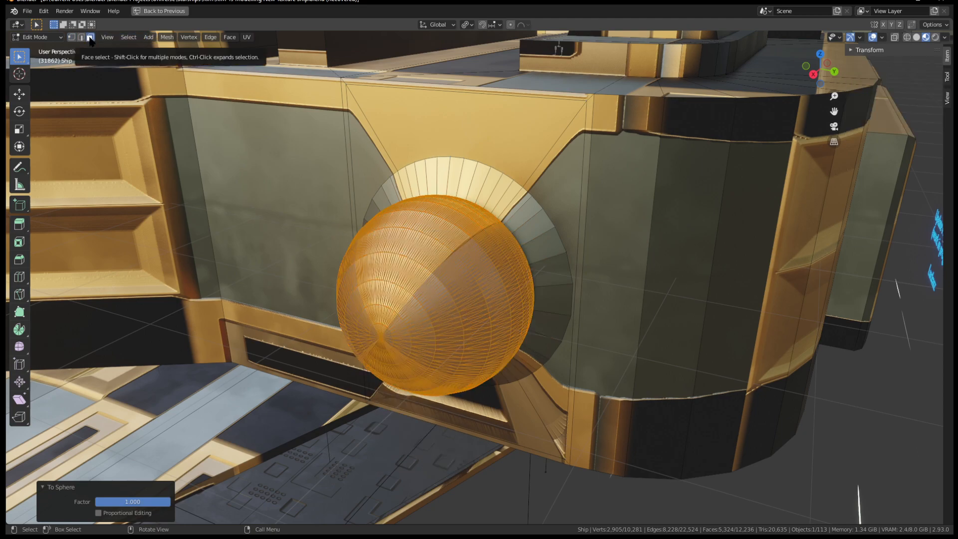
right_click(447, 288)
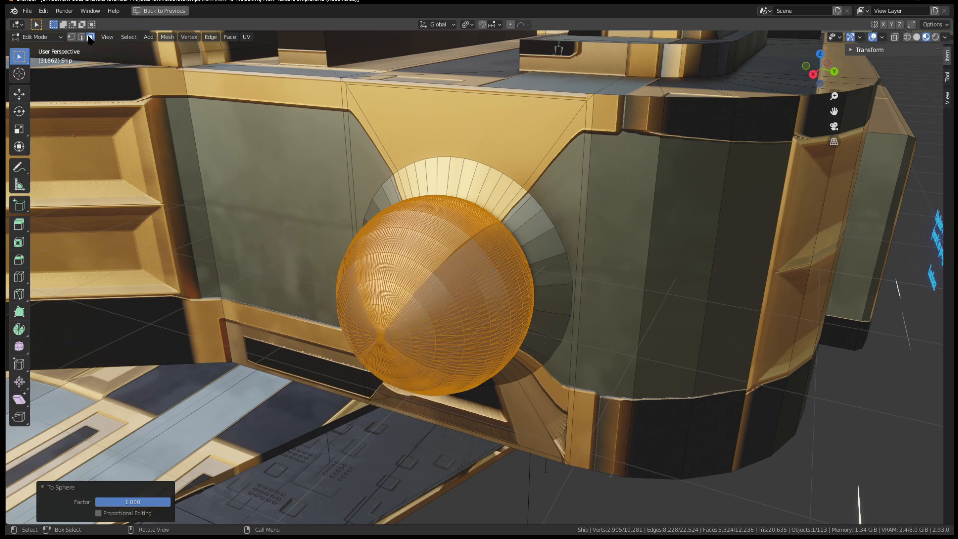
right_click(429, 272)
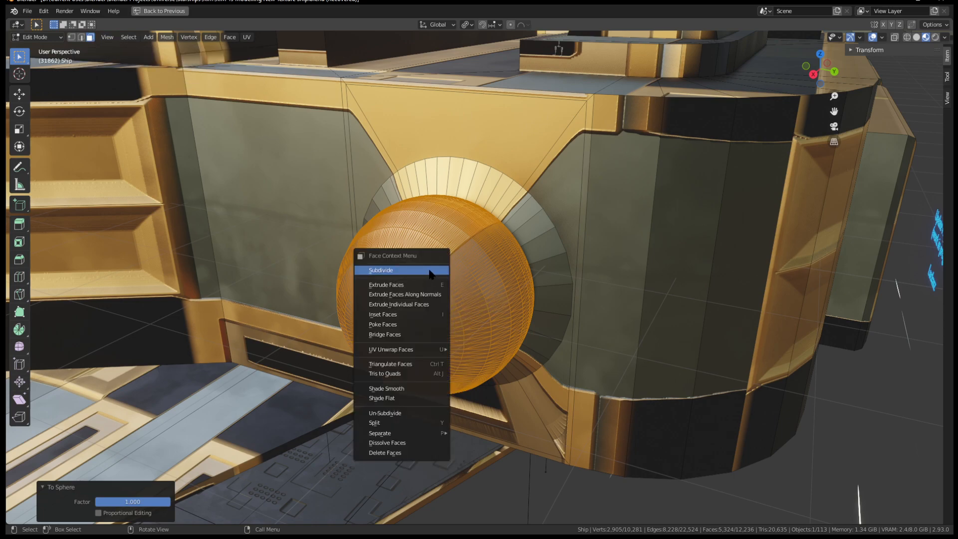
click(408, 388)
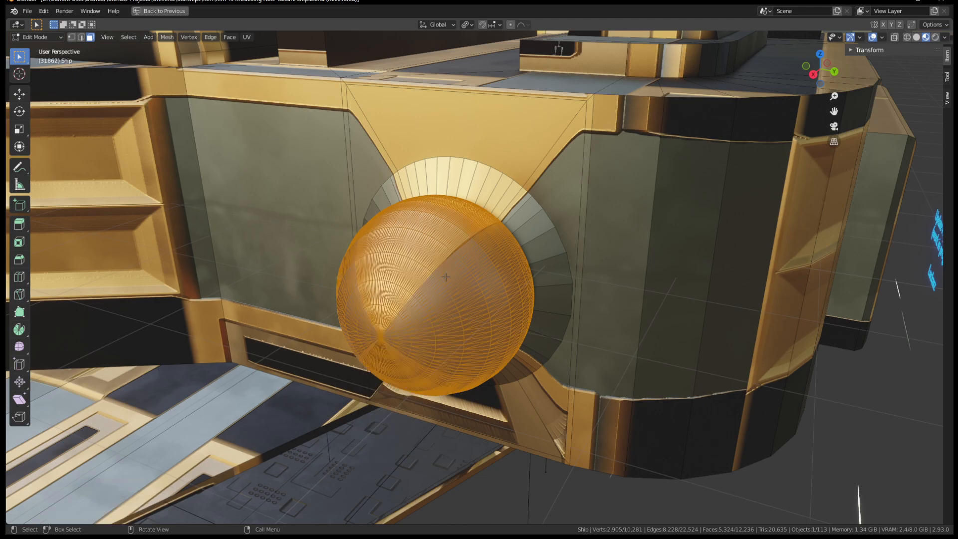
Examine the smooth-shaded ball from several angles, in and out of Edit Mode
middle_drag(409, 392, 481, 307)
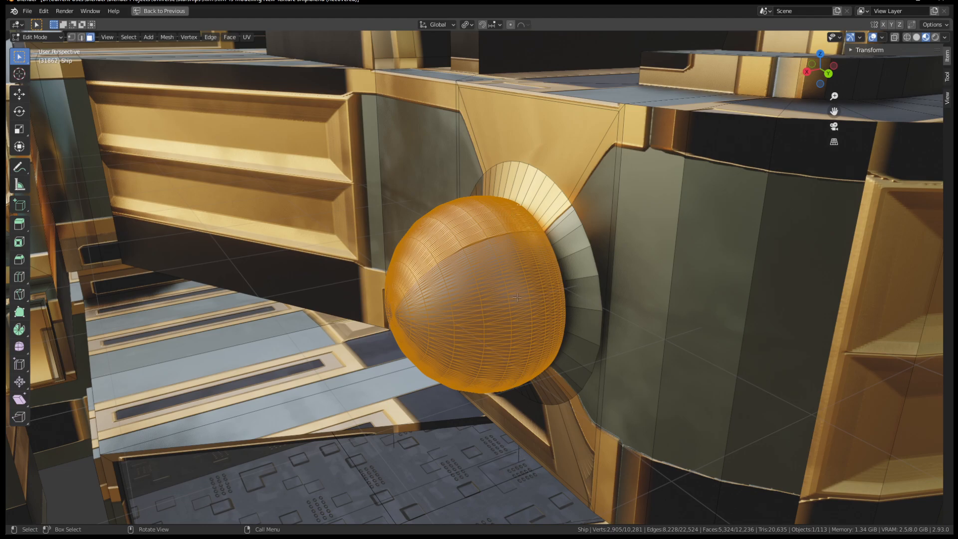
key(Tab)
scroll(517, 297, down, 3)
middle_drag(481, 348, 571, 318)
key(Tab)
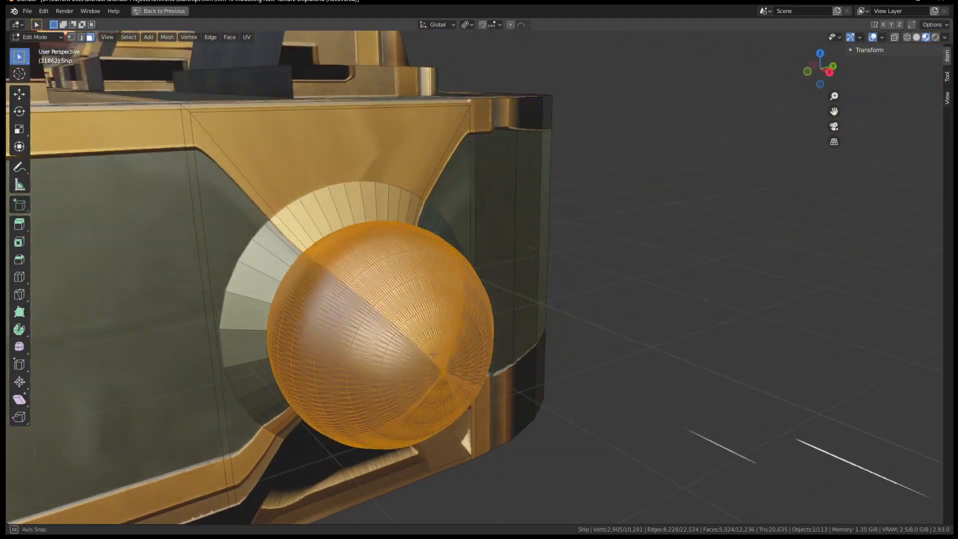
middle_drag(429, 353, 444, 350)
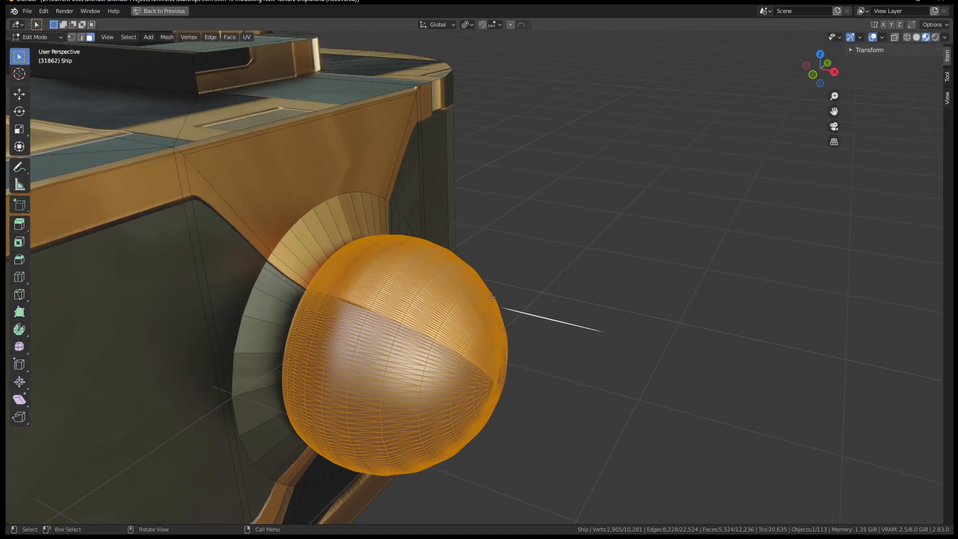
key(s)
key(x)
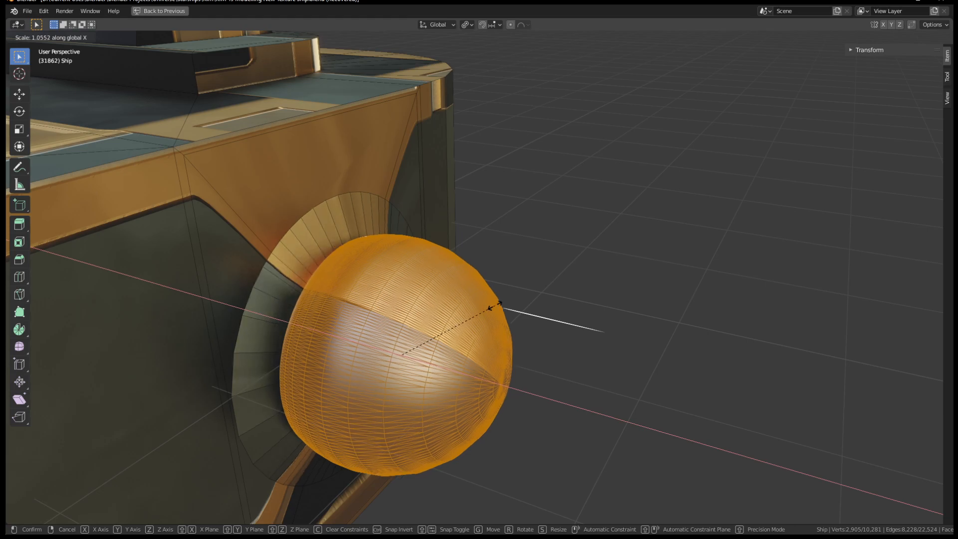
right_click(495, 305)
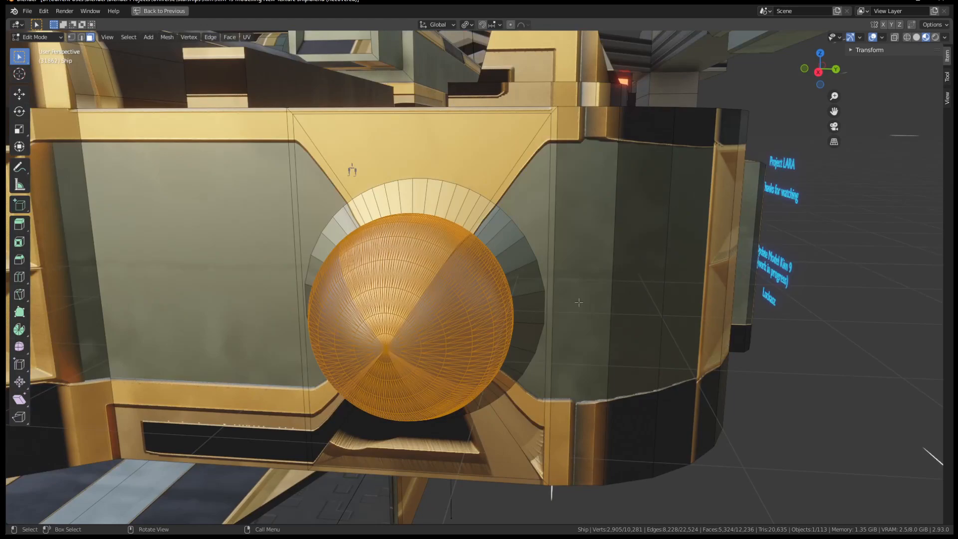
Assign the Window 1.002 material to the selected ball faces and return to the maximized 3D view
key(ctrl+space)
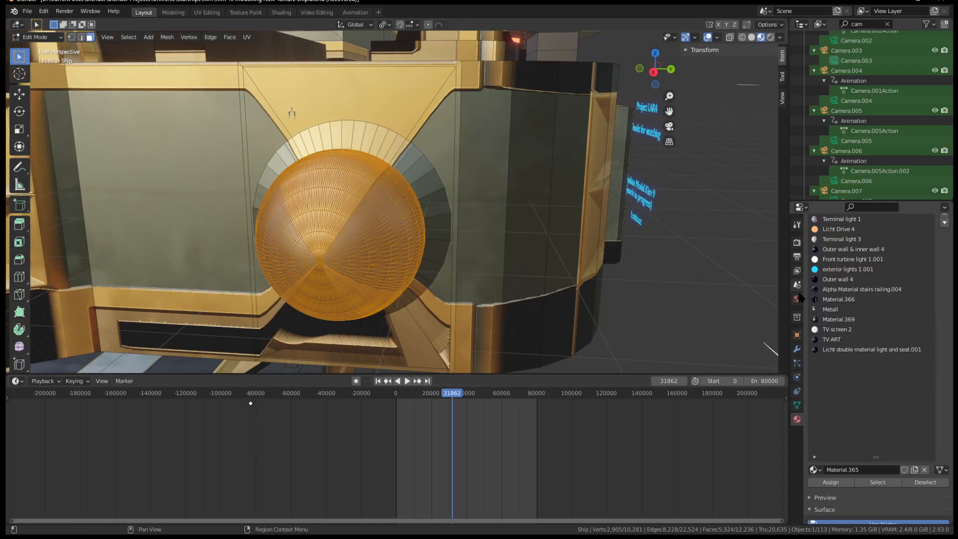
scroll(853, 272, up, 3)
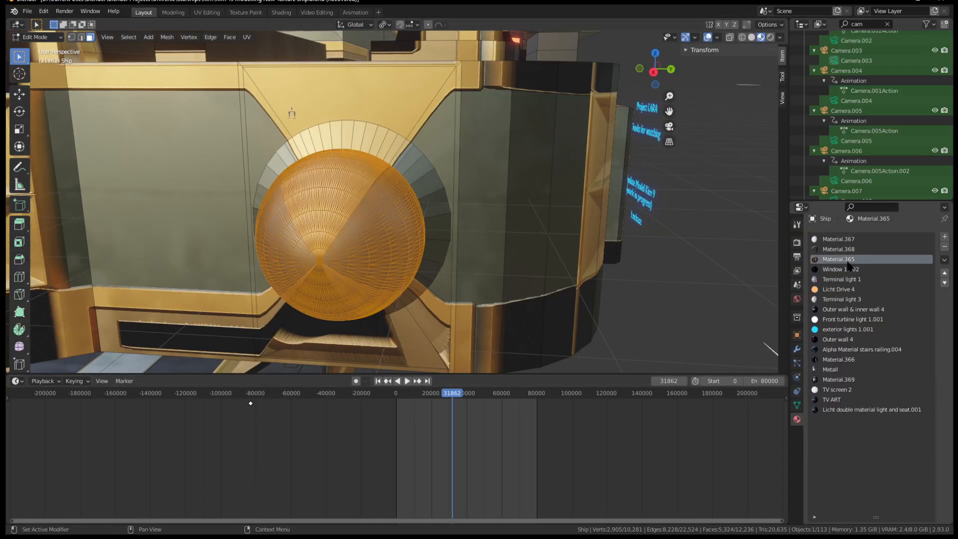
click(835, 273)
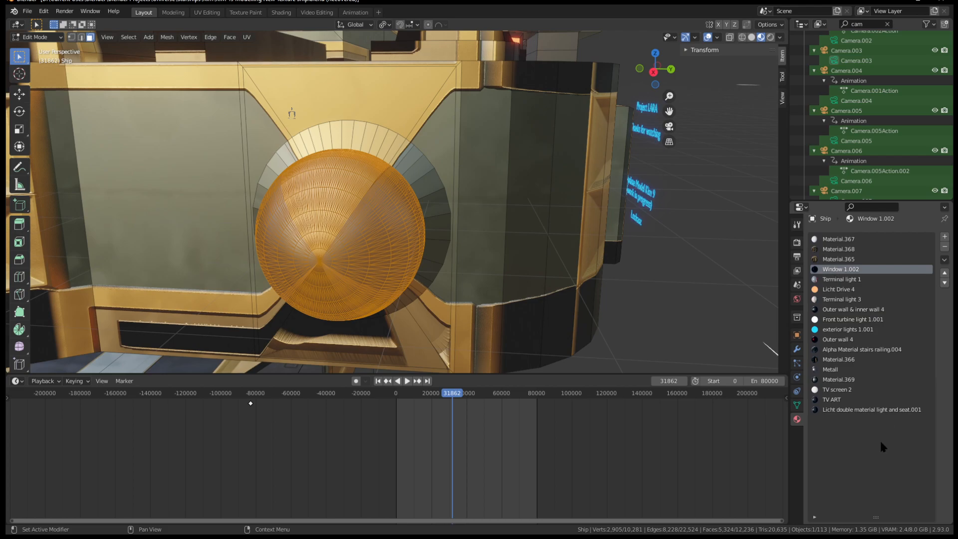
scroll(886, 445, down, 5)
middle_drag(481, 270, 471, 277)
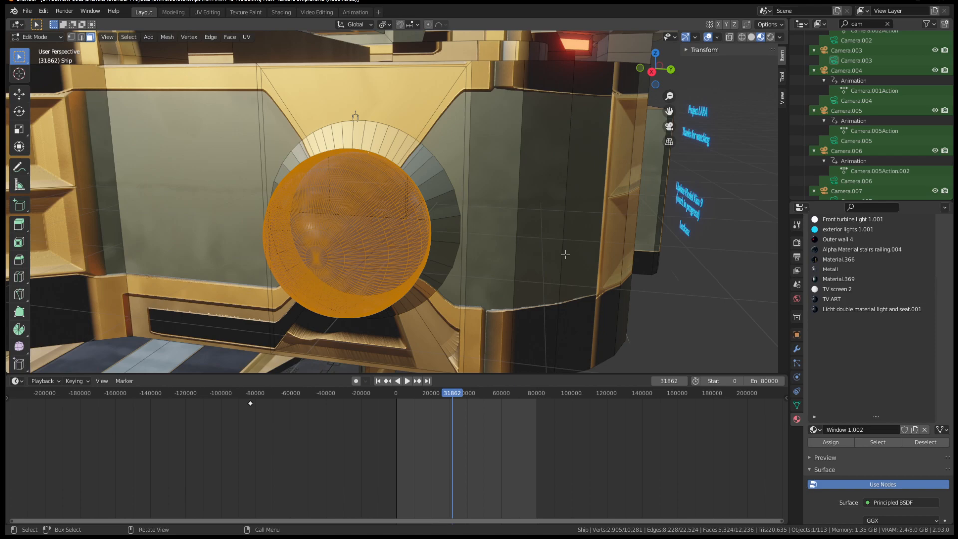
middle_drag(513, 232, 511, 270)
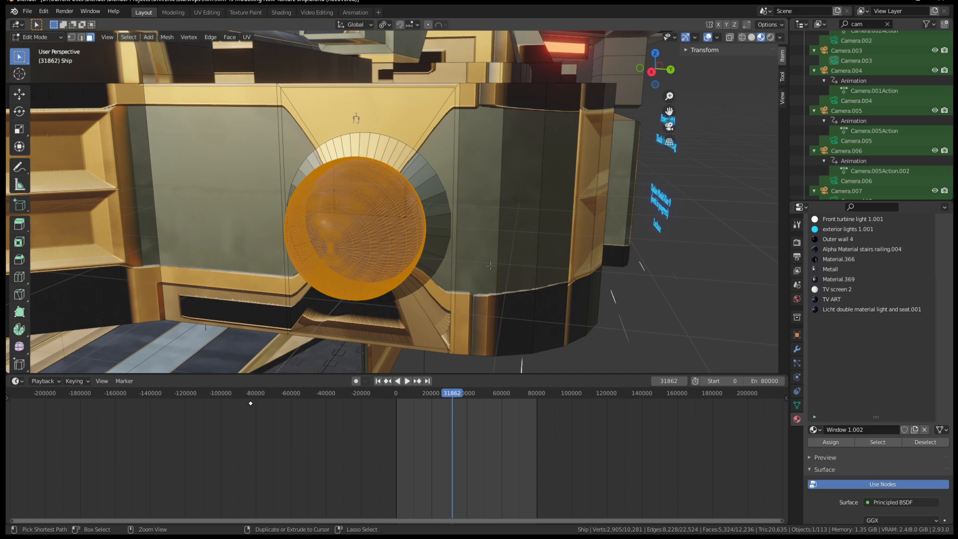
key(ctrl+space)
Inspect the ball with its window material in Object Mode, then return to Edit Mode
scroll(502, 296, up, 1)
middle_drag(495, 319, 463, 339)
key(Tab)
middle_drag(568, 367, 502, 353)
key(Tab)
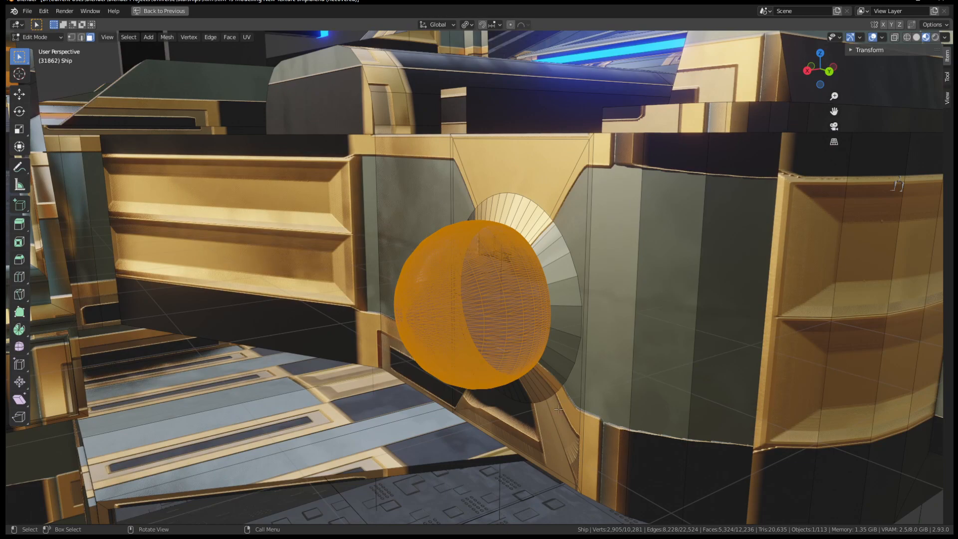
key(s)
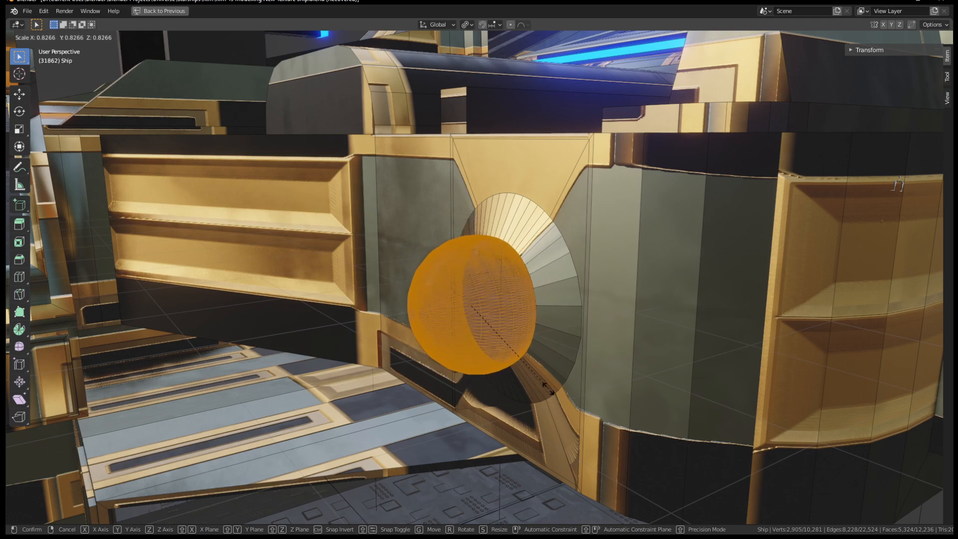
right_click(543, 383)
key(s)
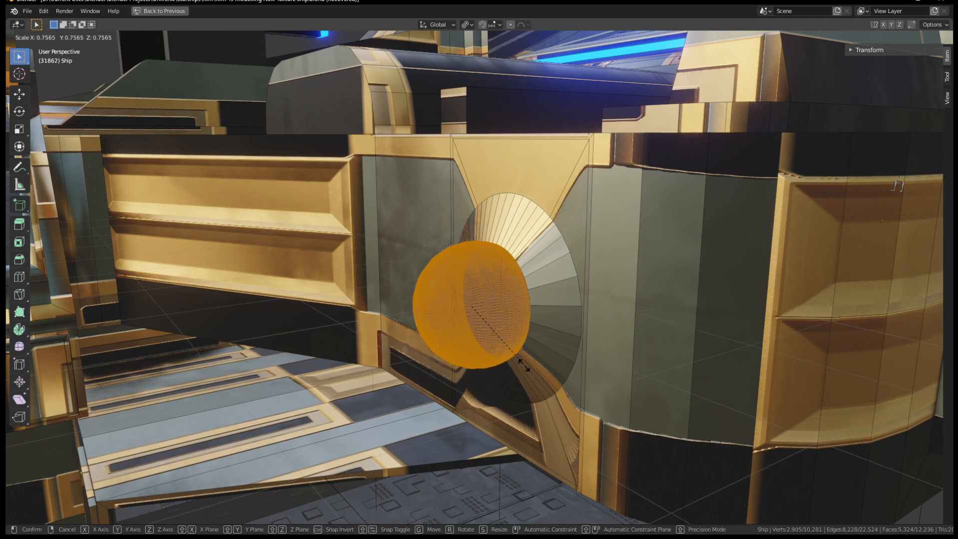
click(553, 383)
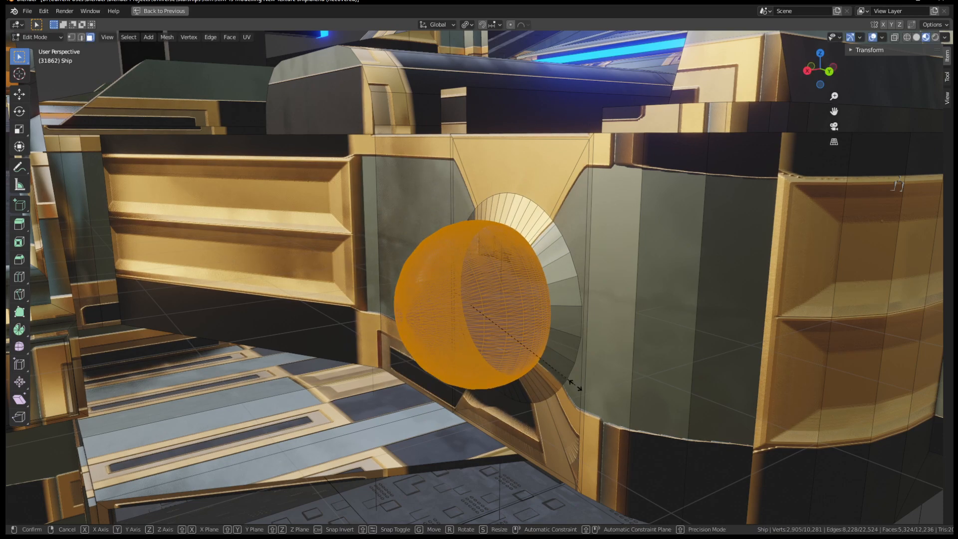
Flatten the ball along the global X axis into a thin lens and check it in Object Mode
key(s)
key(x)
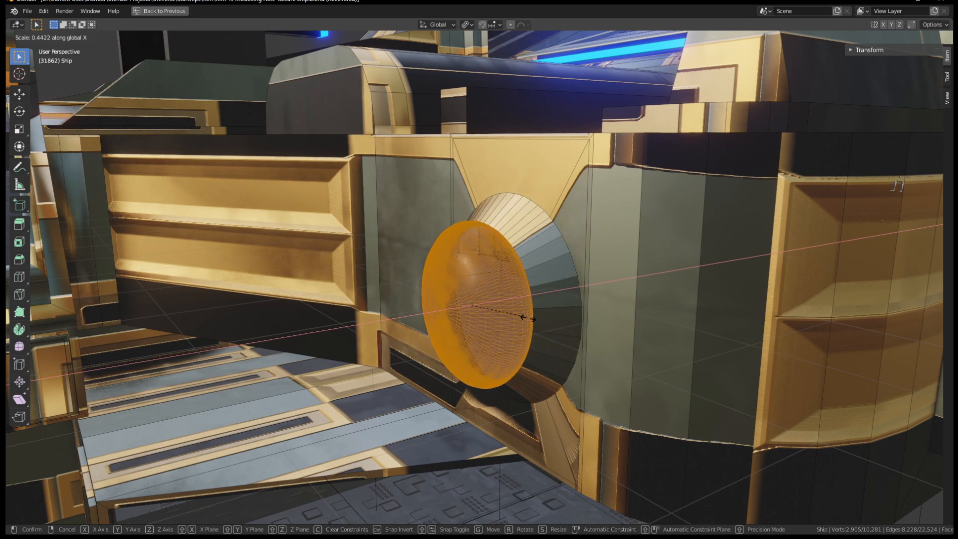
click(496, 303)
key(Tab)
mouse_move(550, 340)
middle_down()
mouse_move(596, 327)
mouse_move(519, 396)
mouse_move(508, 346)
mouse_move(610, 328)
mouse_move(613, 284)
mouse_move(562, 332)
middle_up()
key(Tab)
key(s)
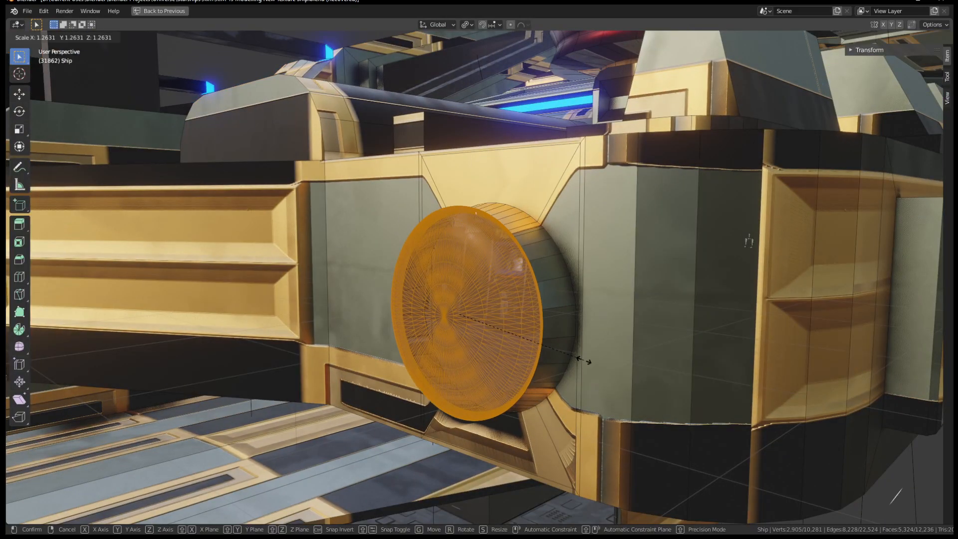
right_click(576, 351)
key(ctrl+z)
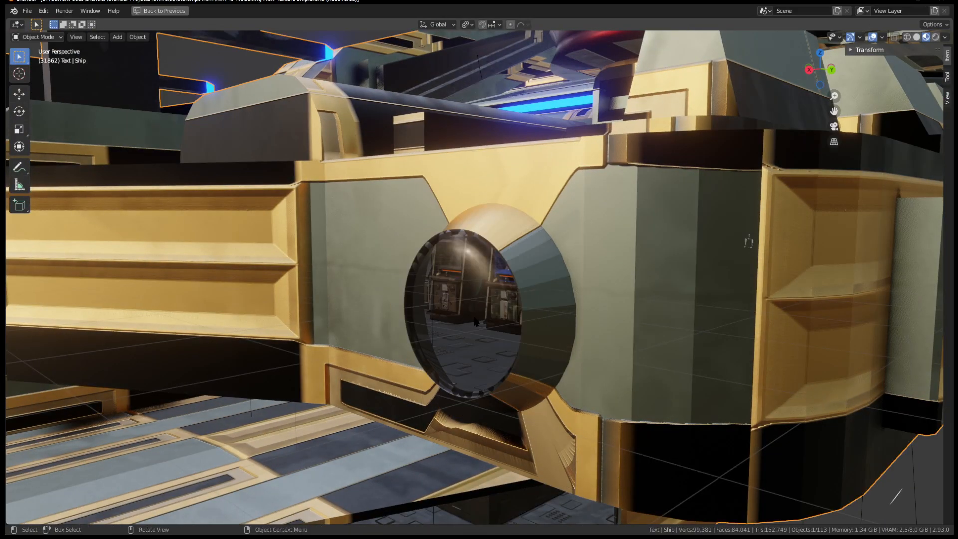
key(Tab)
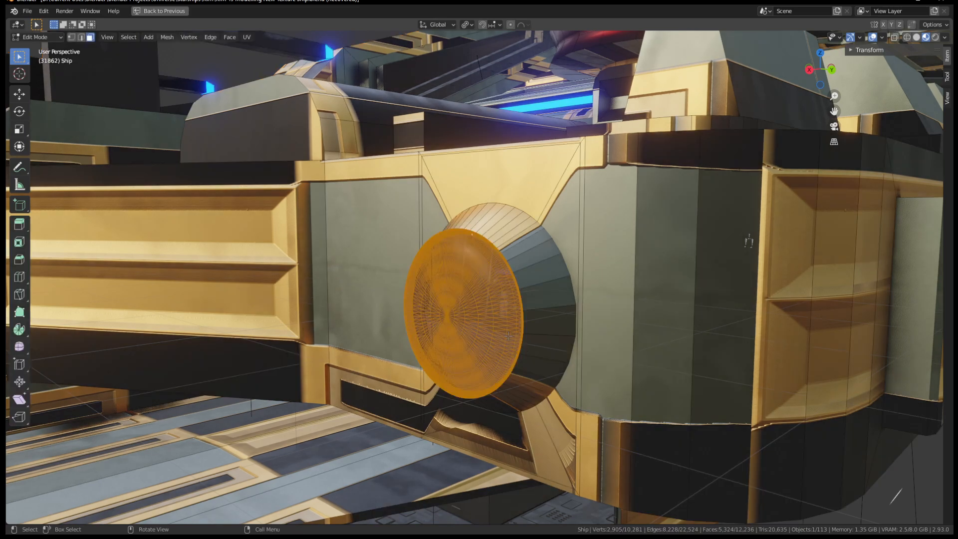
Thicken the flattened lens by scaling it along the global X axis
key(s)
key(x)
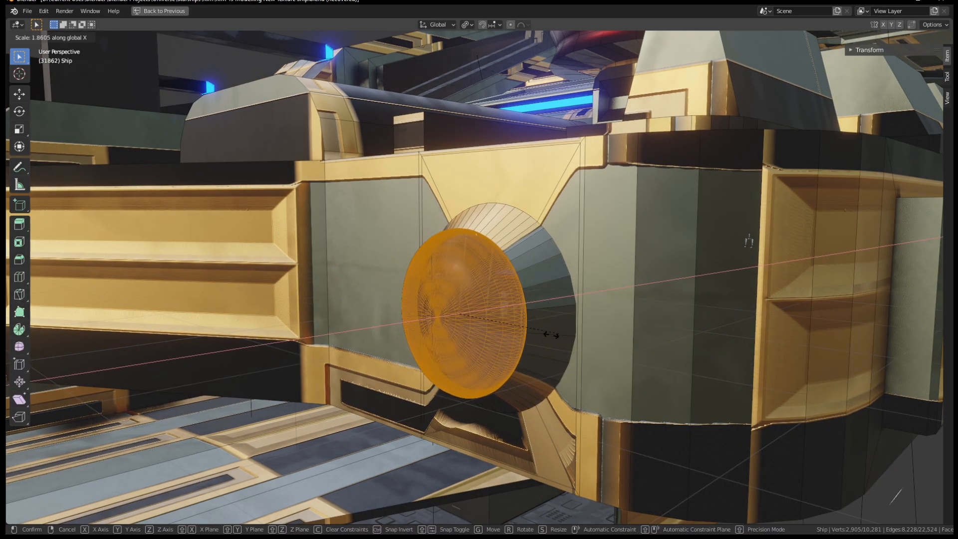
click(535, 347)
key(s)
click(545, 350)
middle_drag(545, 350, 631, 352)
key(s)
key(x)
click(799, 394)
Examine the thickened window lens on the ship's wall in Object Mode and Edit Mode
key(Tab)
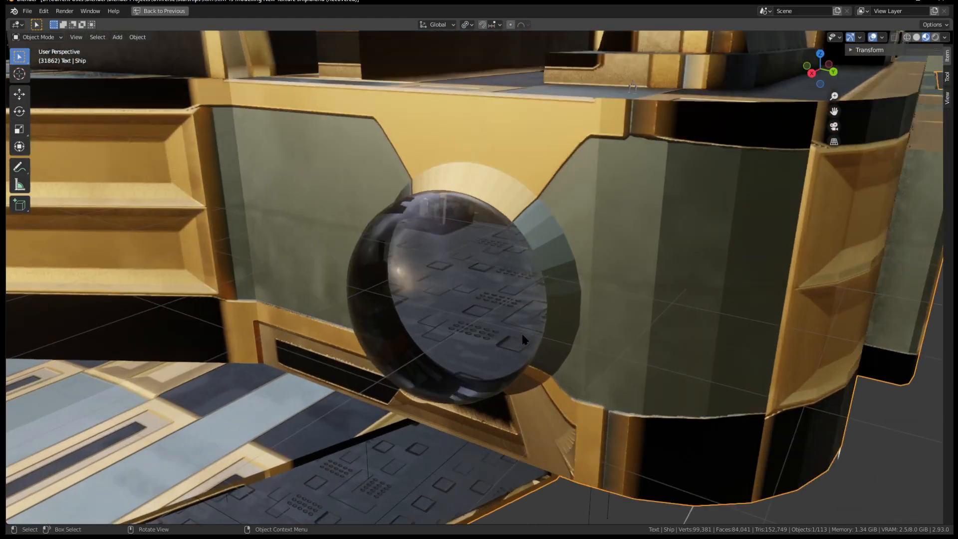
key(Tab)
scroll(521, 331, up, 2)
middle_drag(497, 311, 558, 329)
scroll(526, 314, down, 6)
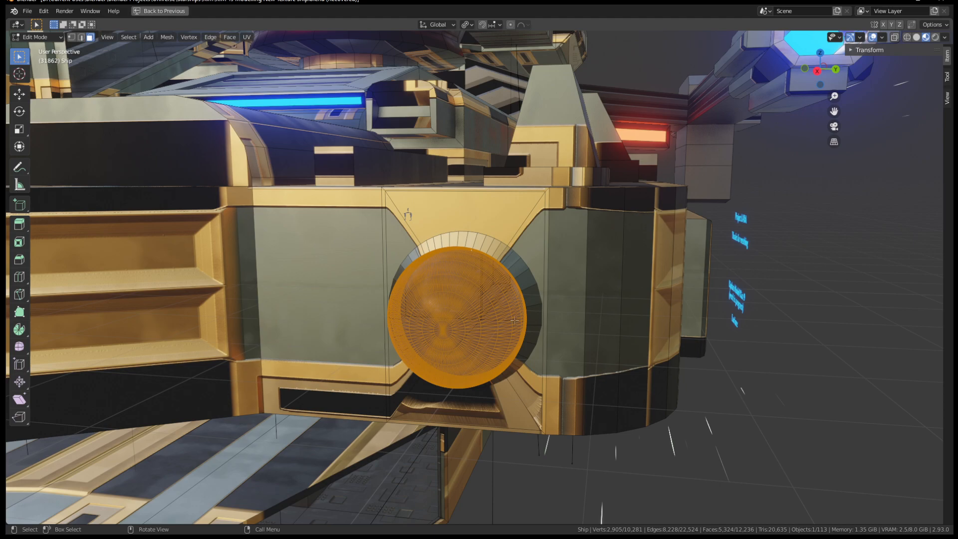
Select every object in the scene in Object Mode and delete them all
key(Tab)
click(622, 295)
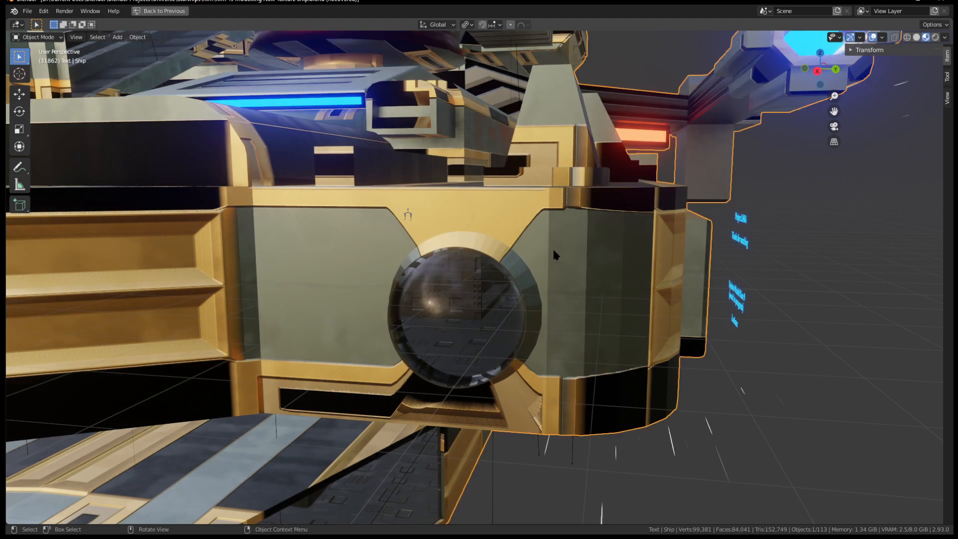
key(a)
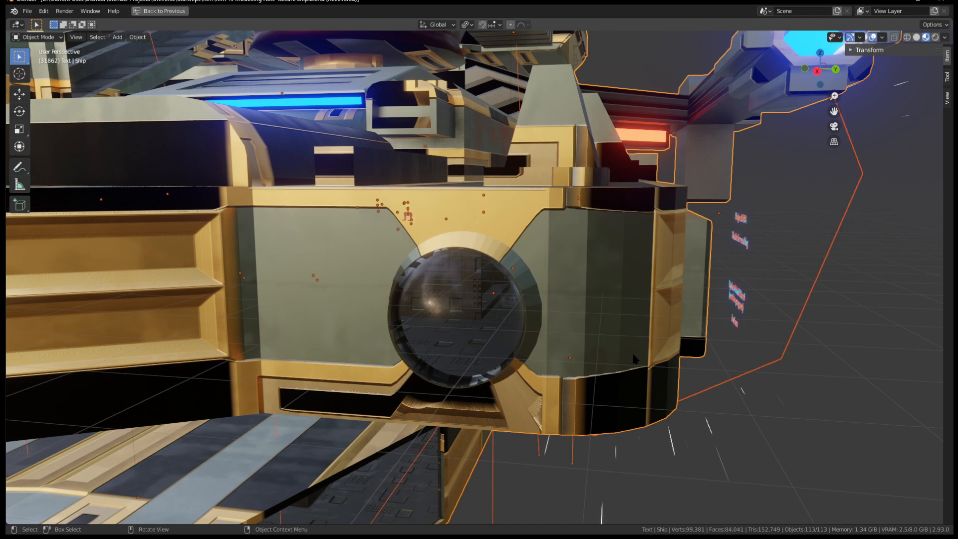
key(Delete)
scroll(425, 318, down, 2)
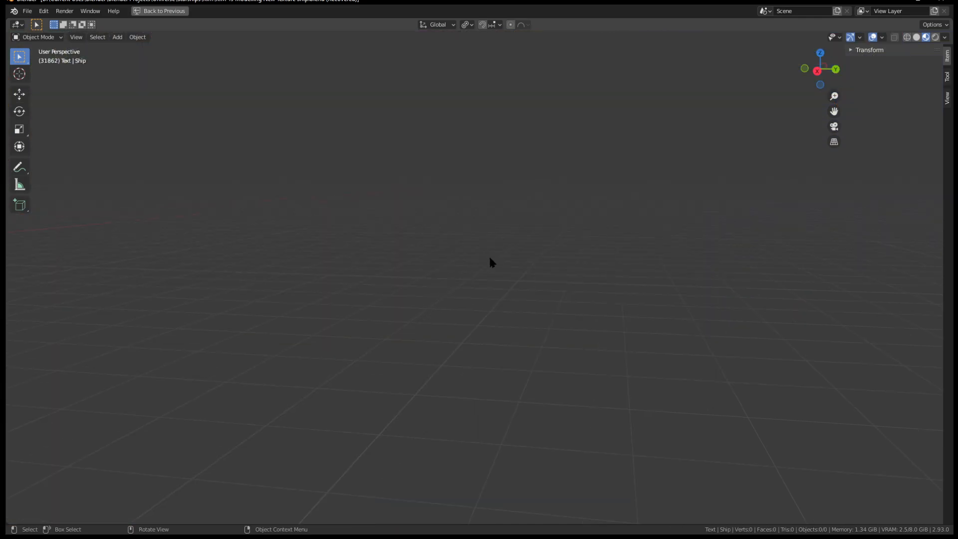
Switch the viewport to solid shading, add a 2 m mesh cube at the world origin and frame it
click(916, 37)
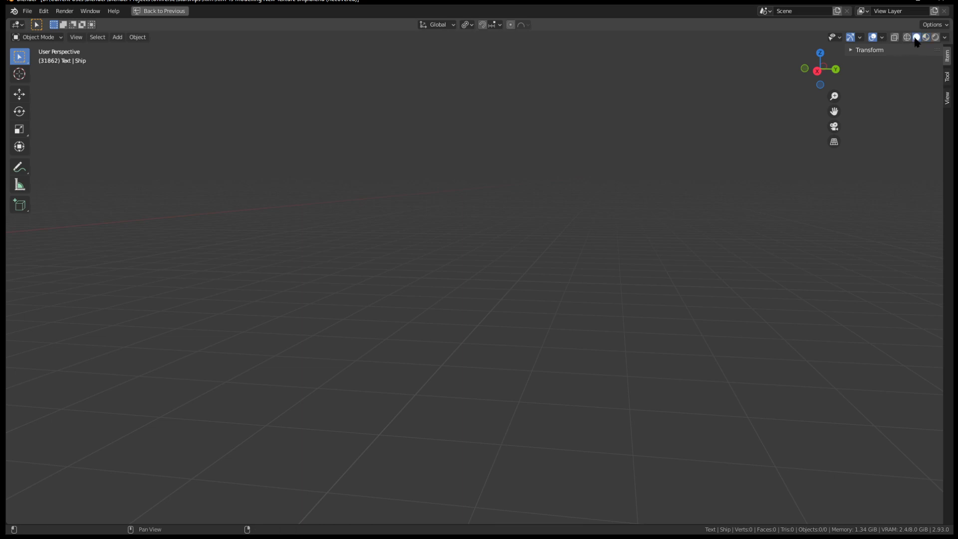
mouse_move(498, 231)
middle_down()
mouse_move(476, 357)
mouse_move(462, 319)
mouse_move(462, 385)
mouse_move(475, 393)
mouse_move(482, 296)
middle_up()
key(shift+a)
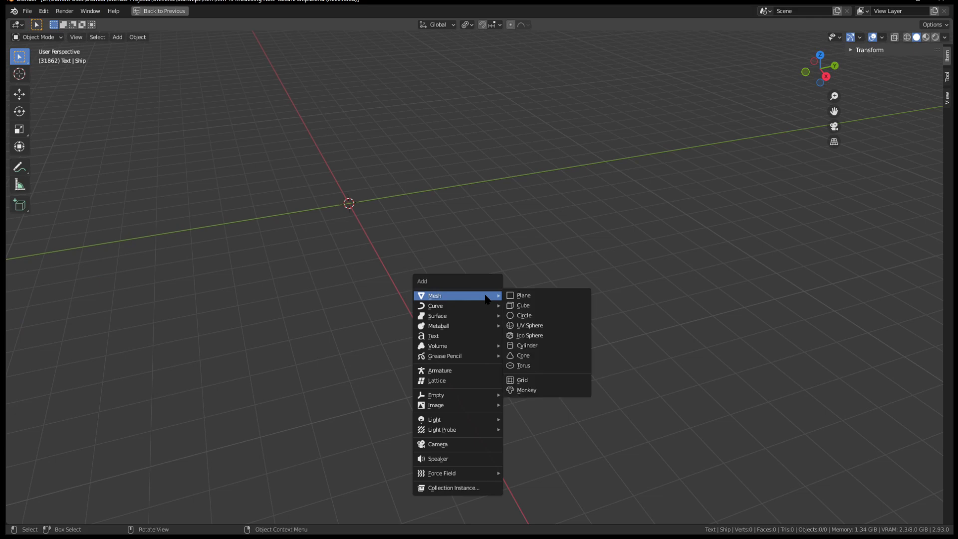
click(544, 306)
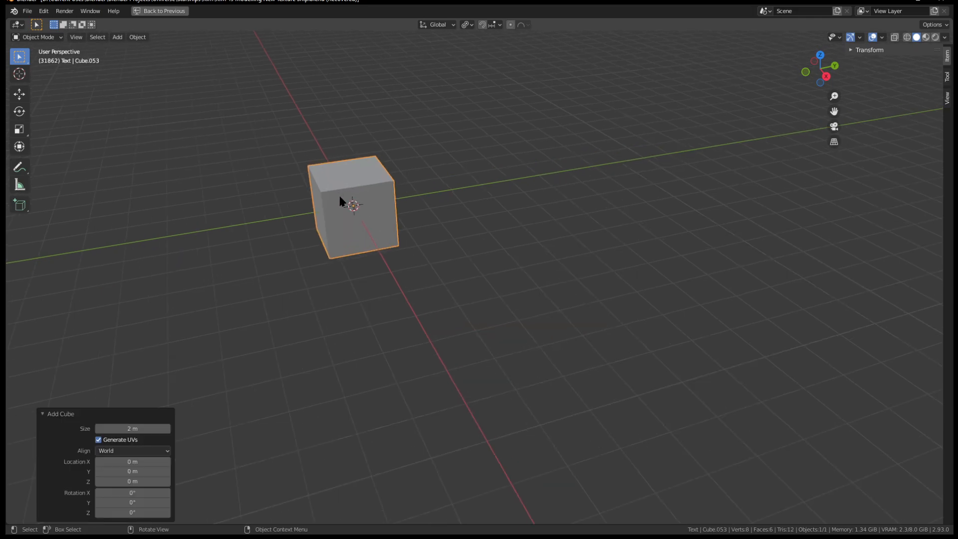
key(KP_Decimal)
mouse_move(509, 293)
middle_down()
mouse_move(518, 301)
mouse_move(468, 286)
mouse_move(537, 252)
mouse_move(481, 312)
mouse_move(501, 303)
middle_up()
Enter Edit Mode on the cube and select only its face on the positive X side
key(Tab)
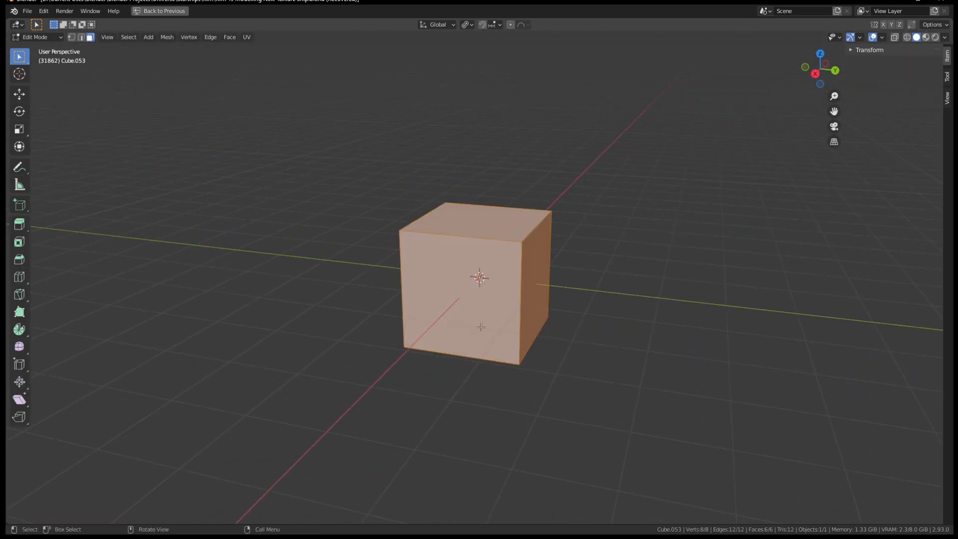
click(484, 317)
middle_drag(583, 328, 610, 340)
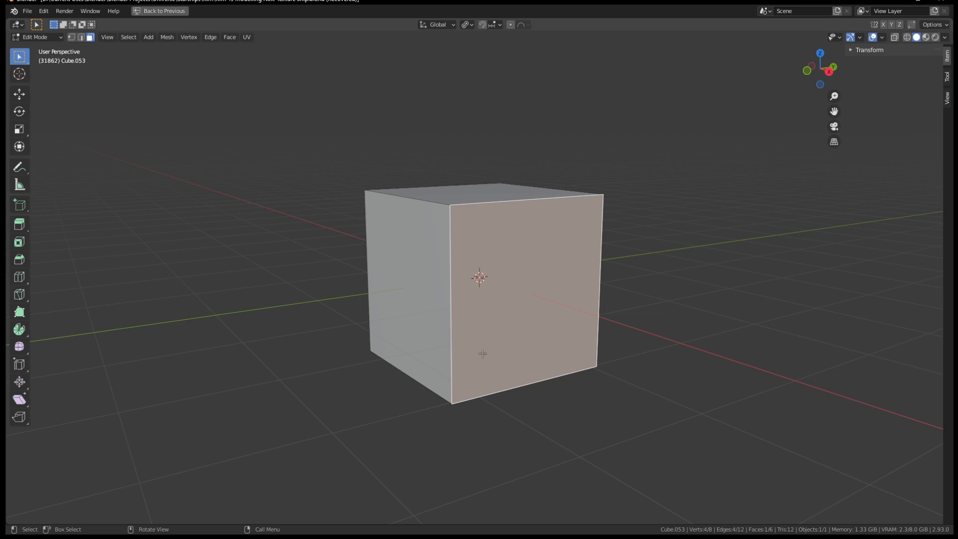
Clear the selection, reselect the cube's face on the positive X side and activate the Inset Faces tool
scroll(628, 394, down, 1)
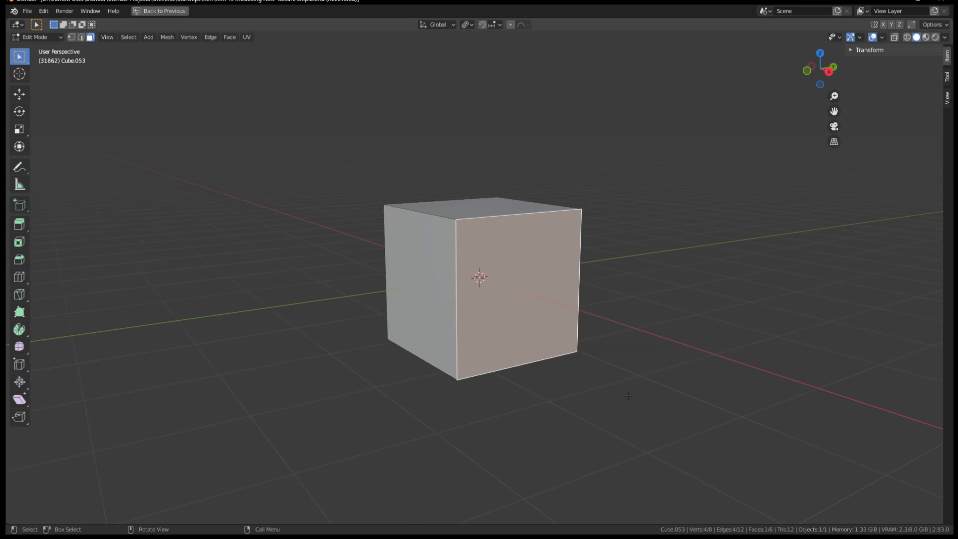
key(alt+a)
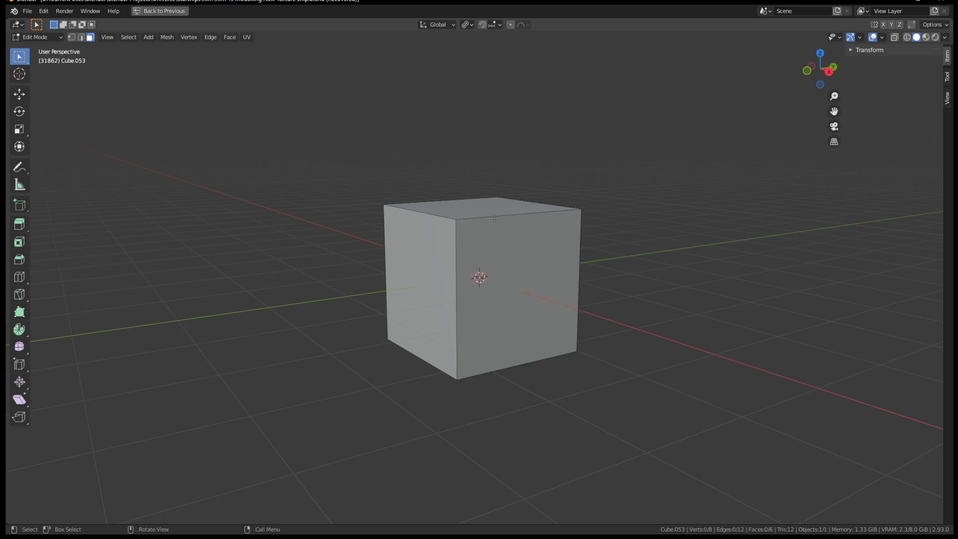
middle_drag(523, 268, 530, 289)
click(530, 292)
middle_drag(741, 363, 687, 378)
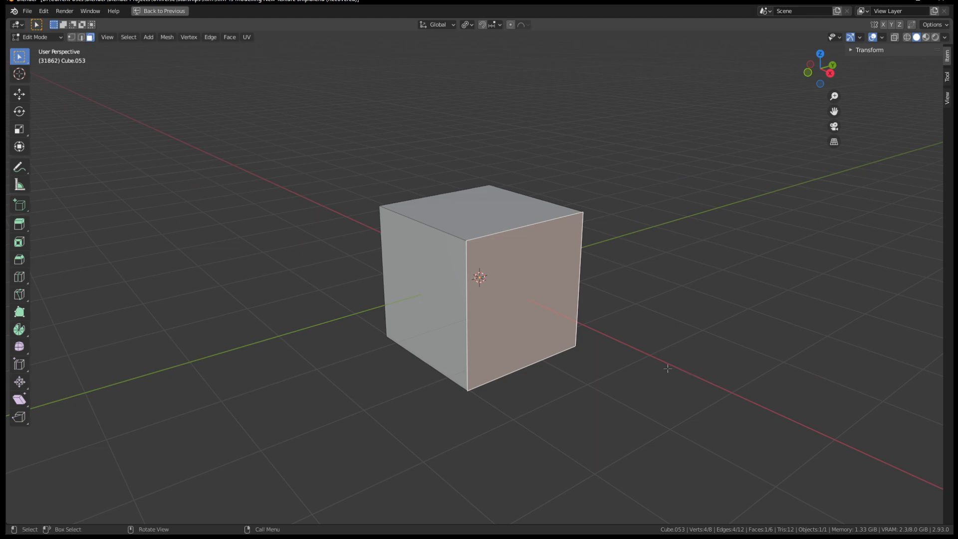
click(19, 243)
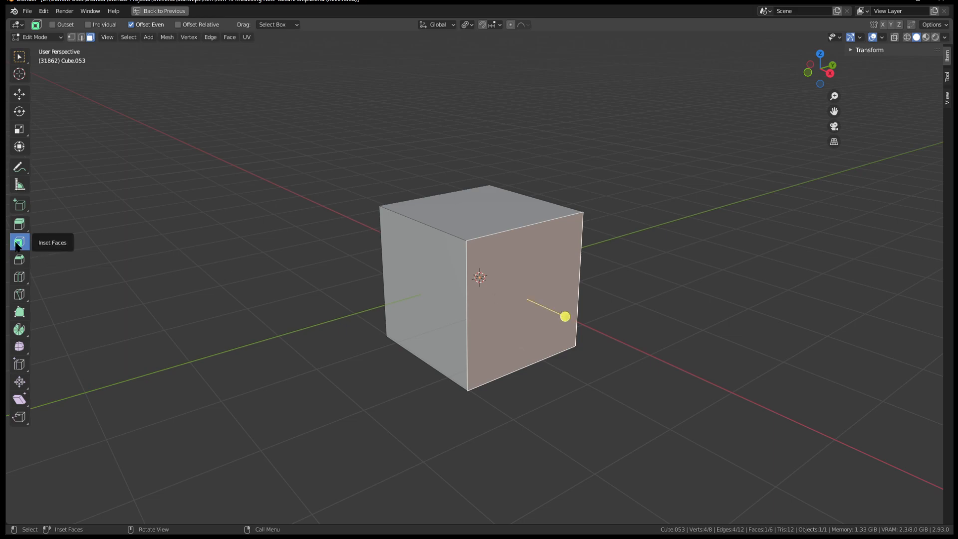
scroll(606, 327, up, 2)
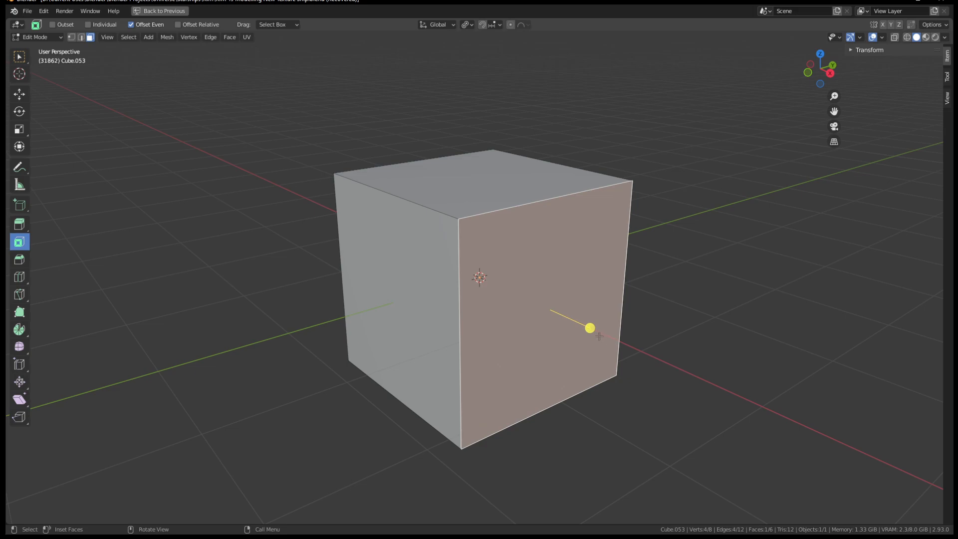
middle_drag(725, 347, 737, 373)
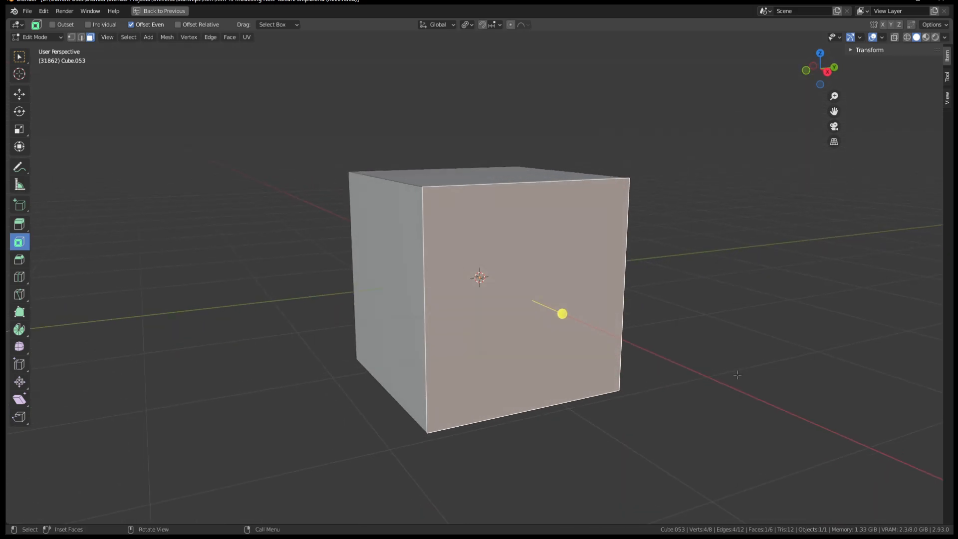
click(684, 402)
click(493, 289)
key(w)
click(773, 388)
key(ctrl+z)
key(i)
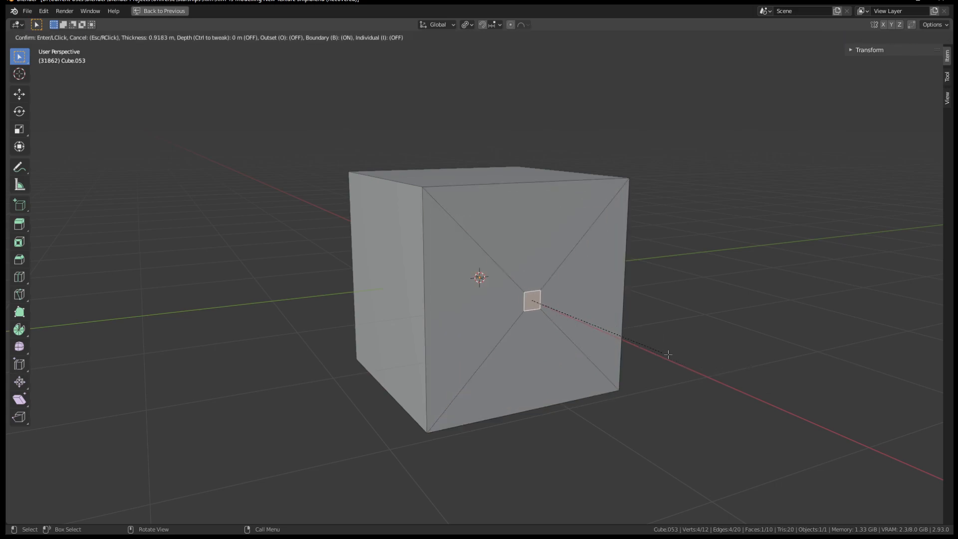
key(Escape)
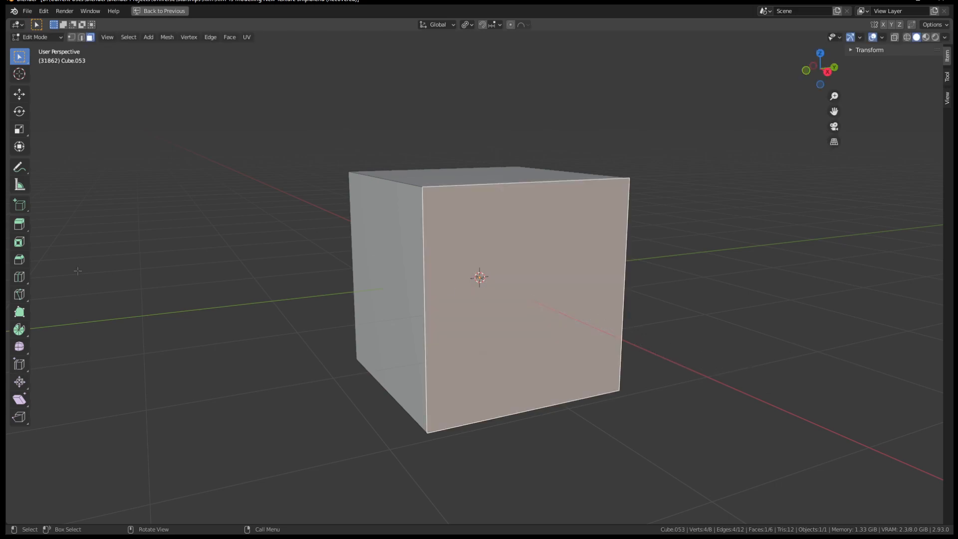
Inset the cube's positive X face by about 0.065 m with the Inset Faces tool
click(19, 259)
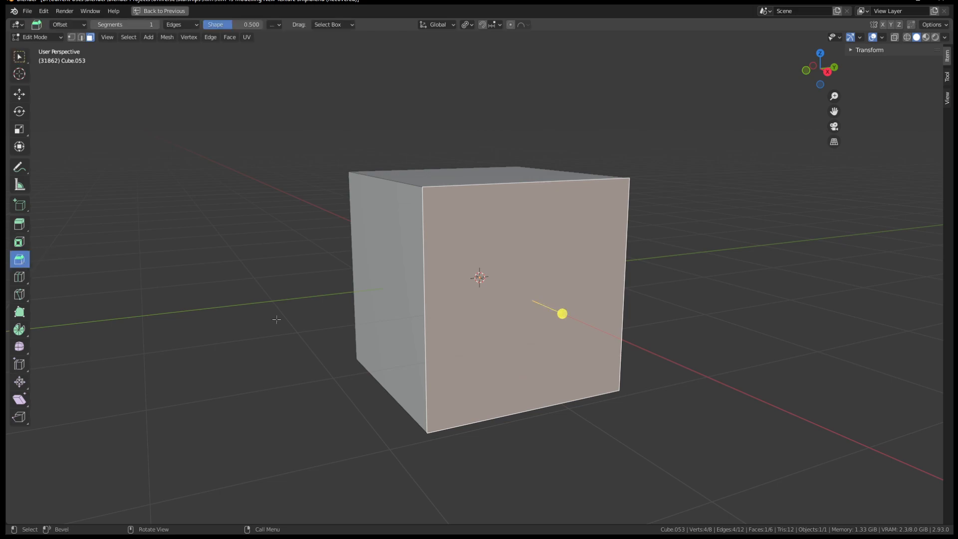
click(19, 242)
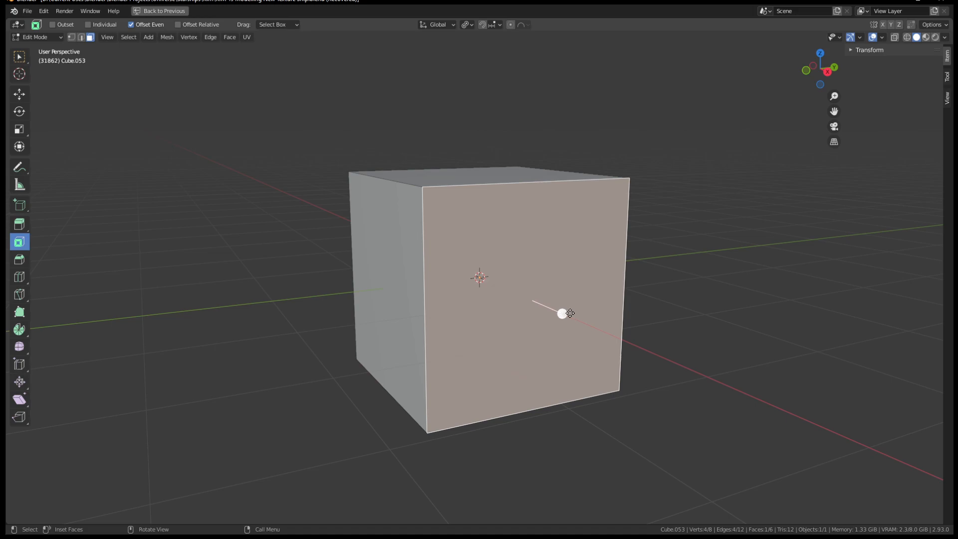
drag(570, 312, 562, 312)
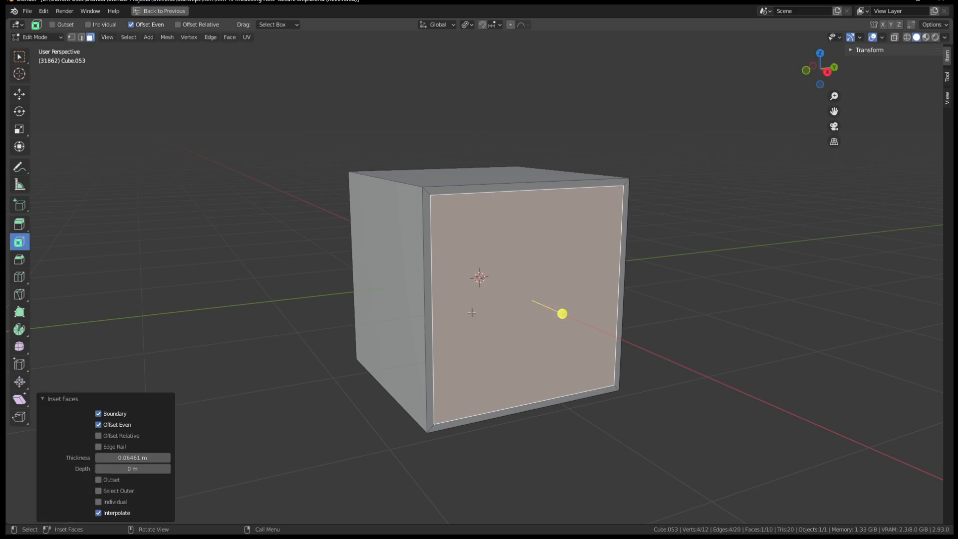
scroll(620, 389, up, 1)
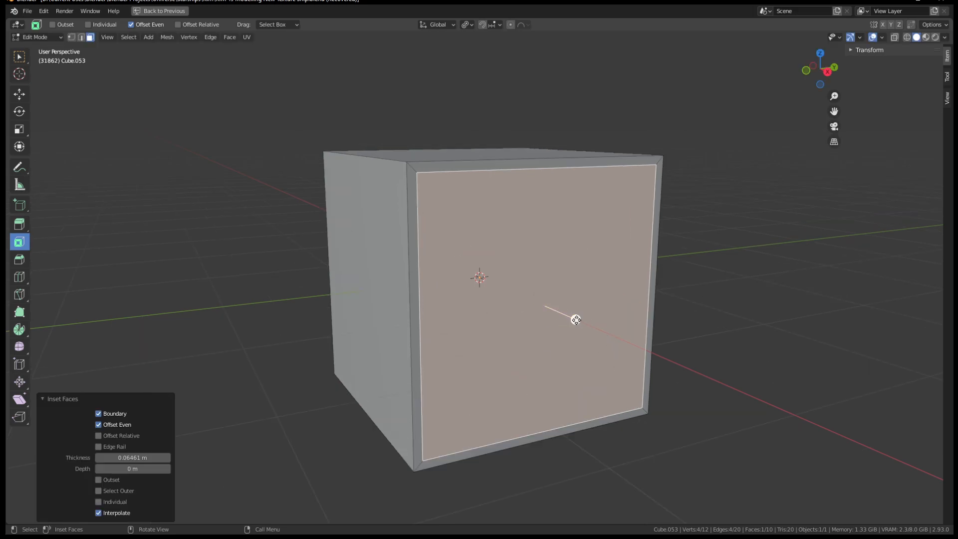
scroll(679, 363, down, 3)
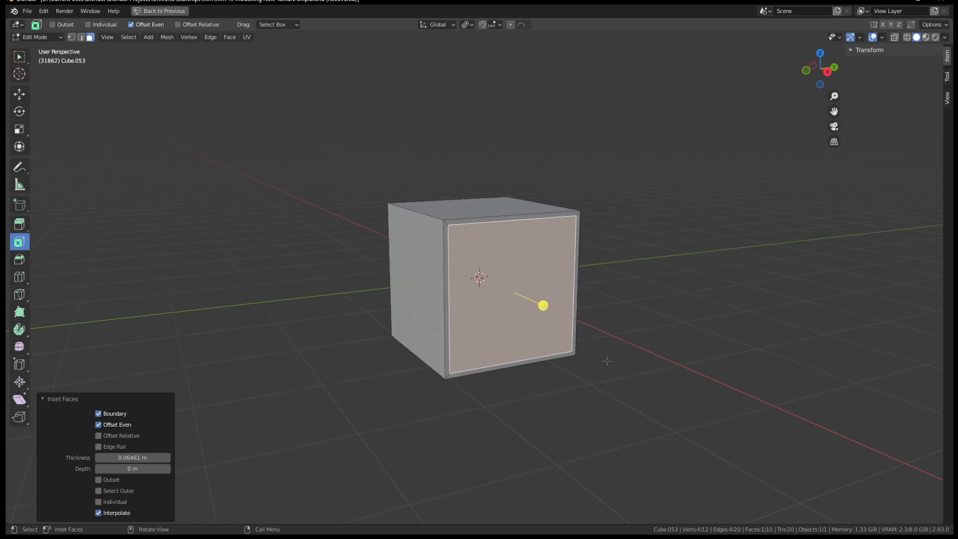
Duplicate the cube in Object Mode, place the copy along the negative Y axis and select the original cube again
key(Tab)
middle_drag(524, 320, 560, 339)
key(shift+d)
key(y)
click(412, 315)
click(413, 316)
middle_drag(530, 328, 546, 309)
scroll(545, 309, up, 2)
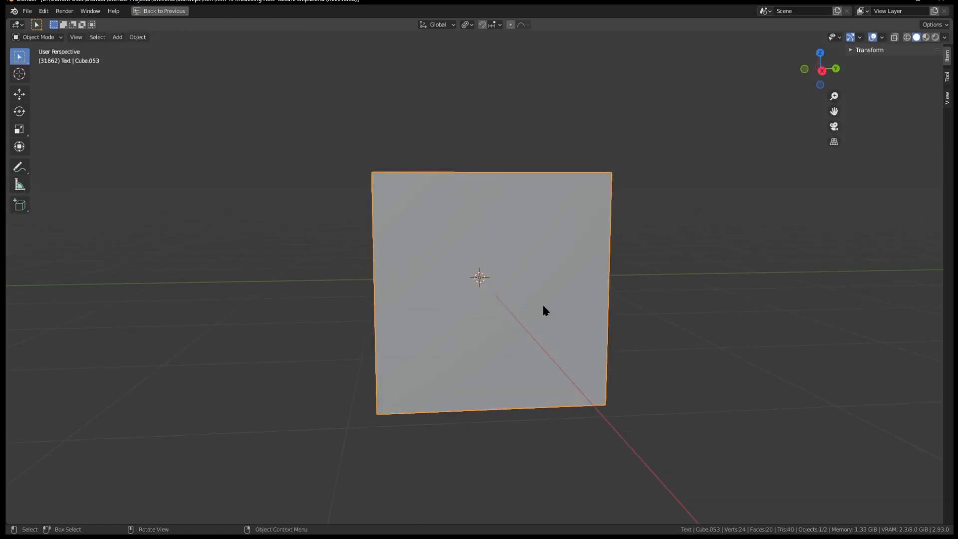
Check the original cube's inset in Edit Mode, then delete the duplicate cube on the negative Y side
key(Tab)
scroll(473, 339, down, 5)
click(216, 309)
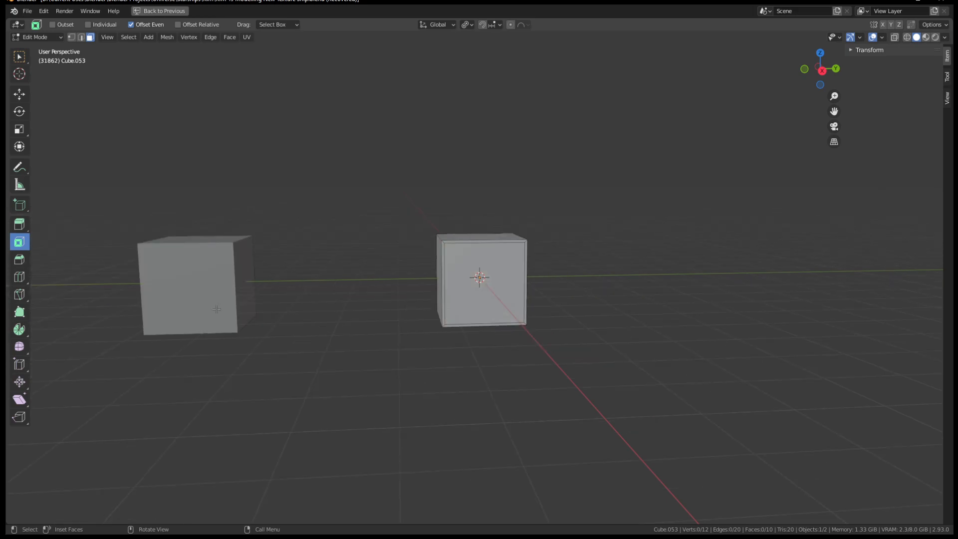
key(Tab)
click(234, 295)
key(Delete)
Enter Edit Mode on the remaining cube, select its inner inset face and inset it again by about 0.032 m
scroll(489, 319, up, 3)
click(554, 353)
scroll(564, 360, up, 3)
key(Tab)
middle_drag(556, 323, 576, 329)
click(607, 327)
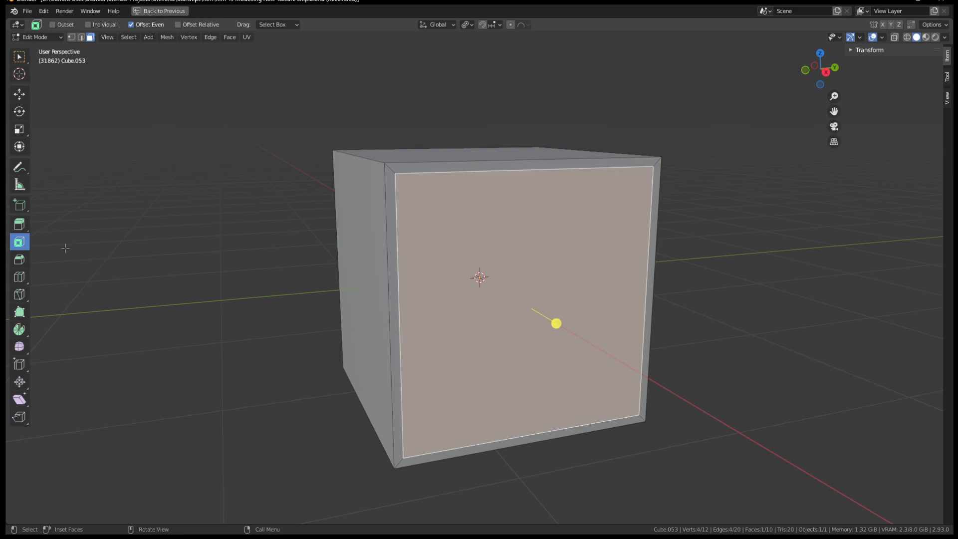
drag(556, 323, 554, 319)
middle_drag(675, 390, 647, 359)
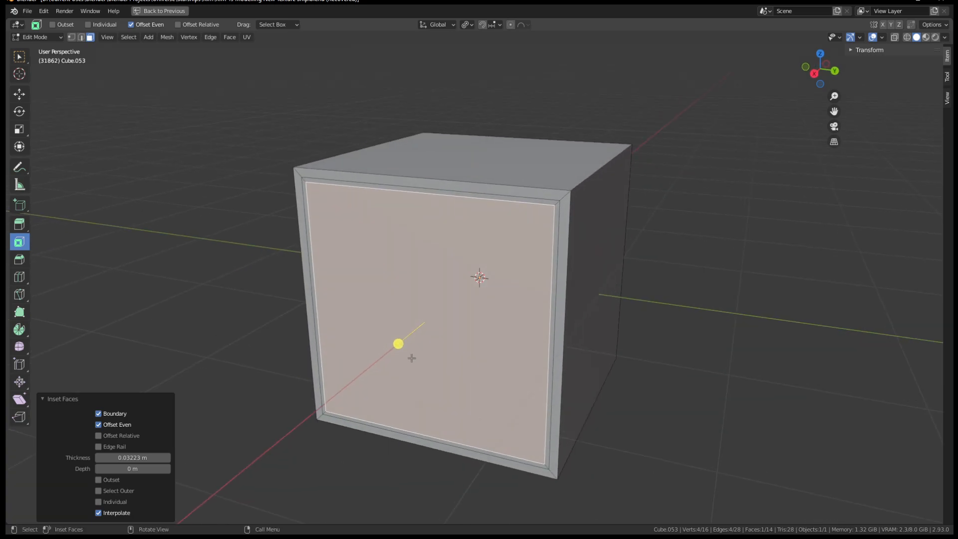
Subdivide the innermost inset face with 10 cuts
middle_drag(410, 358, 439, 354)
right_click(509, 258)
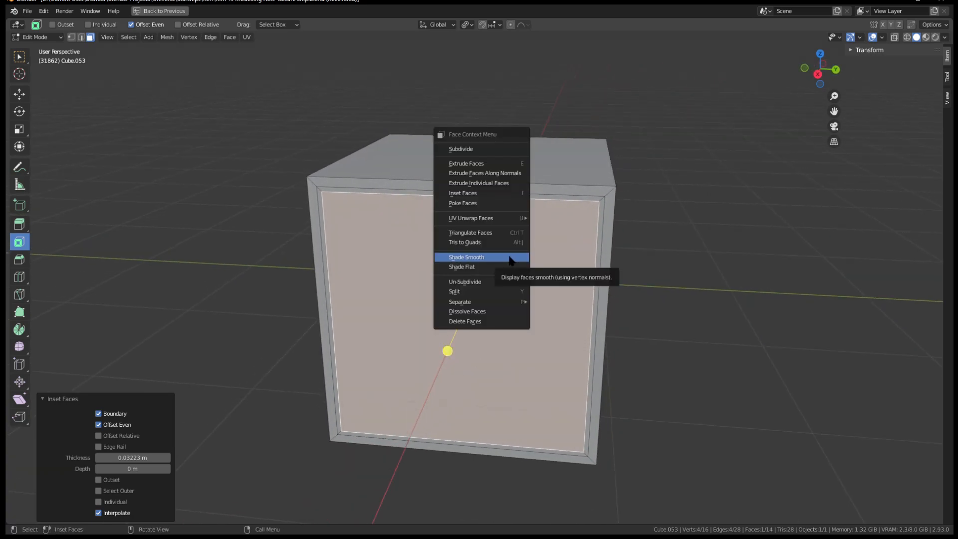
click(501, 152)
drag(142, 447, 328, 427)
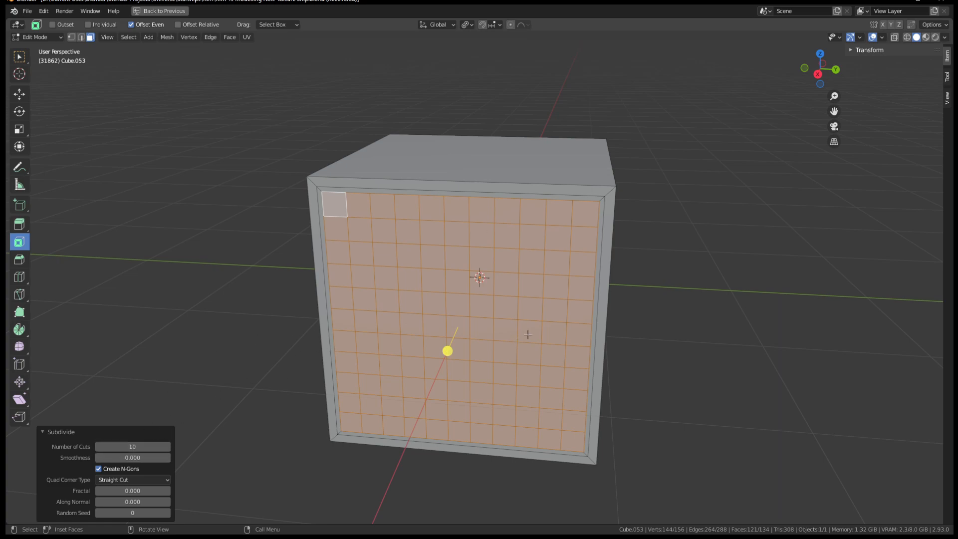
scroll(531, 344, down, 2)
scroll(555, 363, up, 2)
Round the subdivided face grid into a circle with the To Sphere transform at a factor of 1
click(167, 37)
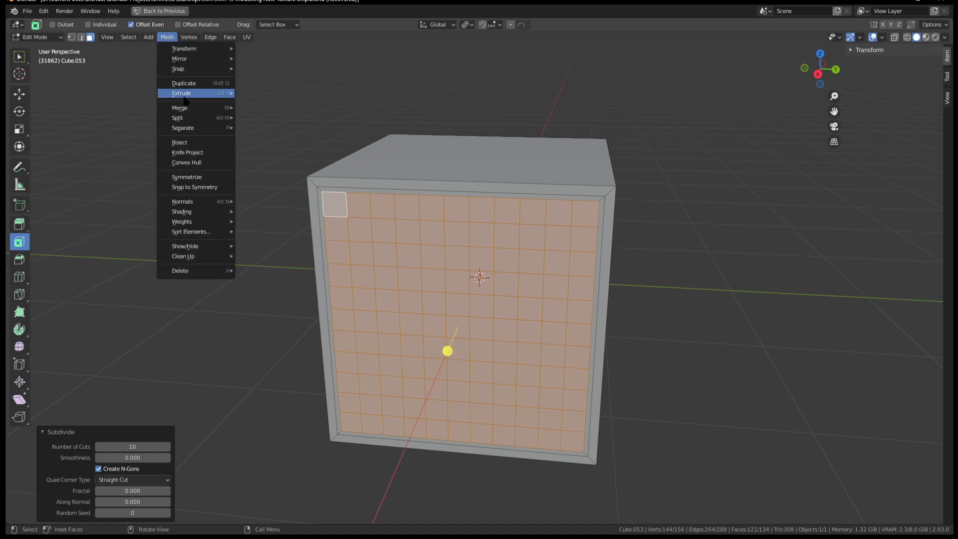
mouse_move(202, 49)
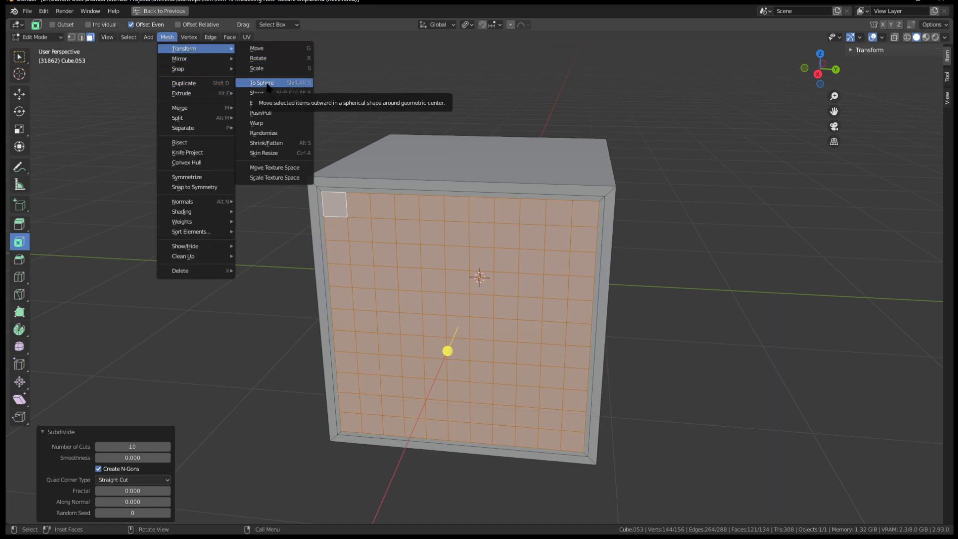
click(301, 86)
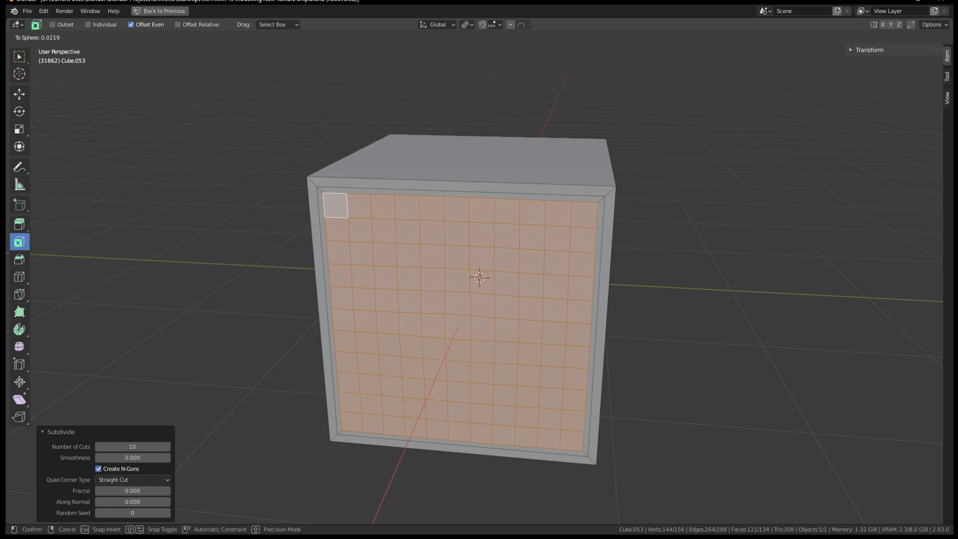
click(448, 137)
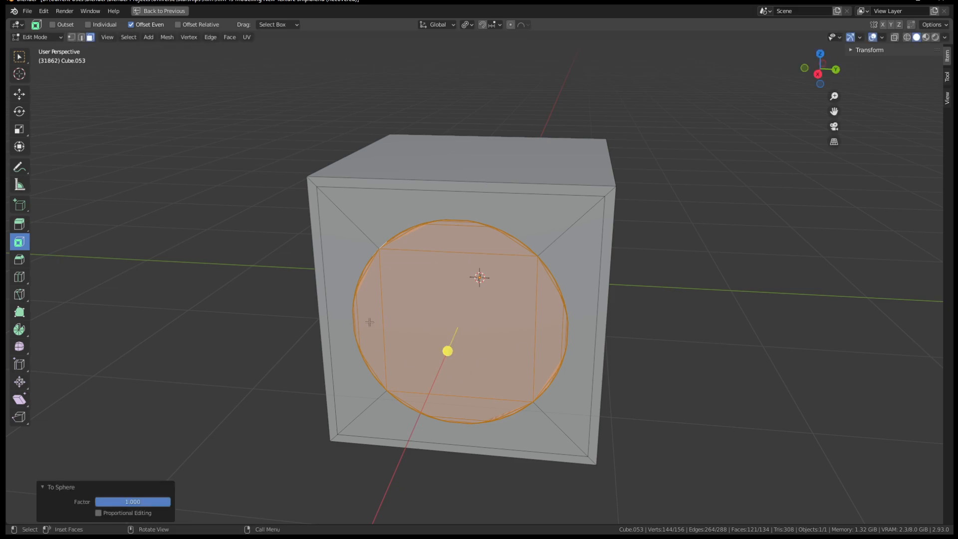
Dissolve the circular grid of faces into a single round face and view it from several sides
key(x)
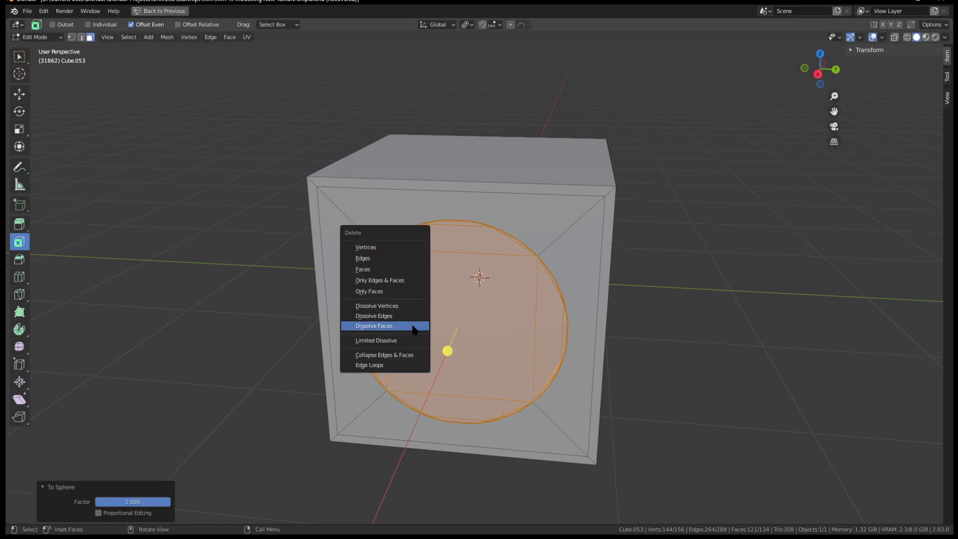
click(413, 326)
mouse_move(413, 325)
middle_down()
mouse_move(456, 316)
mouse_move(422, 320)
middle_up()
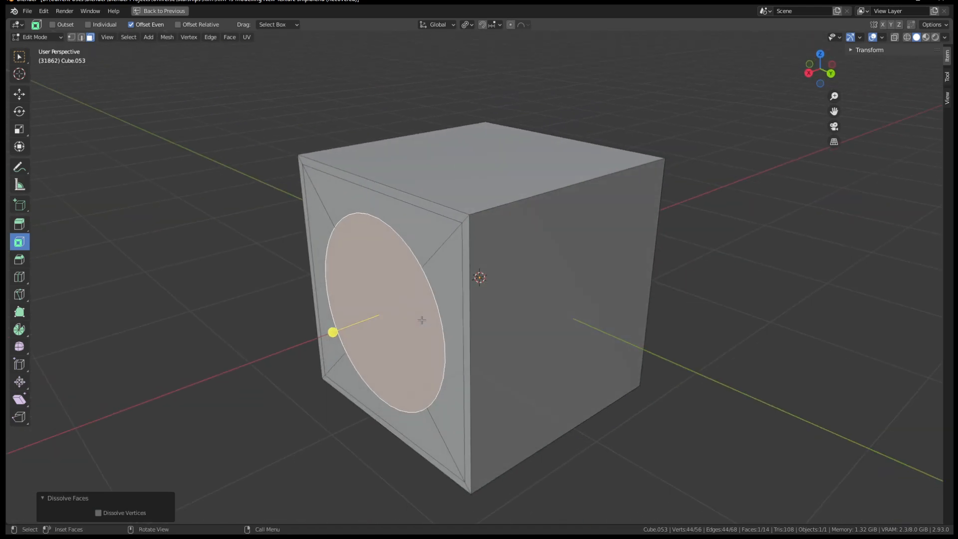
middle_drag(322, 432, 451, 358)
scroll(429, 326, down, 2)
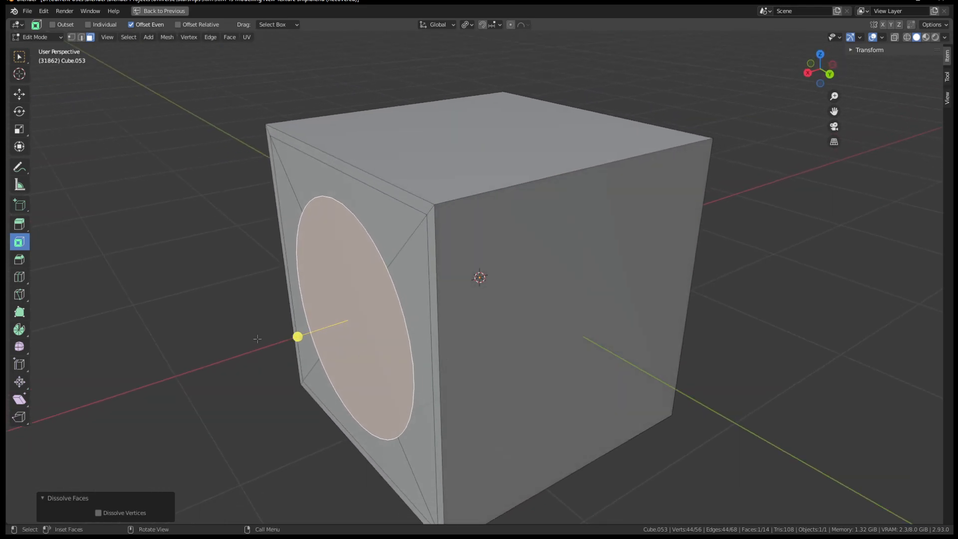
middle_drag(365, 320, 473, 179)
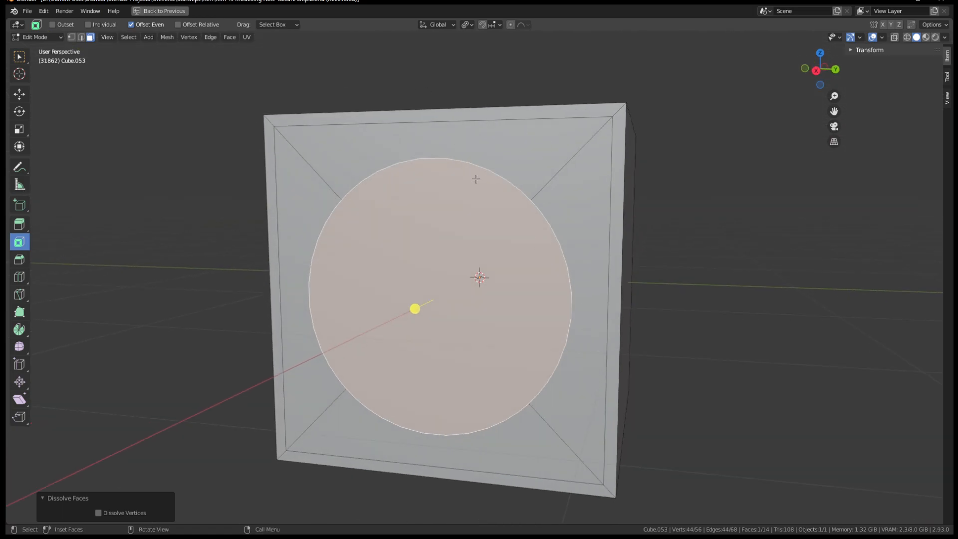
scroll(481, 178, down, 4)
middle_drag(480, 178, 499, 274)
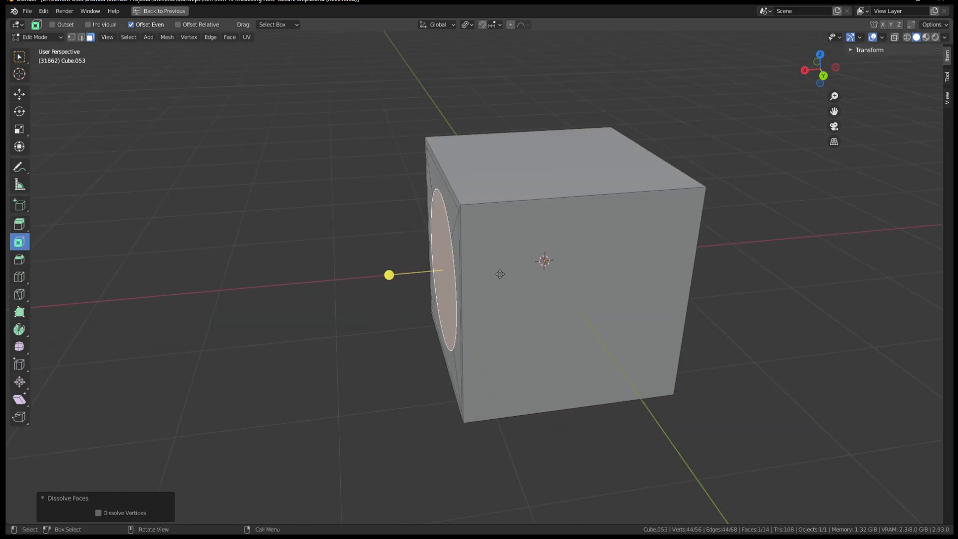
Extrude the round face outward along its normal by about 1.01 m to form a cylinder
key(e)
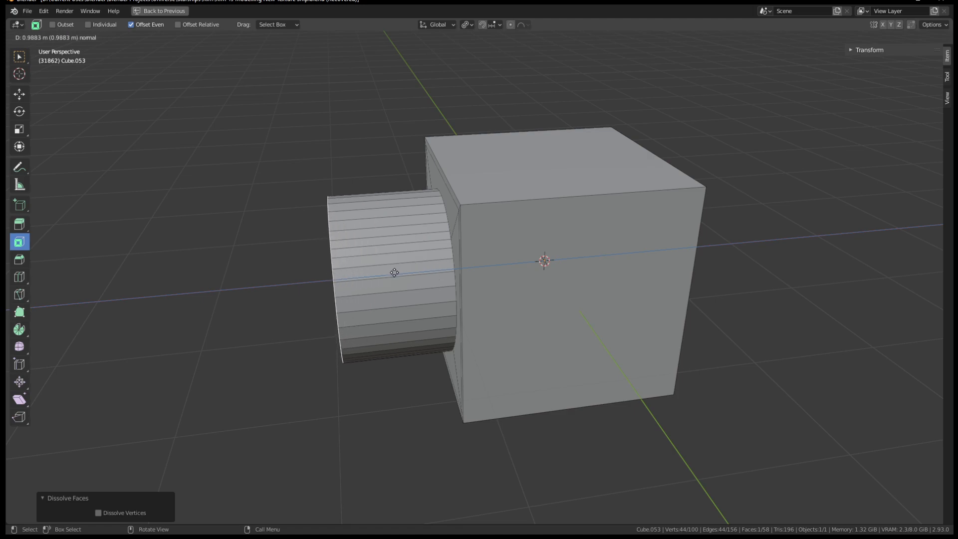
click(389, 271)
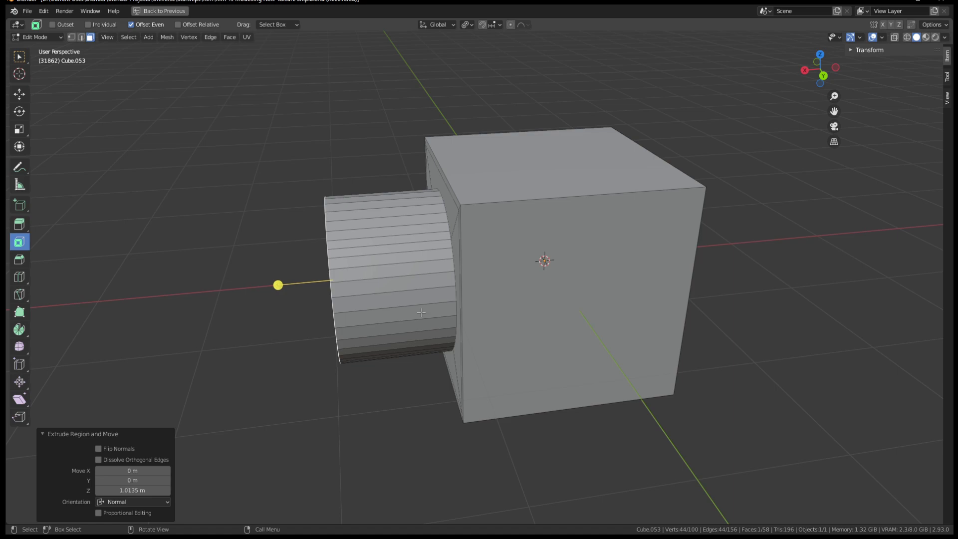
middle_drag(354, 333, 392, 329)
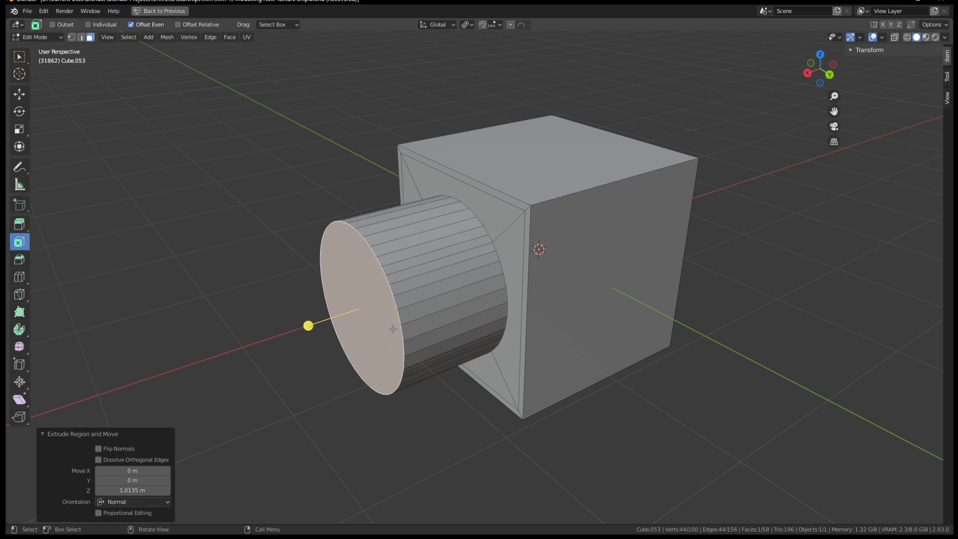
middle_drag(415, 323, 509, 324)
scroll(509, 323, up, 5)
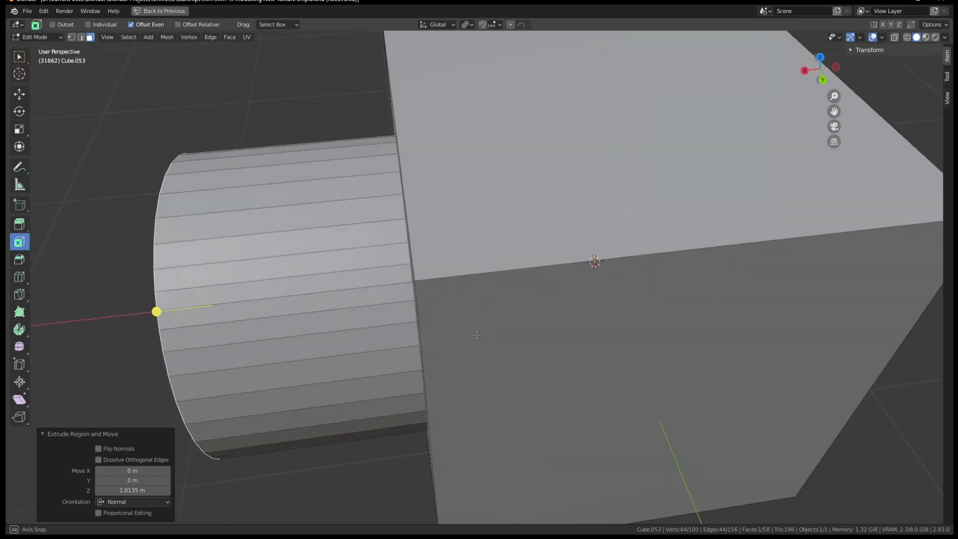
scroll(503, 316, down, 5)
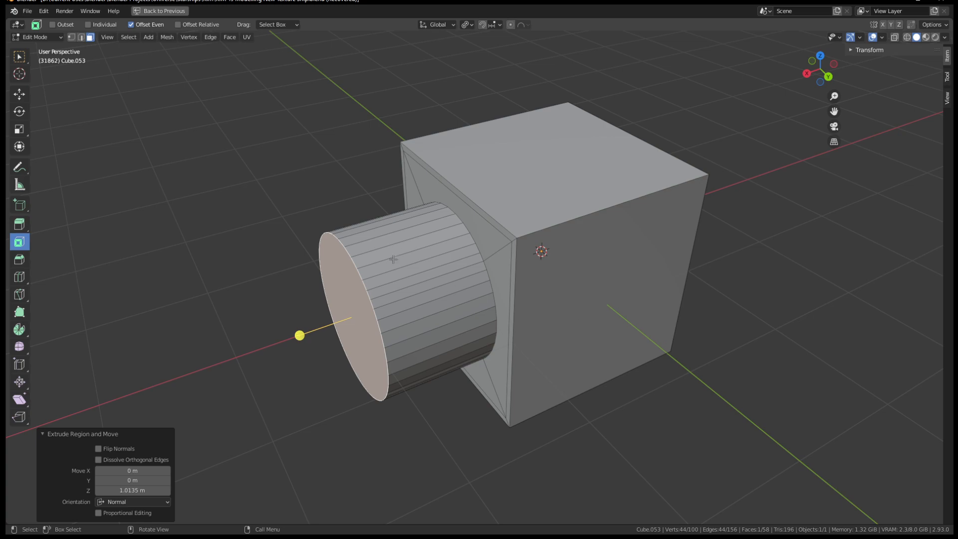
Switch to vertex selection and merge the cylinder's outer-end vertices with Collapse so they form a cone tip
click(72, 37)
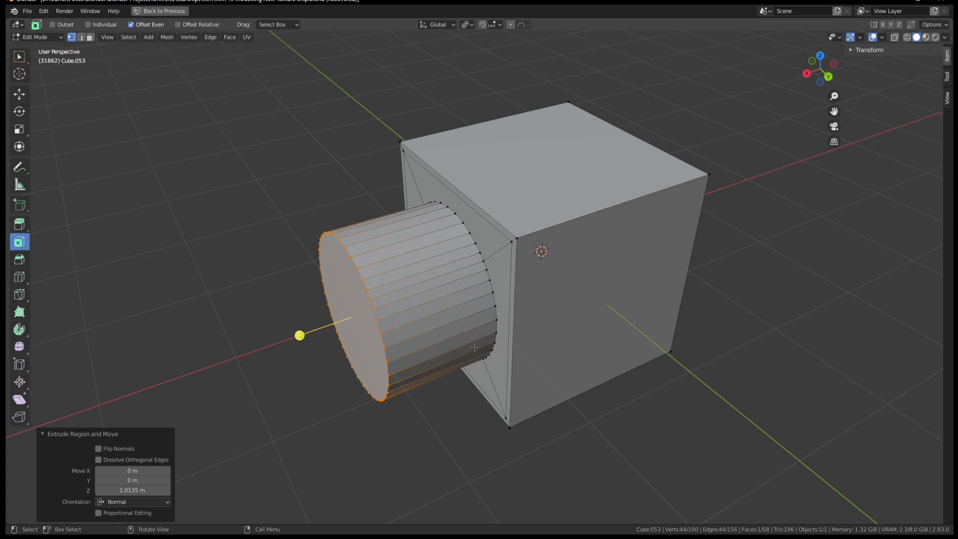
key(m)
click(183, 331)
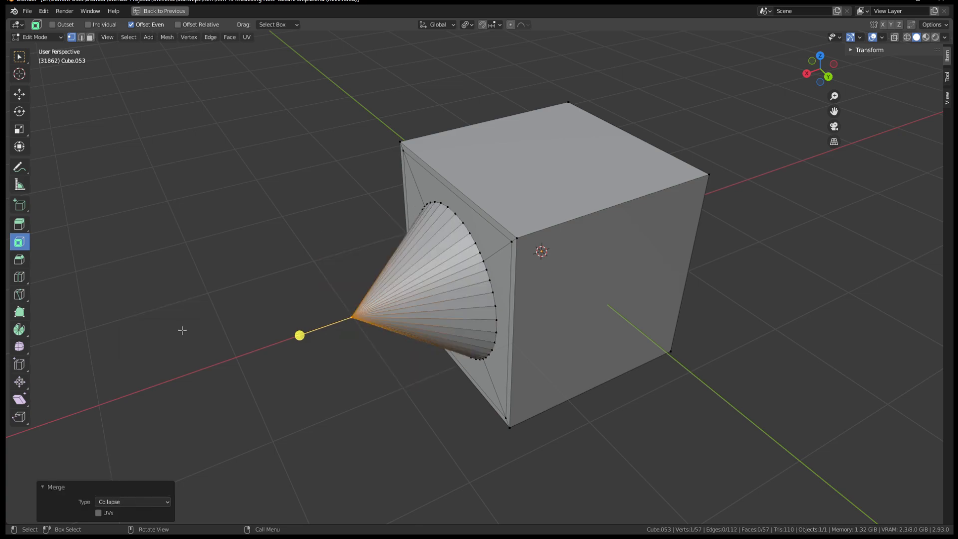
Undo the last merge and collapse the cylinder's outer-end vertices into a cone tip again
key(ctrl+z)
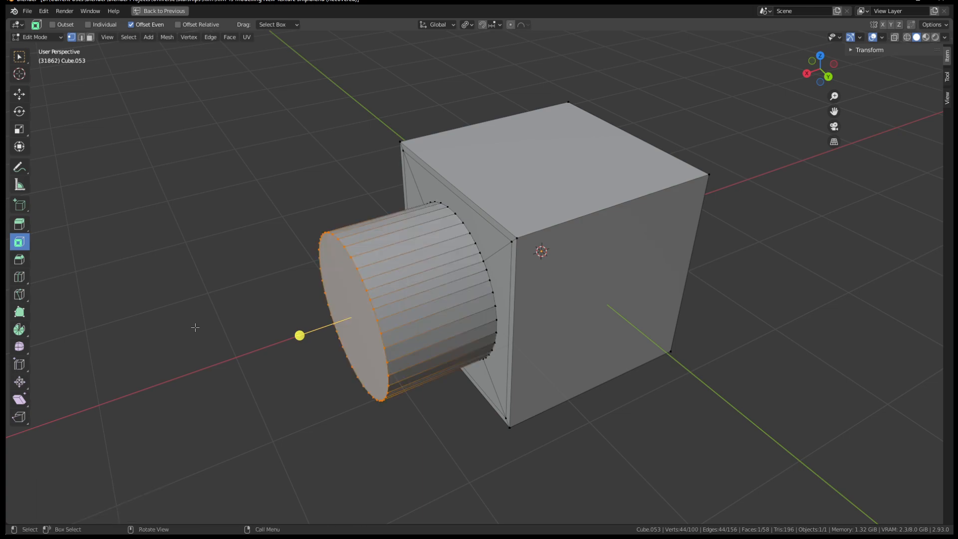
right_click(244, 241)
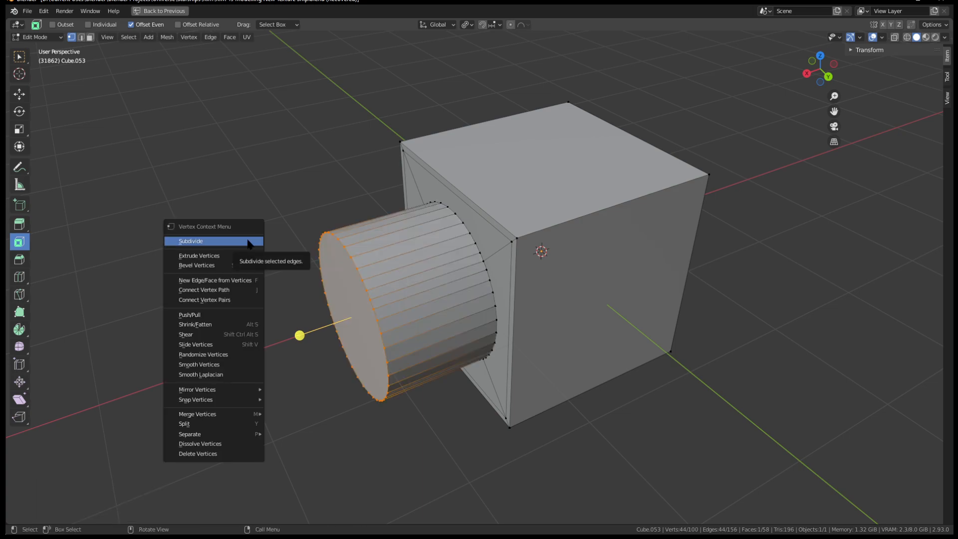
mouse_move(227, 417)
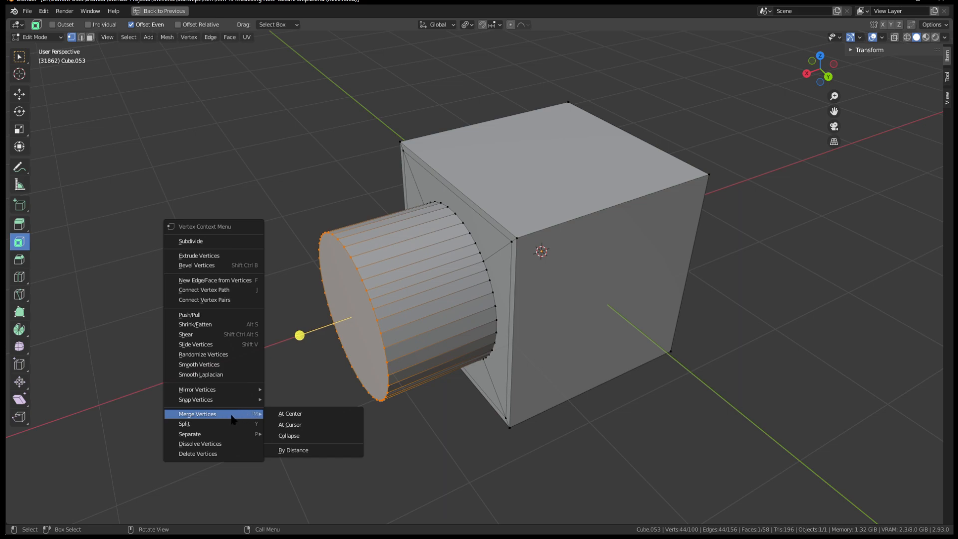
click(290, 435)
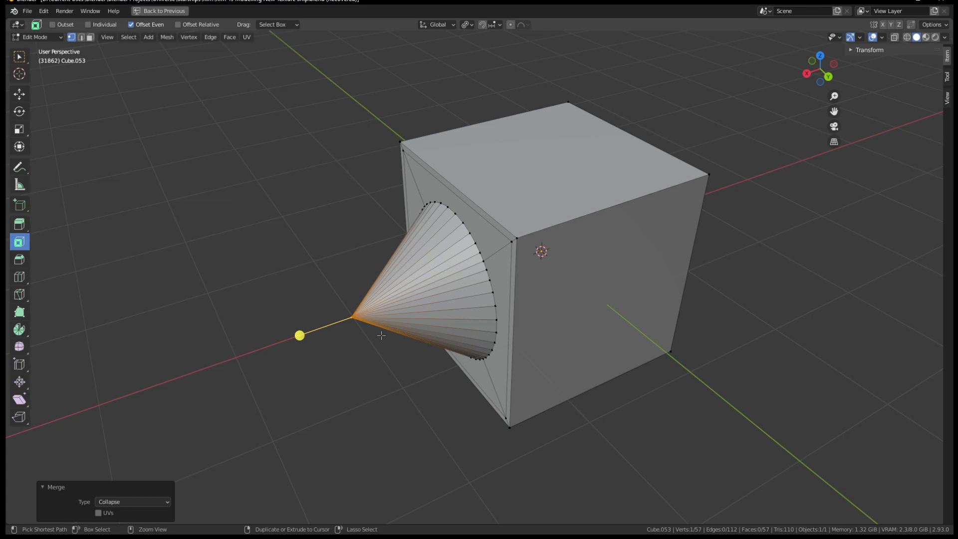
Grow the selection from the tip to the whole cone and subdivide it with 10 cuts
key(ctrl+KP_Add)
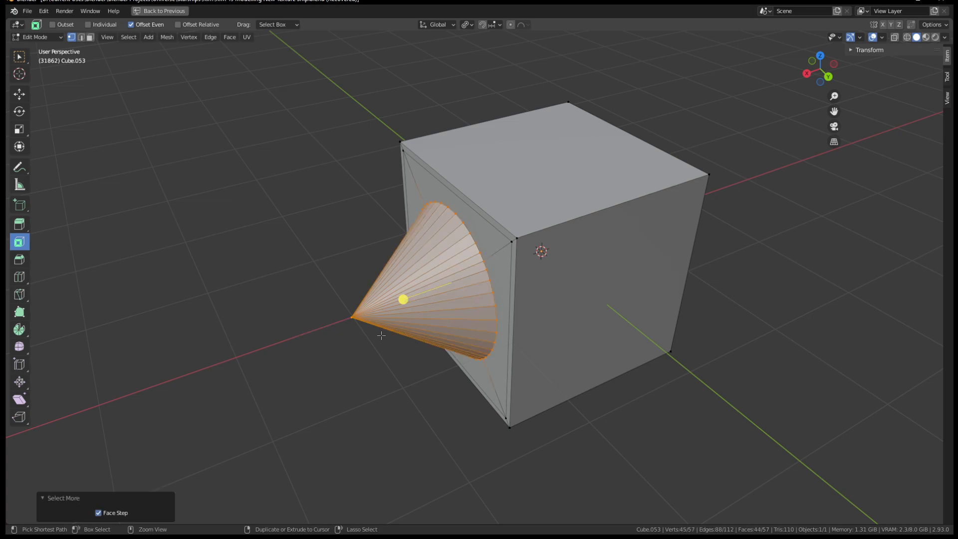
right_click(406, 261)
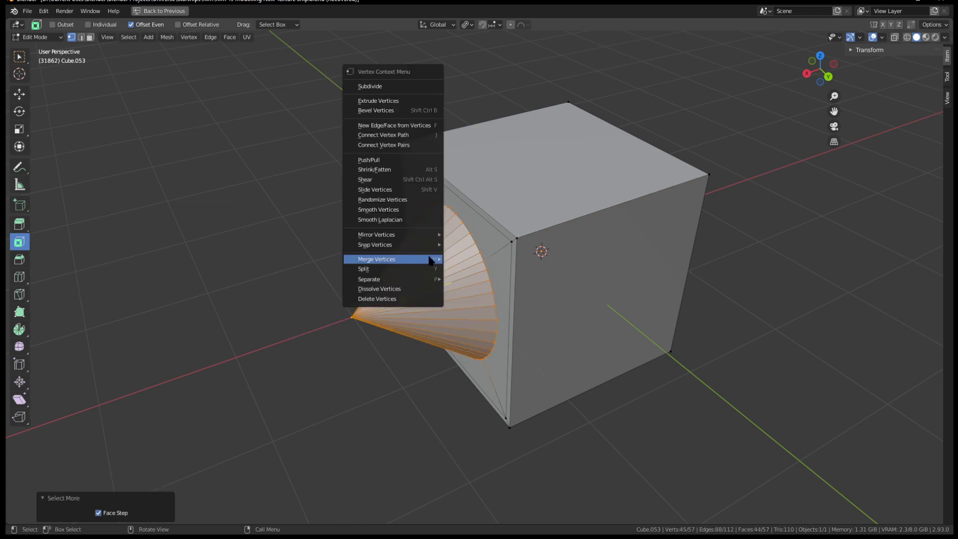
click(395, 88)
click(132, 447)
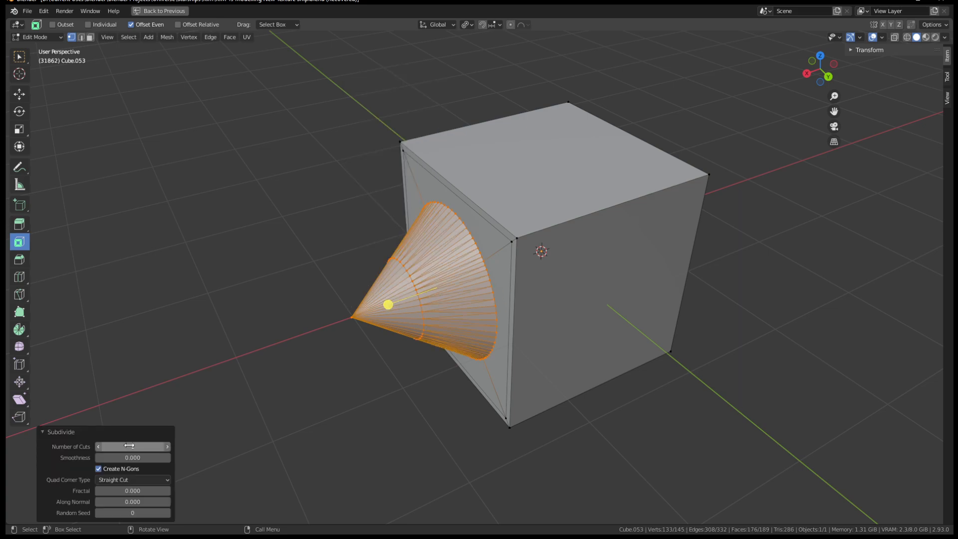
text(10)
key(Return)
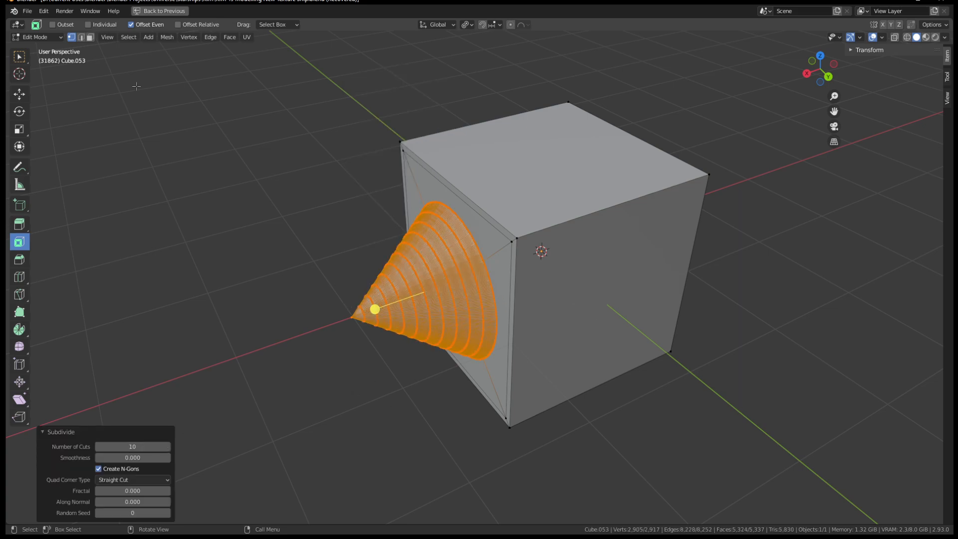
Round the subdivided cone into a ball shape with the To Sphere transform at a factor of 1
click(168, 38)
mouse_move(194, 48)
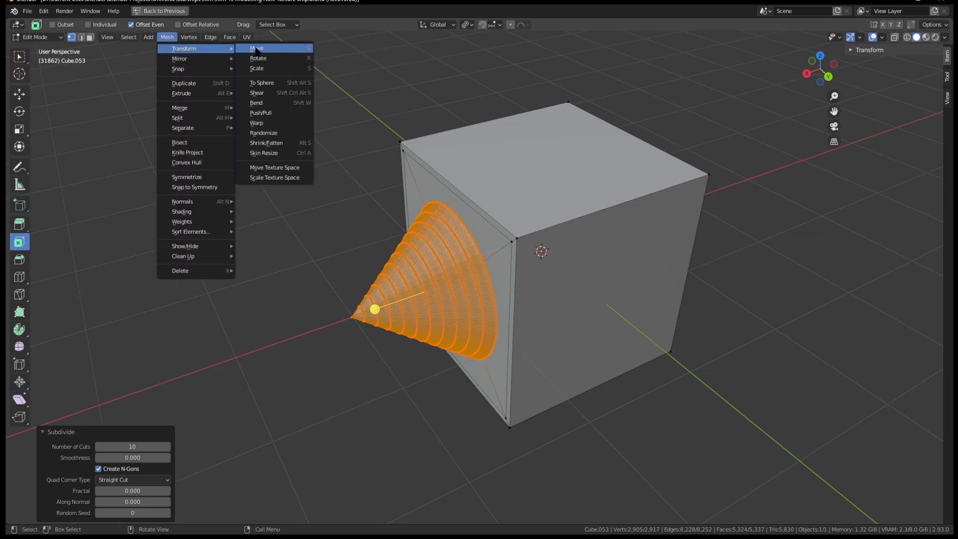
click(262, 83)
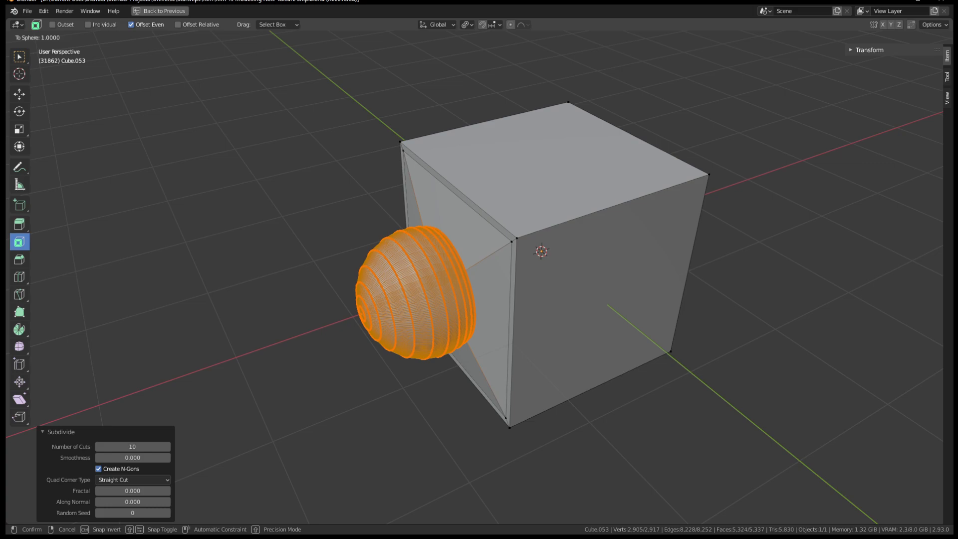
click(862, 220)
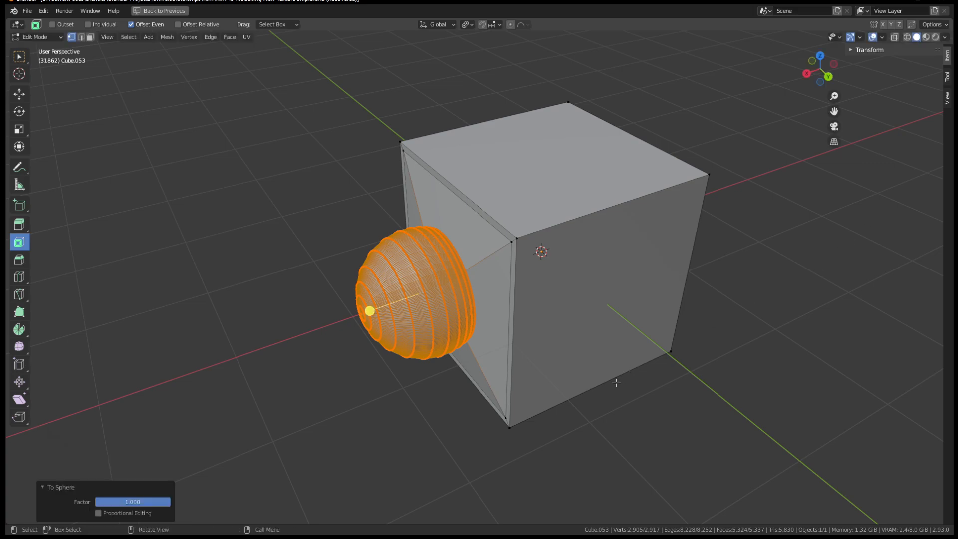
middle_drag(487, 368, 519, 329)
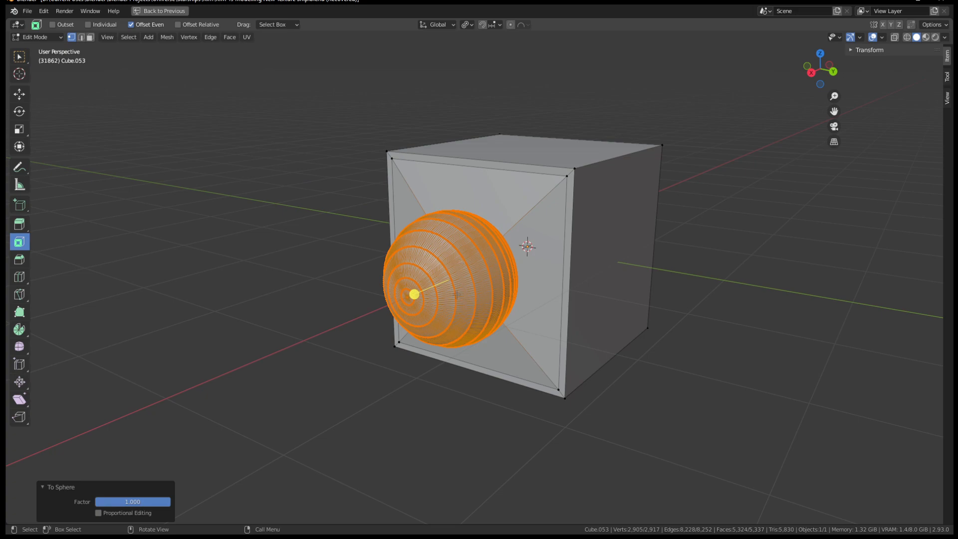
Switch to face selection and shade the ball's selected faces smooth
right_click(459, 280)
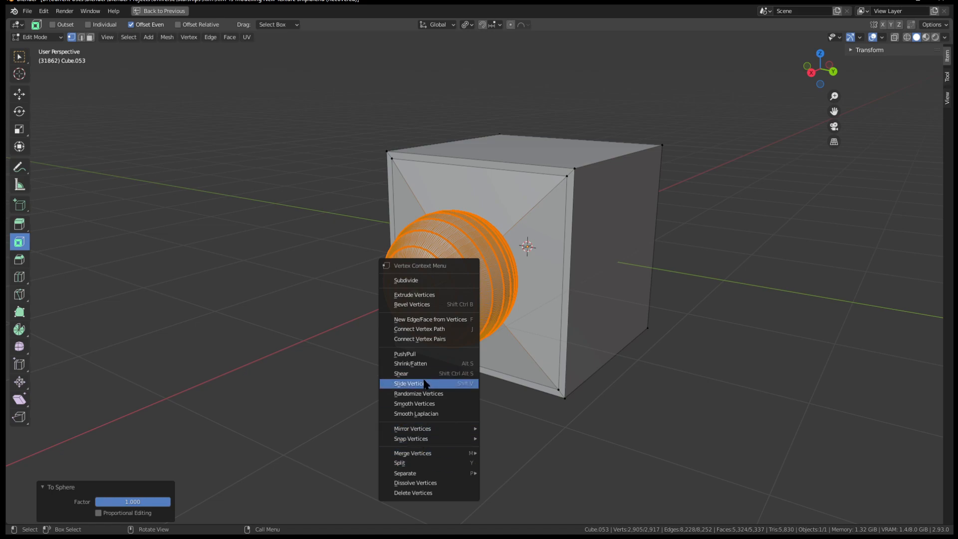
click(90, 37)
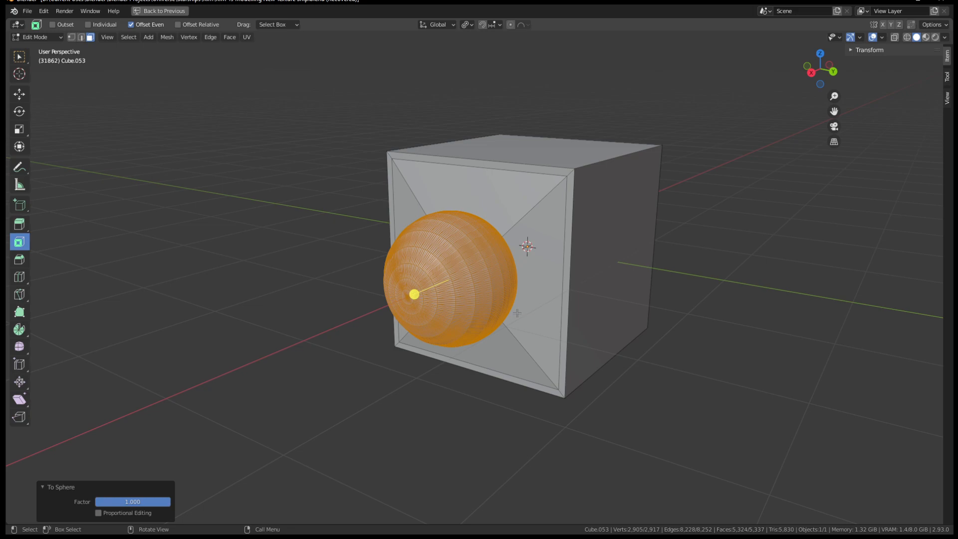
scroll(517, 313, up, 2)
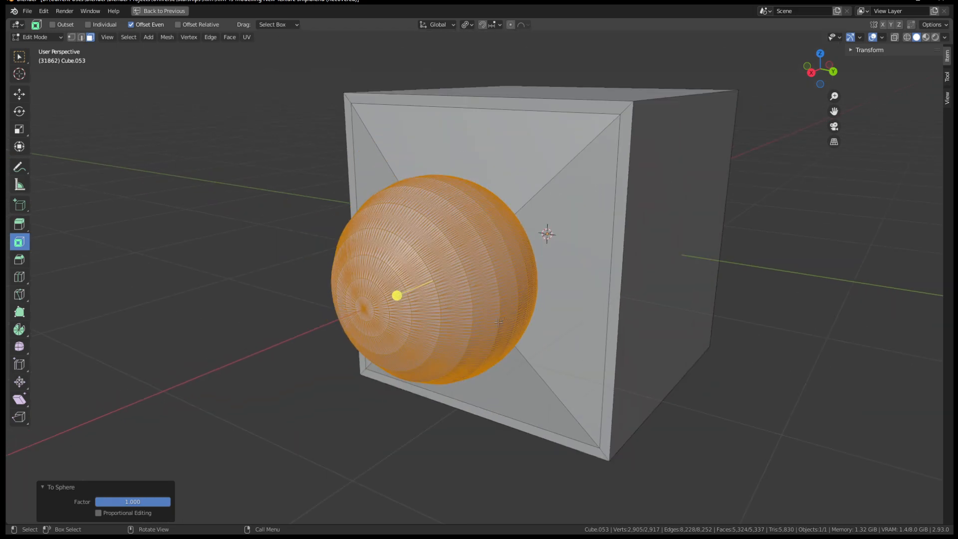
key(Tab)
middle_drag(463, 233, 391, 264)
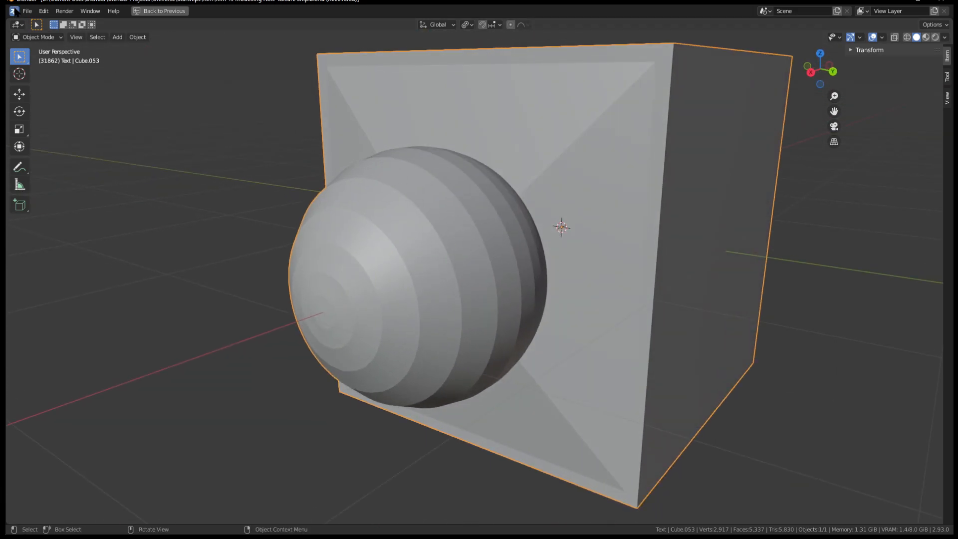
middle_drag(418, 308, 487, 220)
key(Tab)
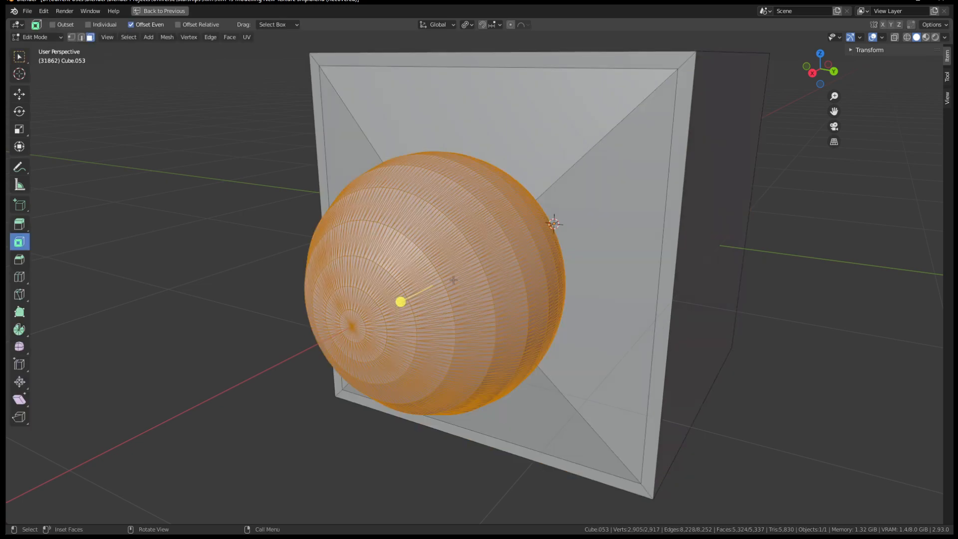
right_click(453, 280)
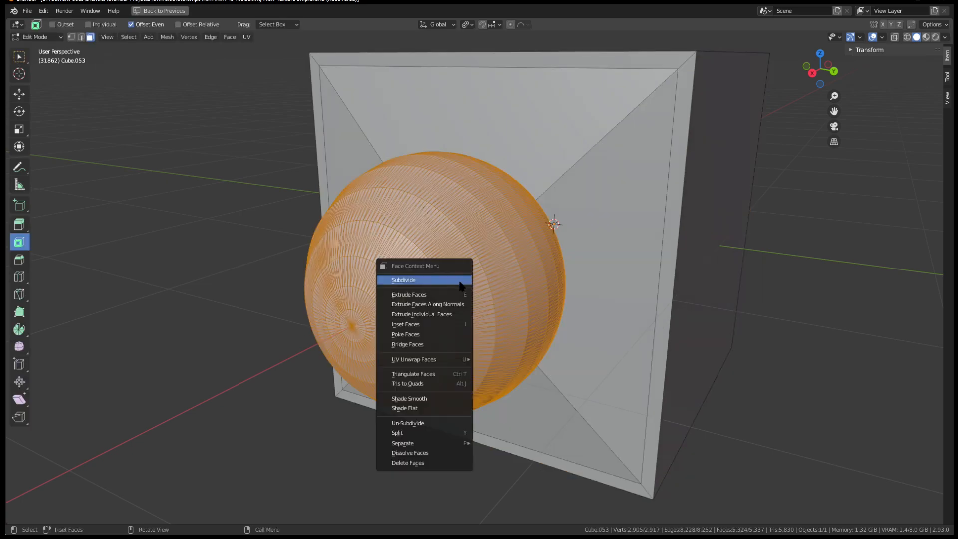
click(441, 399)
right_click(417, 287)
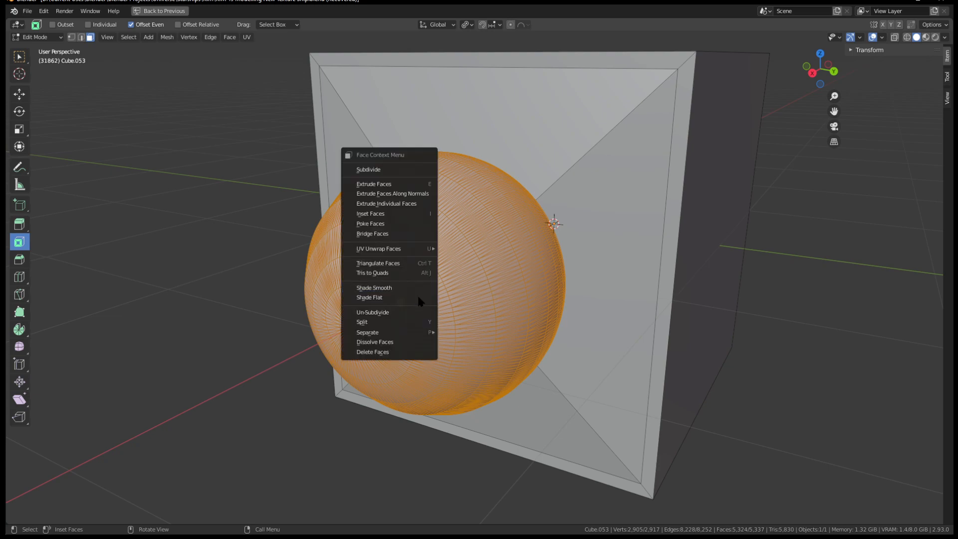
click(379, 289)
Examine the smooth-shaded ball on the cube from several sides and distances, in both Object Mode and Edit Mode
middle_drag(382, 292, 622, 298)
key(Tab)
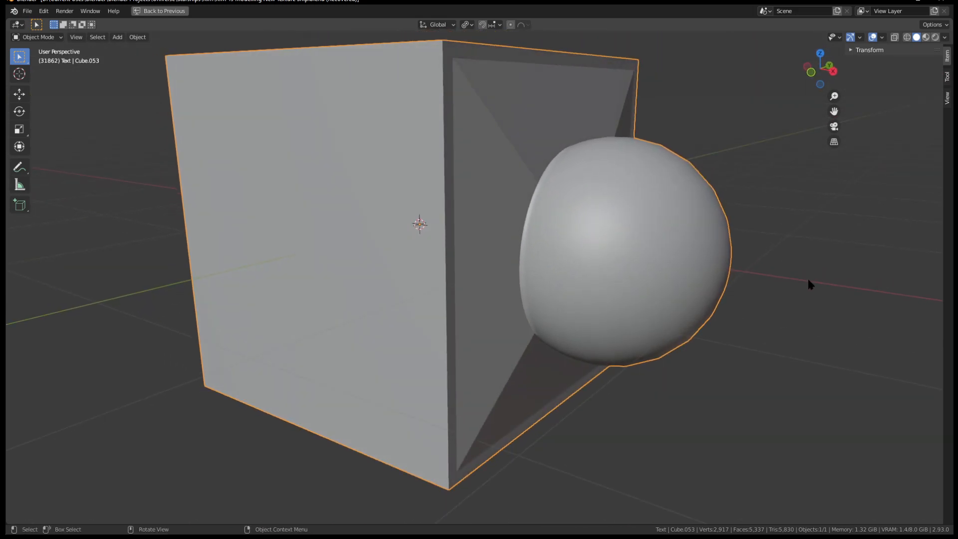
middle_drag(718, 250, 543, 258)
scroll(543, 258, down, 5)
middle_drag(420, 276, 420, 299)
key(Tab)
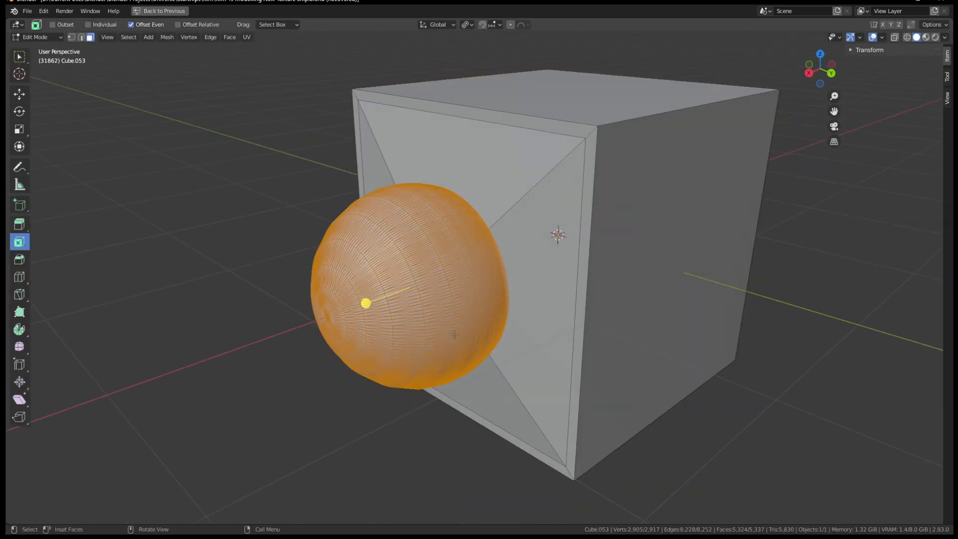
scroll(454, 334, down, 3)
middle_drag(454, 334, 396, 224)
scroll(527, 286, up, 3)
key(Tab)
key(Tab)
scroll(433, 160, up, 3)
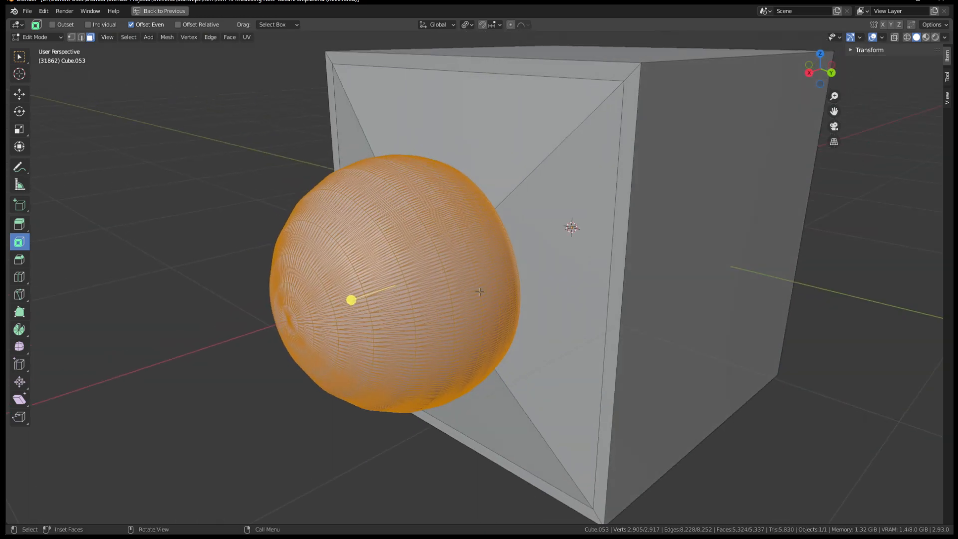
key(s)
key(Escape)
mouse_move(522, 183)
middle_down()
mouse_move(482, 124)
mouse_move(459, 143)
mouse_move(508, 189)
middle_up()
scroll(571, 216, down, 3)
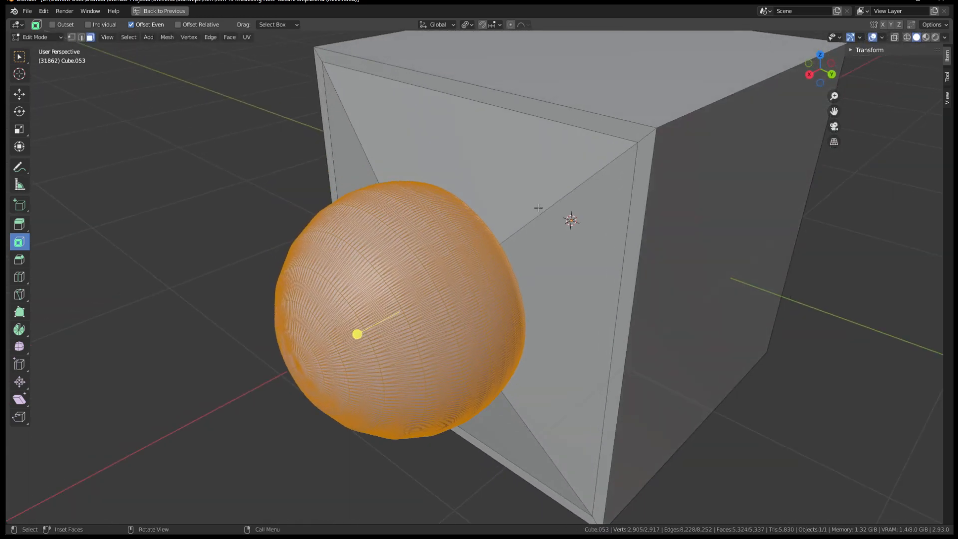
key(Tab)
scroll(506, 298, down, 3)
middle_drag(507, 297, 566, 321)
scroll(514, 280, down, 2)
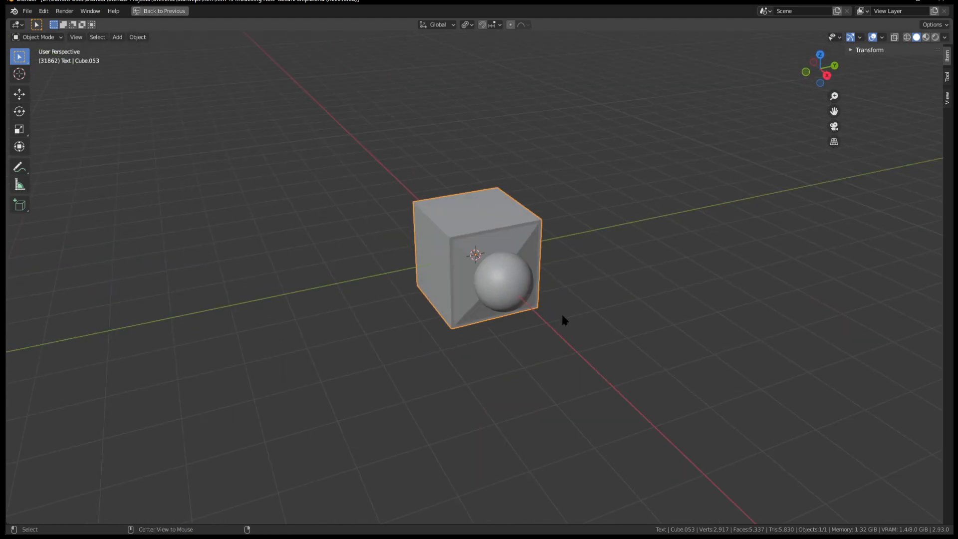
Unhide all hidden objects and bring the whole ship into view in Object Mode
key(alt+h)
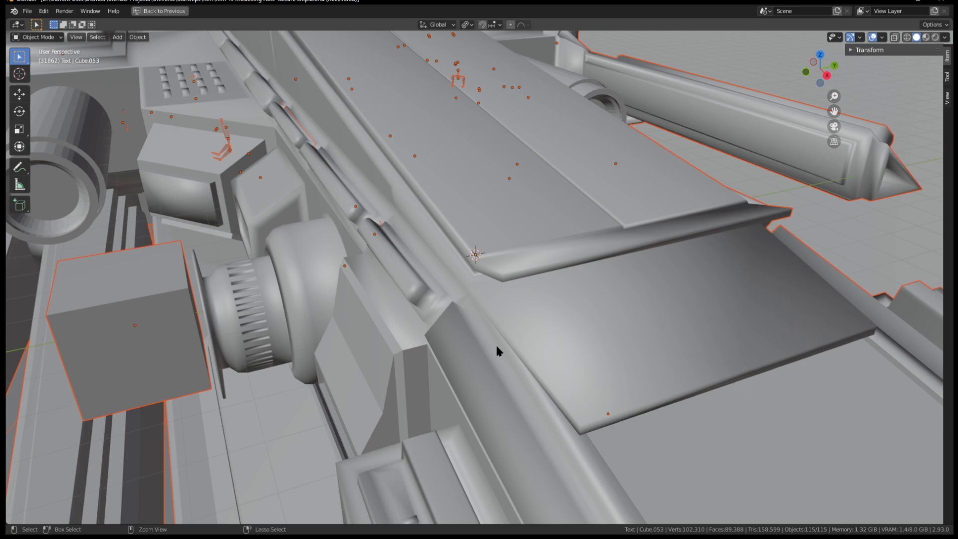
middle_drag(509, 324, 499, 308)
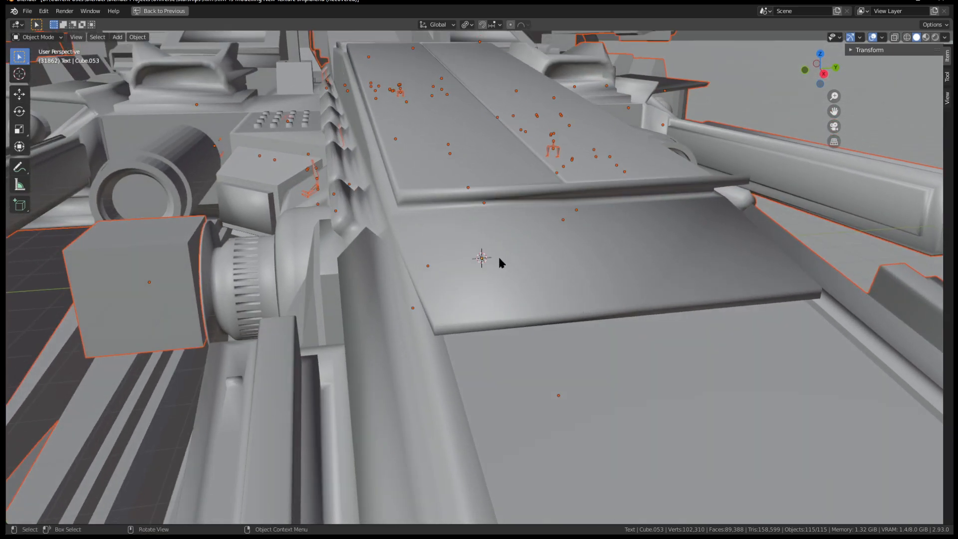
key(Tab)
key(Tab)
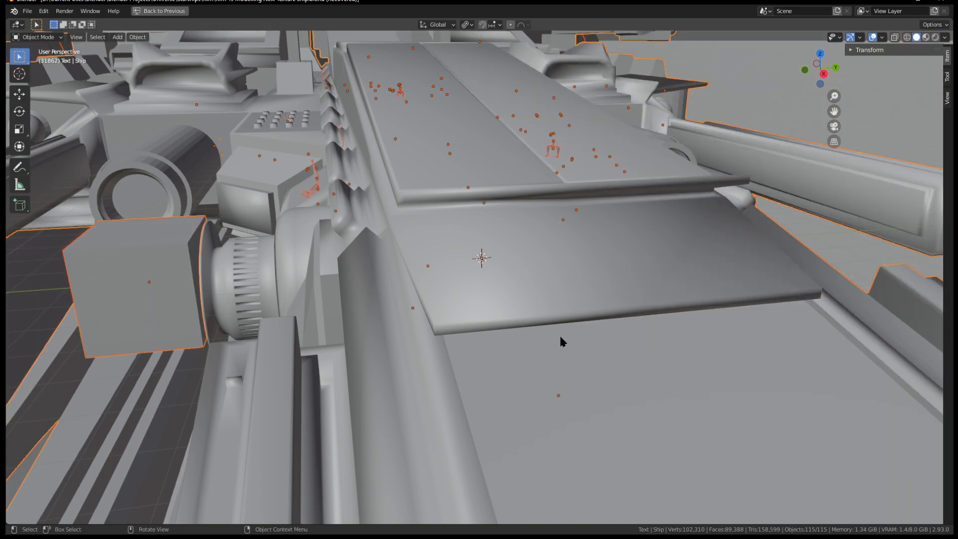
scroll(558, 338, down, 10)
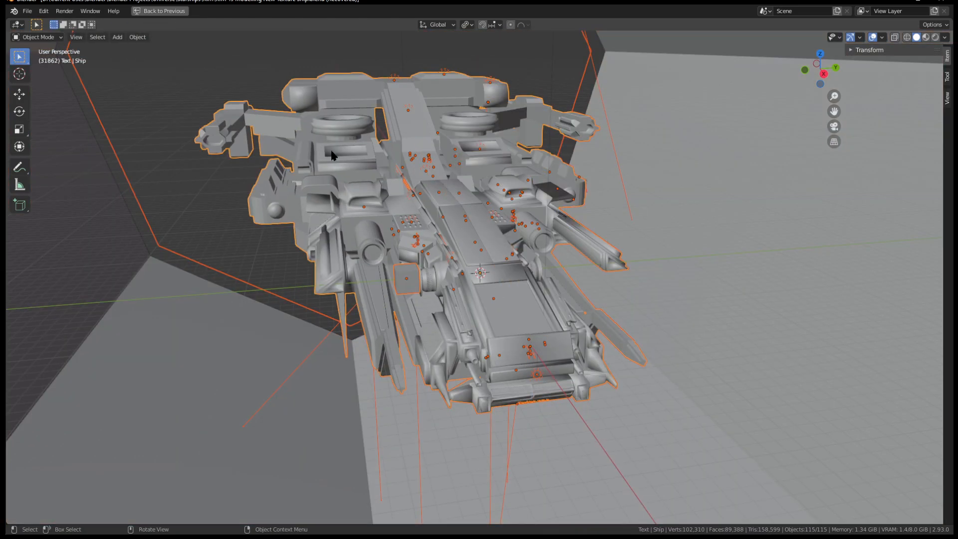
Select every object in the scene and delete them all
click(234, 222)
scroll(300, 391, up, 3)
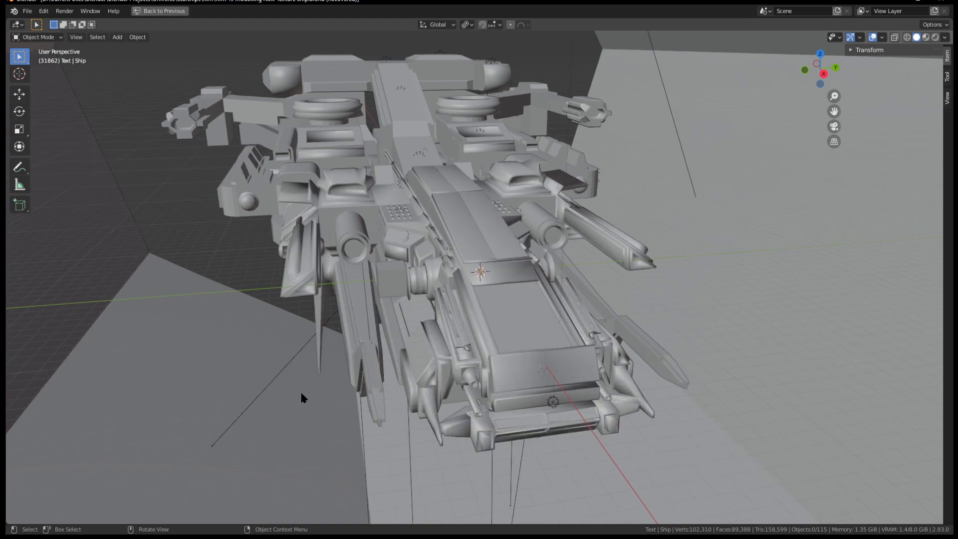
key(a)
key(Delete)
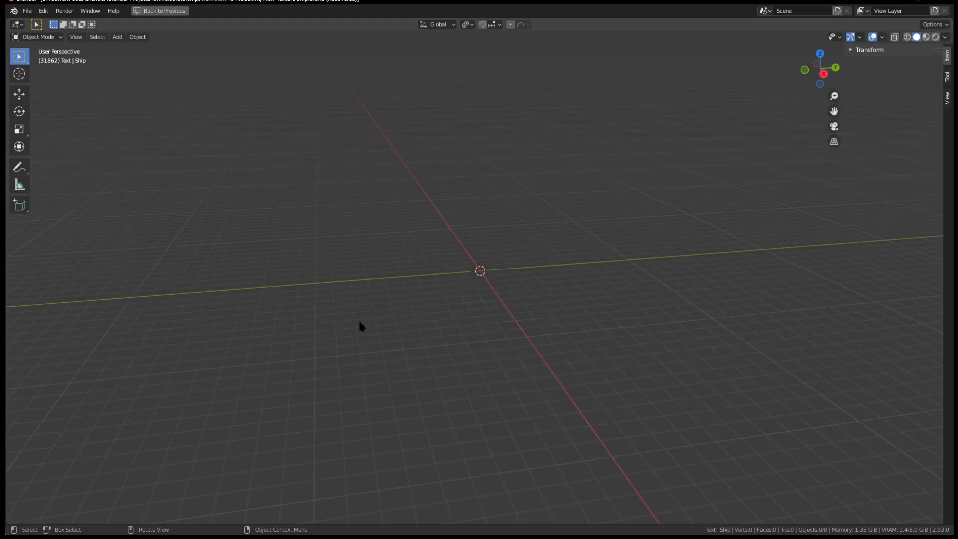
Add a new 2 m mesh cube at the world origin
middle_drag(553, 332, 460, 319)
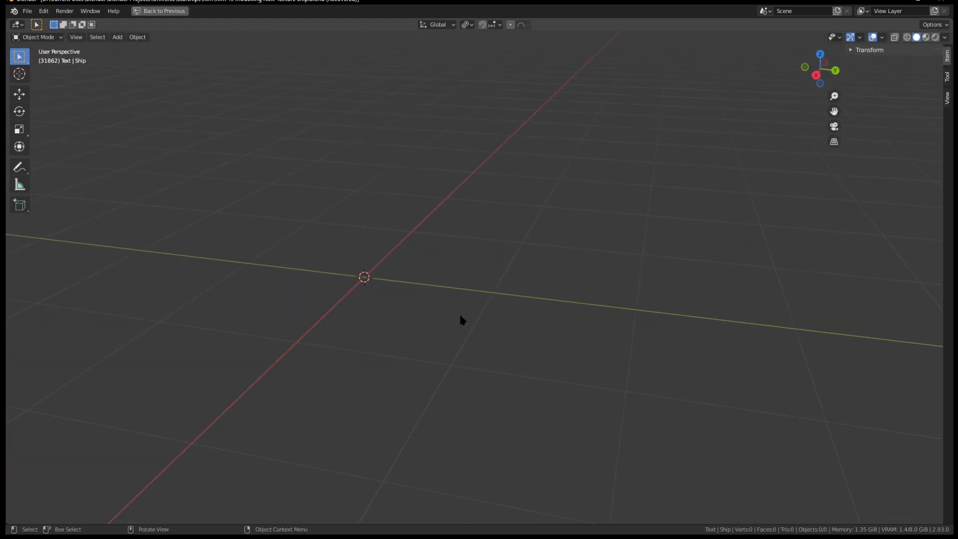
key(shift+a)
mouse_move(443, 310)
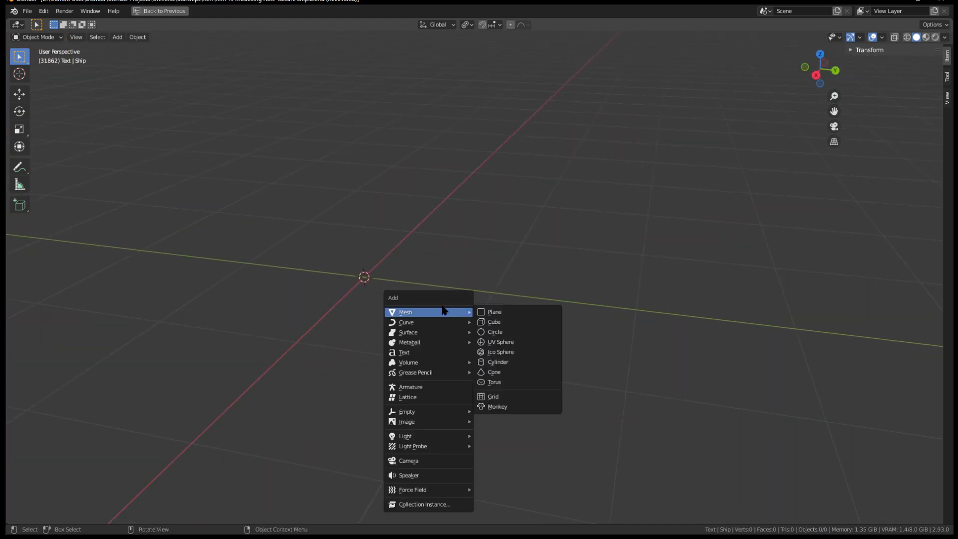
click(533, 325)
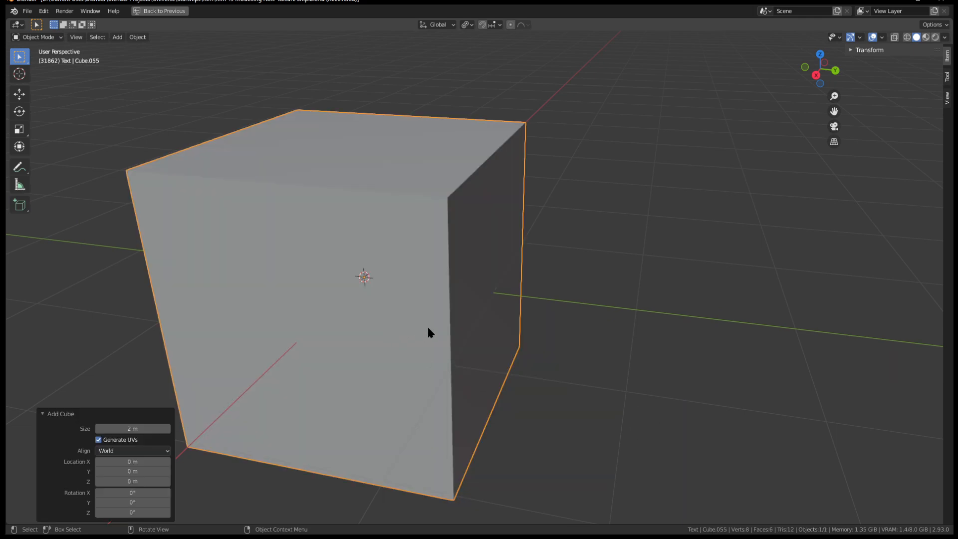
scroll(399, 340, down, 3)
In Edit Mode, inset the cube's +X side face three times into nested frames, the innermost about 0.08 m thick
key(Tab)
click(391, 300)
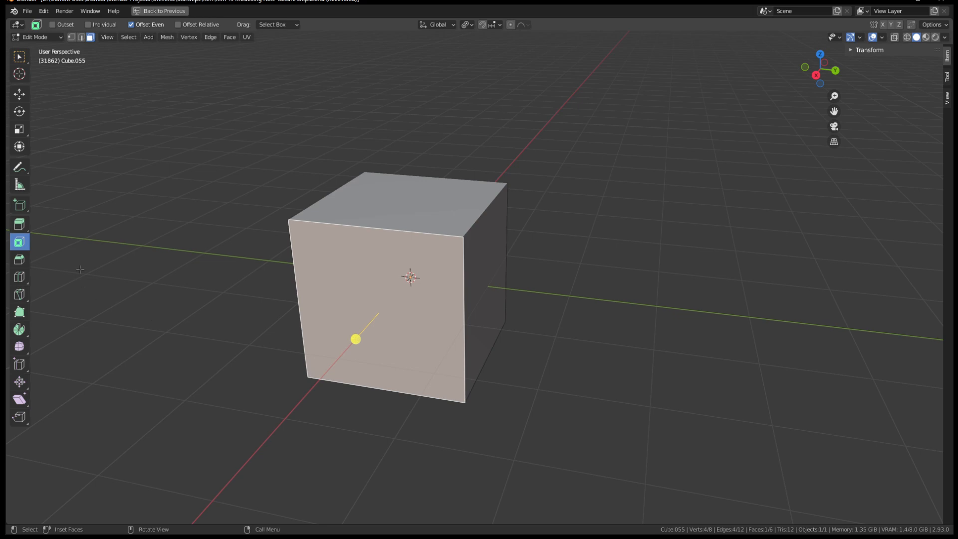
mouse_move(355, 337)
mouse_down()
mouse_move(366, 333)
mouse_move(357, 337)
mouse_up()
middle_drag(430, 321, 413, 323)
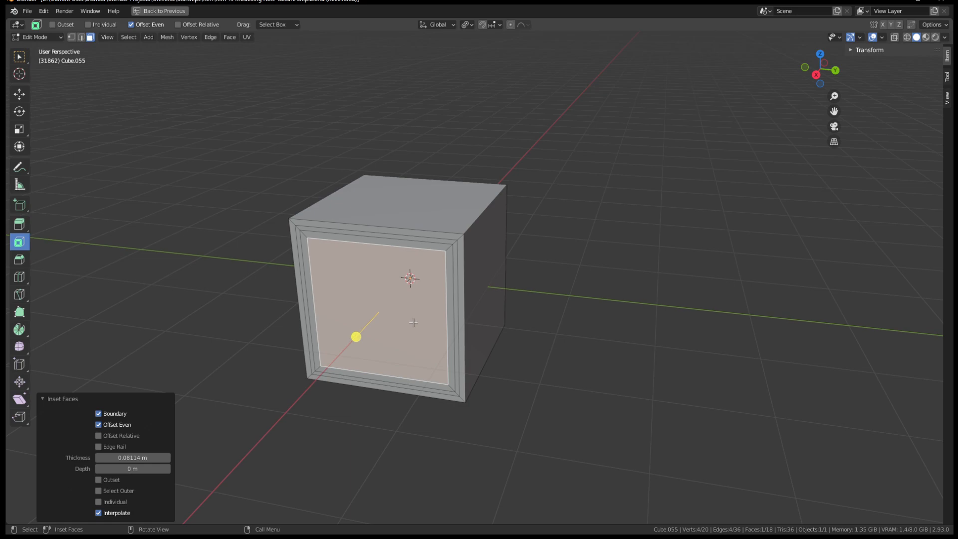
Subdivide the innermost inset face on the cube's +X side with 10 cuts
right_click(387, 290)
click(344, 180)
click(126, 446)
text(10)
key(Return)
scroll(357, 343, up, 3)
scroll(357, 340, down, 3)
middle_drag(358, 336, 343, 338)
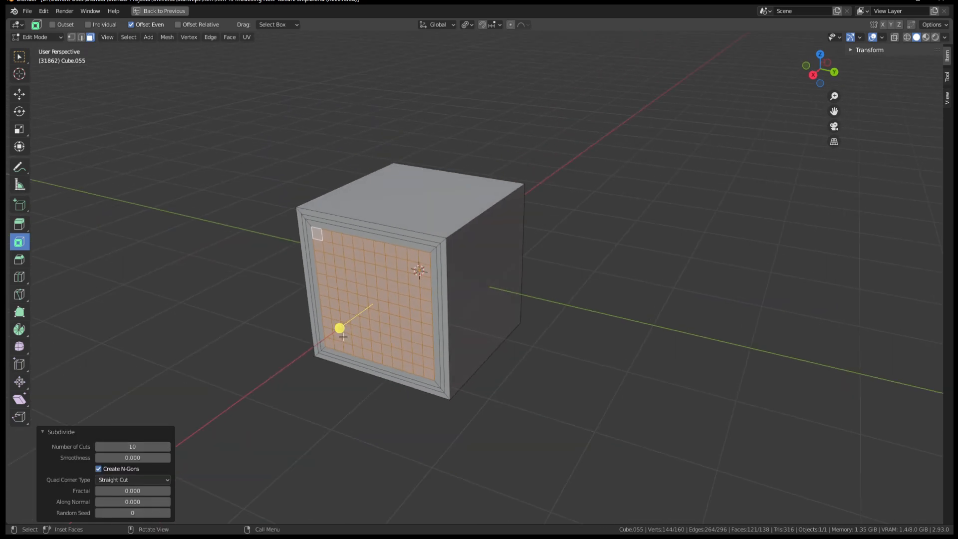
Apply To Sphere with a factor of 1 to the subdivided face, and dissolve its faces into one circular face
click(188, 37)
mouse_move(186, 50)
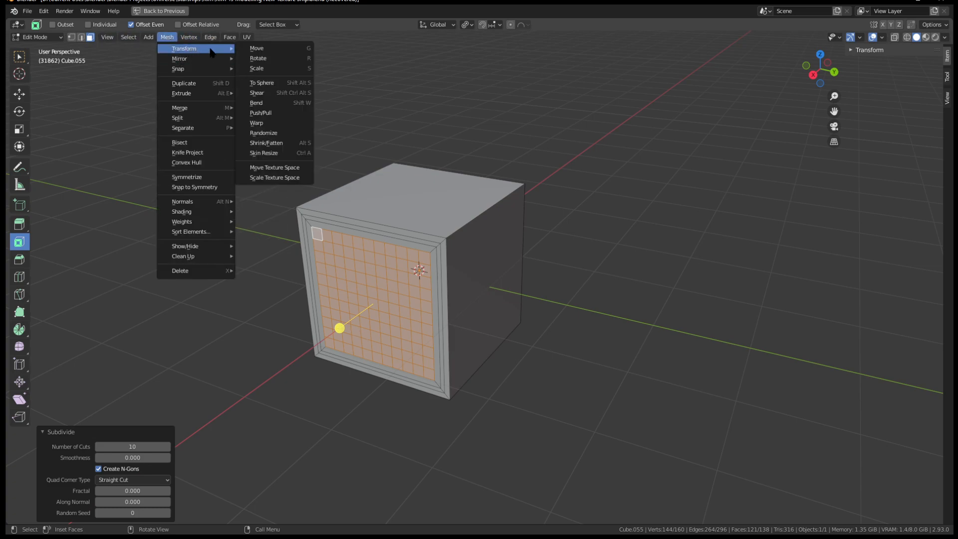
click(262, 82)
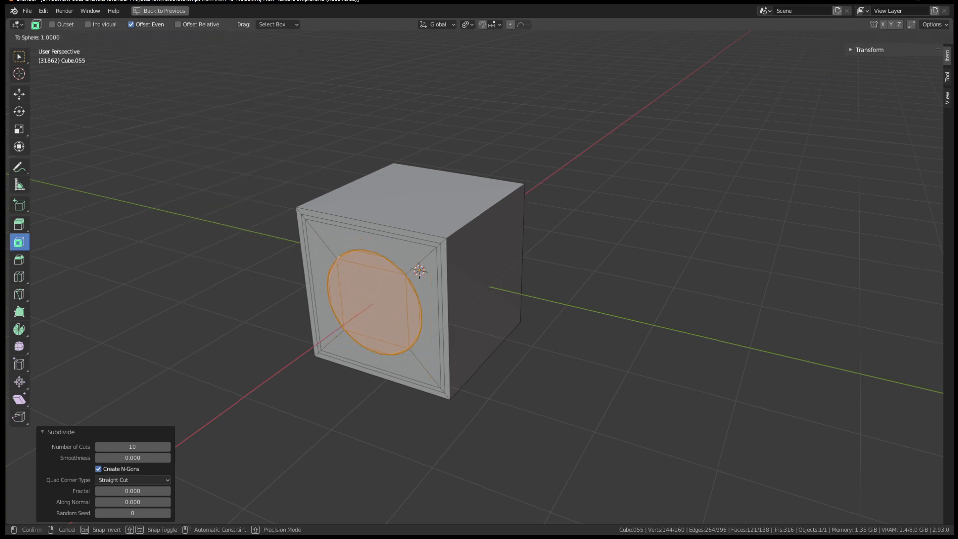
key(Return)
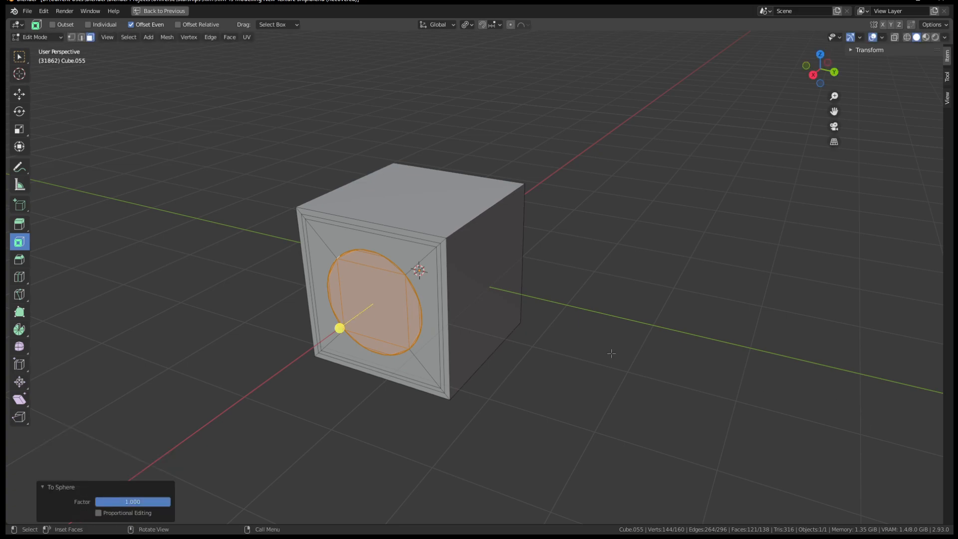
key(x)
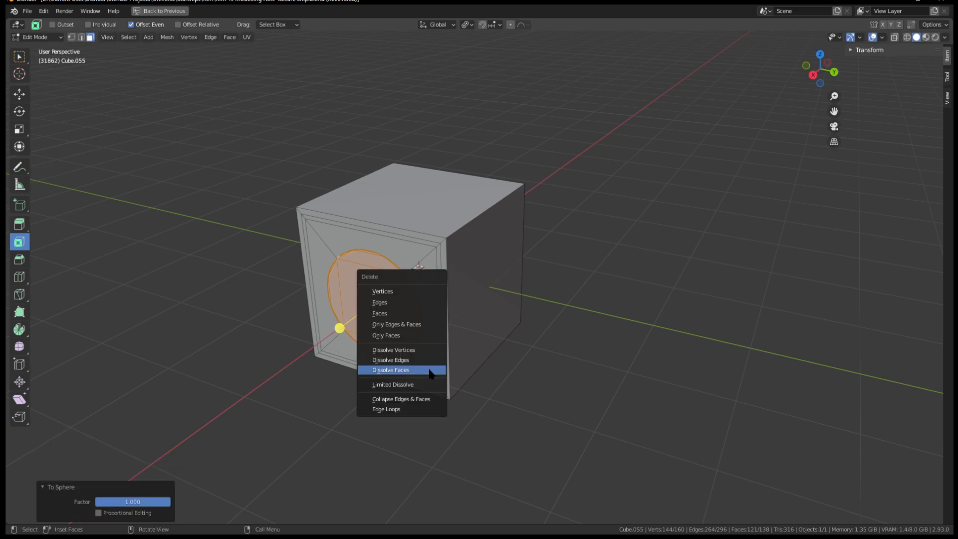
click(430, 371)
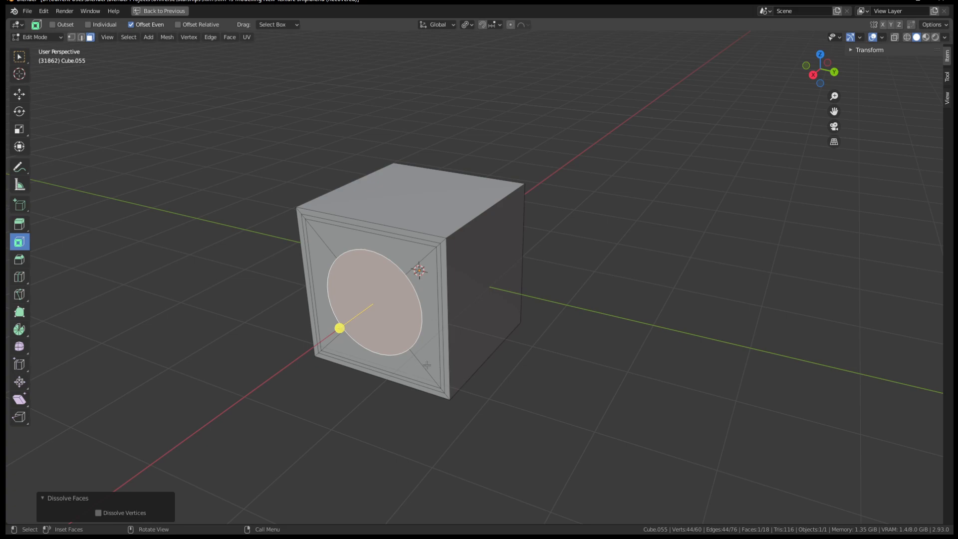
Extrude the circular face outward about 0.62 m and collapse its end vertices into a single point to form a cone
middle_drag(426, 365, 381, 350)
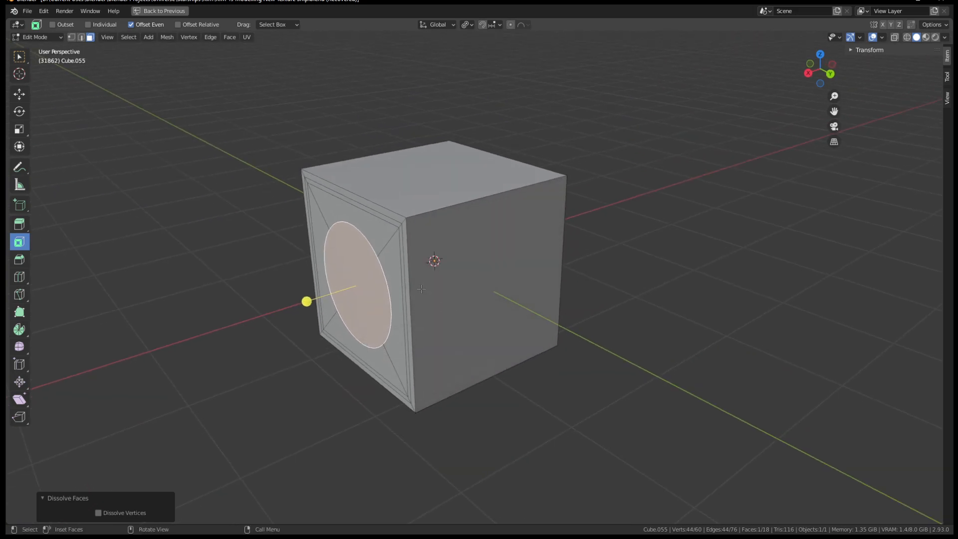
key(e)
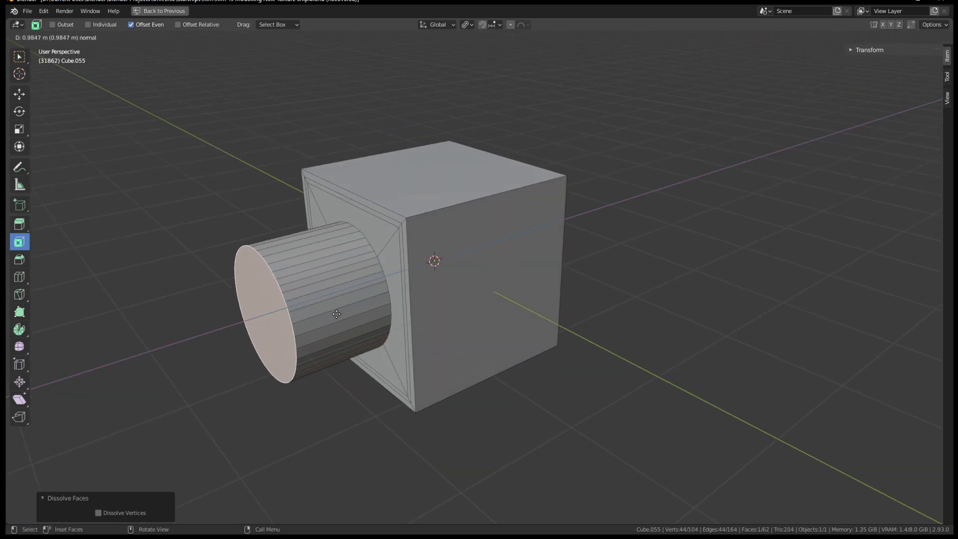
click(548, 429)
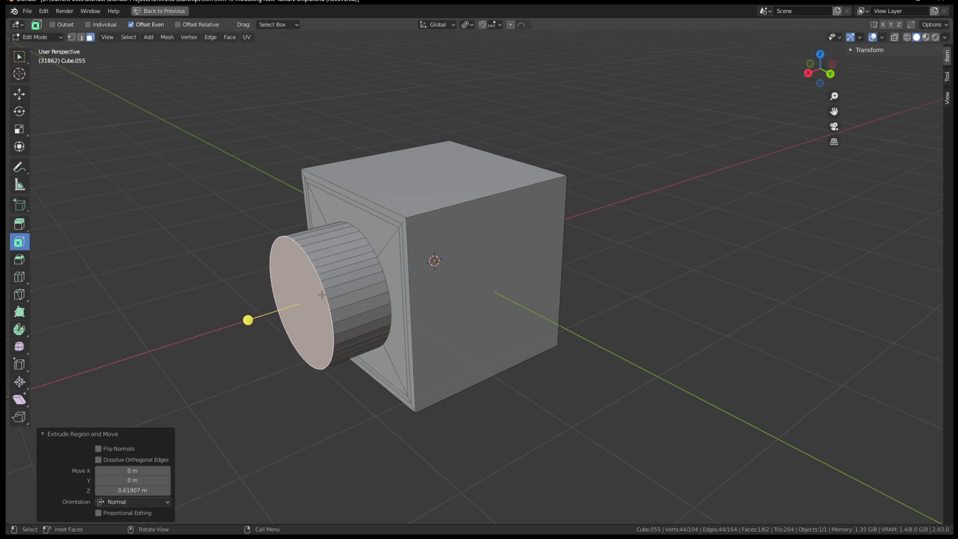
key(1)
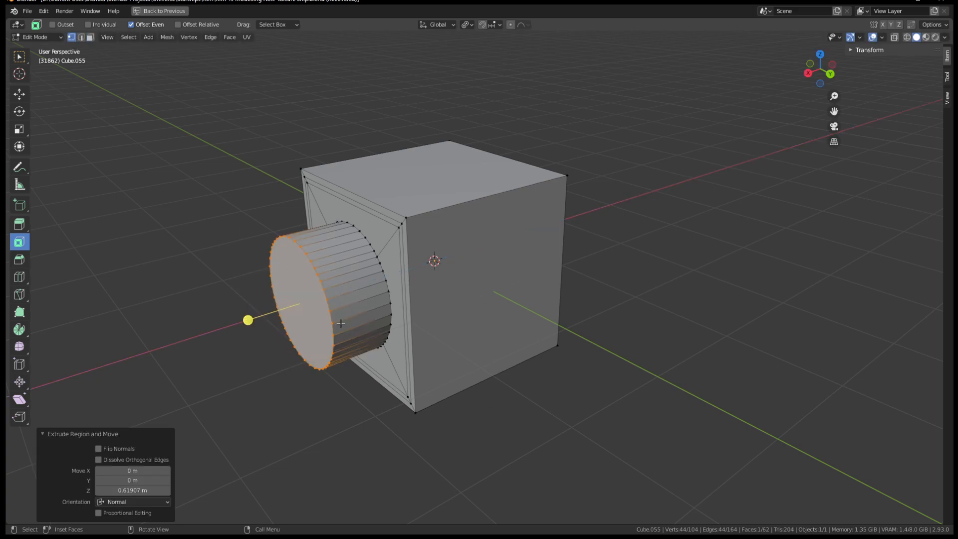
key(m)
click(319, 289)
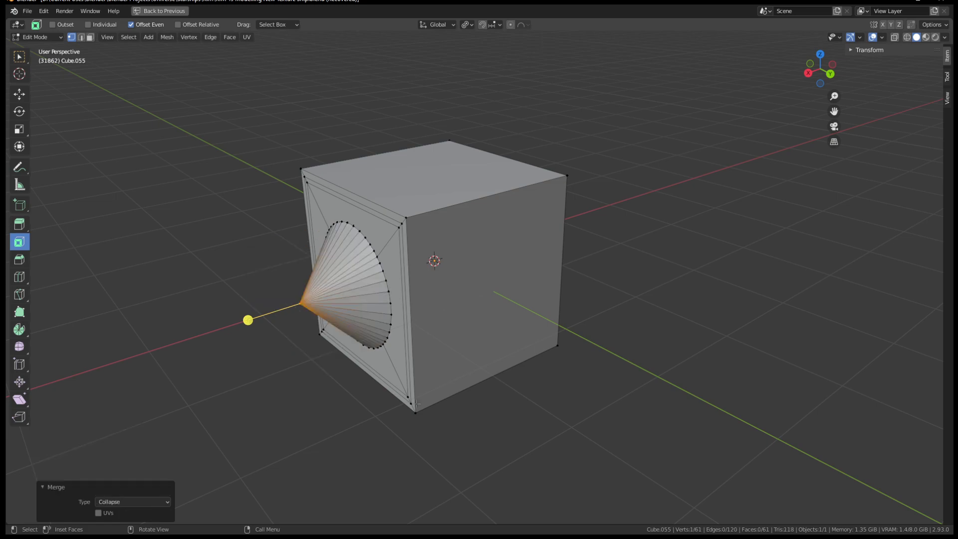
Extend the selection from the tip to the whole cone and subdivide it with 10 cuts
key(ctrl+KP_Add)
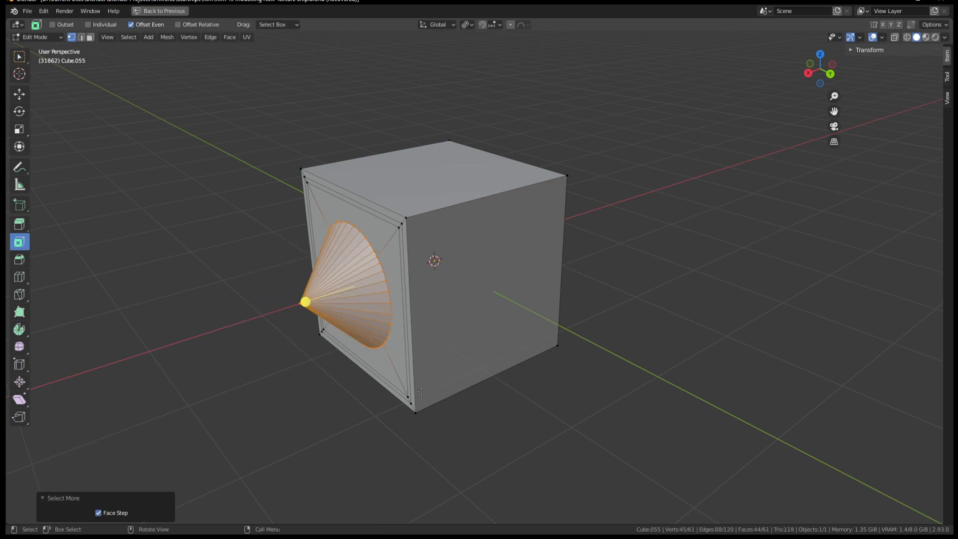
right_click(312, 257)
click(312, 257)
drag(124, 447, 189, 447)
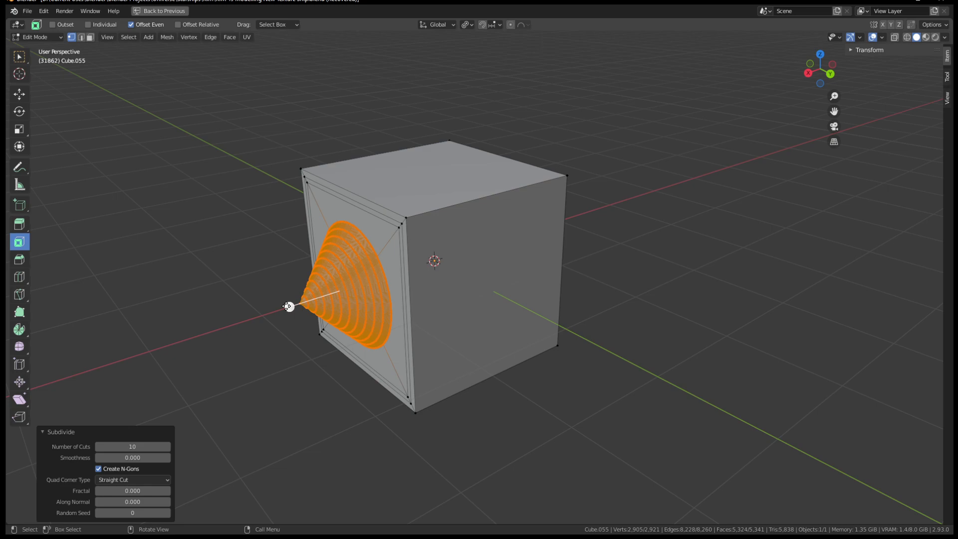
Apply To Sphere to the subdivided cone to round it into a dome
key(F3)
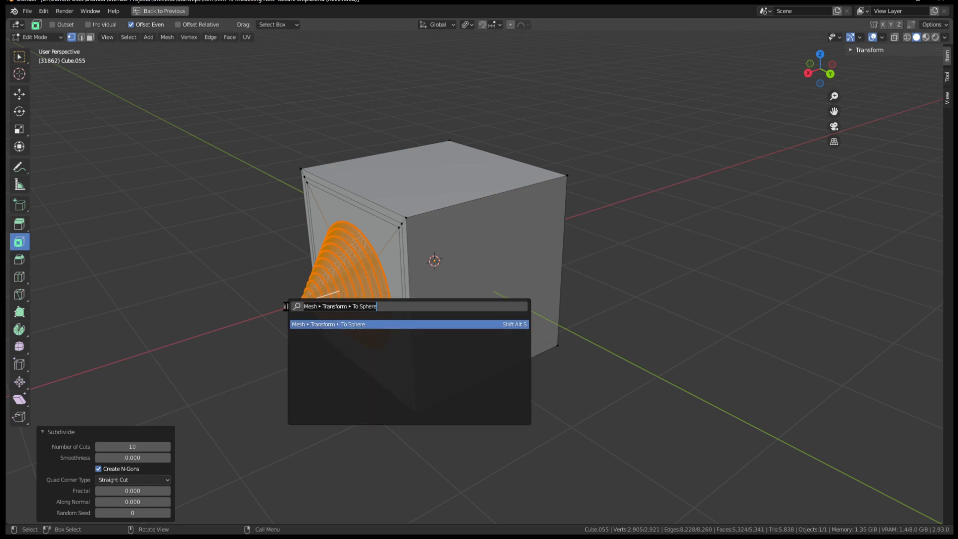
click(368, 323)
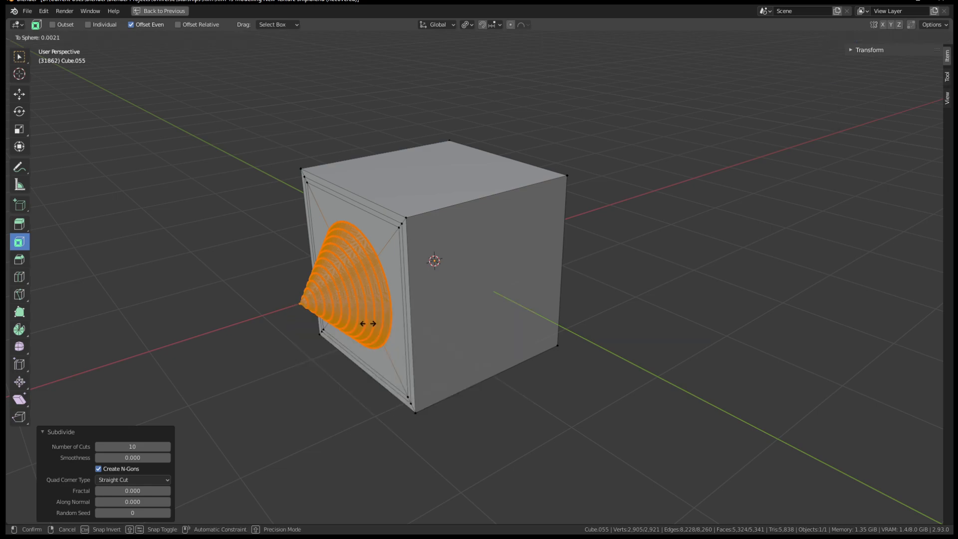
click(582, 364)
middle_drag(581, 364, 549, 337)
middle_drag(488, 353, 329, 289)
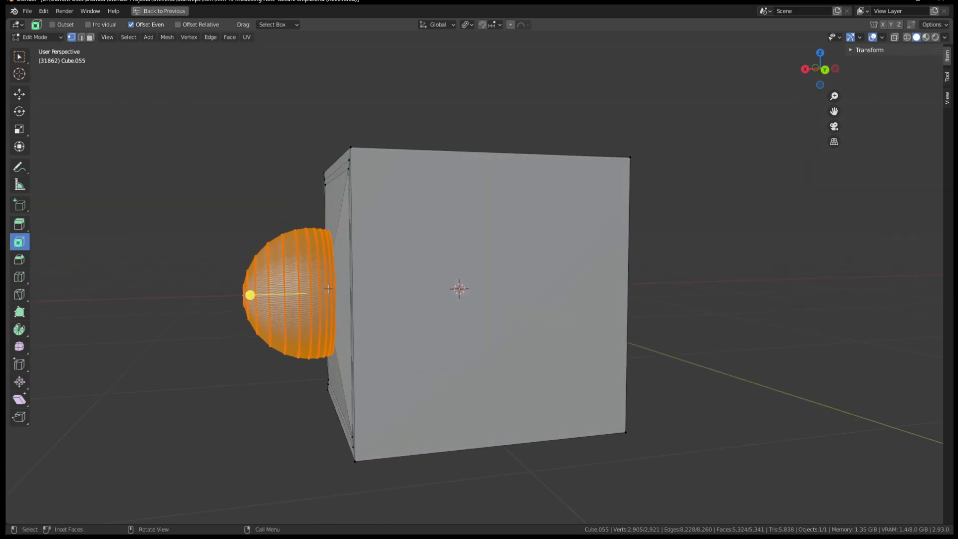
Extend the selection to the faces surrounding the dome and scale it all to about 0.485
middle_drag(325, 360, 332, 209)
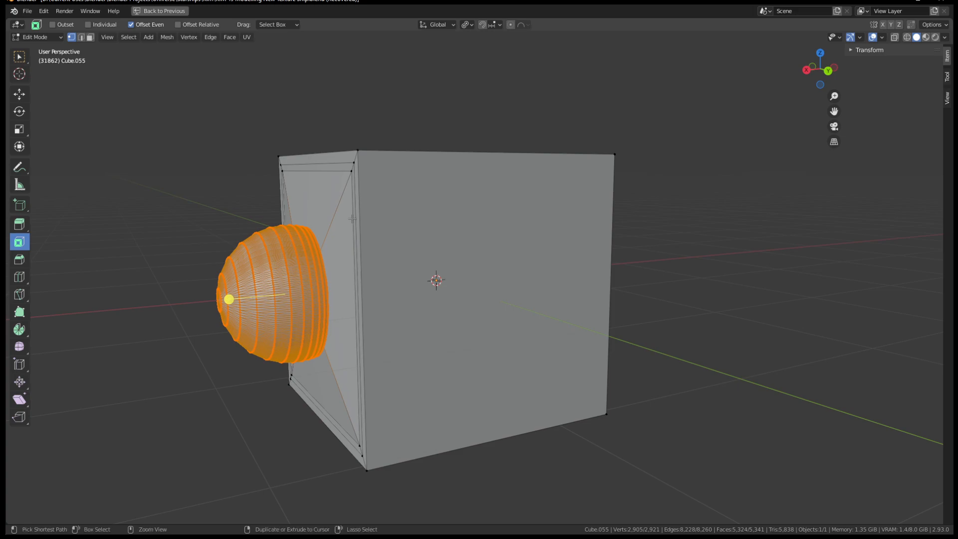
key(ctrl+KP_Add)
key(s)
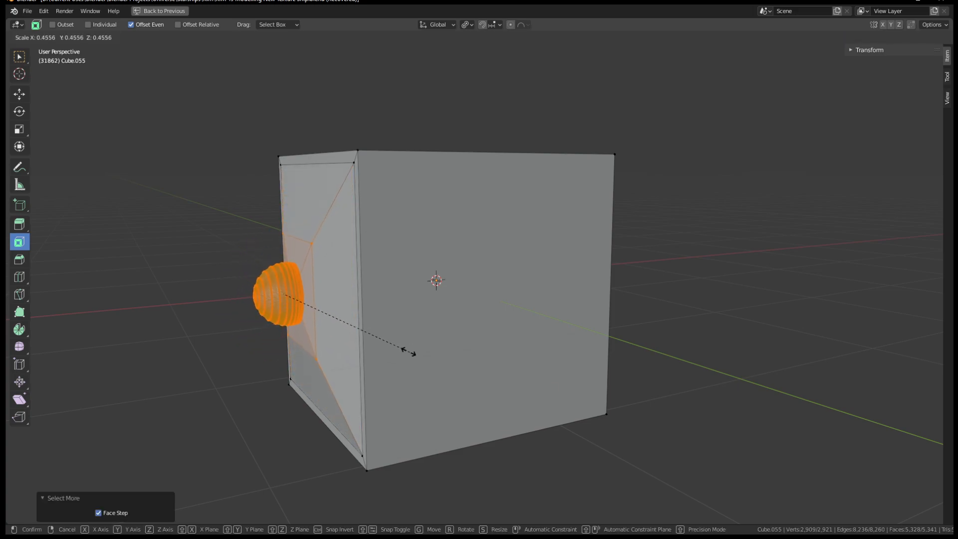
click(415, 361)
middle_drag(445, 337, 432, 355)
key(g)
key(y)
key(x)
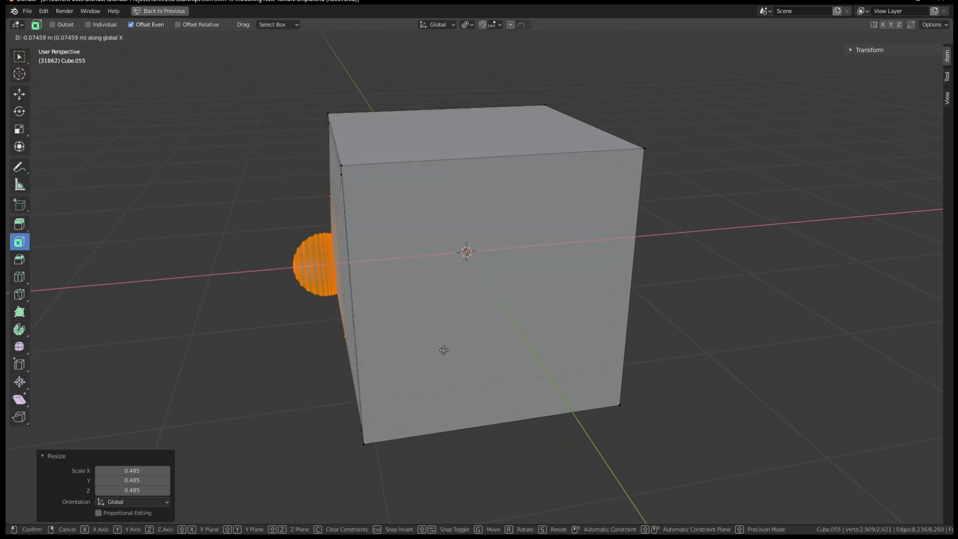
right_click(418, 336)
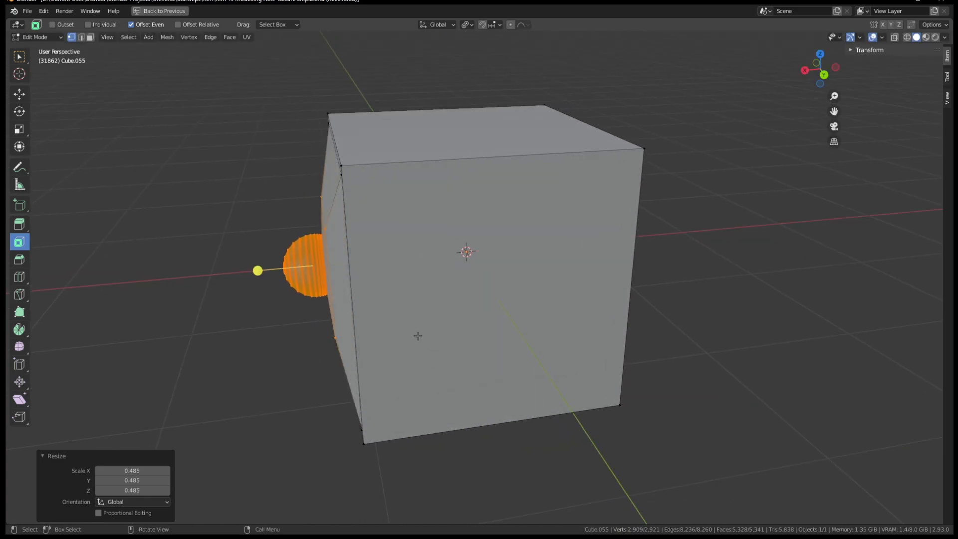
In edge select mode, select the upper edge of the outer inset frame and show its transform values to check its X position
middle_drag(352, 312, 382, 297)
scroll(381, 296, up, 2)
middle_drag(265, 267, 348, 241)
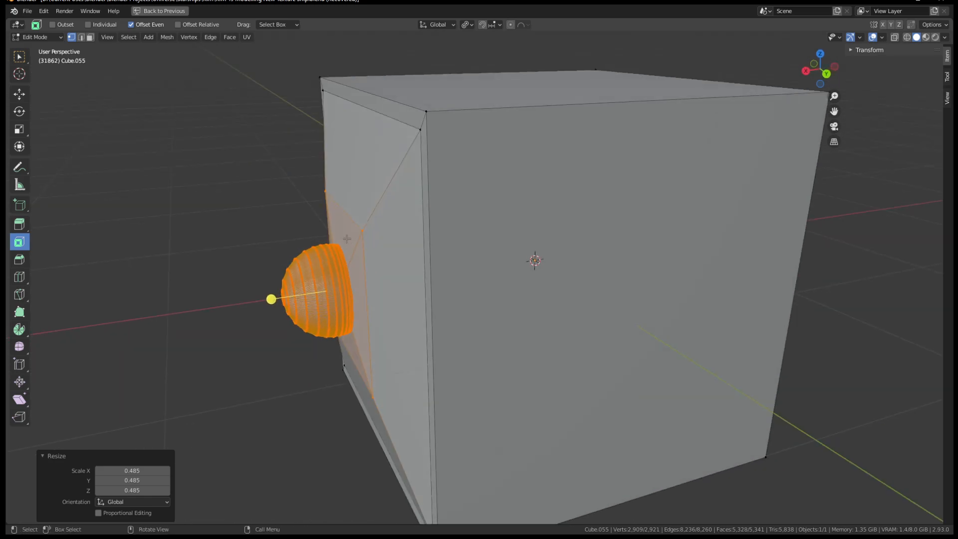
key(2)
click(346, 214)
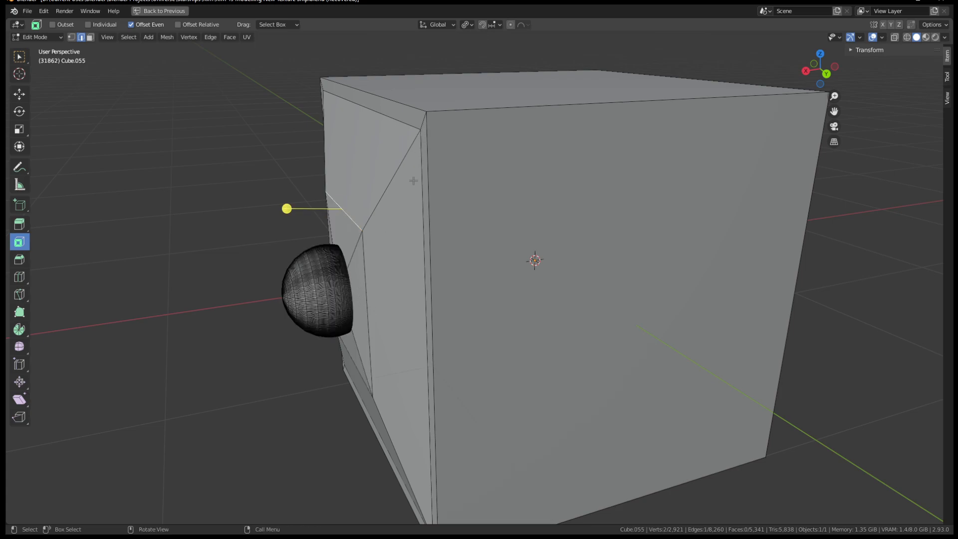
click(379, 111)
click(870, 50)
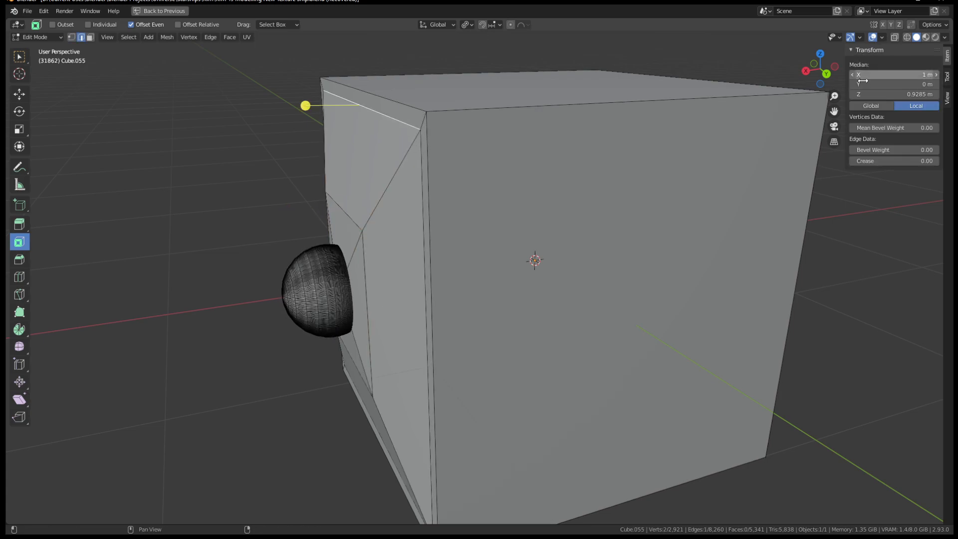
scroll(209, 323, down, 4)
scroll(210, 324, up, 3)
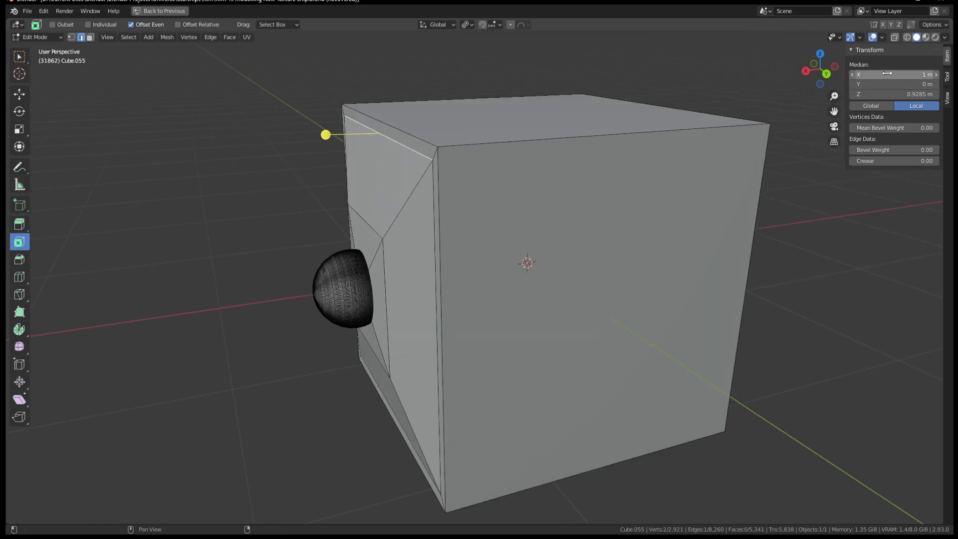
Select the four edges of the square around the dome and set their median X to 1 m
click(372, 228)
shift+click(374, 319)
middle_drag(375, 318, 459, 331)
shift+click(314, 372)
shift+click(292, 318)
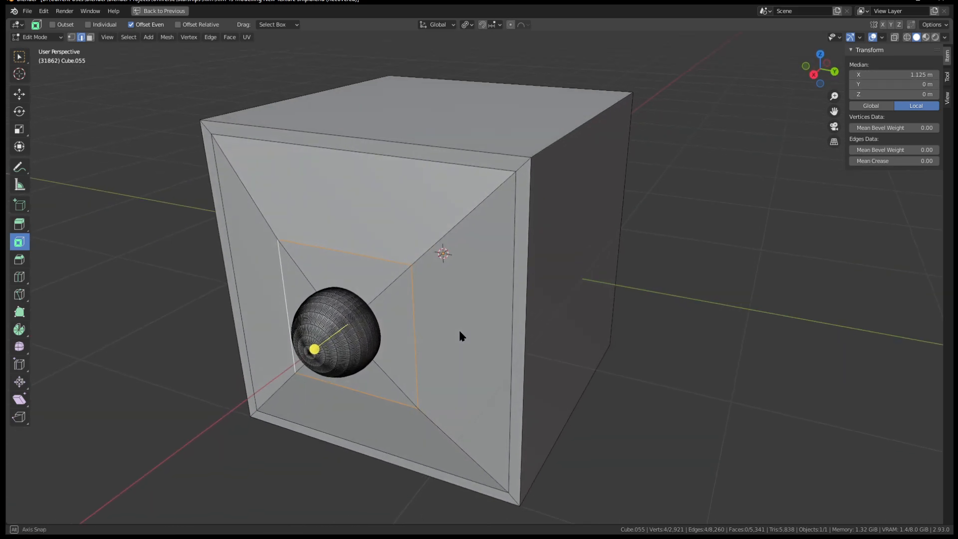
middle_drag(248, 284, 190, 282)
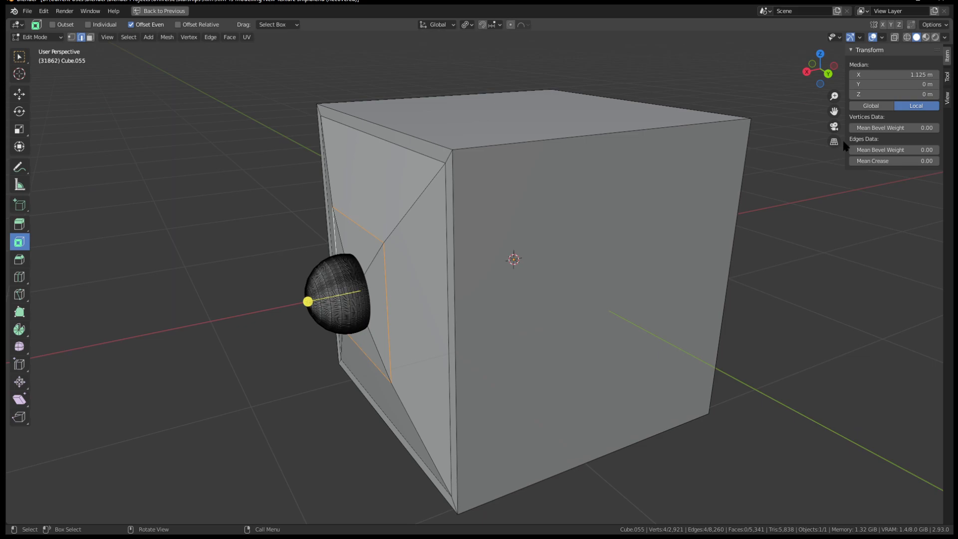
click(890, 74)
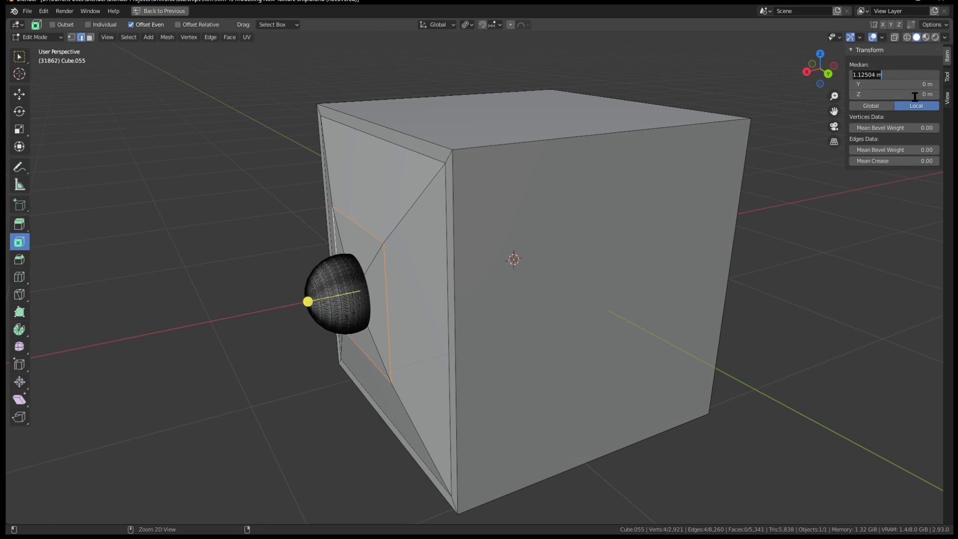
text(1 m)
key(Return)
Examine up close how the dome's base meets the surrounding flat face
scroll(357, 264, up, 2)
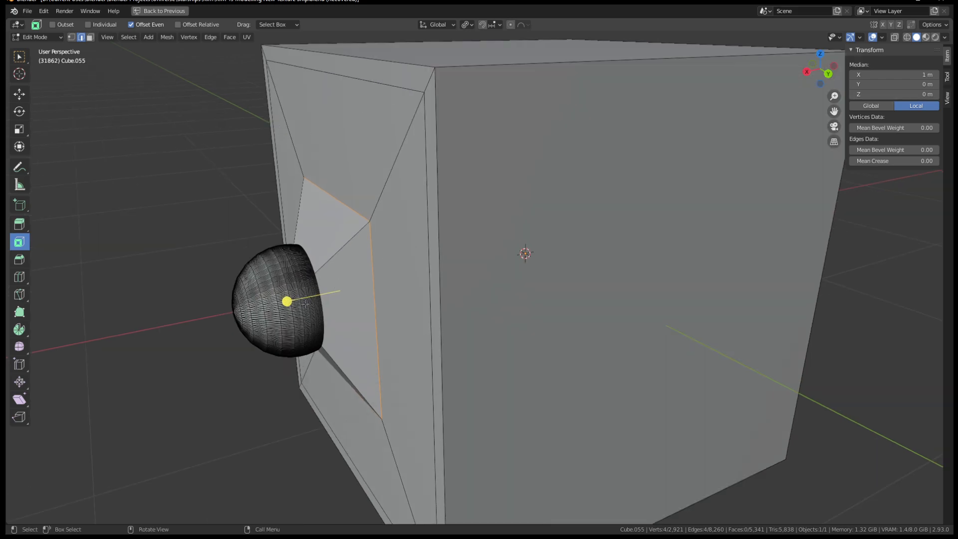
scroll(351, 331, up, 4)
shift+middle_drag(247, 327, 547, 245)
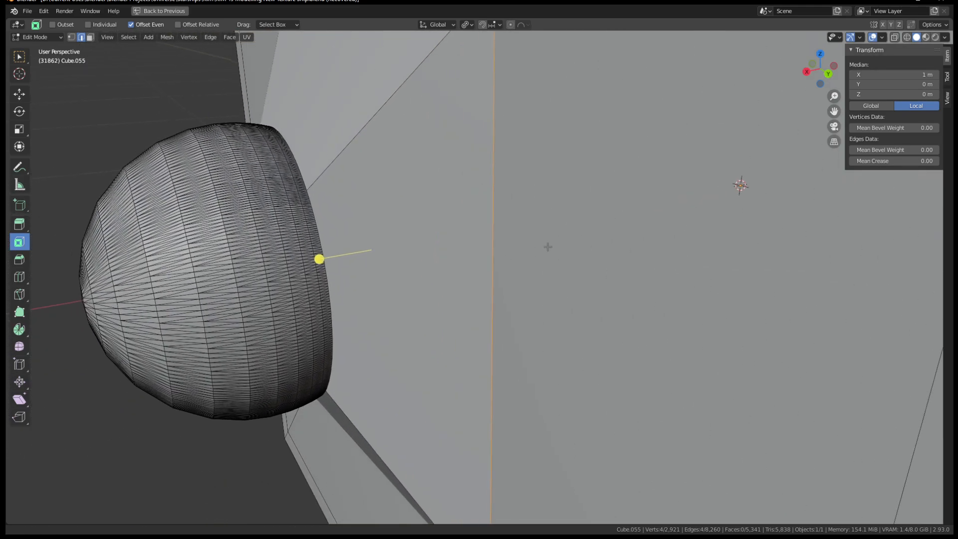
scroll(538, 250, down, 2)
middle_drag(511, 183, 453, 82)
middle_drag(469, 170, 497, 171)
scroll(581, 217, up, 2)
scroll(553, 205, up, 1)
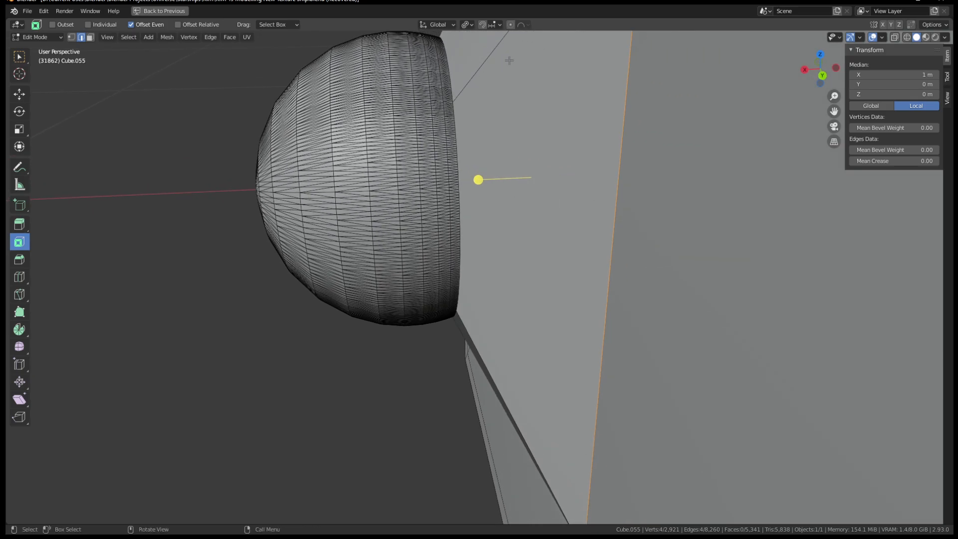
scroll(469, 167, up, 5)
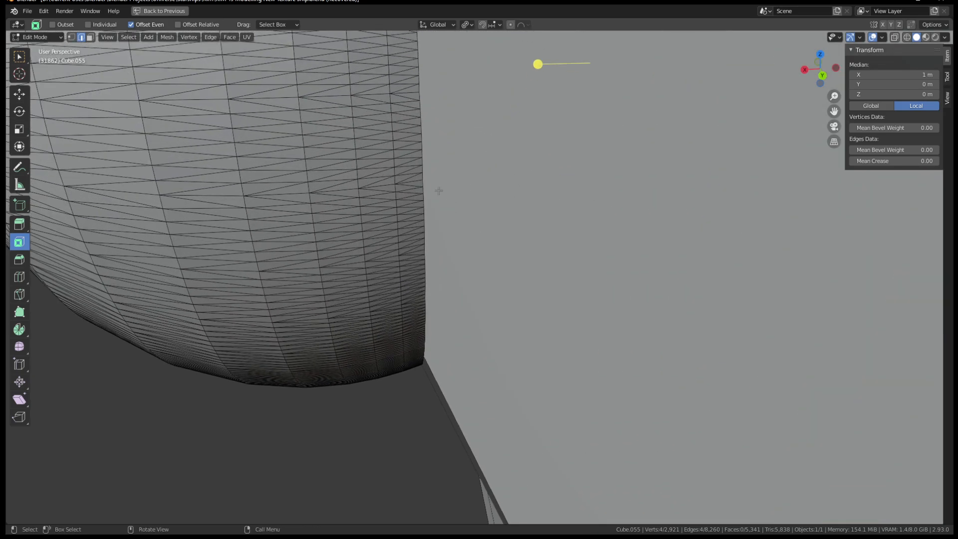
Try to select the full edge loop where the dome's base meets the flat face
alt+shift+click(423, 147)
alt+click(427, 203)
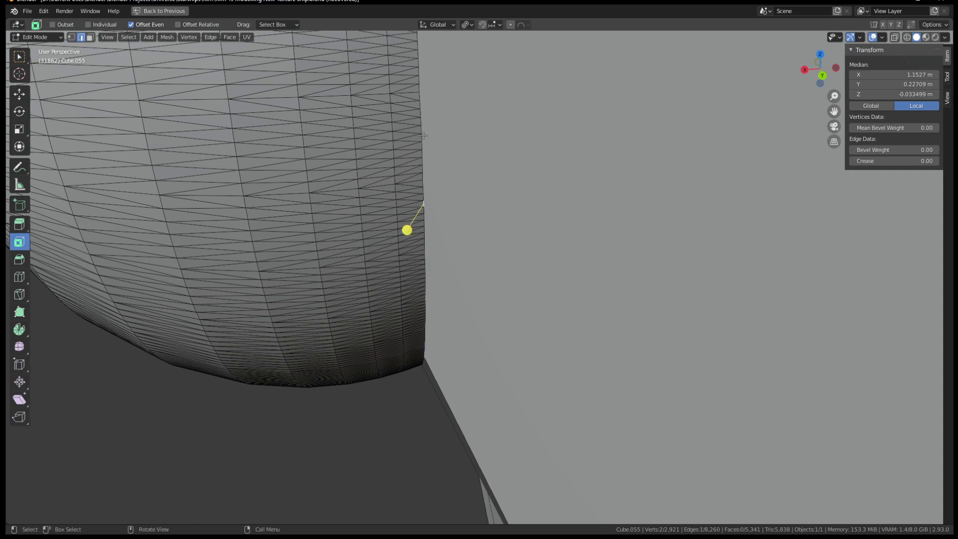
scroll(422, 159, up, 1)
alt+shift+click(412, 122)
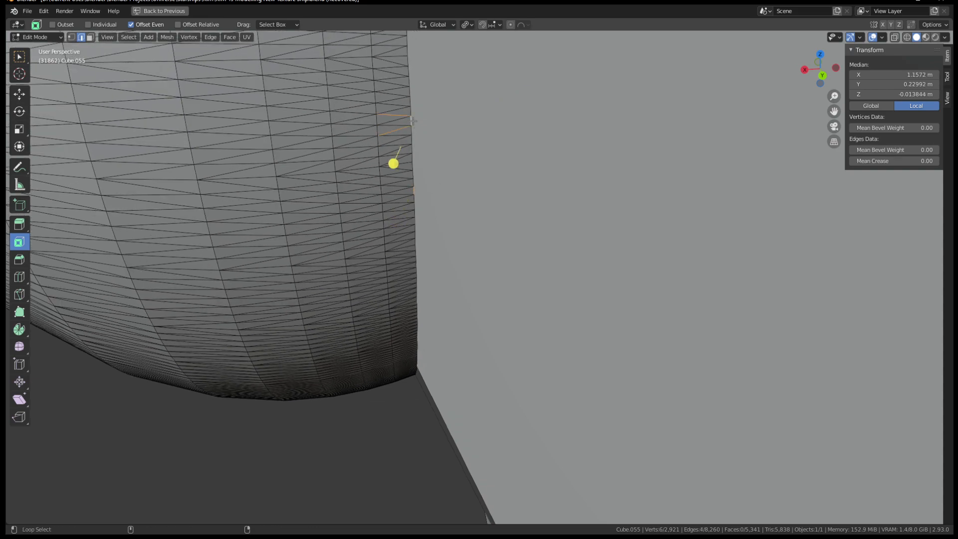
alt+click(413, 160)
alt+click(414, 180)
click(417, 190)
click(413, 131)
middle_drag(438, 199, 438, 270)
scroll(439, 209, down, 4)
scroll(439, 269, up, 6)
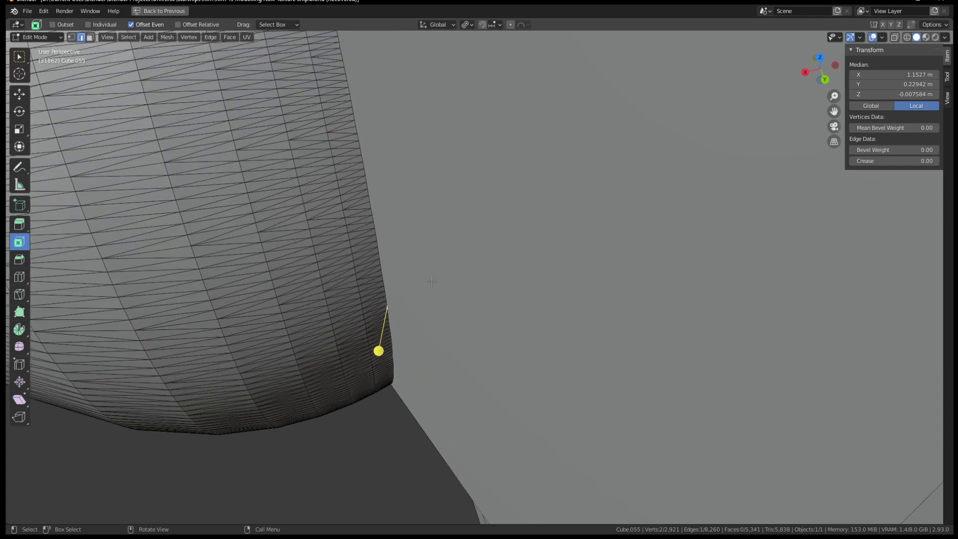
Select two neighbouring edges on the dome's base rim and repeatedly extend the selection along the rim with Select Next Active
click(335, 241)
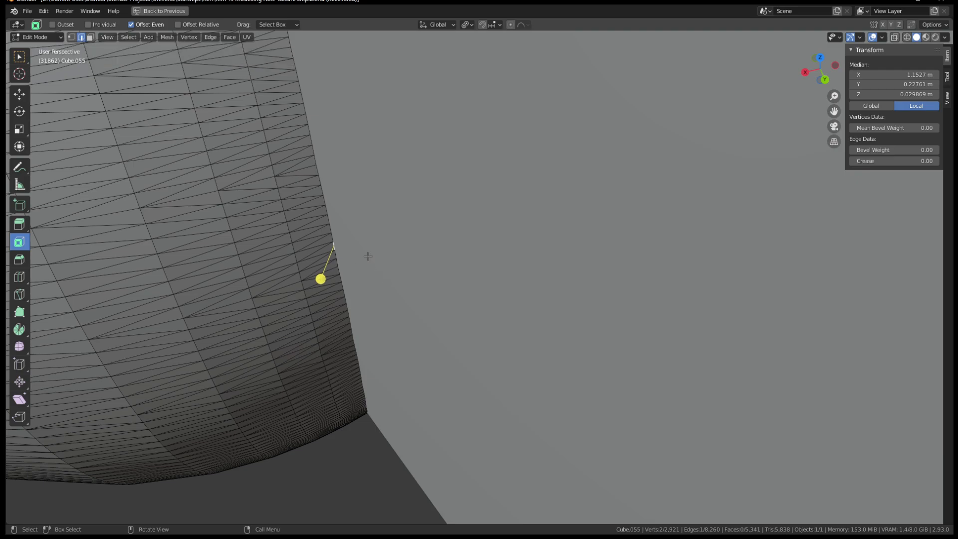
scroll(319, 244, up, 1)
shift+click(325, 236)
scroll(398, 274, down, 5)
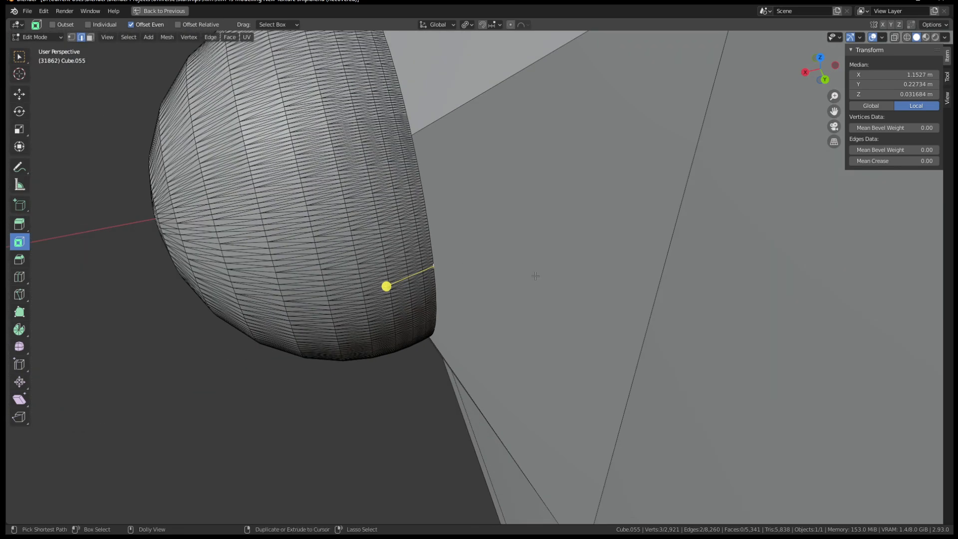
key(ctrl+shift+KP_Add)
key(ctrl+shift+KP_Add)
key(ctrl+shift+KP_Add)
key(ctrl+shift+KP_Add)
key(ctrl+shift+KP_Add)
key(ctrl+shift+KP_Add)
key(ctrl+shift+KP_Add)
key(ctrl+shift+KP_Add)
key(ctrl+shift+KP_Add)
key(ctrl+shift+KP_Add)
key(ctrl+shift+KP_Add)
key(ctrl+shift+KP_Add)
key(ctrl+shift+KP_Add)
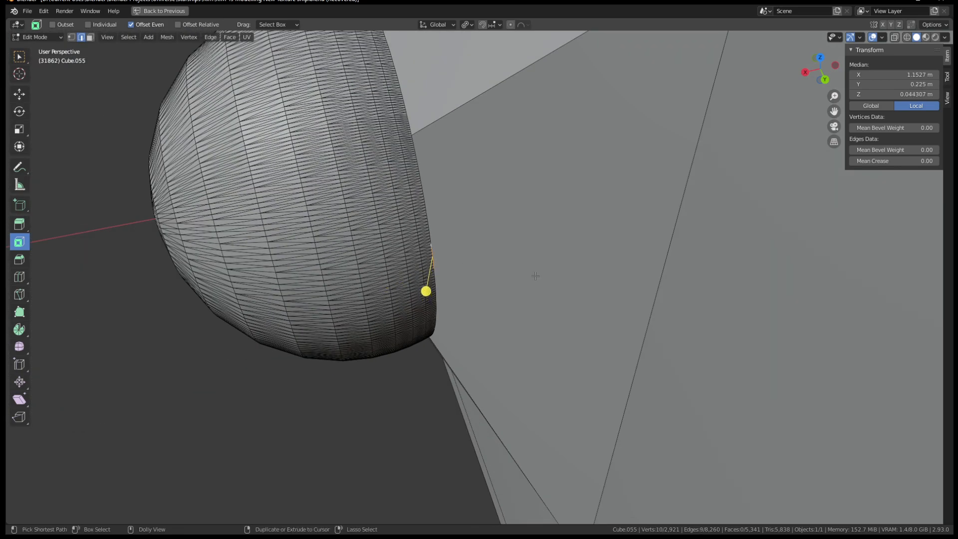
key(ctrl+shift+KP_Add)
key(ctrl+shift+KP_Add)
key(ctrl+shift+KP_Add)
key(ctrl+shift+KP_Add)
key(ctrl+shift+KP_Add)
key(ctrl+shift+KP_Add)
key(ctrl+shift+KP_Add)
key(ctrl+shift+KP_Add)
key(ctrl+shift+KP_Add)
key(ctrl+shift+KP_Add)
key(ctrl+shift+KP_Add)
key(ctrl+shift+KP_Add)
key(ctrl+shift+KP_Add)
key(ctrl+shift+KP_Add)
key(ctrl+shift+KP_Add)
key(ctrl+shift+KP_Add)
key(ctrl+shift+KP_Add)
key(ctrl+shift+KP_Add)
key(ctrl+shift+KP_Add)
key(ctrl+shift+KP_Add)
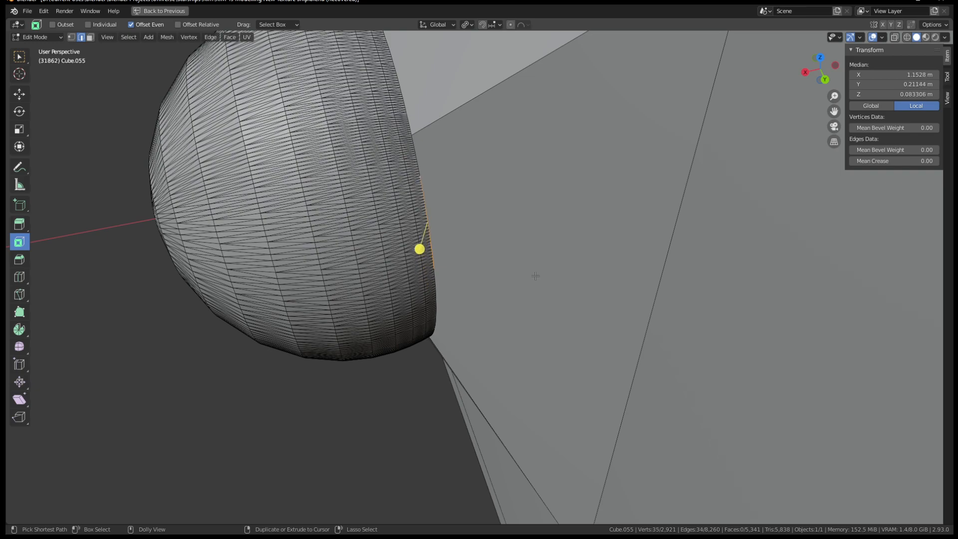
key(ctrl+shift+KP_Add)
In vertex select mode, select the single vertex at the dome's tip
middle_drag(417, 155, 421, 301)
scroll(507, 233, up, 5)
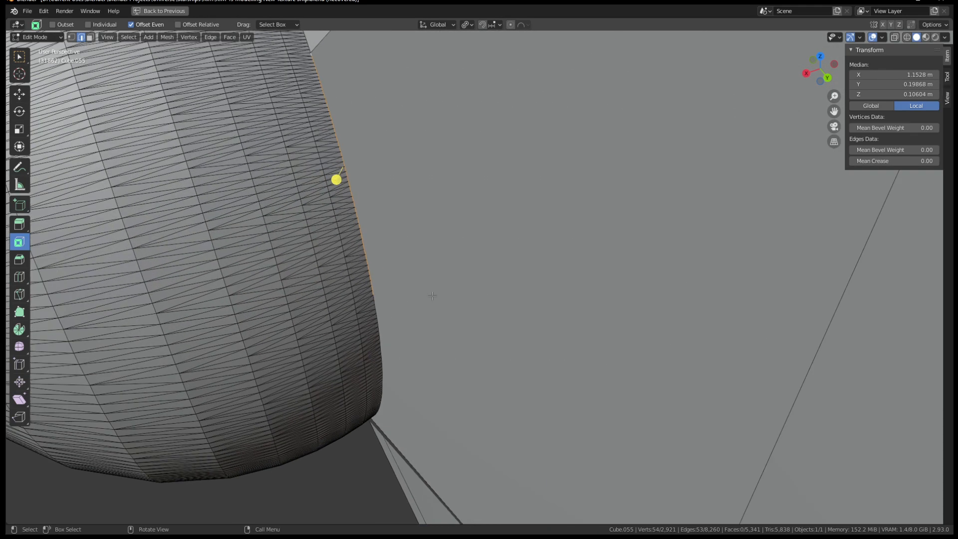
scroll(432, 296, down, 6)
middle_drag(432, 295, 386, 334)
scroll(386, 333, up, 3)
key(1)
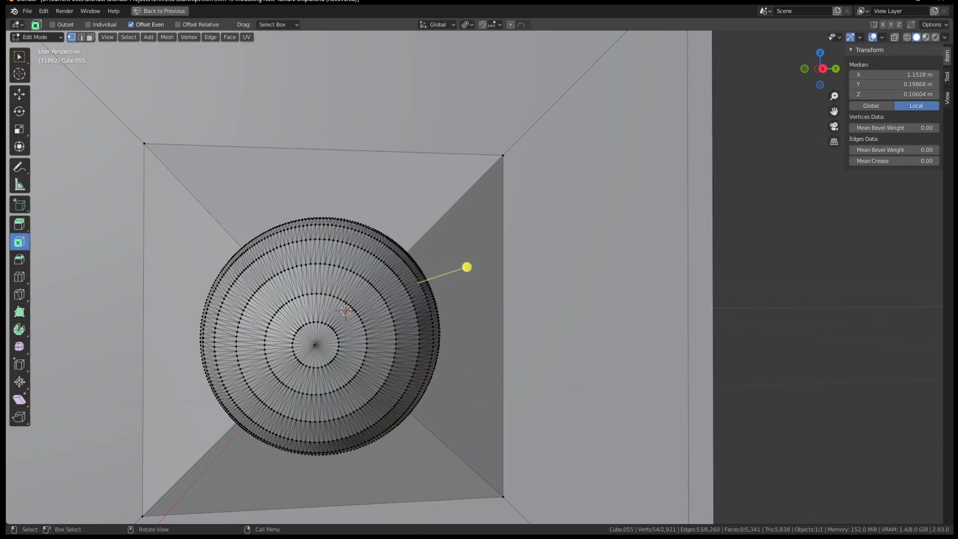
click(313, 348)
middle_drag(601, 344, 514, 349)
middle_drag(342, 321, 384, 330)
middle_drag(236, 349, 220, 314)
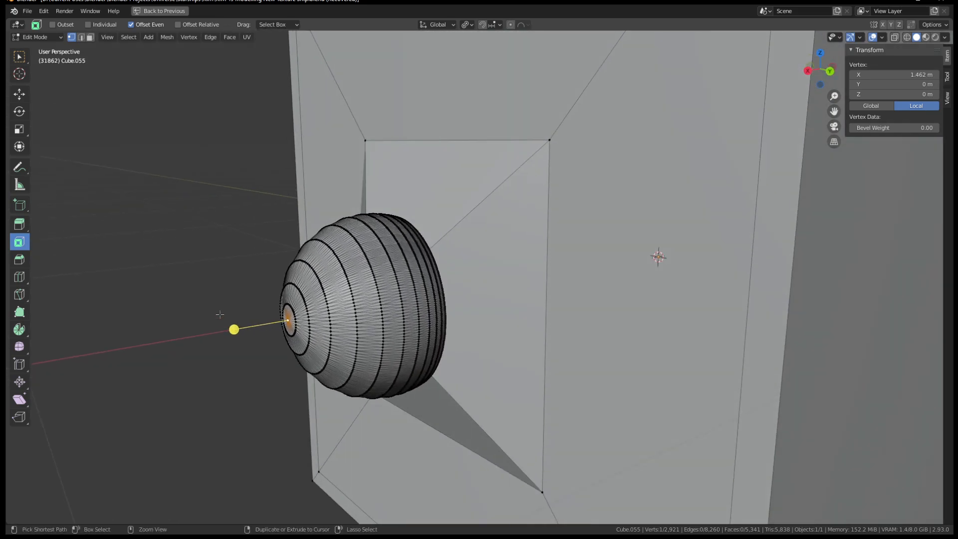
Grow the selection from the tip over the whole dome and shrink it to leave out the base ring
key(ctrl+KP_Add)
key(ctrl+KP_Add)
key(ctrl+KP_Add)
key(ctrl+KP_Add)
key(ctrl+KP_Add)
key(ctrl+KP_Add)
key(ctrl+KP_Add)
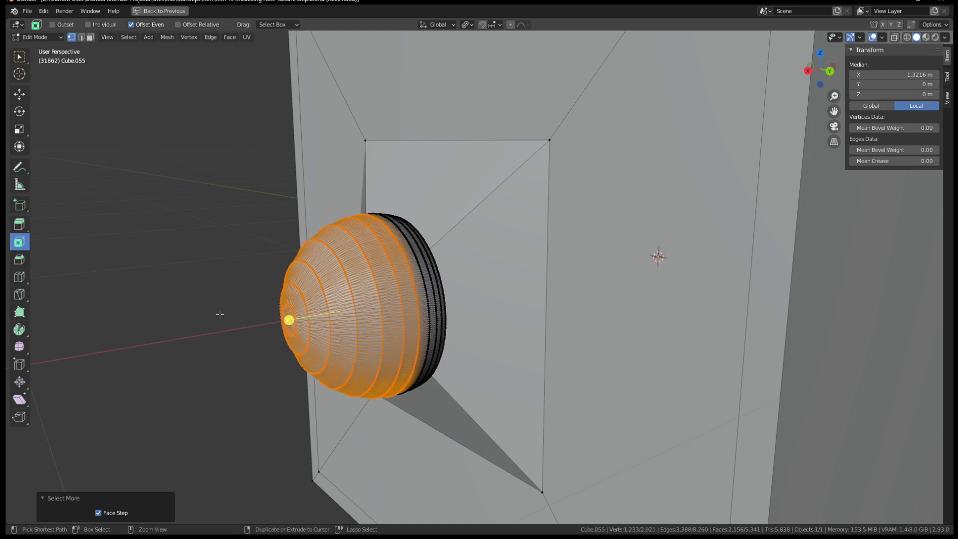
key(ctrl+KP_Add)
key(ctrl+KP_Add)
key(ctrl+KP_Subtract)
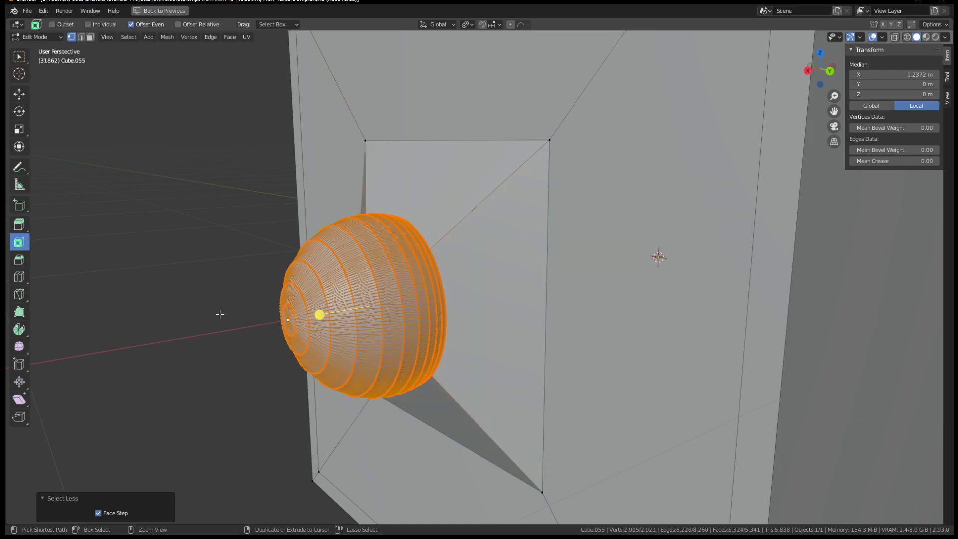
mouse_move(386, 357)
middle_down()
mouse_move(353, 359)
mouse_move(351, 385)
mouse_move(379, 367)
middle_up()
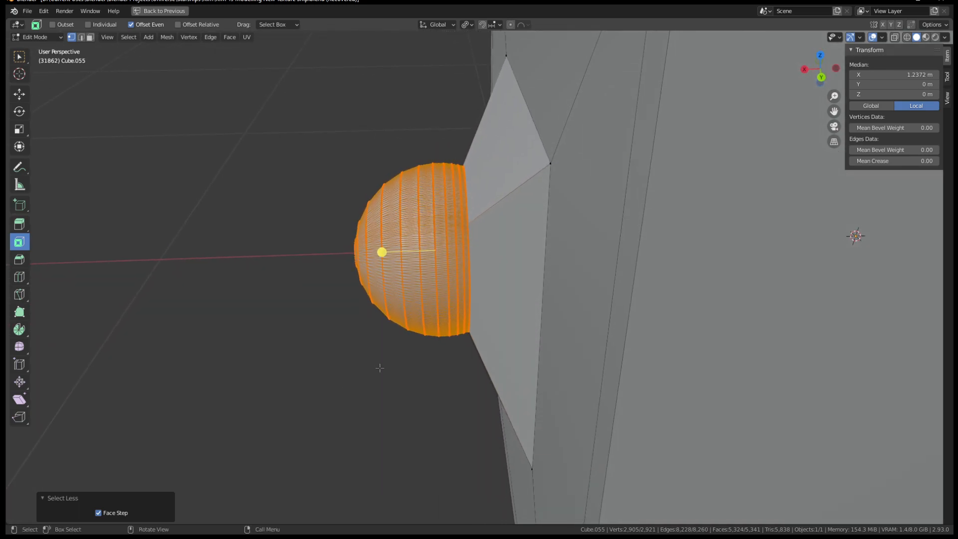
key(ctrl+KP_Subtract)
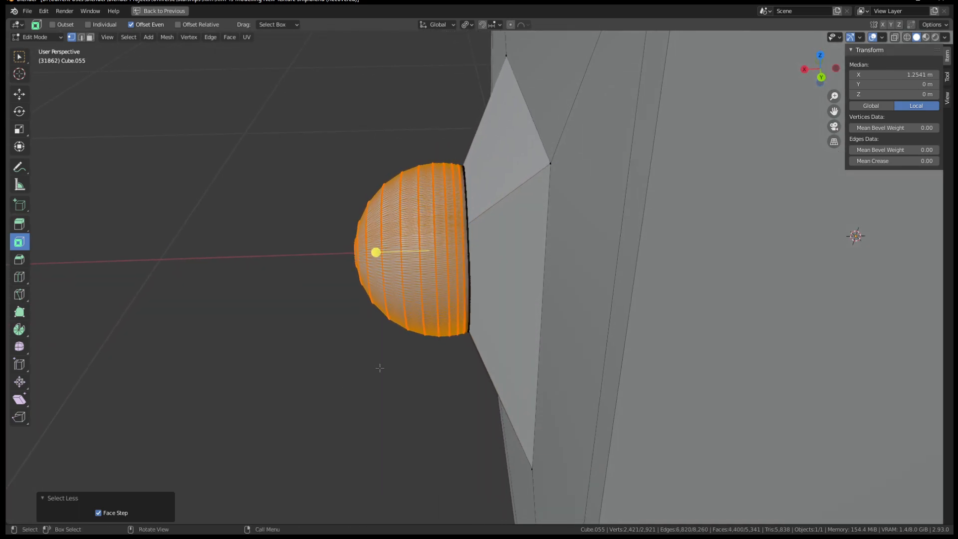
Hide the selected dome part, try to loop-select the remaining rim in edge mode, and undo back to the dome selection
middle_drag(379, 367, 427, 285)
key(h)
key(2)
middle_drag(298, 282, 326, 311)
scroll(324, 270, down, 2)
scroll(334, 257, up, 2)
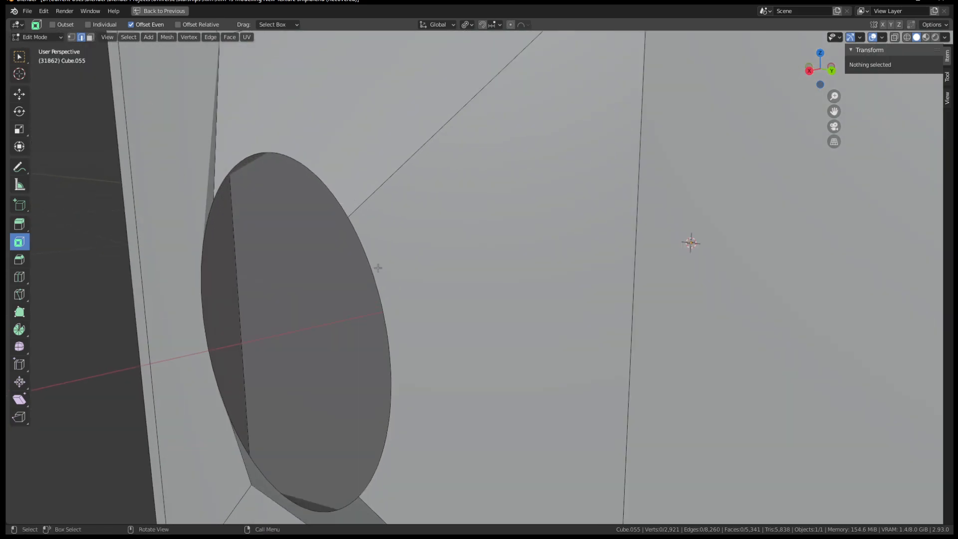
alt+shift+click(337, 191)
key(ctrl+z)
key(1)
key(ctrl+z)
middle_drag(385, 276, 328, 281)
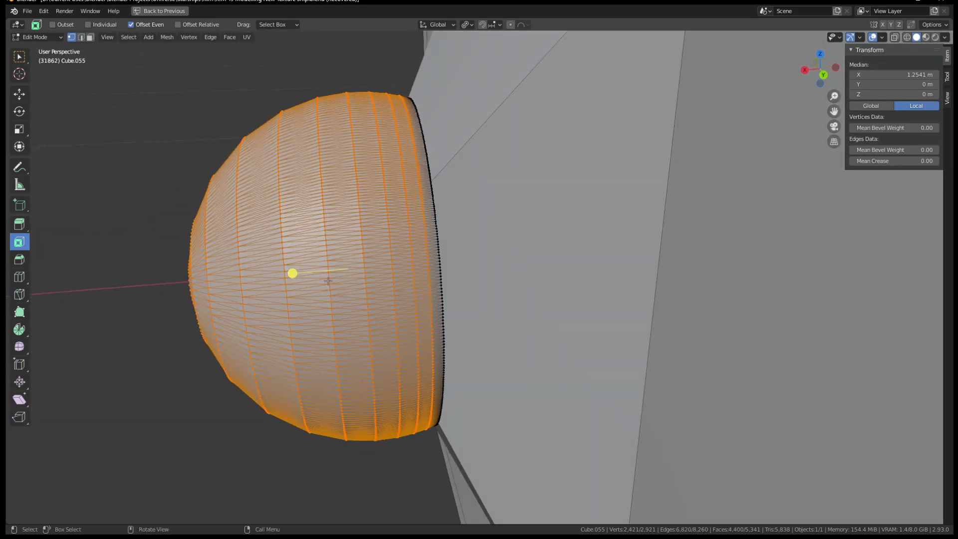
Hide the selected part of the dome, leaving only its base ring on the mesh, and compare it with the revealed state
key(h)
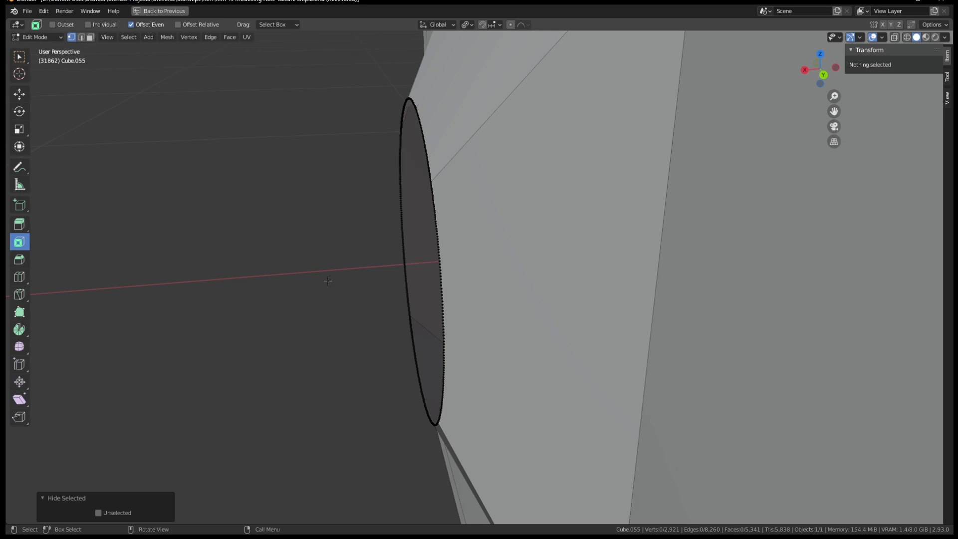
key(alt+h)
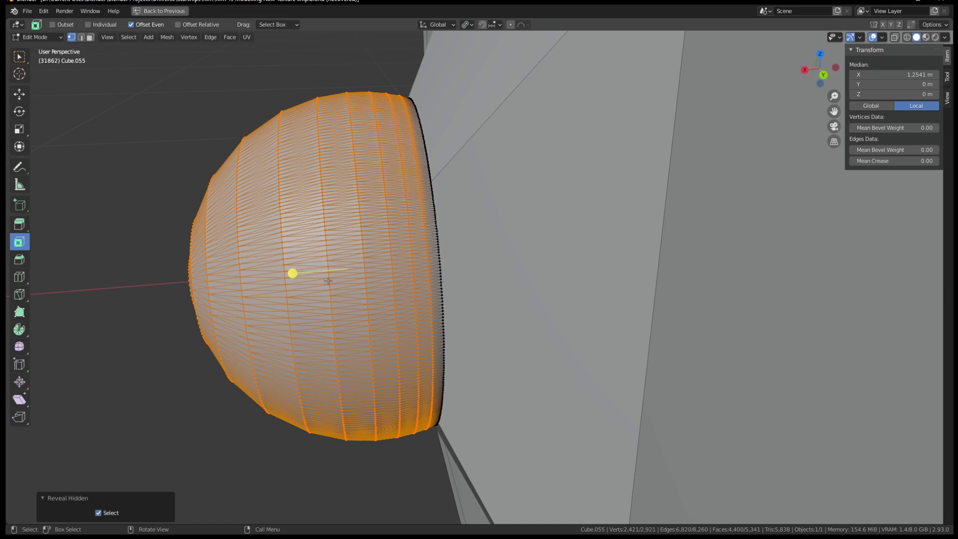
key(h)
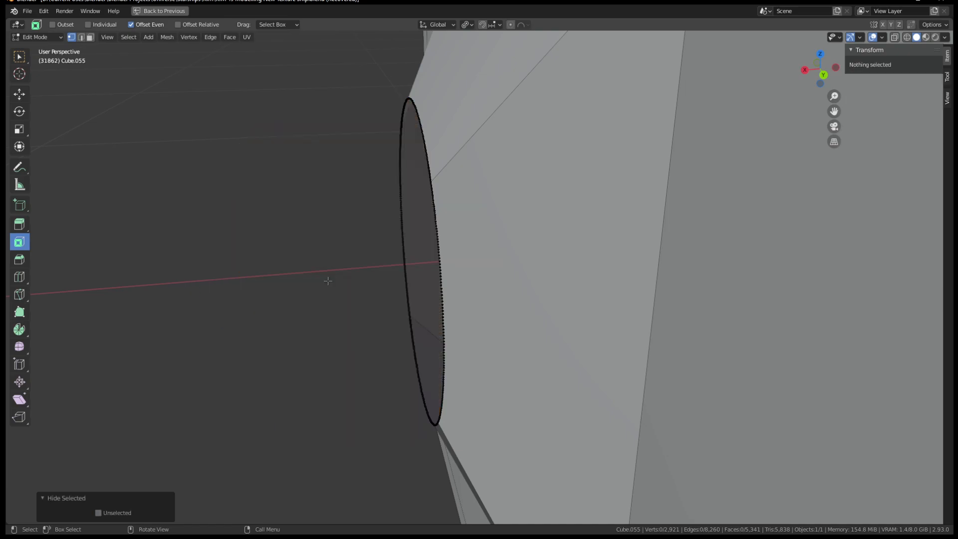
key(alt+h)
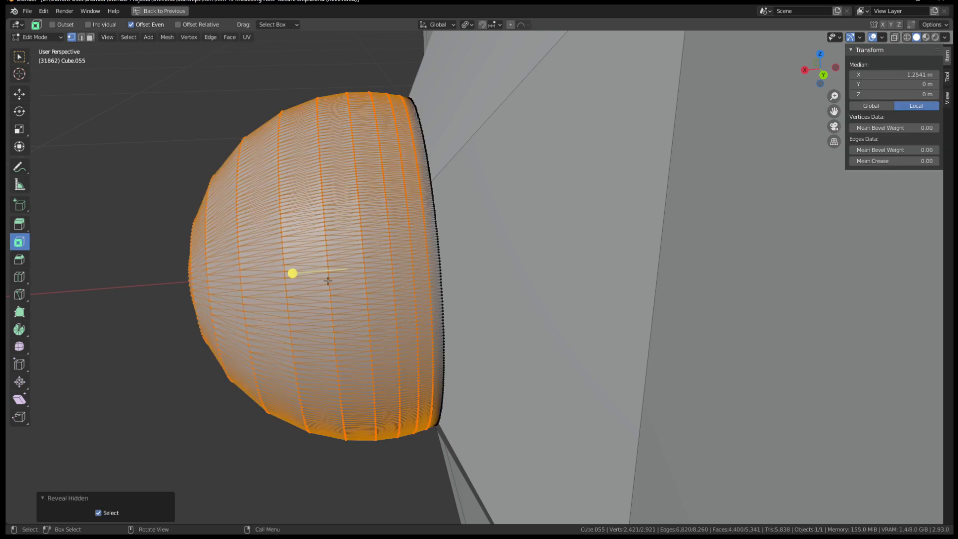
key(h)
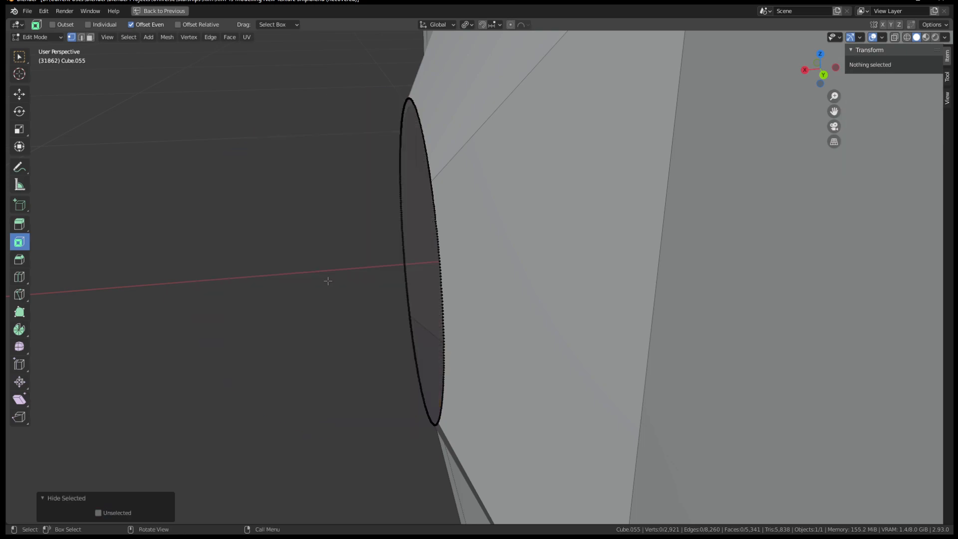
In edge select mode, try to loop-select the rim of the round opening
middle_drag(395, 220, 444, 285)
key(2)
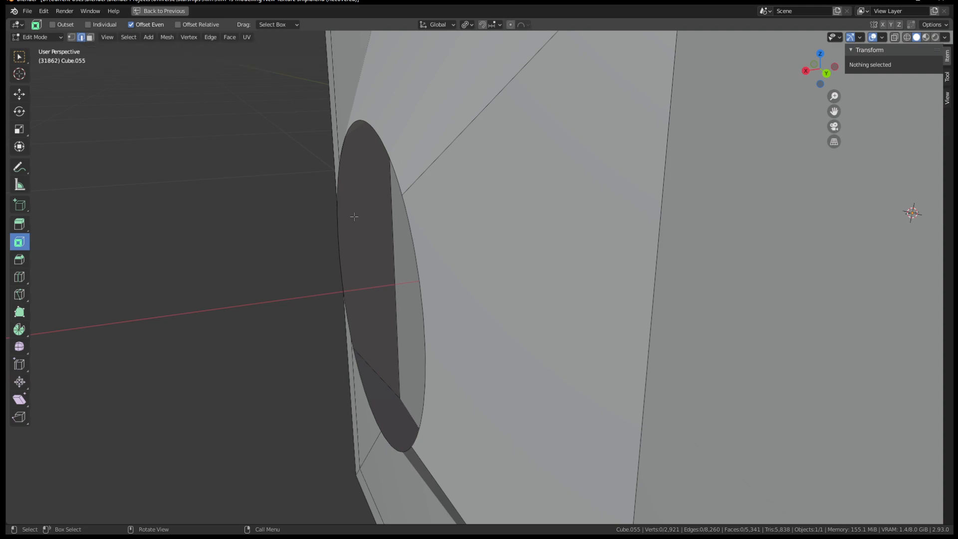
alt+click(412, 233)
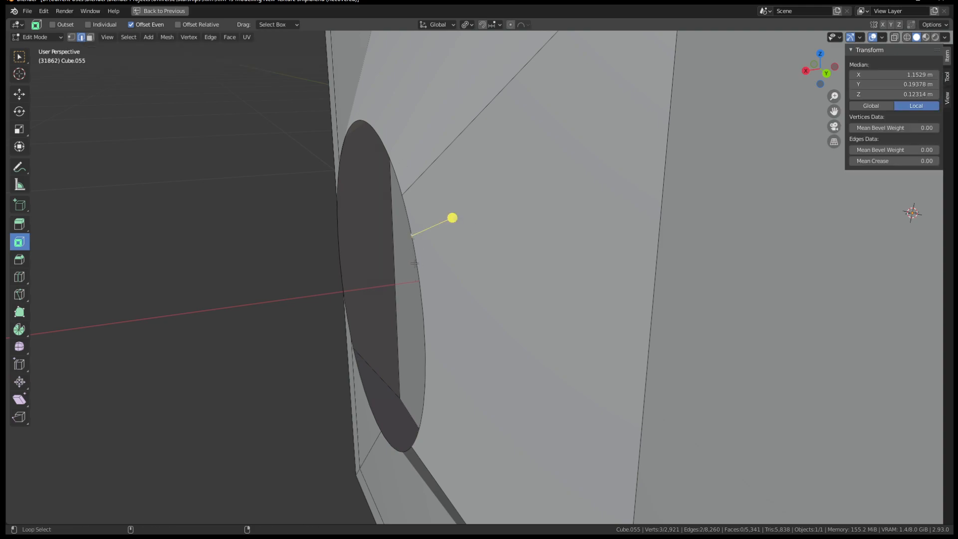
middle_drag(413, 233, 481, 279)
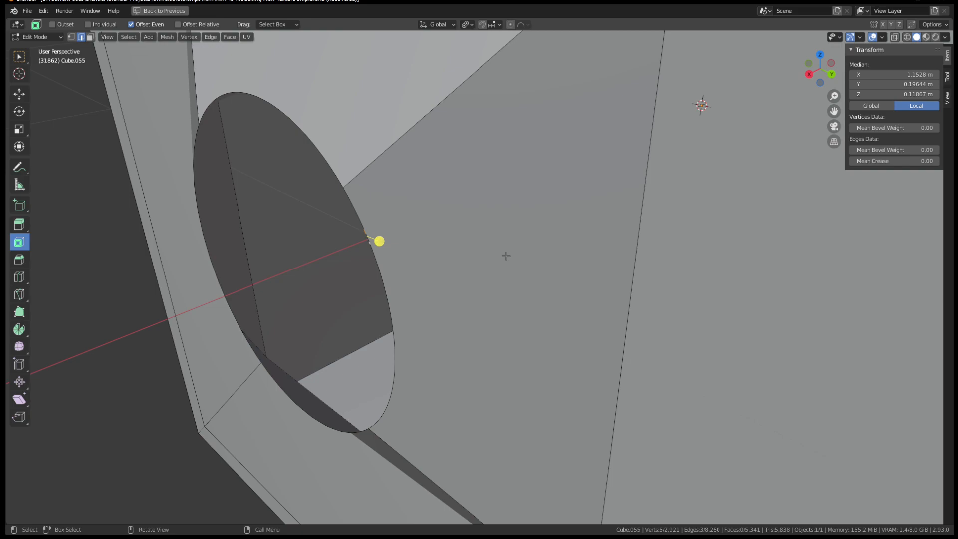
From the top view in wireframe shading, box-select all edges of the dome's base ring
key(KP_7)
scroll(473, 265, down, 4)
shift+middle_drag(579, 373, 530, 130)
scroll(584, 288, up, 2)
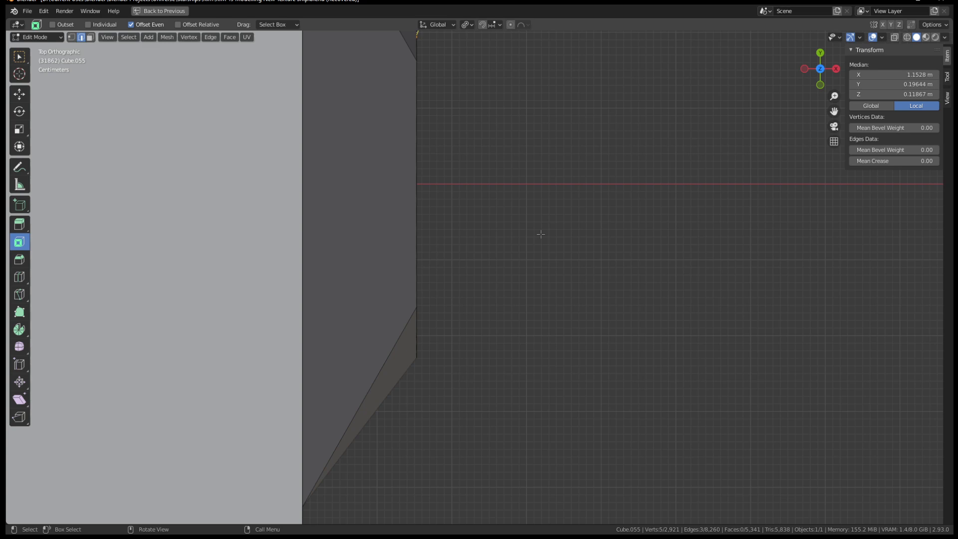
scroll(533, 240, down, 2)
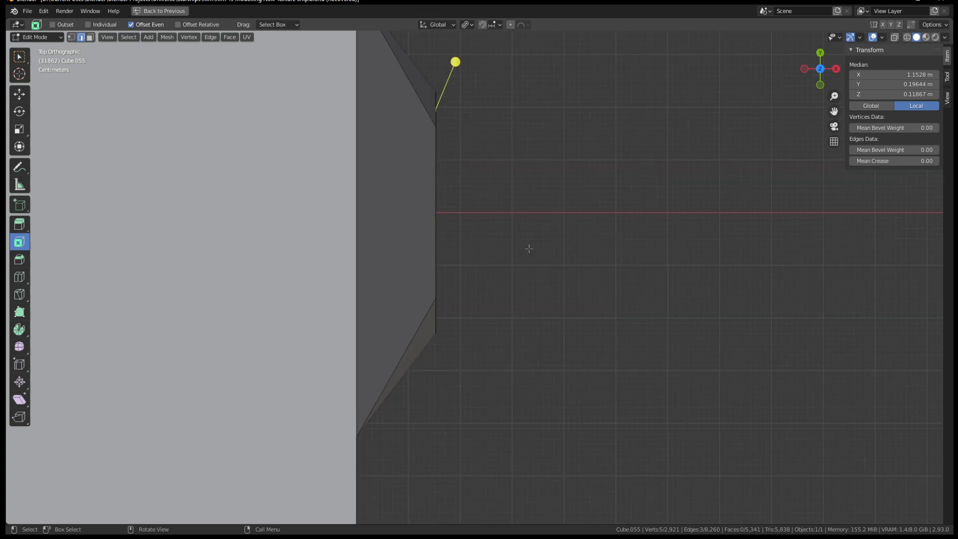
click(907, 38)
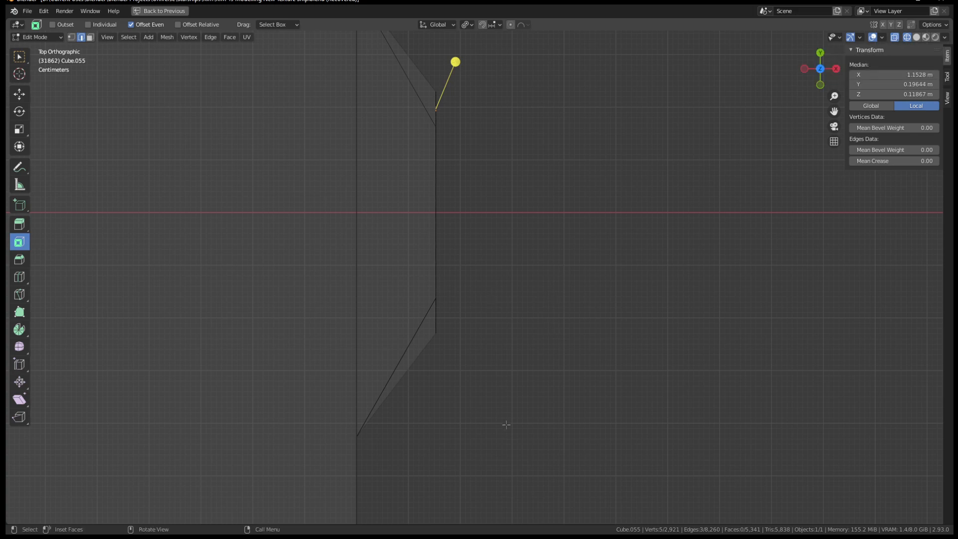
key(b)
drag(591, 426, 434, 50)
middle_drag(664, 225, 585, 254)
scroll(589, 241, up, 3)
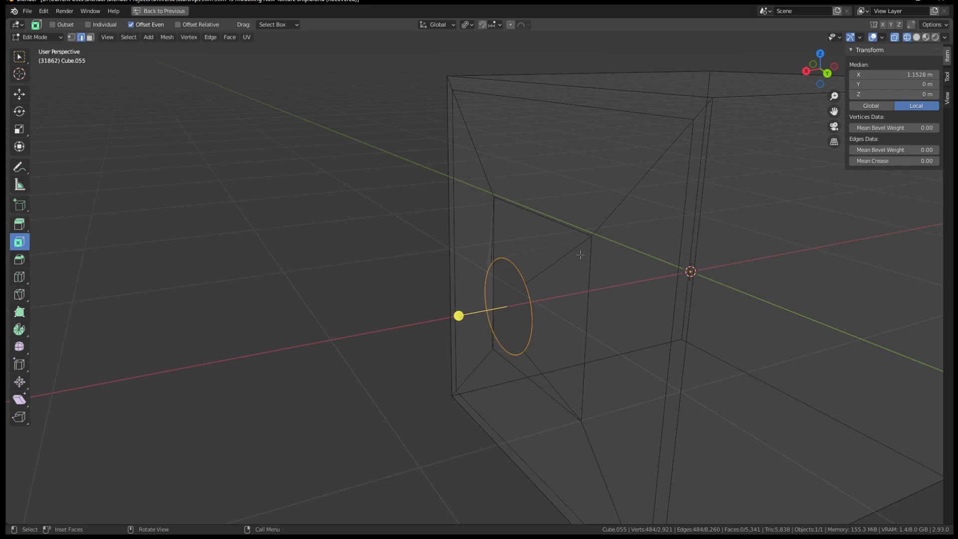
Reveal the hidden dome and try moving it along the X axis, undoing back to the base ring selection
middle_drag(512, 316, 570, 291)
key(alt+h)
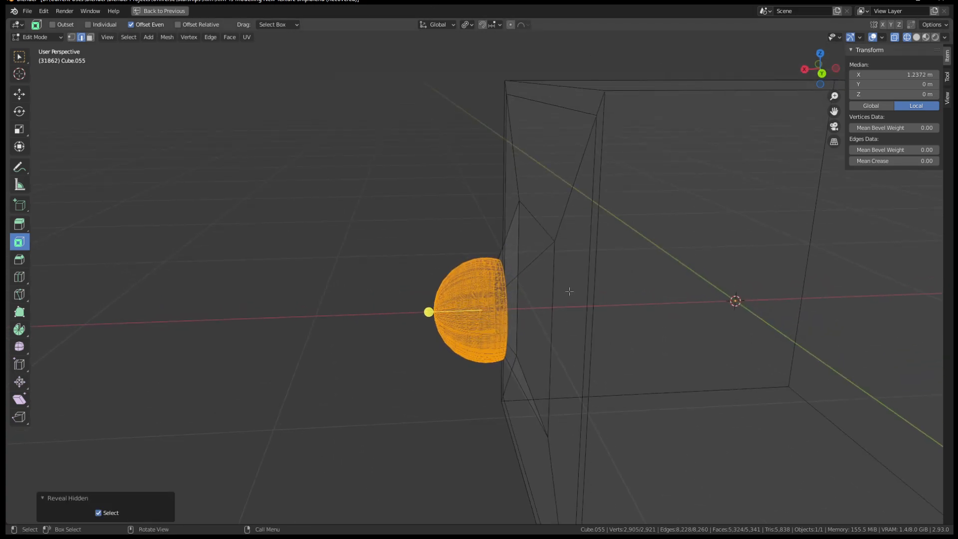
key(g)
key(x)
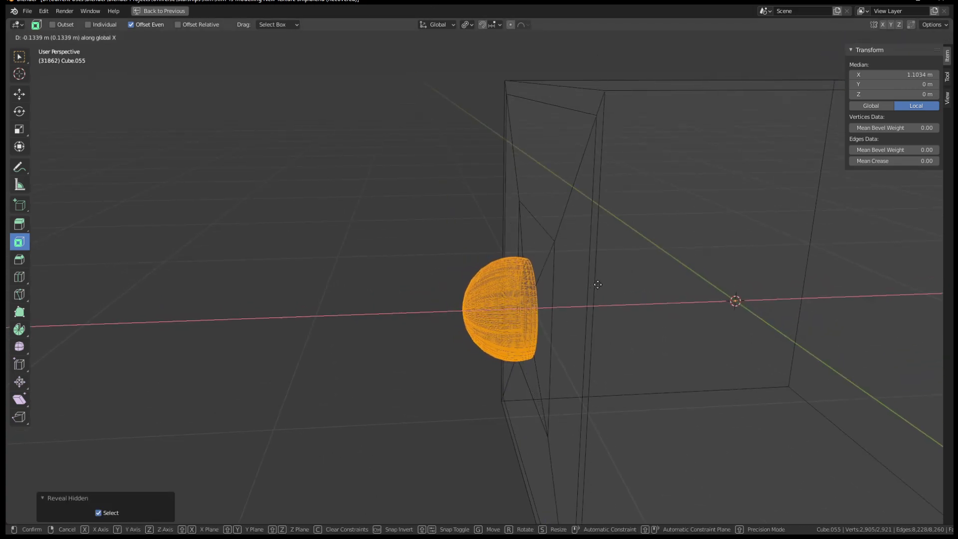
right_click(588, 280)
key(ctrl+z)
Try moving only the base ring along the X axis
scroll(559, 313, up, 2)
shift+middle_drag(567, 301, 445, 241)
key(g)
key(y)
key(x)
right_click(443, 240)
scroll(362, 324, down, 1)
middle_drag(362, 325, 376, 310)
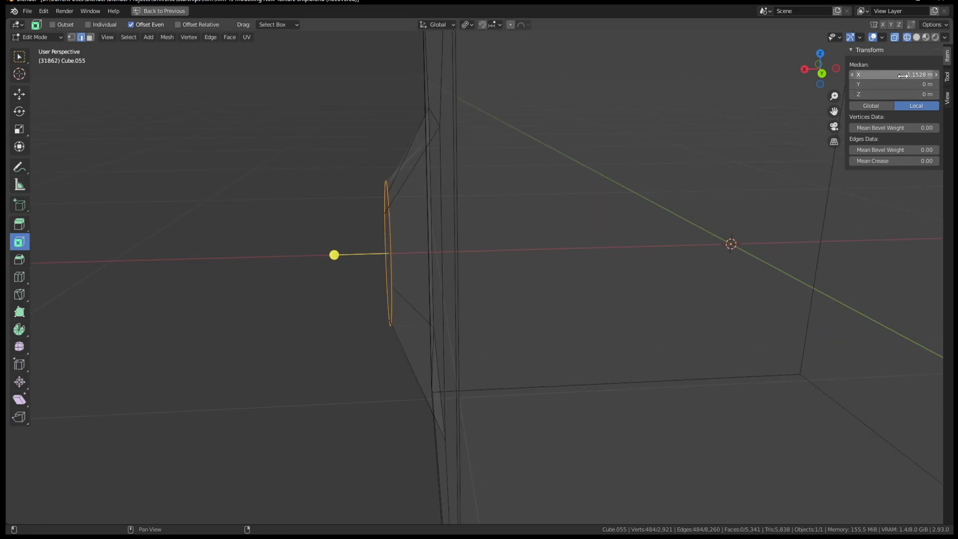
Try setting the base ring's median X to 0 m and undo it
click(891, 74)
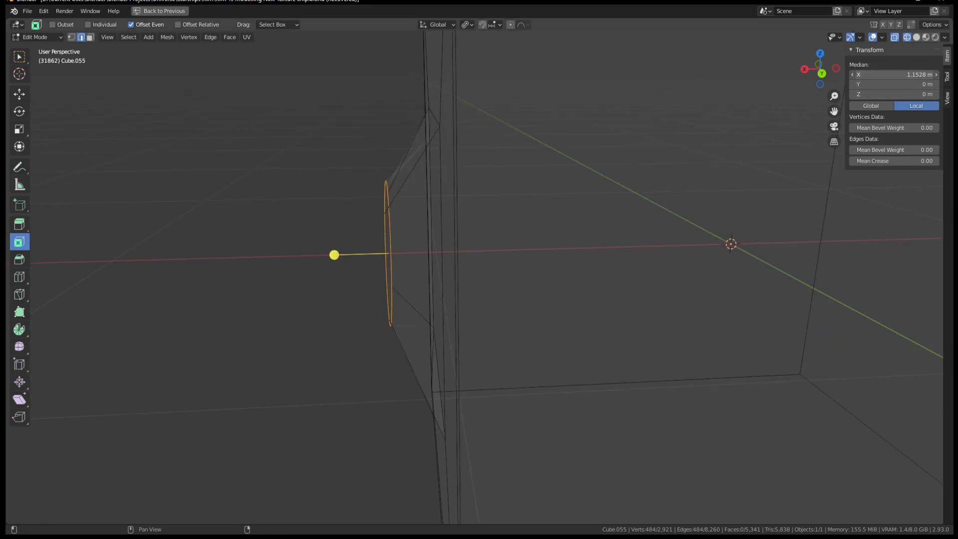
text(0)
key(Return)
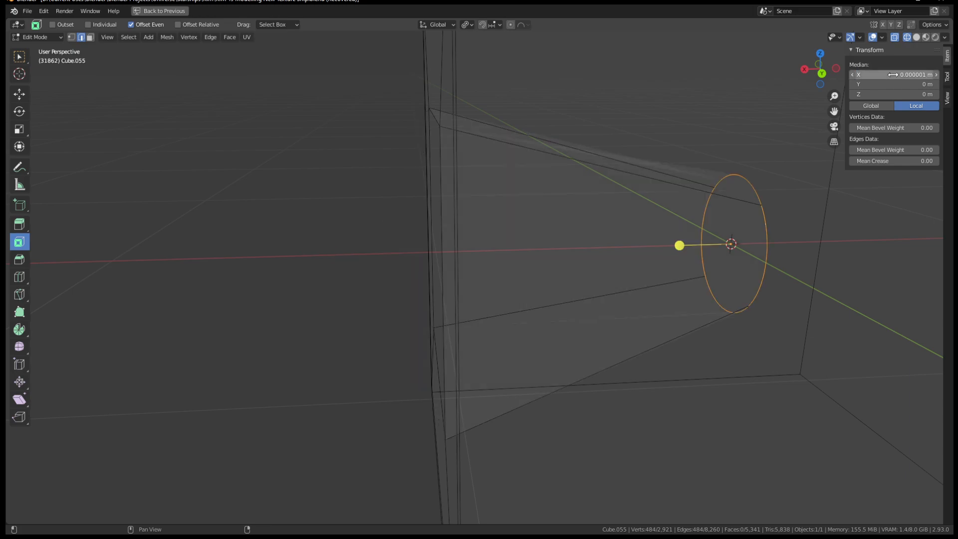
key(ctrl+z)
click(921, 83)
key(Escape)
Set the base ring's median X to 1 m
click(909, 72)
text(1)
key(Return)
scroll(443, 302, down, 5)
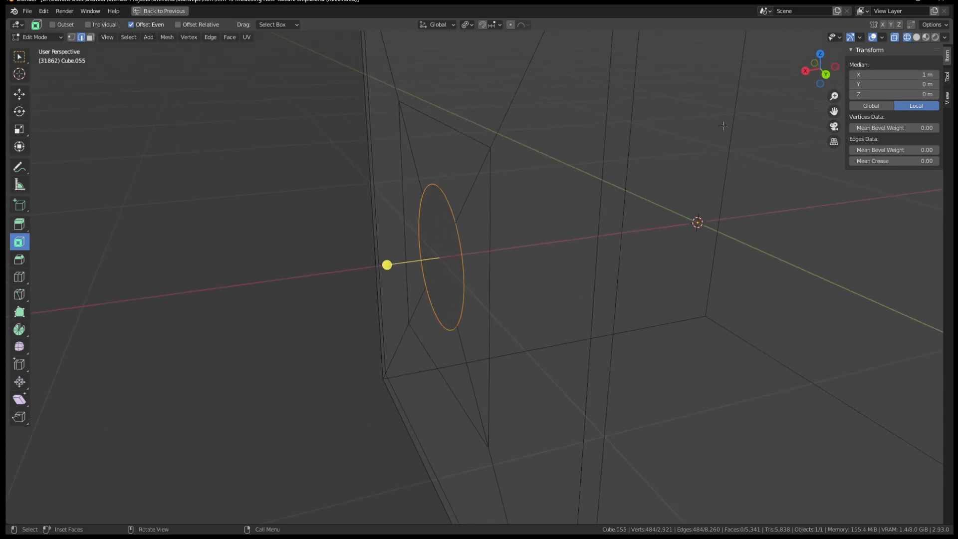
Reveal the hidden dome and inspect how it joins the cube in Object Mode with material preview shading
key(alt+h)
scroll(443, 302, up, 5)
key(Tab)
mouse_move(405, 339)
middle_down()
mouse_move(446, 319)
mouse_move(515, 308)
mouse_move(523, 322)
mouse_move(472, 314)
middle_up()
key(Tab)
click(926, 38)
scroll(479, 289, down, 4)
key(Tab)
scroll(528, 322, up, 4)
scroll(467, 322, down, 4)
scroll(462, 327, up, 4)
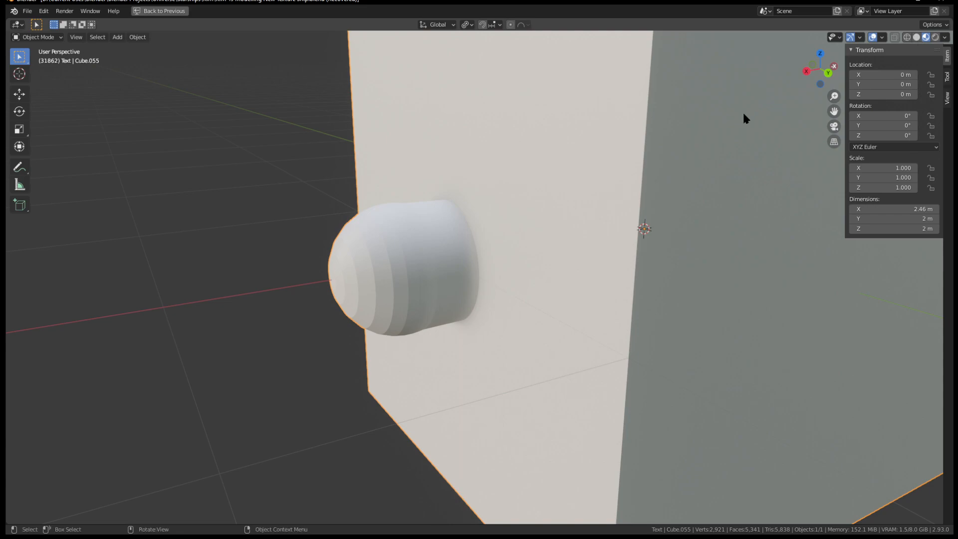
In Edit Mode with vertex selection, select the single vertex at the dome's tip
key(Tab)
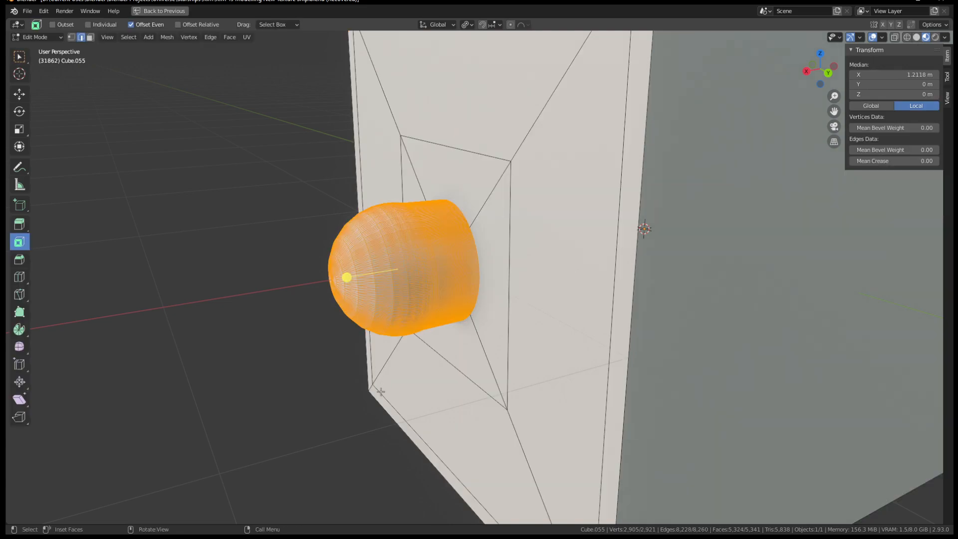
middle_drag(325, 415, 411, 295)
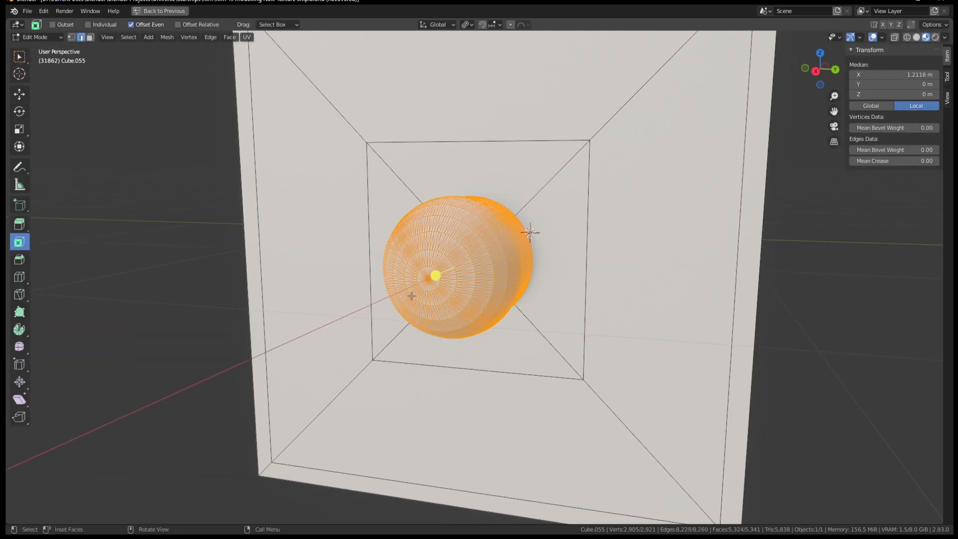
key(1)
click(426, 281)
scroll(435, 291, up, 3)
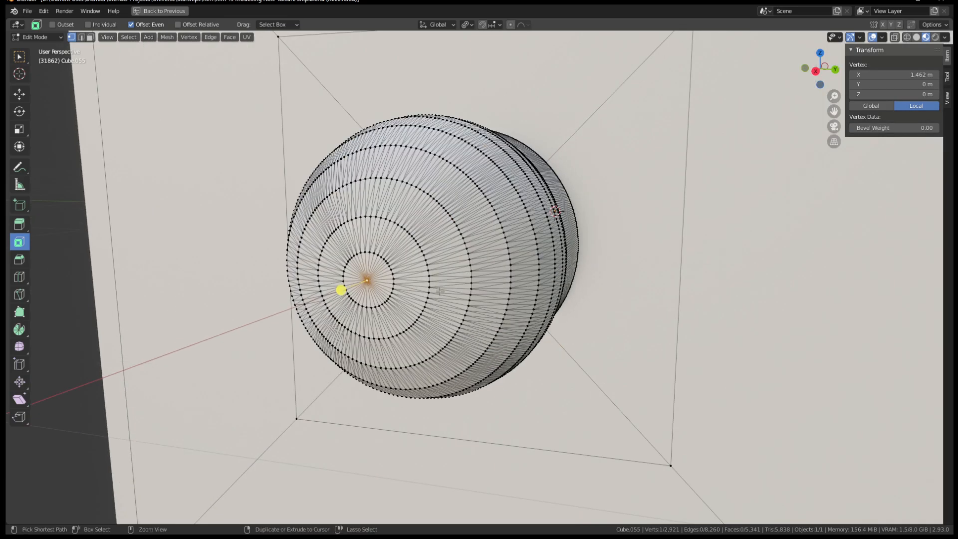
Grow the selection outward from the dome's tip until it reaches the last ring before the base ring
key(ctrl+KP_Add)
key(ctrl+KP_Add)
key(ctrl+KP_Add)
key(ctrl+KP_Add)
key(ctrl+KP_Add)
key(ctrl+KP_Add)
key(ctrl+KP_Add)
key(ctrl+KP_Add)
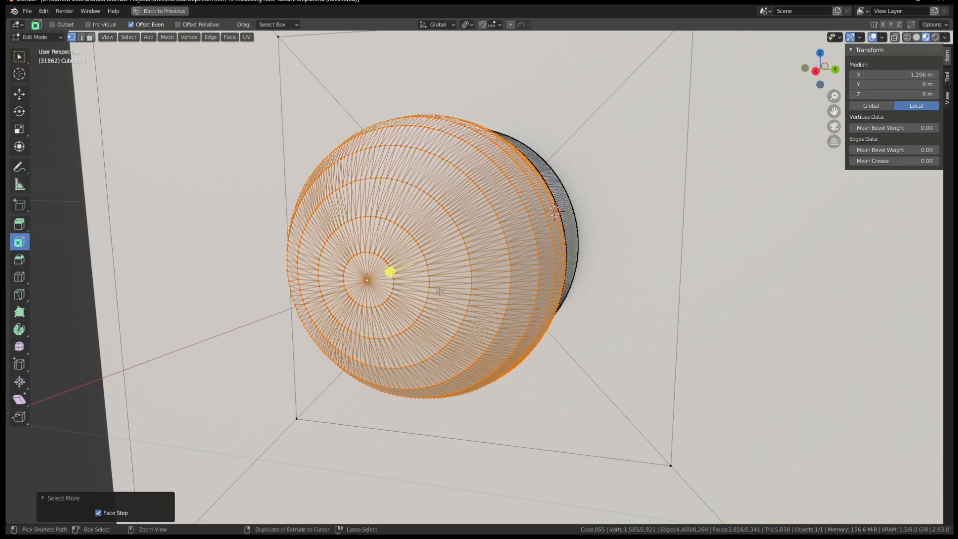
middle_drag(525, 280, 466, 300)
key(ctrl+KP_Add)
key(ctrl+KP_Add)
key(g)
key(x)
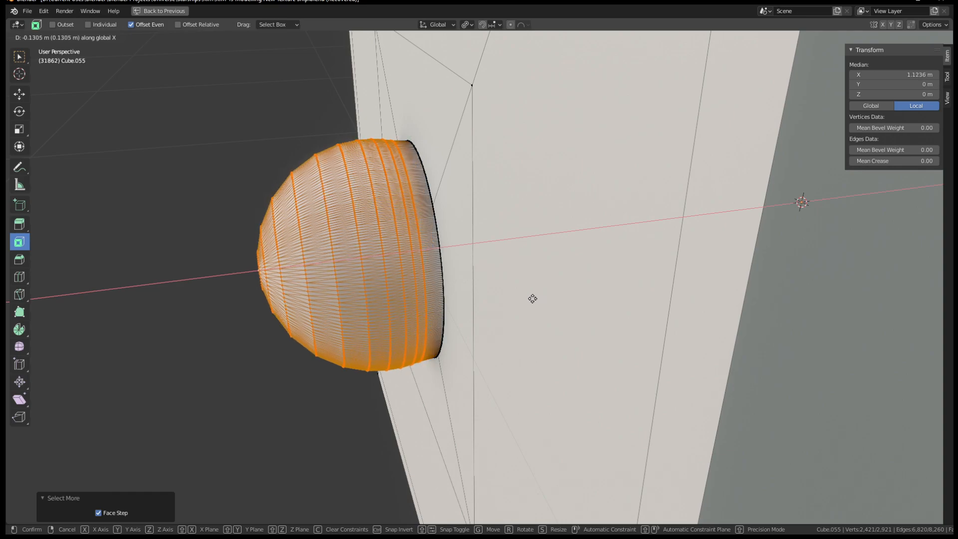
key(Escape)
Move the selected dome about -0.158 m along the X axis, close to the base ring on the cube's side
key(g)
key(x)
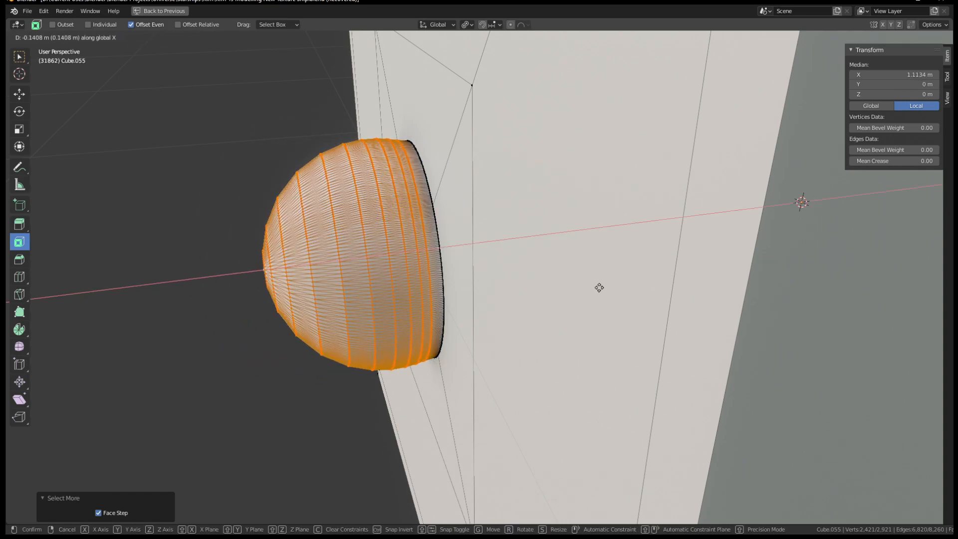
click(599, 289)
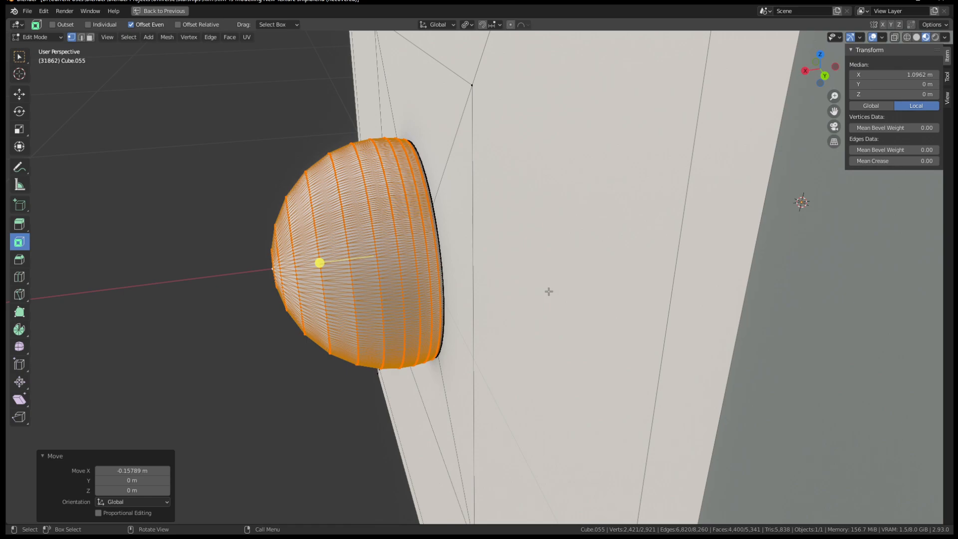
Examine the dome's shape and its join with the cube in both Object Mode and Edit Mode
scroll(629, 274, down, 7)
middle_drag(407, 342, 497, 317)
key(Tab)
middle_drag(589, 254, 470, 290)
scroll(493, 299, up, 3)
key(Tab)
scroll(449, 295, up, 3)
scroll(470, 290, down, 7)
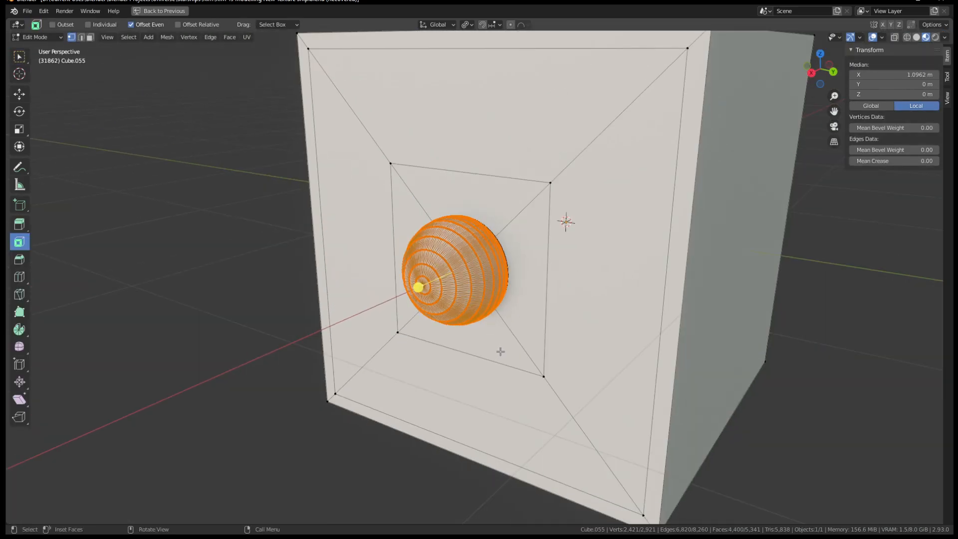
scroll(498, 319, up, 6)
middle_drag(527, 314, 522, 290)
scroll(498, 320, down, 4)
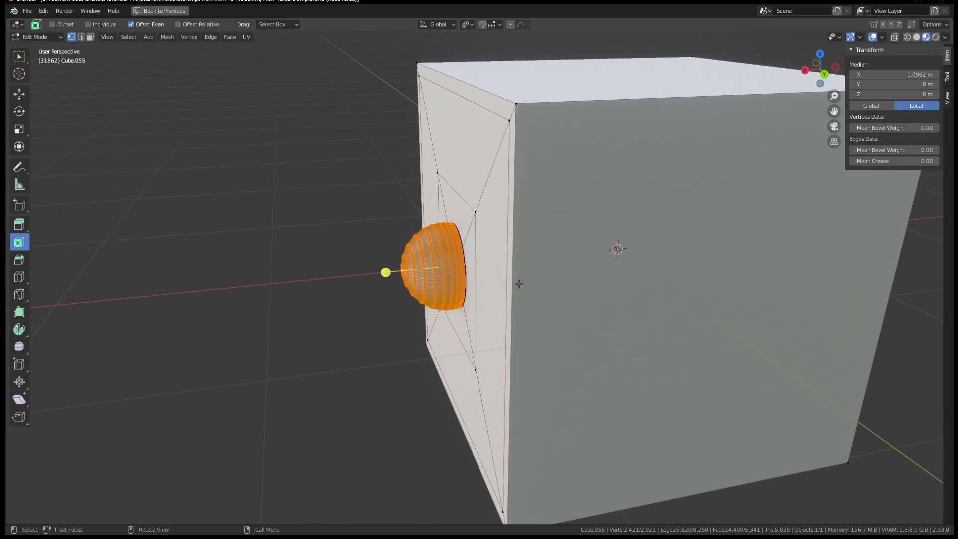
middle_drag(465, 279, 505, 297)
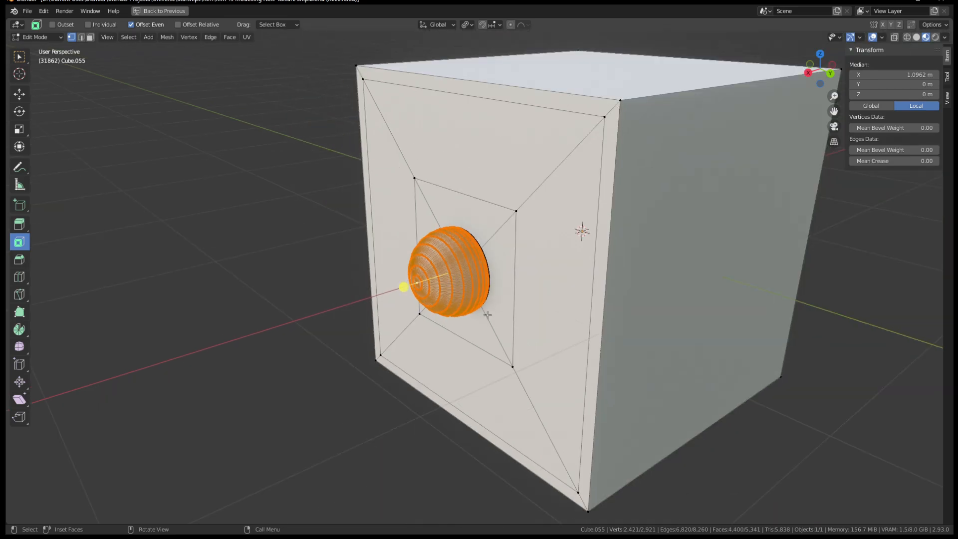
key(Tab)
middle_drag(342, 330, 452, 269)
key(Tab)
Switch to face selection, apply Shade Smooth to the selected dome faces and check the shading in Object Mode
right_click(457, 271)
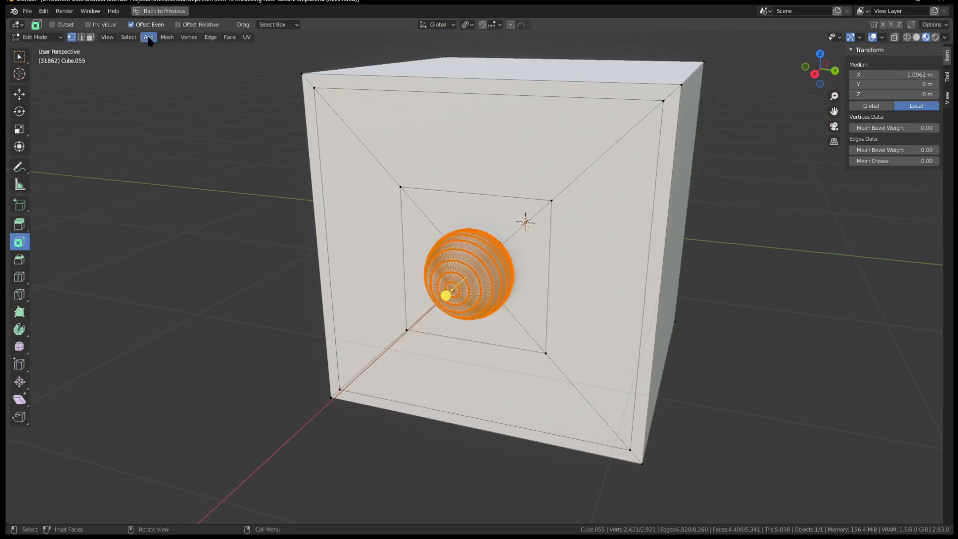
click(90, 37)
middle_drag(474, 280, 413, 279)
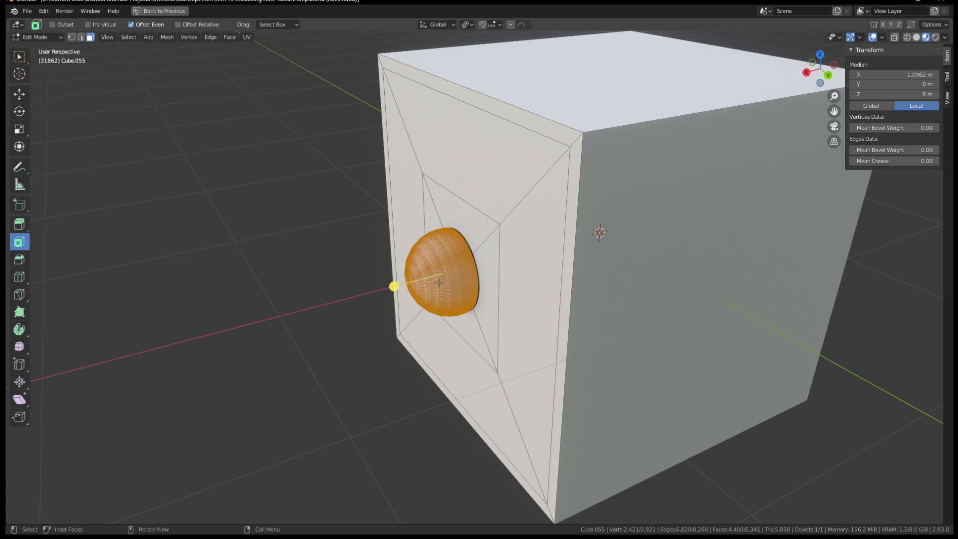
scroll(439, 282, up, 4)
scroll(435, 286, down, 3)
right_click(430, 281)
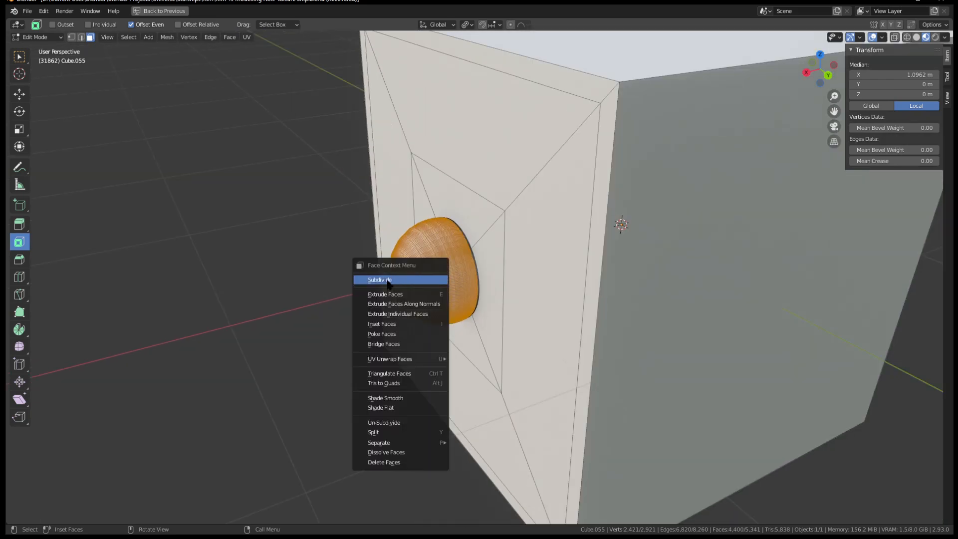
click(385, 398)
key(Tab)
scroll(448, 281, up, 3)
middle_drag(447, 281, 488, 301)
key(Tab)
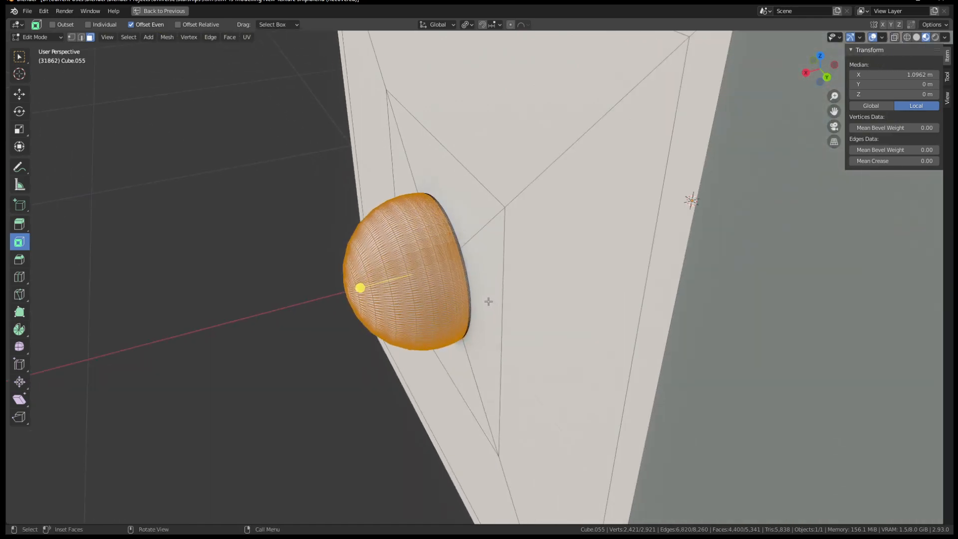
Move the selected dome 0.342 m outward along the X axis to stretch its base into a cylinder
key(Tab)
key(Tab)
key(e)
key(x)
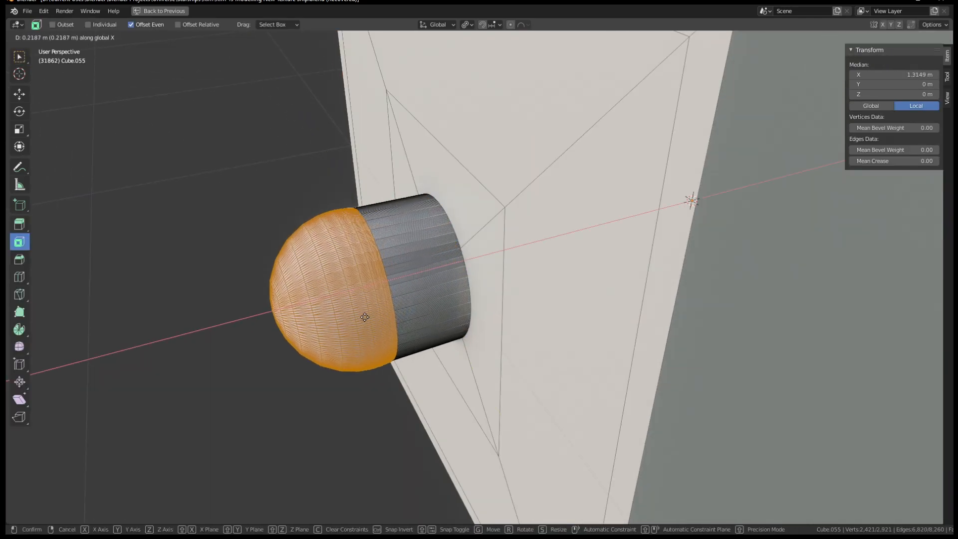
click(327, 318)
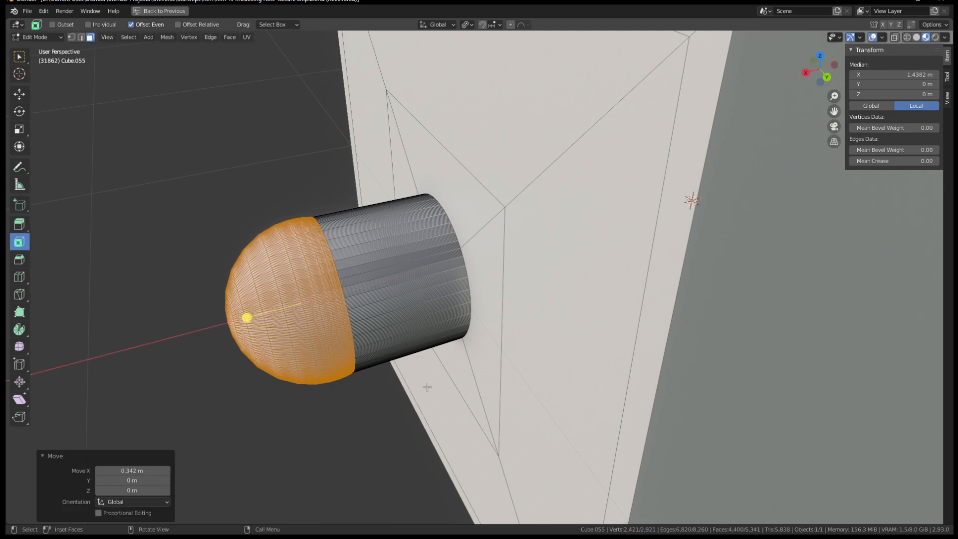
Examine the stretched cylindrical section and where it meets the cube's side
scroll(451, 385, down, 5)
middle_drag(437, 335, 458, 275)
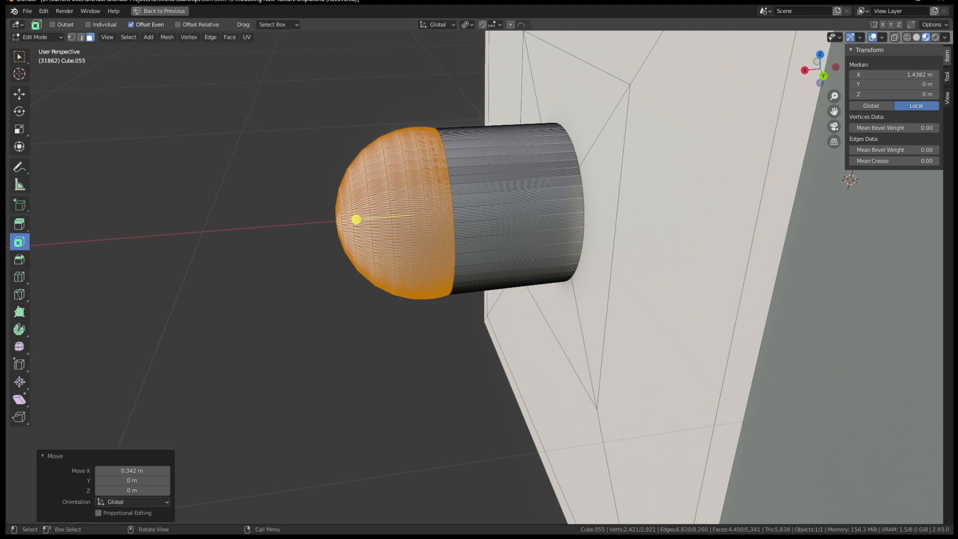
scroll(579, 160, up, 4)
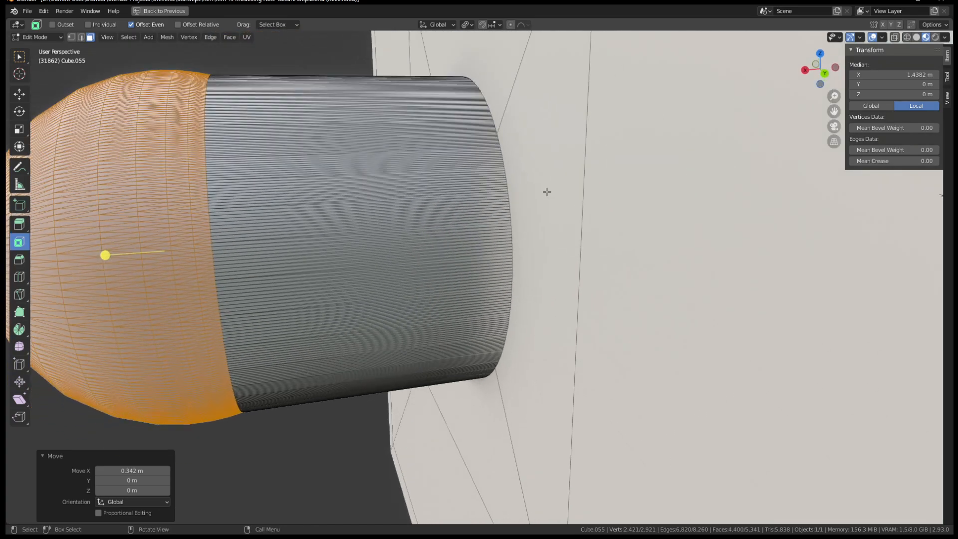
middle_drag(504, 257, 466, 165)
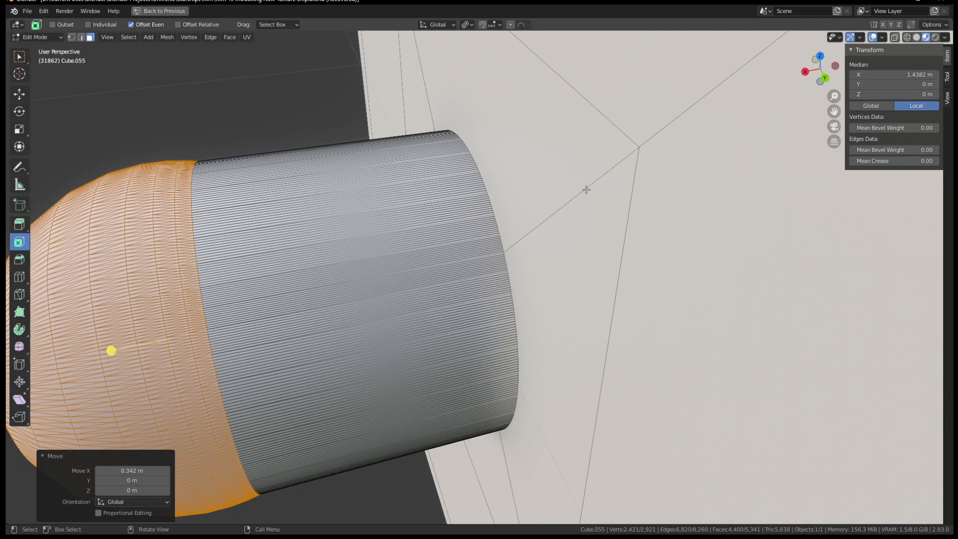
scroll(567, 214, down, 7)
scroll(511, 265, up, 2)
middle_drag(502, 268, 415, 306)
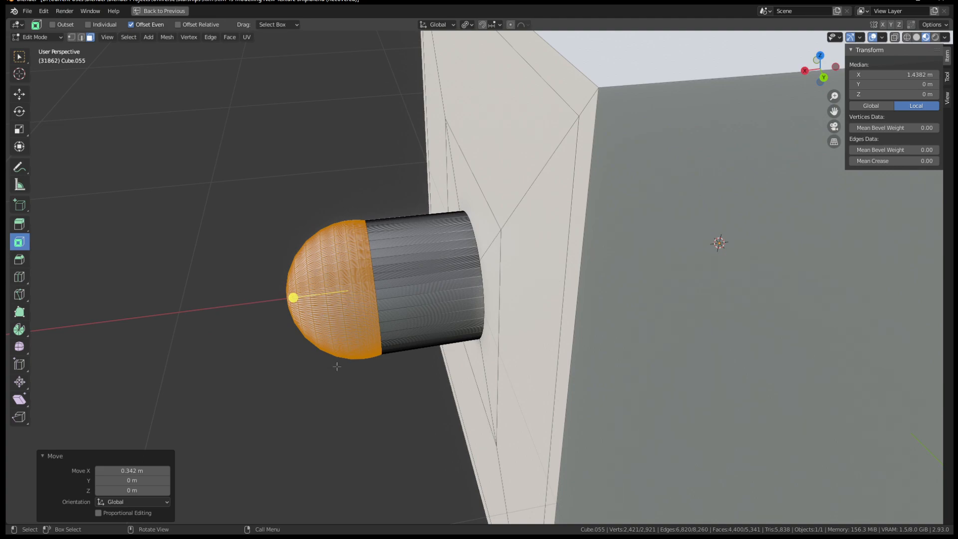
scroll(333, 371, up, 2)
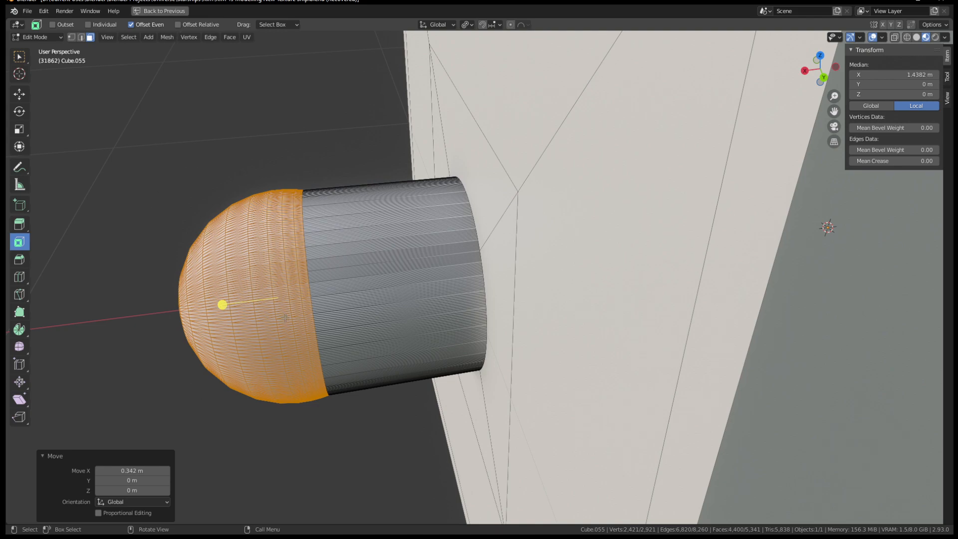
Move the dome back about -0.34 m along the X axis towards the cube and check it in Object Mode
key(g)
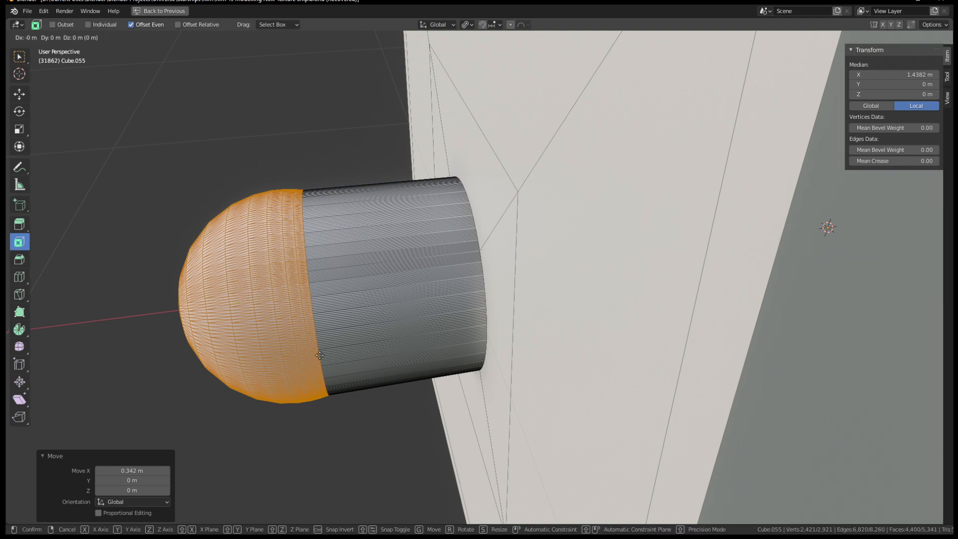
key(x)
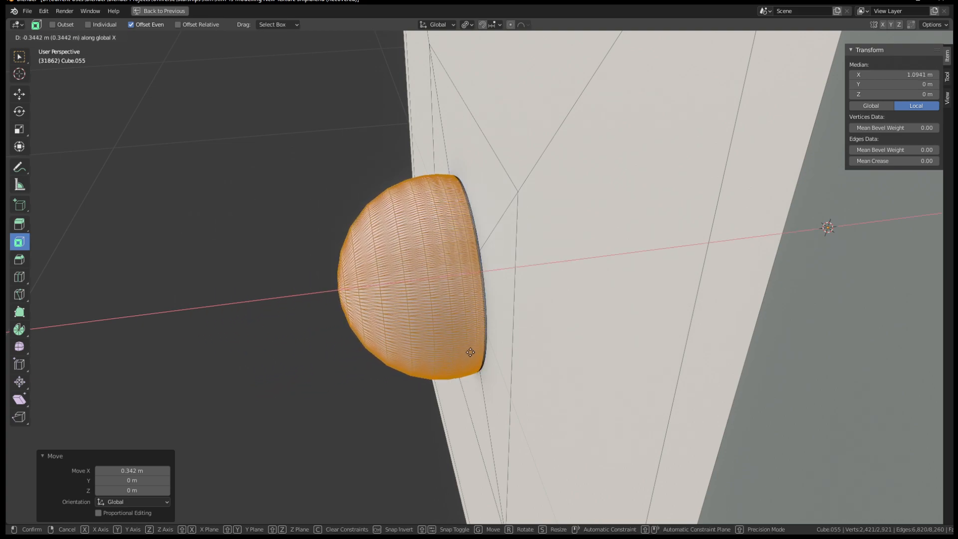
click(470, 352)
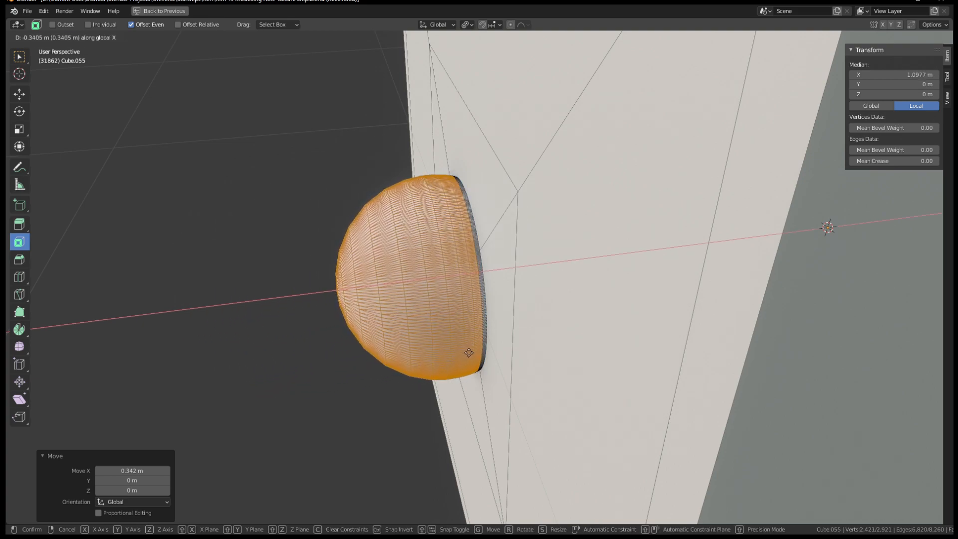
key(Tab)
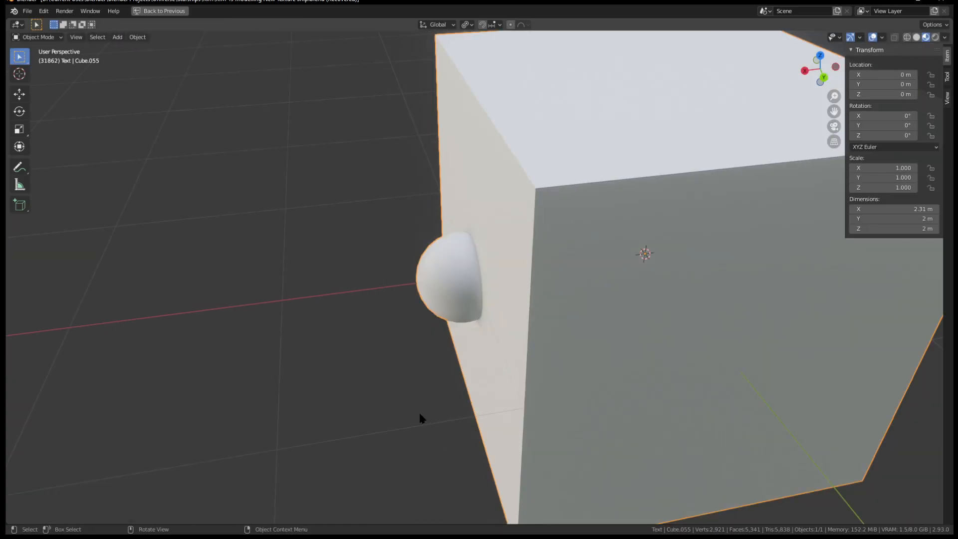
middle_drag(420, 418, 452, 242)
In Edit Mode with edge selection, select three neighbouring crosswise edges within one band of the dome
key(Tab)
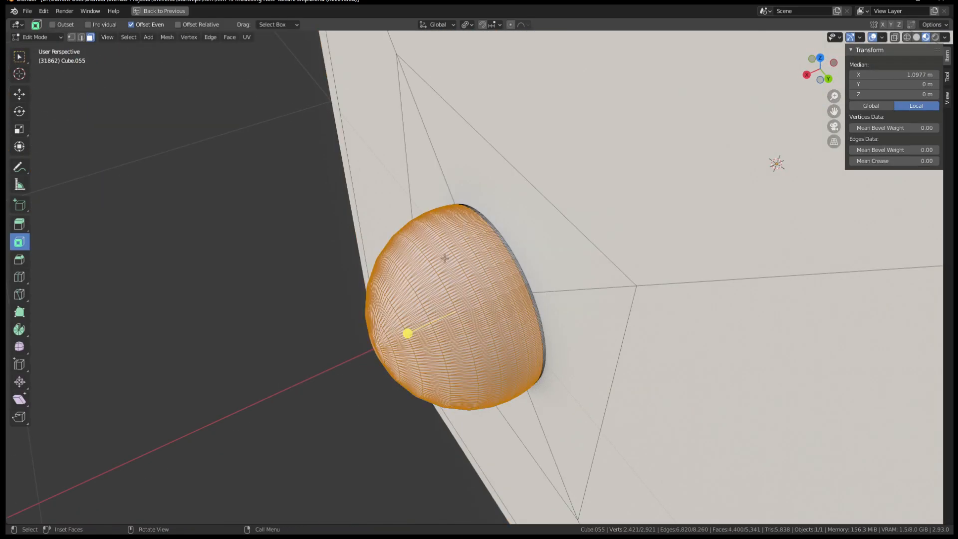
scroll(442, 330, up, 4)
key(2)
click(441, 310)
middle_drag(441, 311, 420, 265)
scroll(420, 265, up, 3)
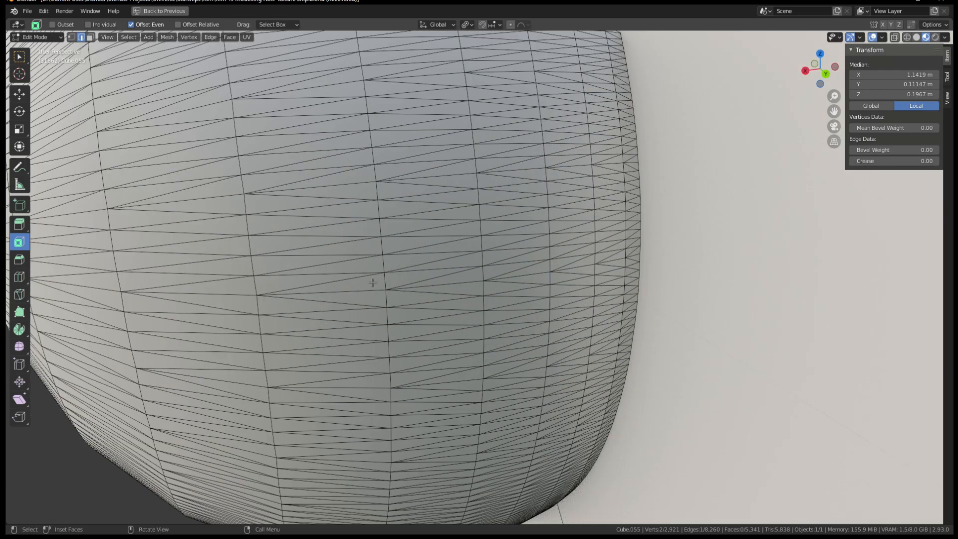
click(305, 276)
shift+click(320, 264)
shift+click(311, 256)
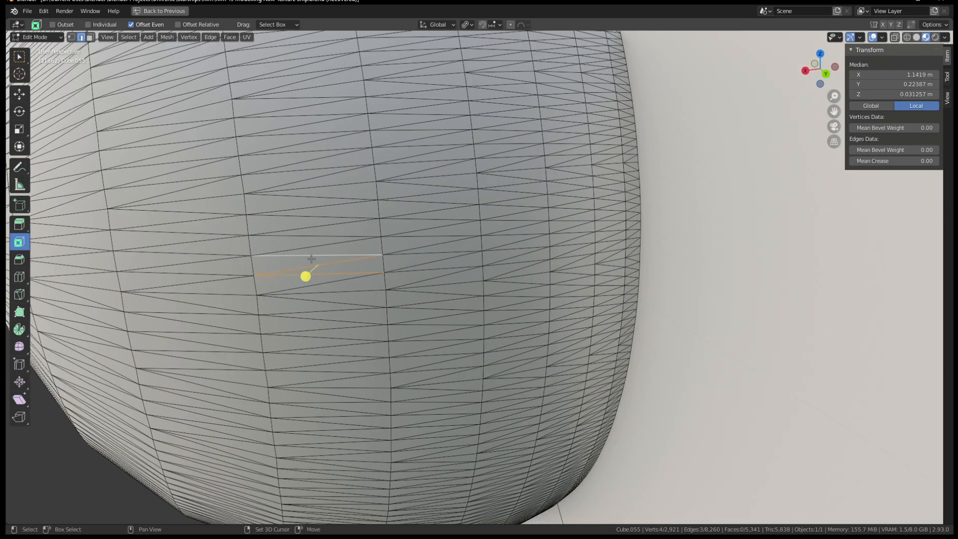
Select neighbouring edges in one band of the sphere and extend the edge selection along the shortest path
shift+click(329, 247)
shift+click(319, 235)
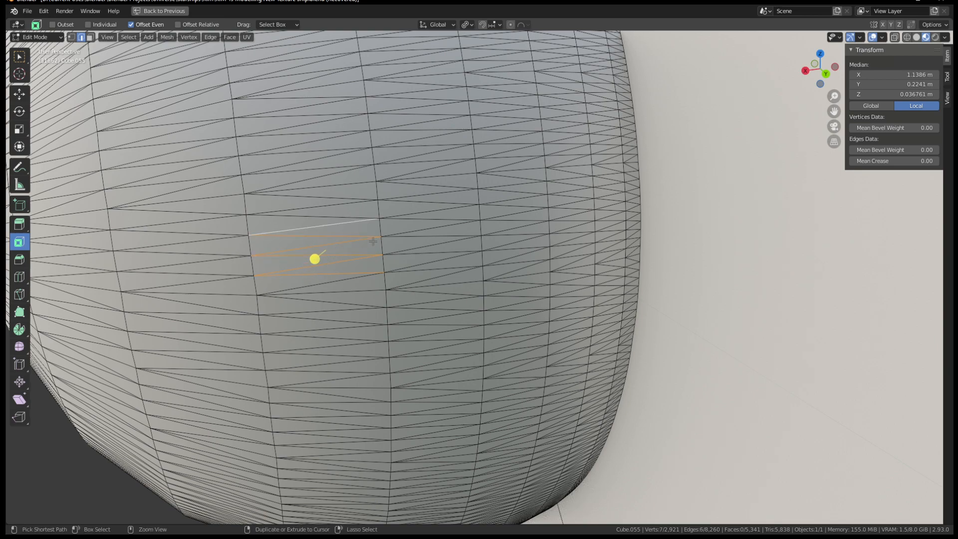
ctrl+click(327, 223)
ctrl+click(492, 153)
ctrl+shift+click(372, 241)
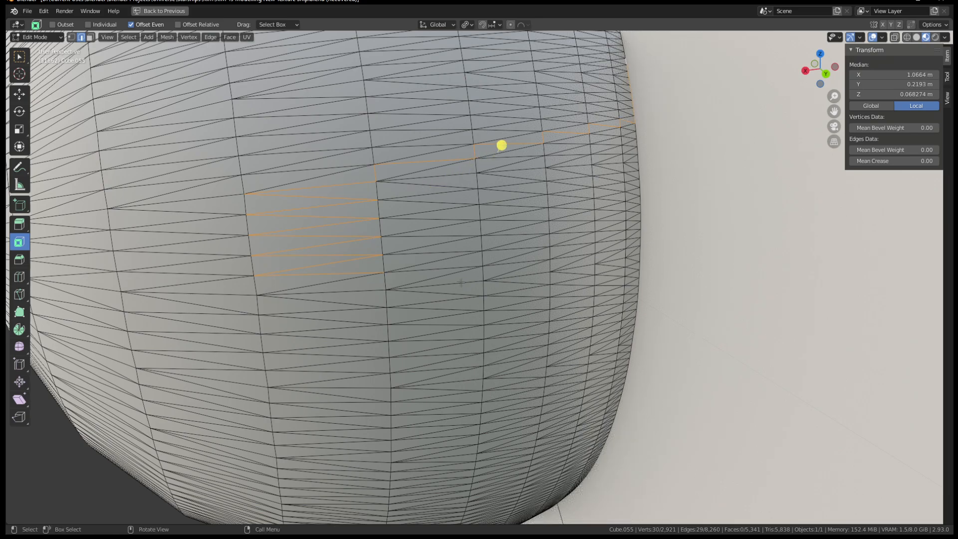
Clear the edge path selection and select the sphere's pole vertex in vertex select mode
scroll(463, 276, down, 10)
scroll(402, 373, up, 3)
click(402, 375)
middle_drag(402, 375, 448, 370)
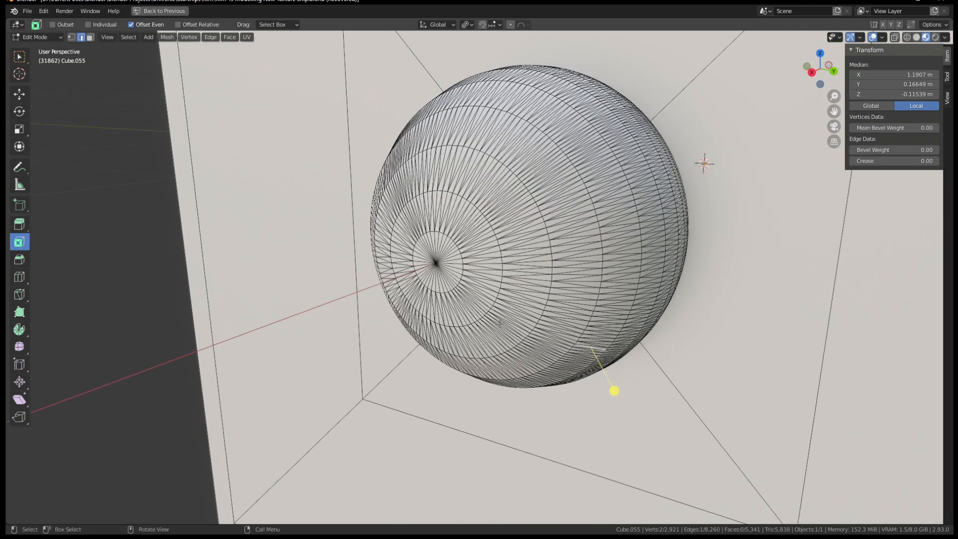
key(3)
key(1)
click(437, 266)
middle_drag(516, 331, 165, 333)
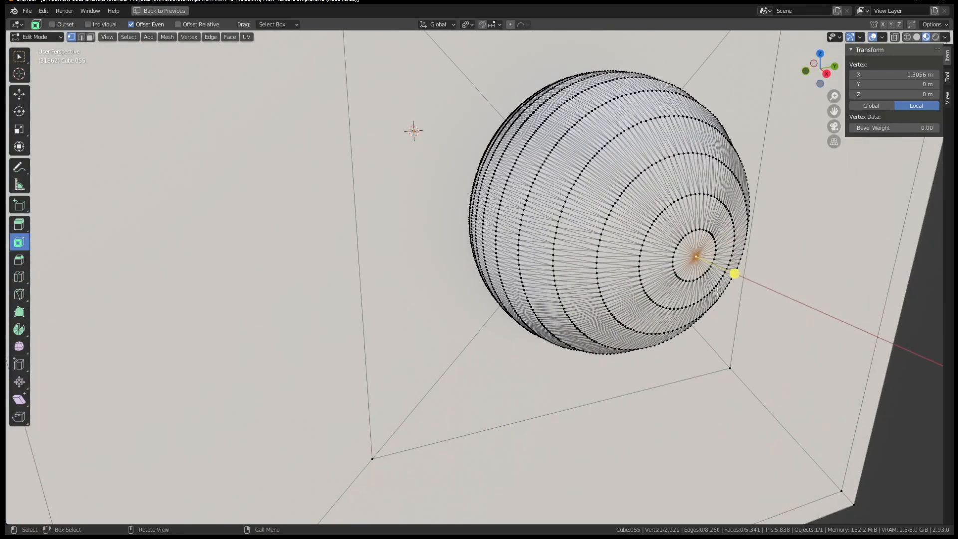
key(KP_Decimal)
key(c)
key(Escape)
key(c)
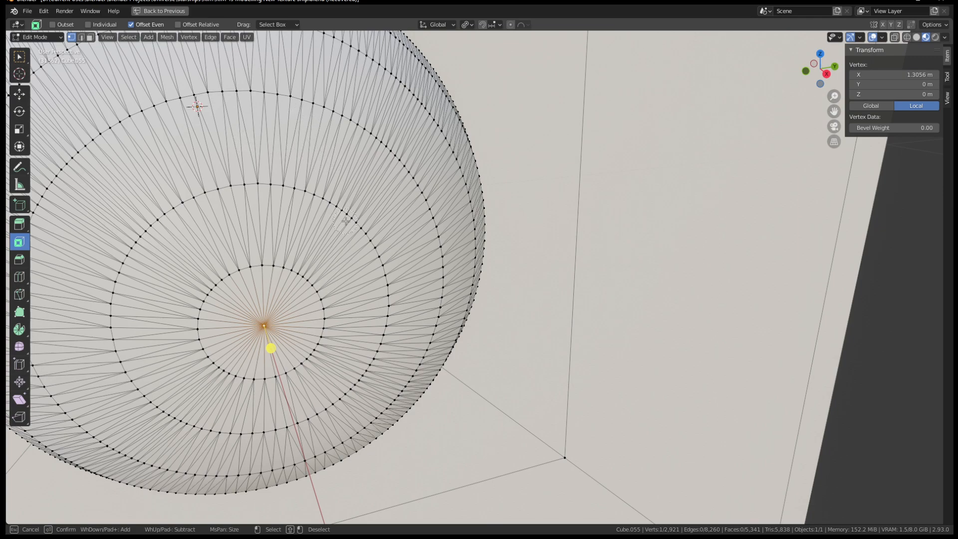
key(Escape)
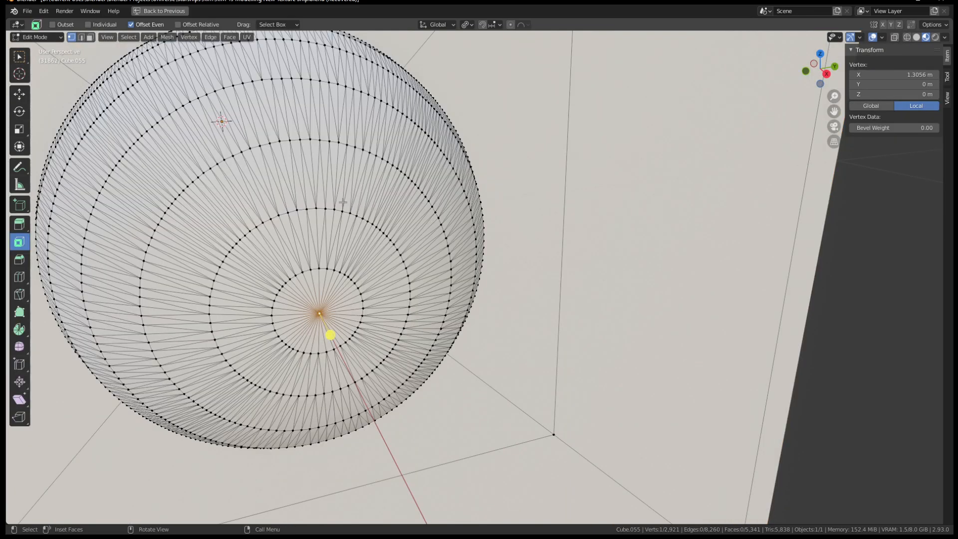
key(c)
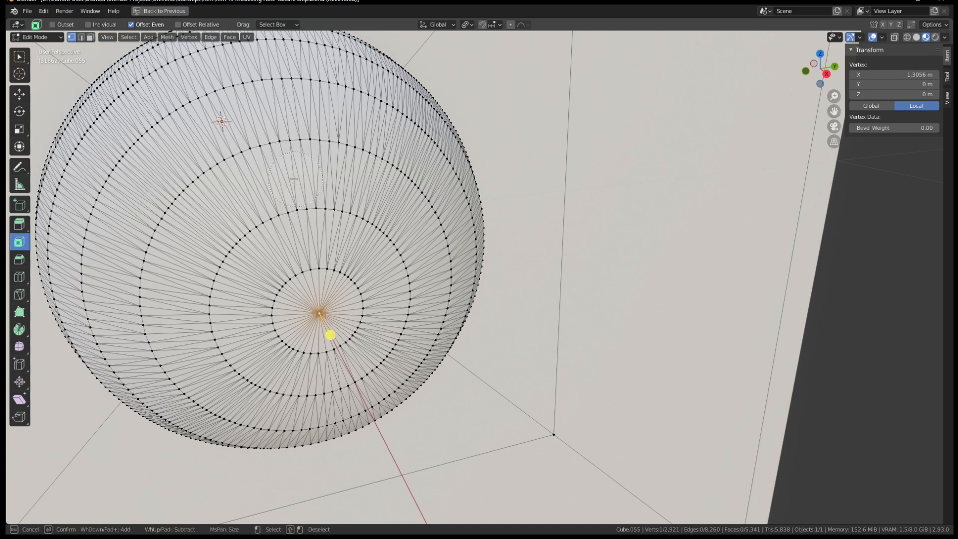
key(Escape)
scroll(273, 220, down, 5)
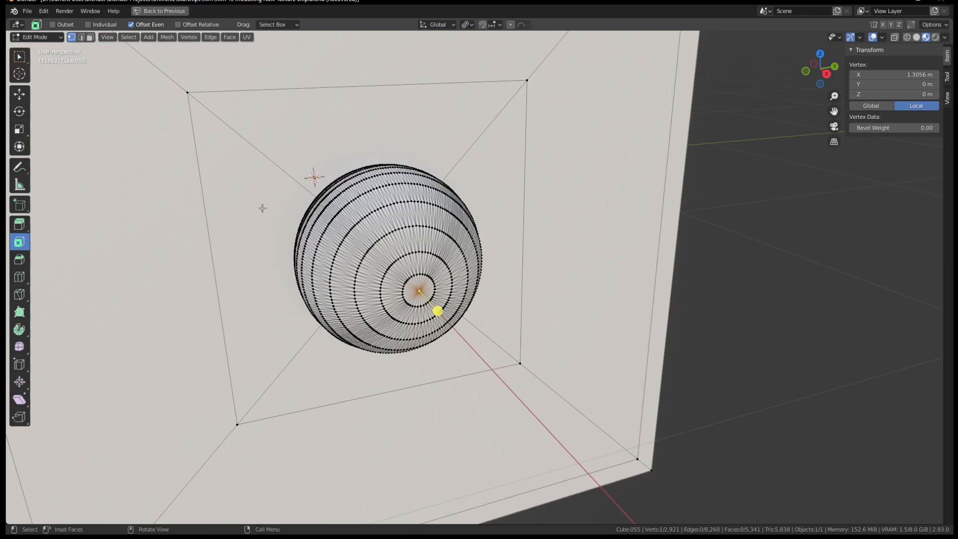
Activate the basic selection tool and circle-select a patch of vertices around the sphere's pole
click(19, 56)
scroll(327, 222, up, 3)
key(c)
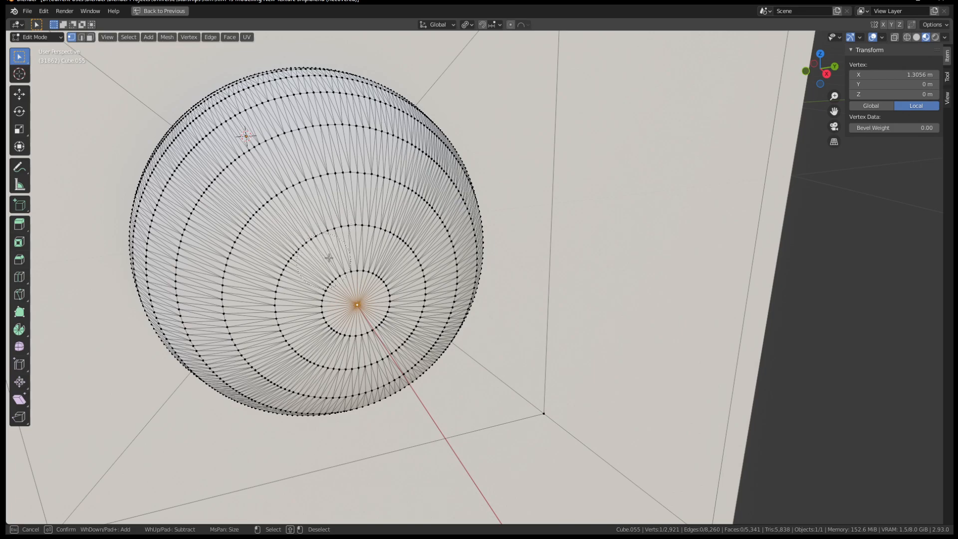
drag(326, 259, 384, 246)
key(Escape)
scroll(427, 280, up, 4)
key(c)
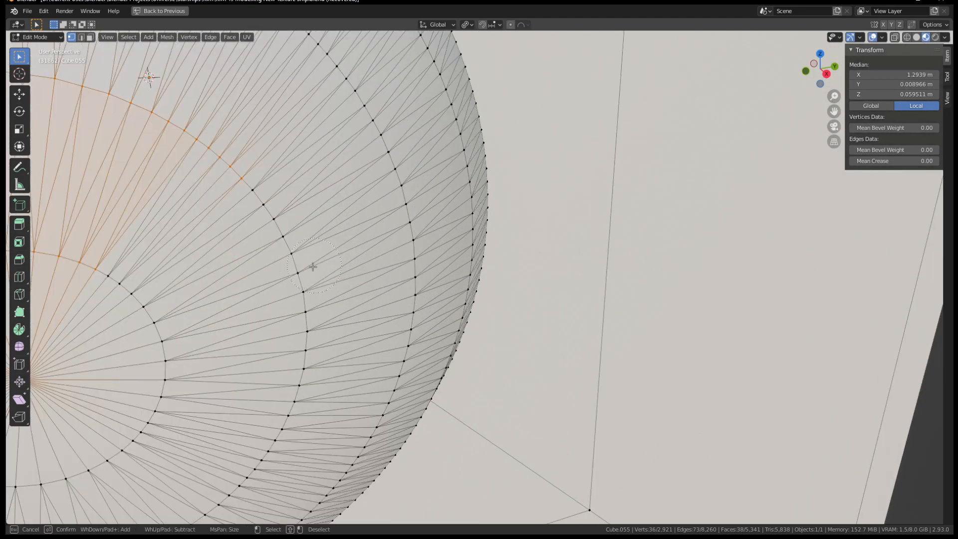
key(Escape)
scroll(240, 279, down, 4)
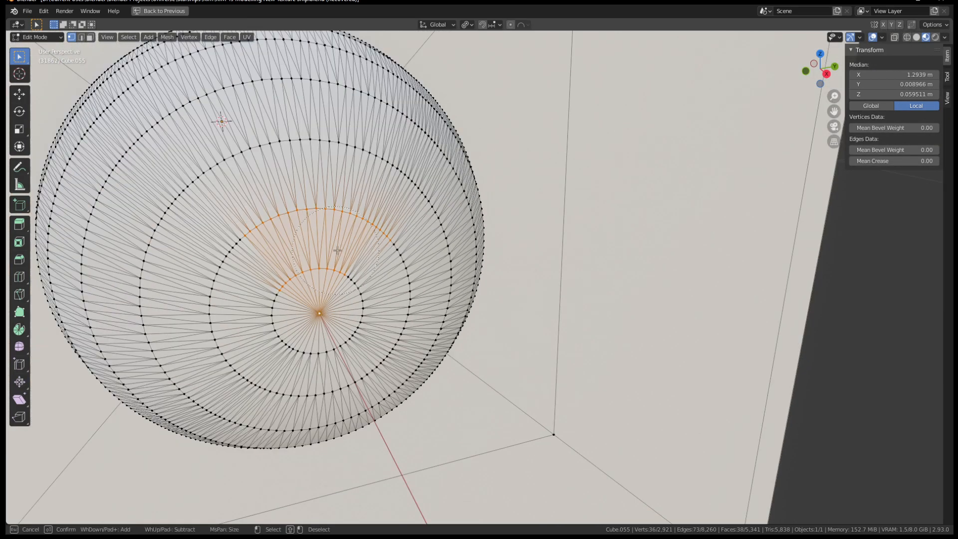
Deselect everything and circle-select only the pole vertex of the sphere
key(alt+a)
key(c)
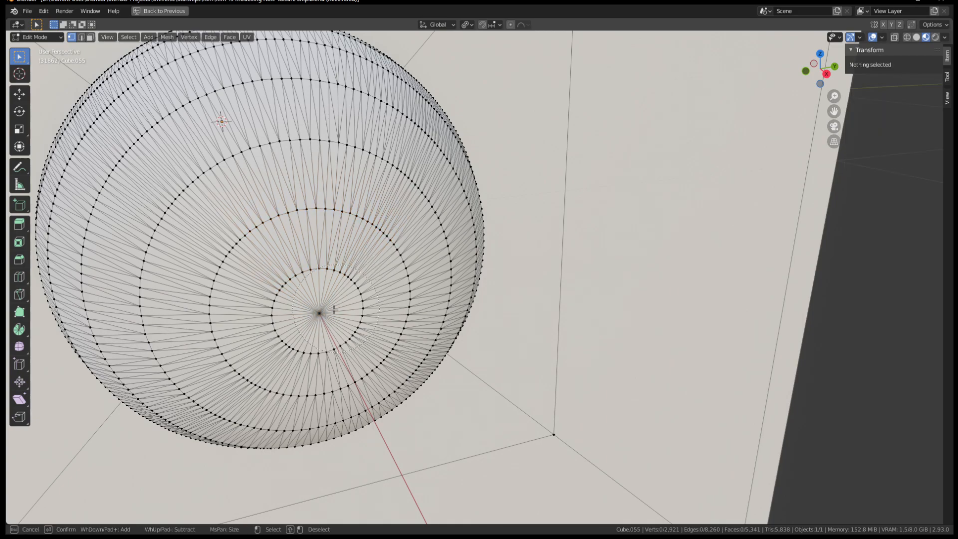
click(310, 320)
key(Escape)
scroll(353, 319, up, 1)
middle_drag(355, 285, 337, 259)
key(x)
click(338, 269)
scroll(328, 230, up, 2)
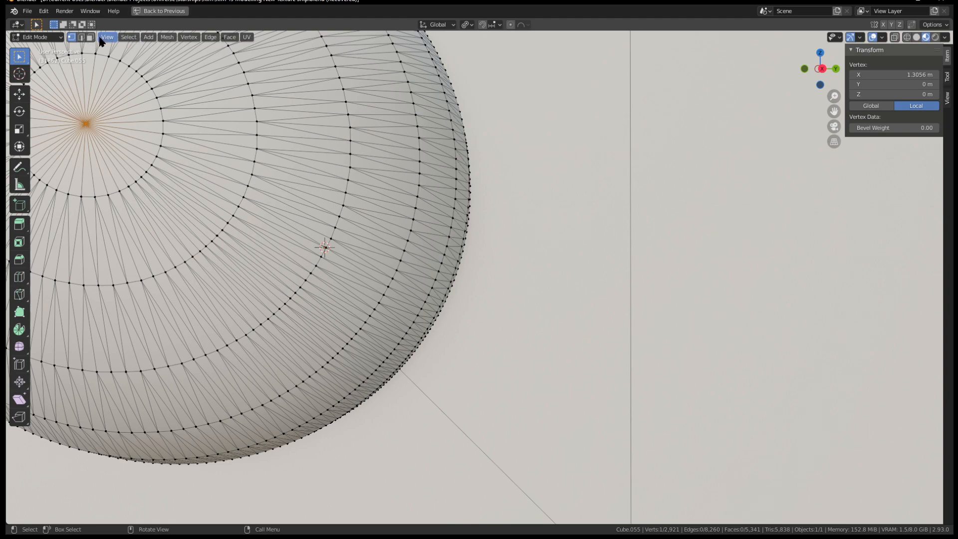
Circle-select all edges between the second and third rings around the sphere's pole in edge select mode and delete them
click(81, 37)
key(c)
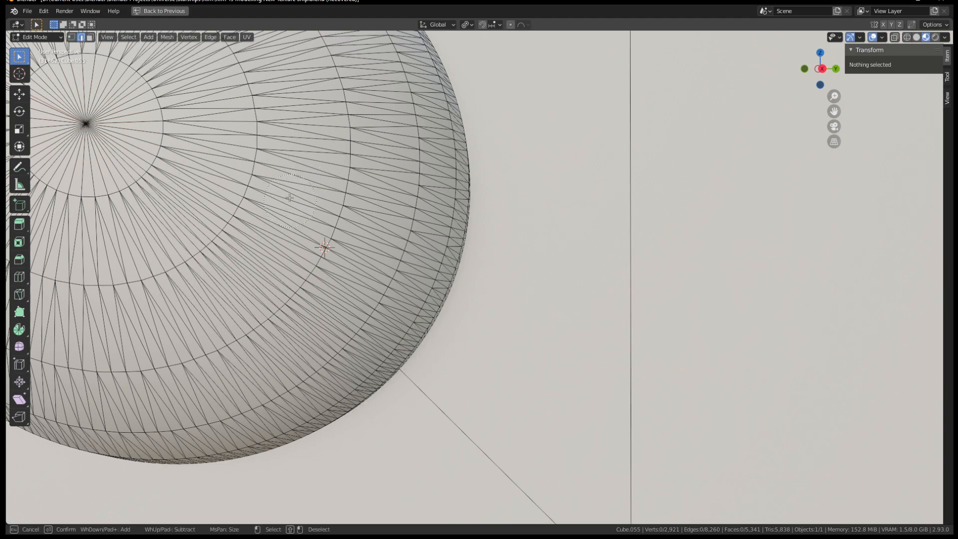
drag(290, 200, 290, 144)
right_click(293, 164)
scroll(287, 205, down, 3)
middle_drag(331, 207, 332, 206)
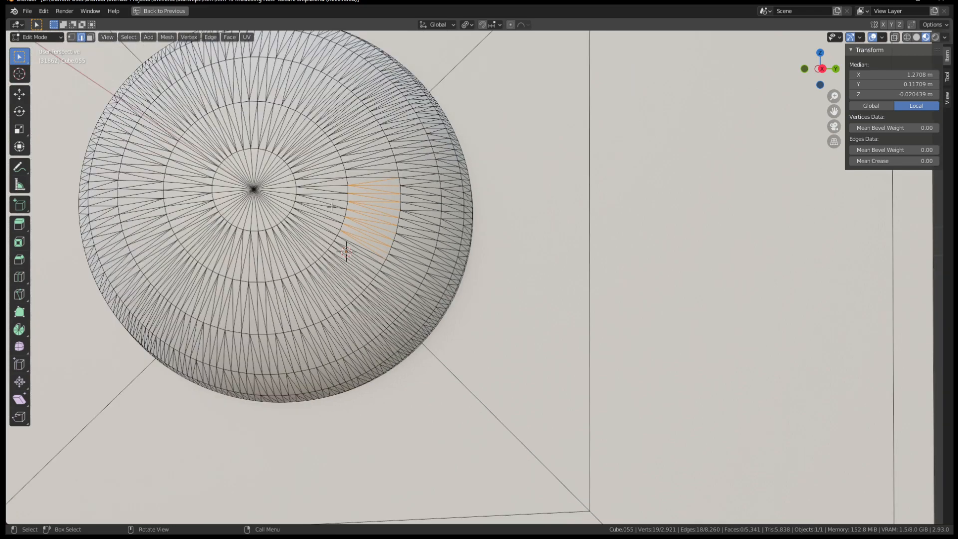
key(c)
mouse_move(348, 257)
mouse_down()
mouse_move(307, 292)
mouse_move(202, 290)
mouse_move(150, 245)
mouse_move(142, 167)
mouse_move(180, 102)
mouse_move(254, 82)
mouse_move(325, 97)
mouse_move(359, 149)
mouse_move(368, 192)
mouse_up()
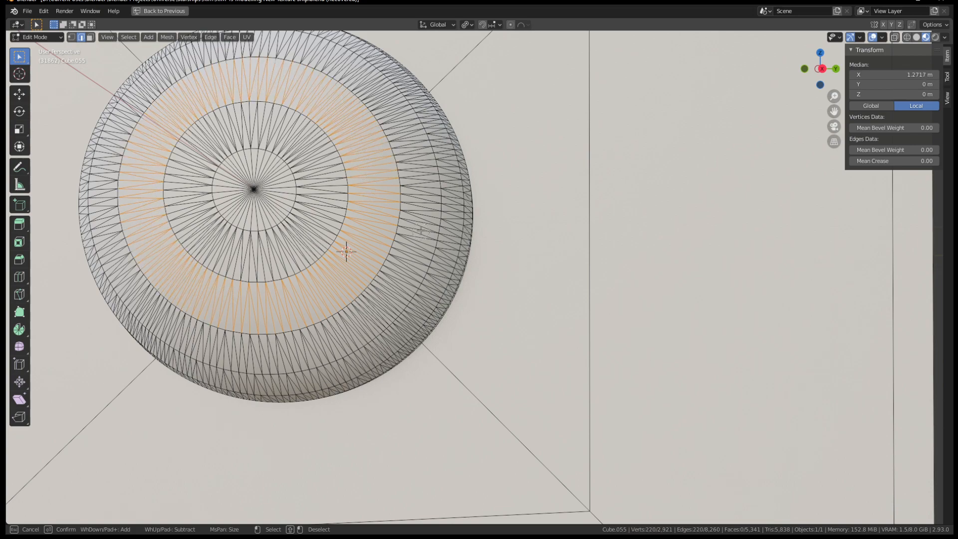
right_click(346, 252)
key(x)
click(348, 314)
middle_drag(342, 250, 347, 223)
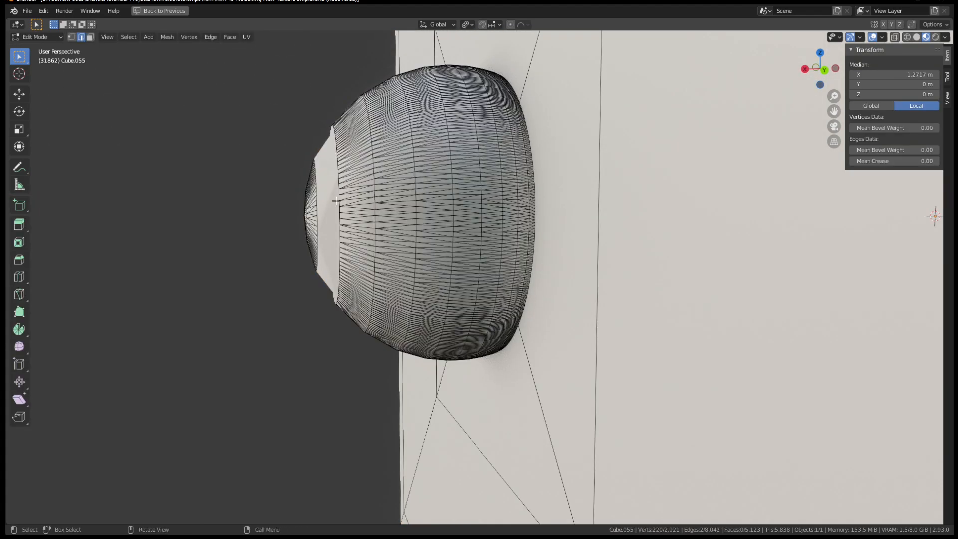
Undo the edge deletion and reselect the ring of edges around the sphere's pole
key(Tab)
key(Tab)
ctrl+alt+click(333, 273)
middle_drag(334, 272, 457, 287)
scroll(322, 248, up, 3)
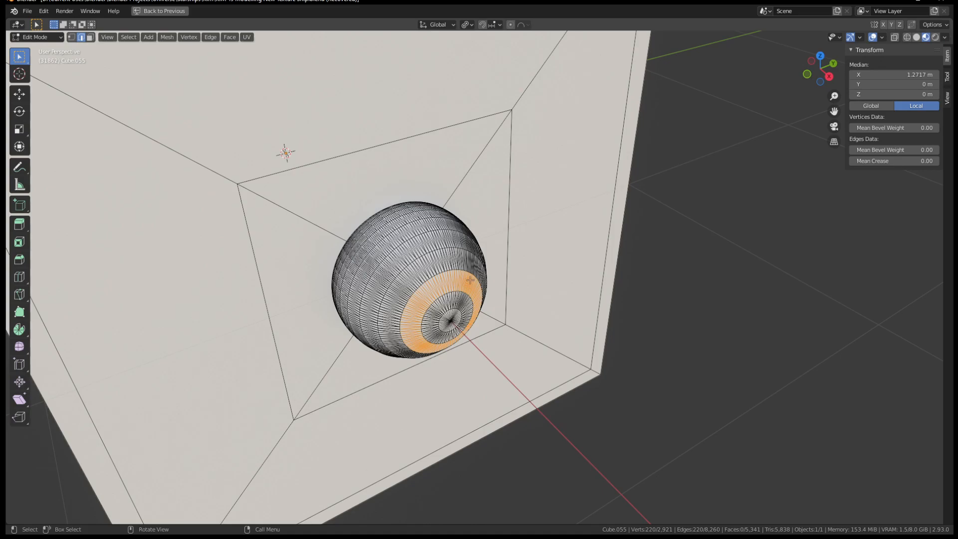
scroll(462, 285, up, 5)
key(1)
middle_drag(356, 229, 393, 241)
middle_drag(428, 279, 361, 238)
scroll(430, 249, up, 2)
scroll(430, 248, down, 4)
middle_drag(430, 249, 487, 264)
Return to Object Mode and delete the cube with the attached sphere
key(Tab)
scroll(389, 283, down, 2)
scroll(494, 271, down, 2)
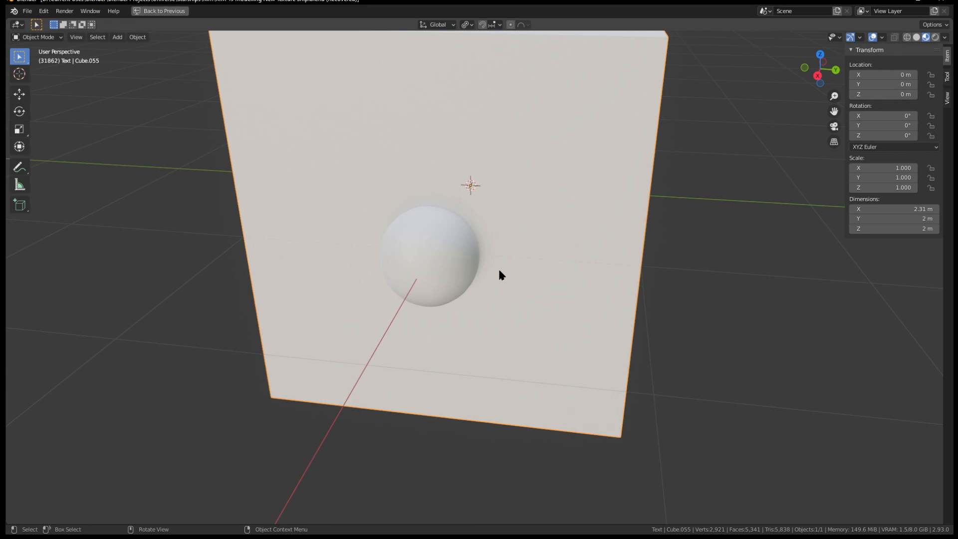
scroll(484, 258, down, 5)
middle_drag(484, 258, 492, 289)
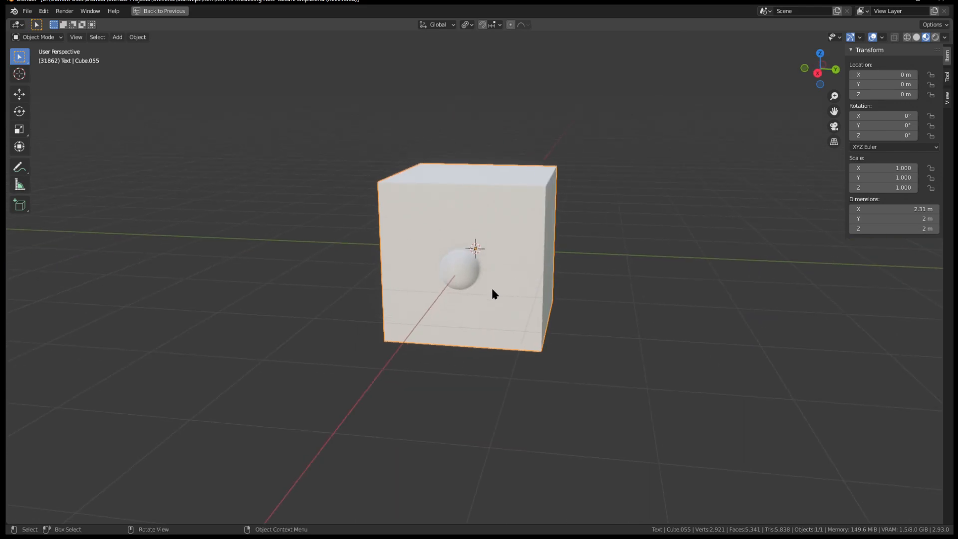
key(x)
click(519, 284)
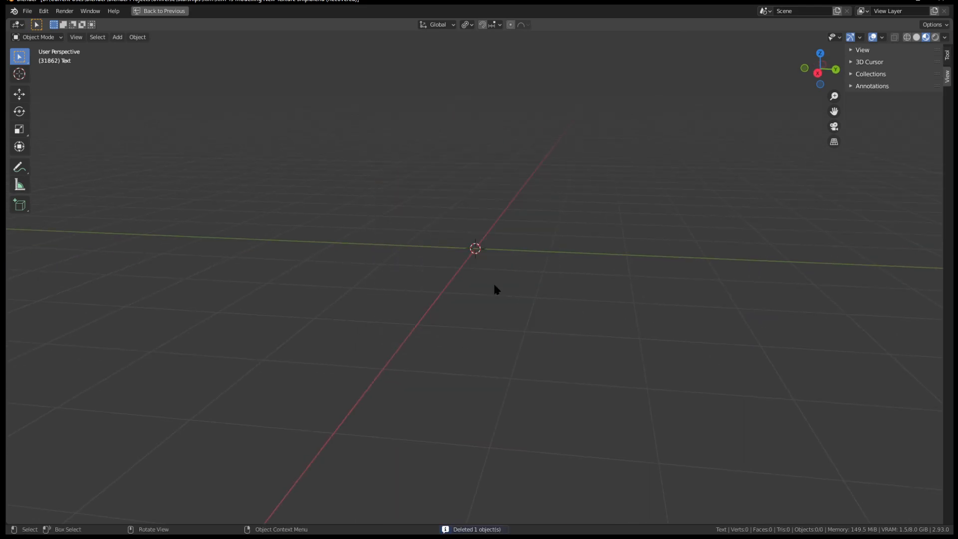
Reveal the hidden ship objects and open the ship mesh in Edit Mode at the round glass sphere on its hull
key(alt+h)
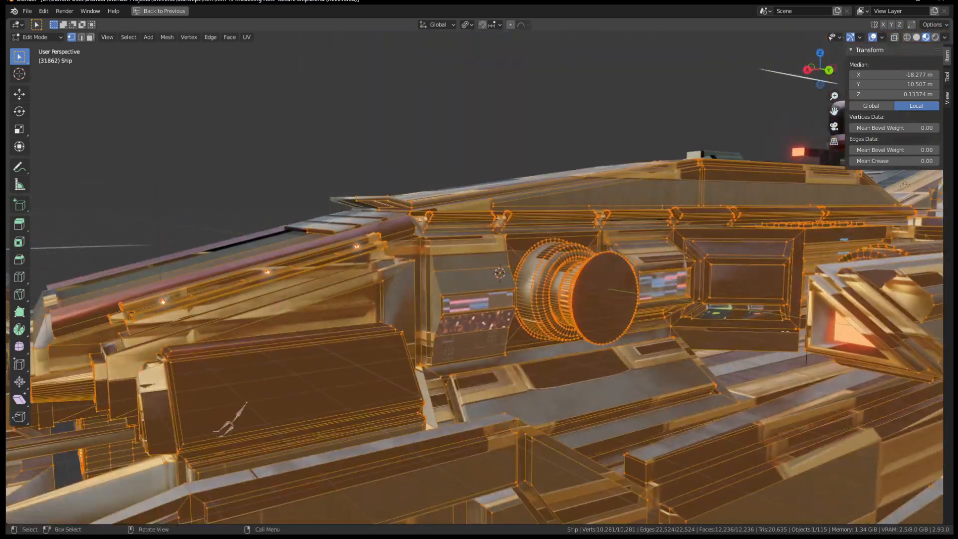
key(Tab)
key(shift+grave)
key(w)
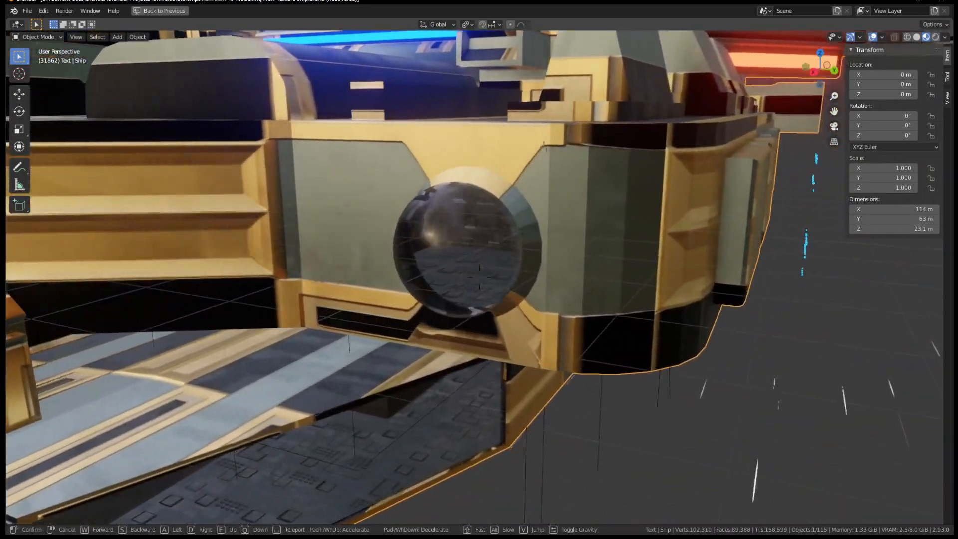
click(480, 282)
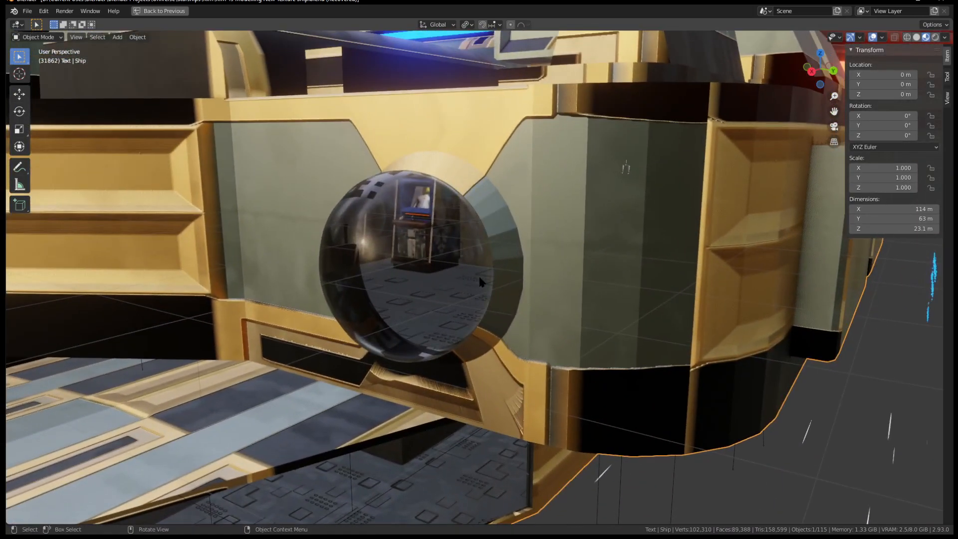
key(Tab)
scroll(387, 274, up, 1)
scroll(386, 274, down, 1)
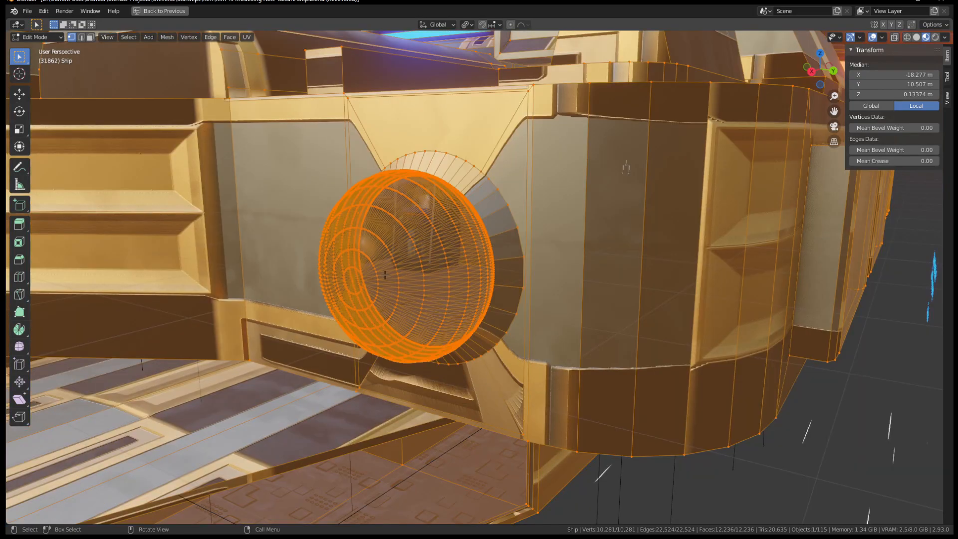
Try dissolving all selected vertices of the ship mesh and undo the operation
scroll(363, 284, up, 4)
scroll(363, 284, down, 4)
key(x)
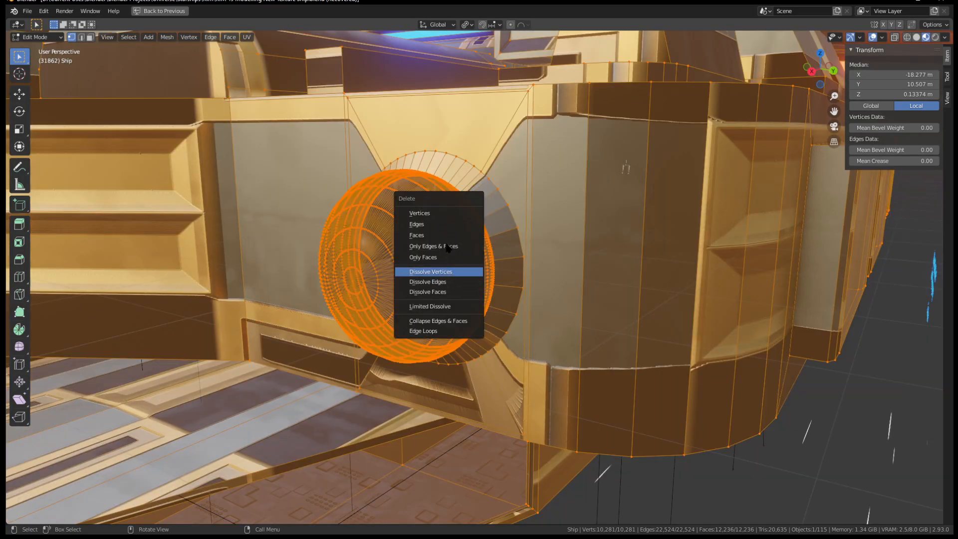
click(430, 271)
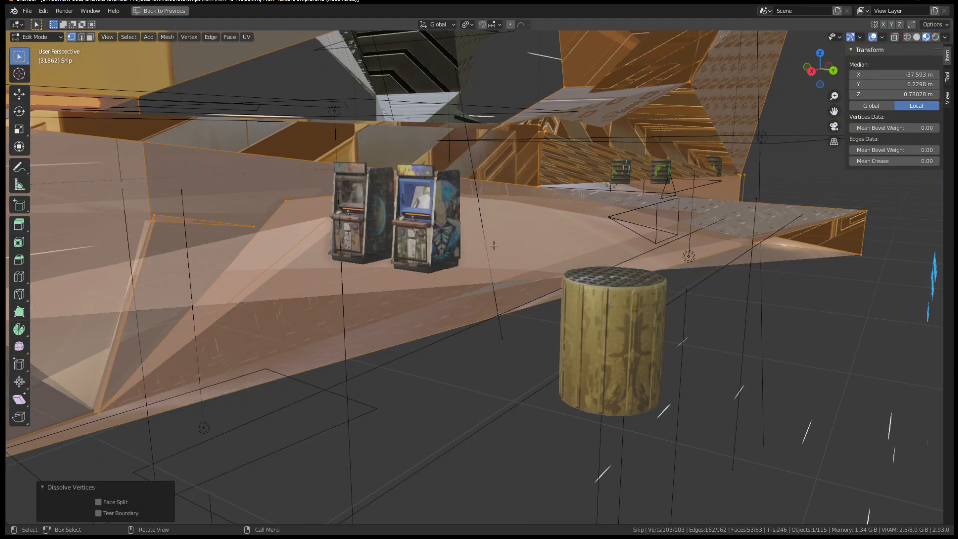
key(ctrl+z)
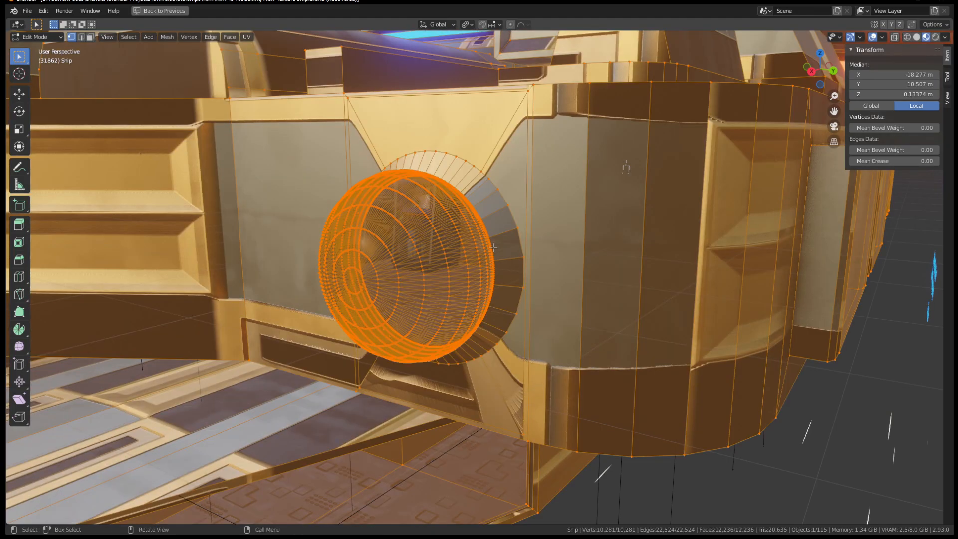
Select the glass sphere's pole vertex, grow the selection over the whole sphere and its surrounding rim, and dissolve these vertices
key(Tab)
key(Tab)
key(3)
key(1)
click(353, 282)
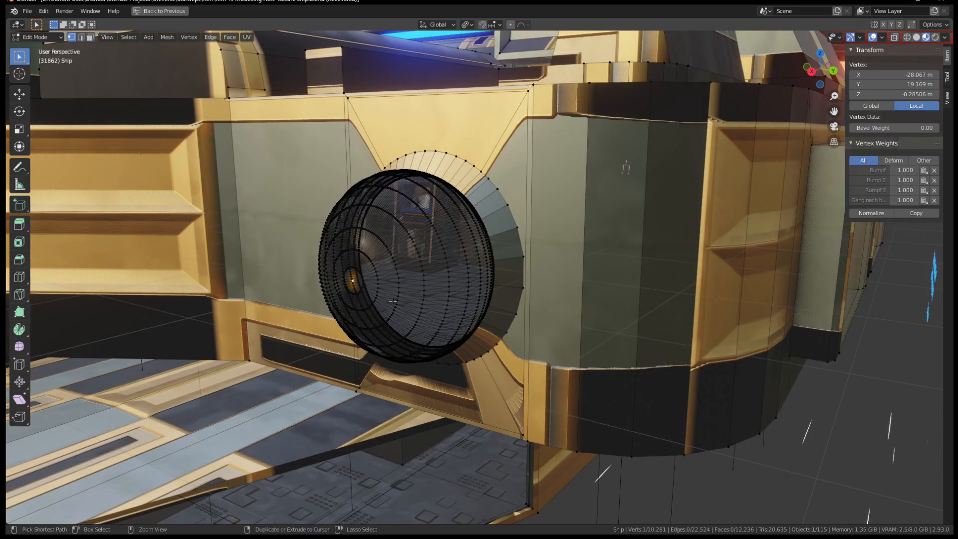
key(ctrl+KP_Add)
key(ctrl+KP_Add)
key(ctrl+KP_Add)
key(ctrl+KP_Add)
key(ctrl+KP_Add)
key(ctrl+KP_Add)
key(ctrl+KP_Add)
key(ctrl+KP_Add)
key(ctrl+KP_Add)
key(ctrl+KP_Add)
key(ctrl+KP_Add)
key(ctrl+KP_Add)
key(ctrl+KP_Add)
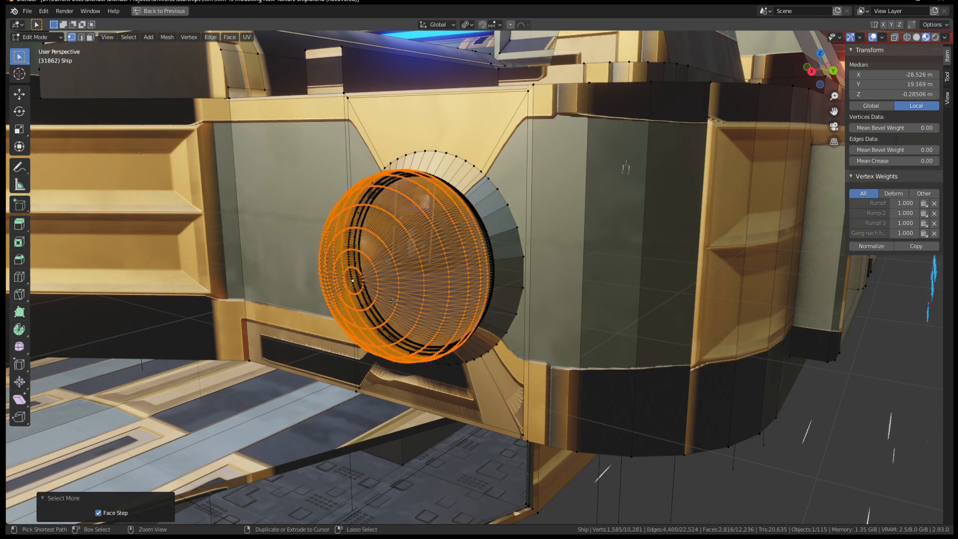
key(x)
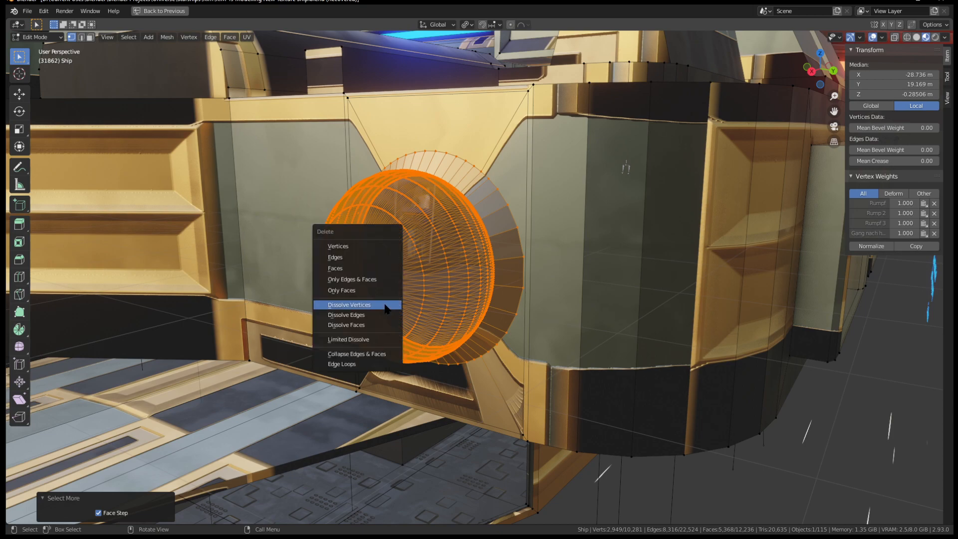
click(385, 305)
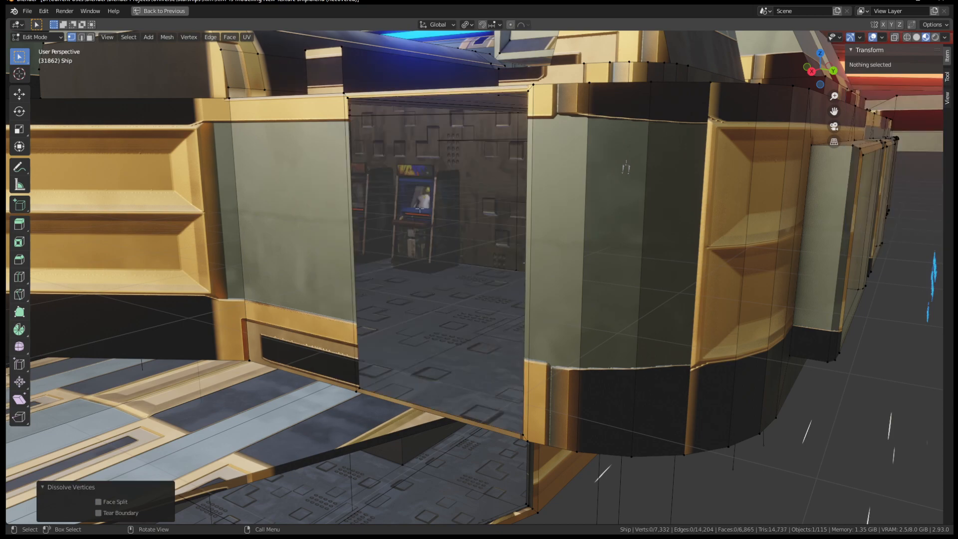
Select the flat rectangular panel in the hull opening by its corner vertices and switch to face select mode
key(3)
key(1)
alt+click(348, 96)
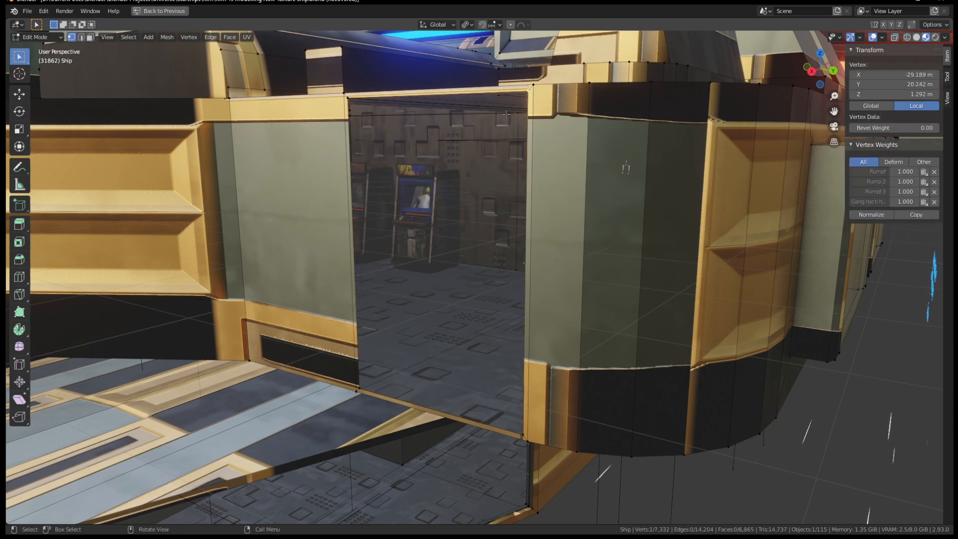
shift+click(359, 387)
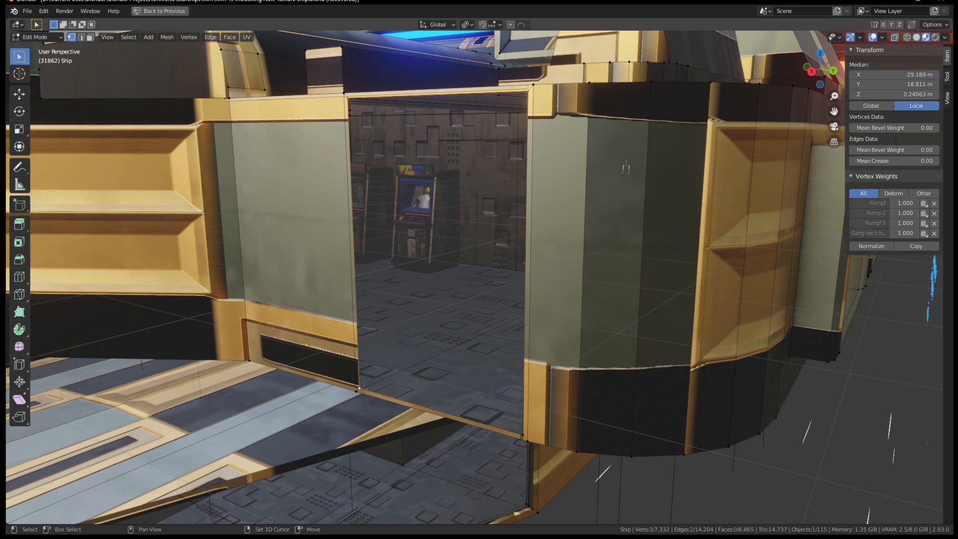
shift+click(525, 432)
key(3)
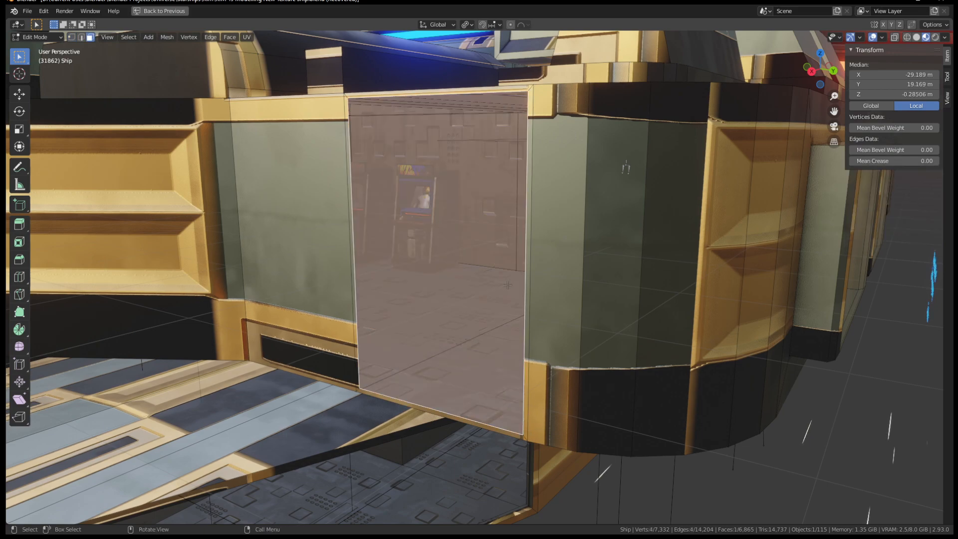
Restore the full workspace layout and make Material.368 the active slot in the ship's material list
key(ctrl+space)
right_click(366, 169)
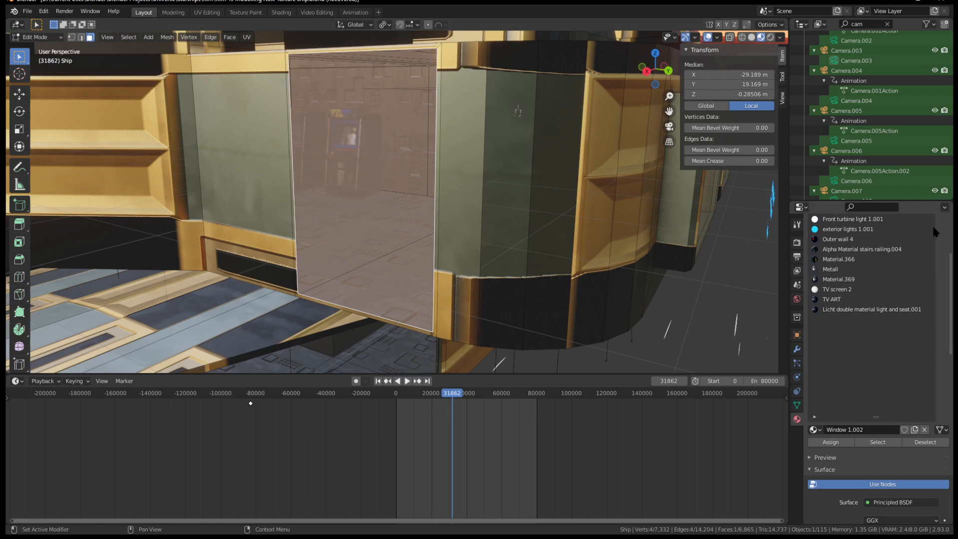
scroll(936, 230, up, 5)
click(832, 254)
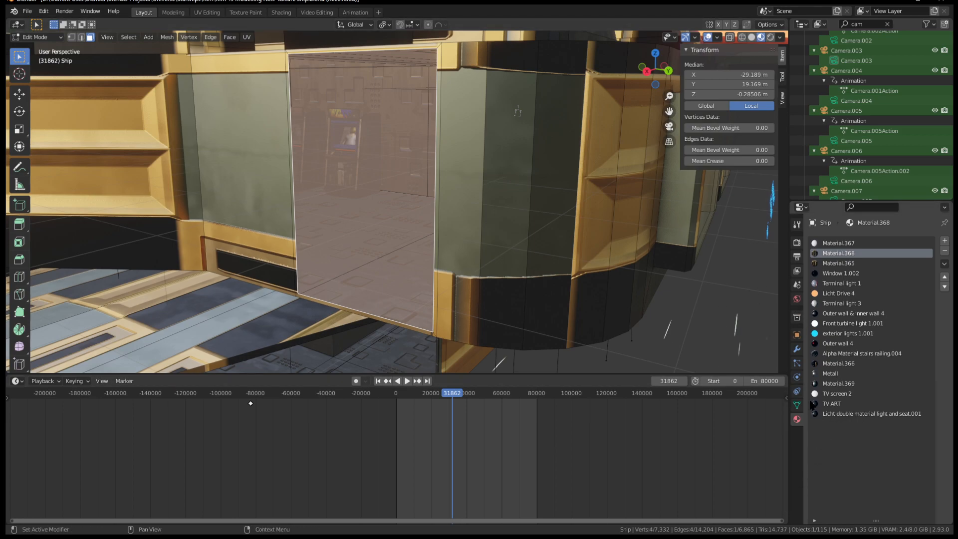
scroll(438, 425, up, 1)
Set the current frame to 15539 and, in solid shading, dissolve the rectangular panel's inner vertices and select the merged face
drag(440, 394, 423, 393)
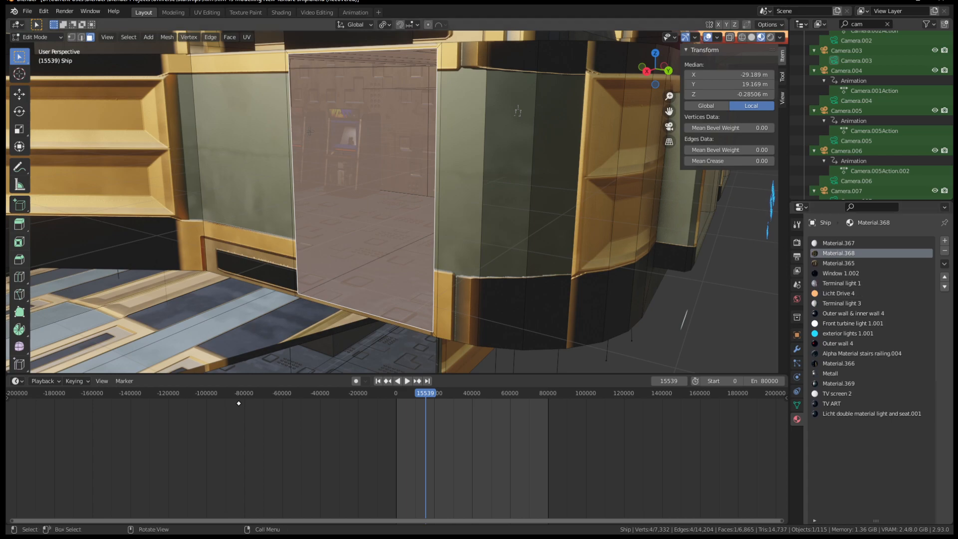
click(751, 37)
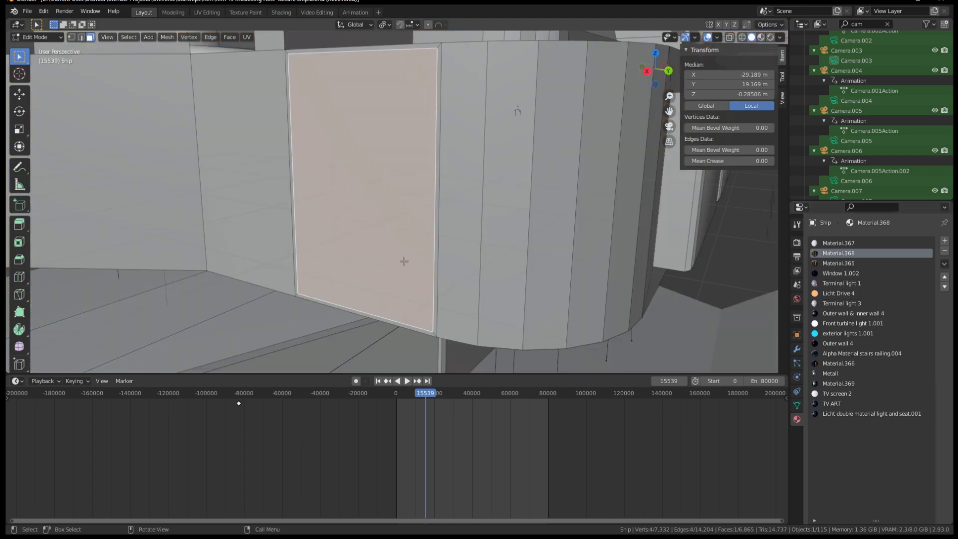
click(388, 195)
right_click(399, 135)
click(364, 208)
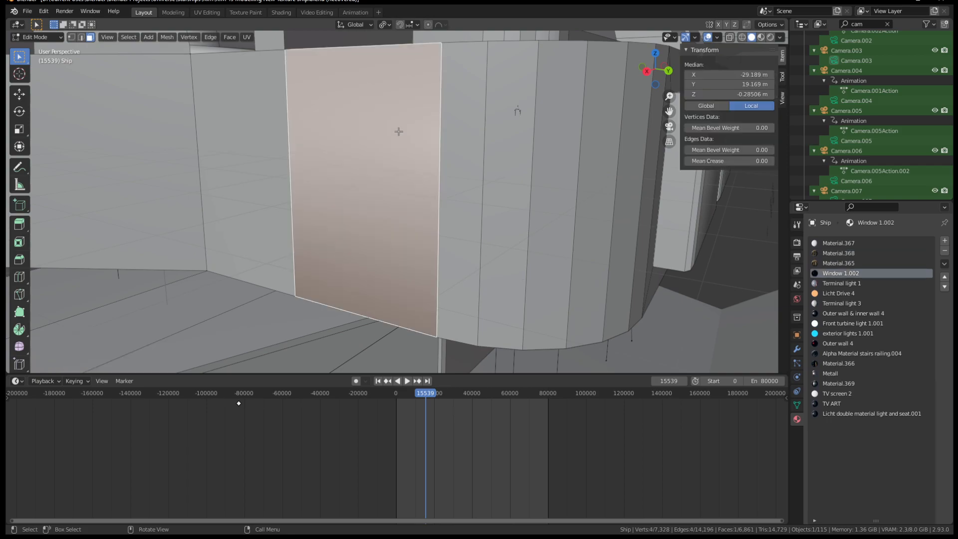
Switch to material preview shading and assign Material.368 to the selected panel face
click(760, 38)
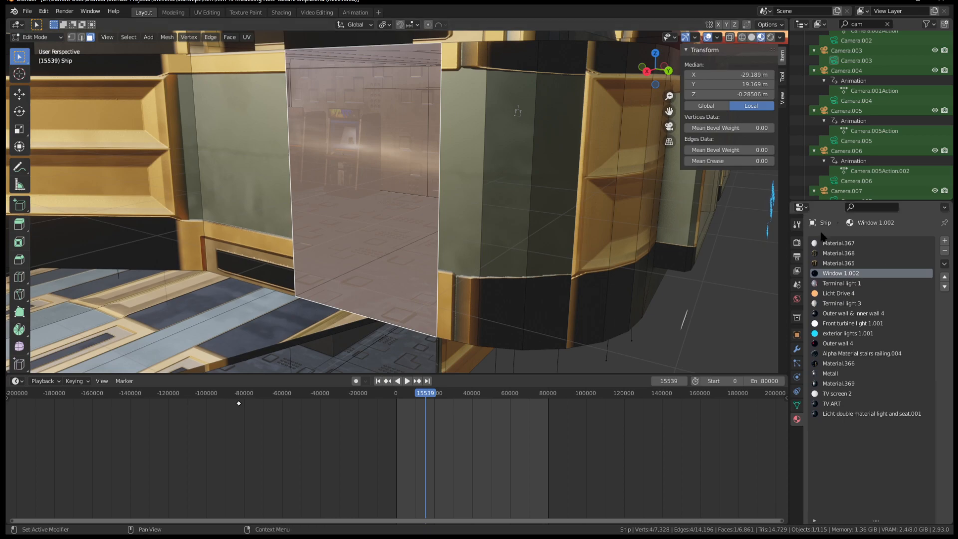
click(838, 253)
scroll(851, 448, down, 6)
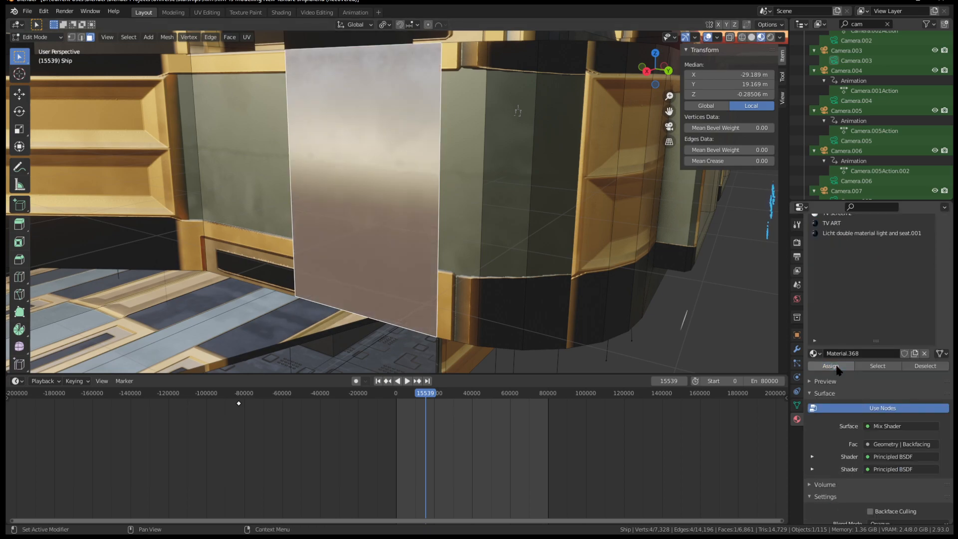
scroll(528, 295, up, 4)
scroll(528, 295, down, 2)
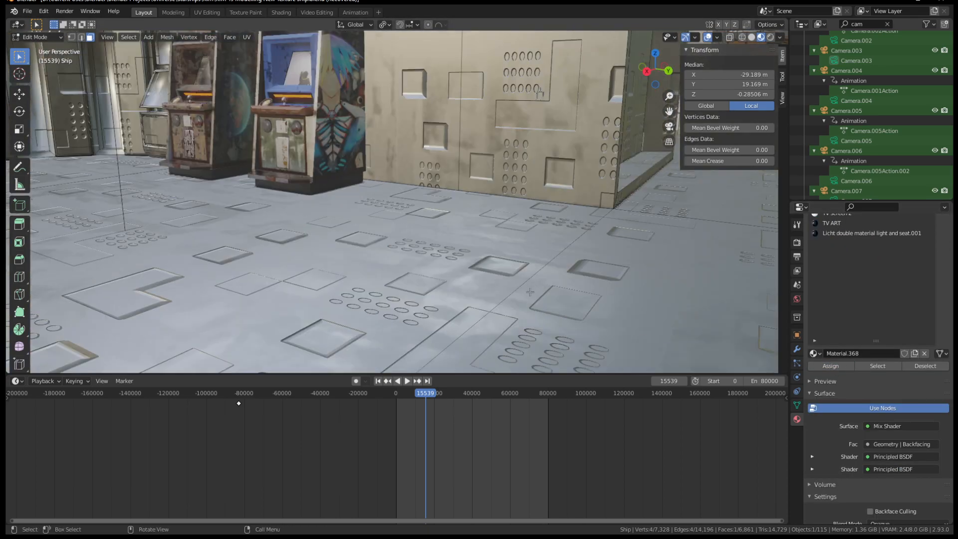
In solid shading, inset the panel face twice, by about 0.075 m and then about 0.093 m
key(KP_Decimal)
scroll(913, 238, up, 6)
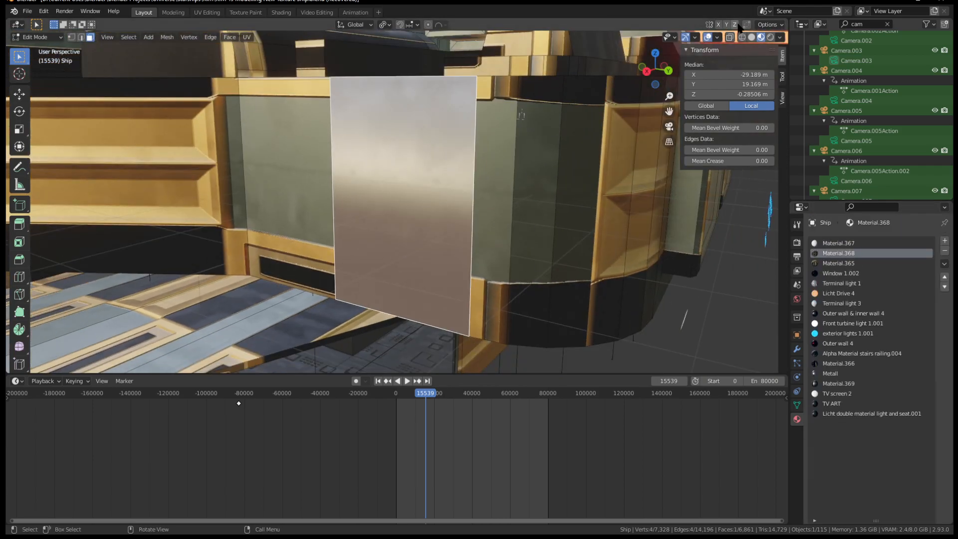
click(751, 37)
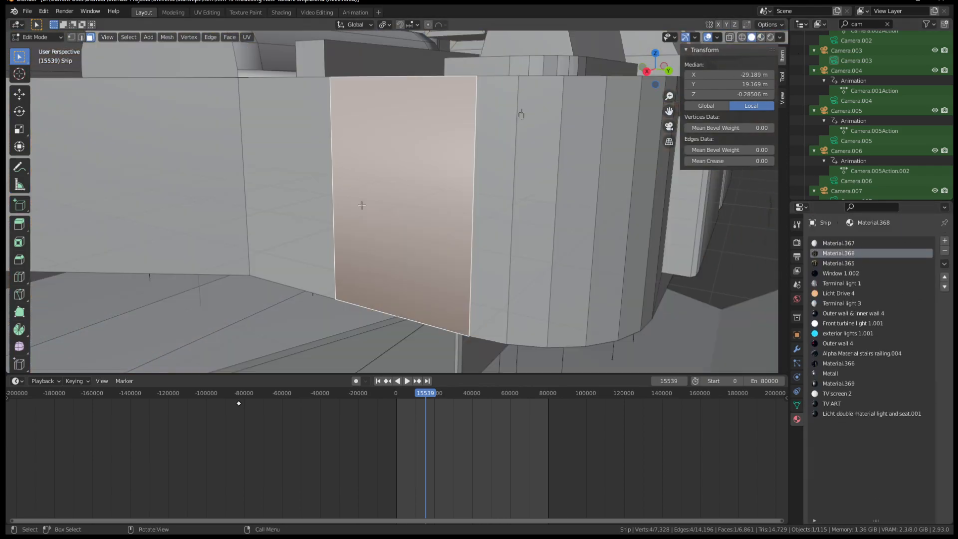
key(i)
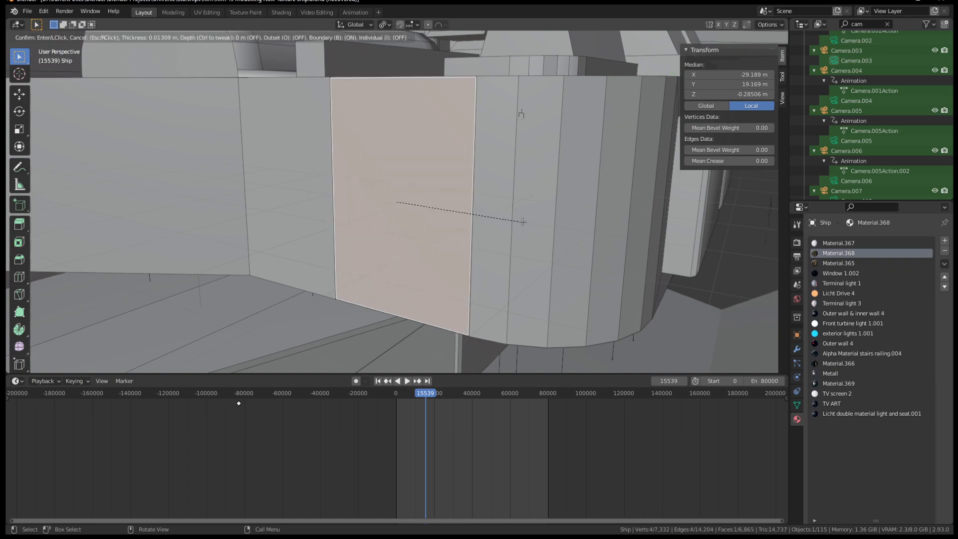
click(519, 220)
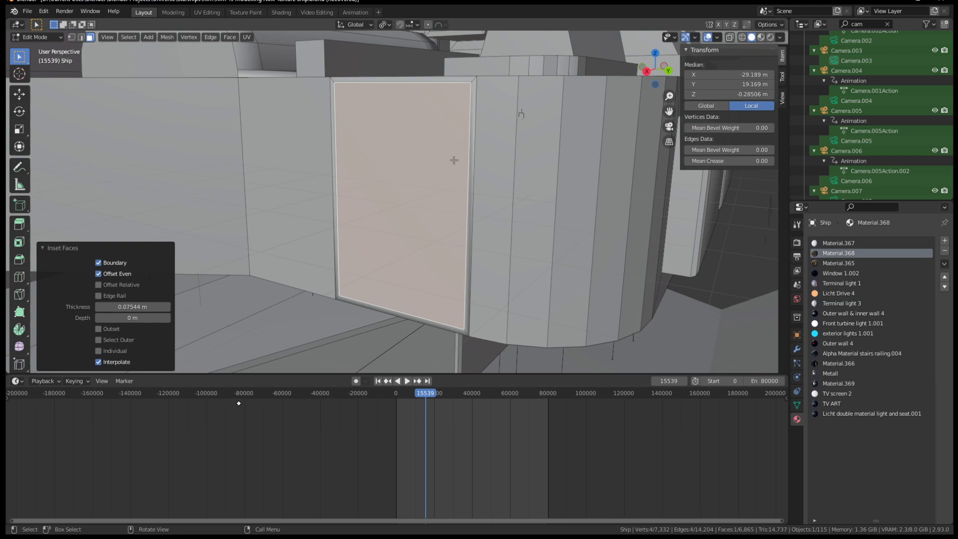
click(466, 149)
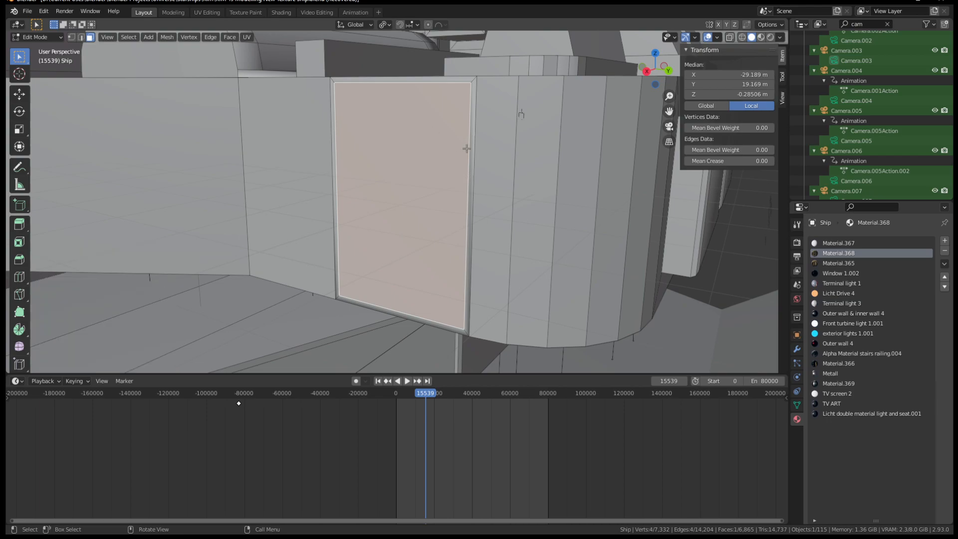
key(i)
click(450, 186)
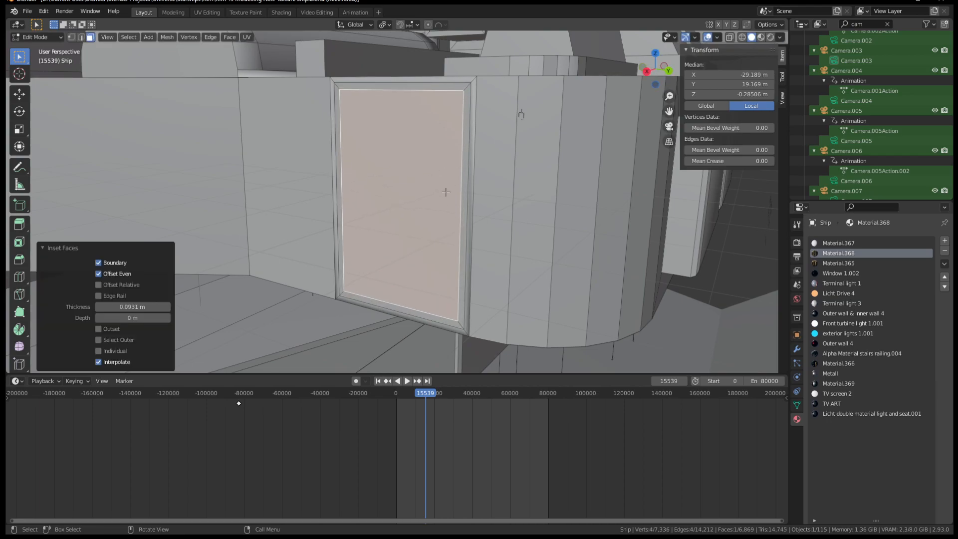
Subdivide the inner panel face with 5 cuts
middle_drag(465, 165, 450, 171)
right_click(404, 131)
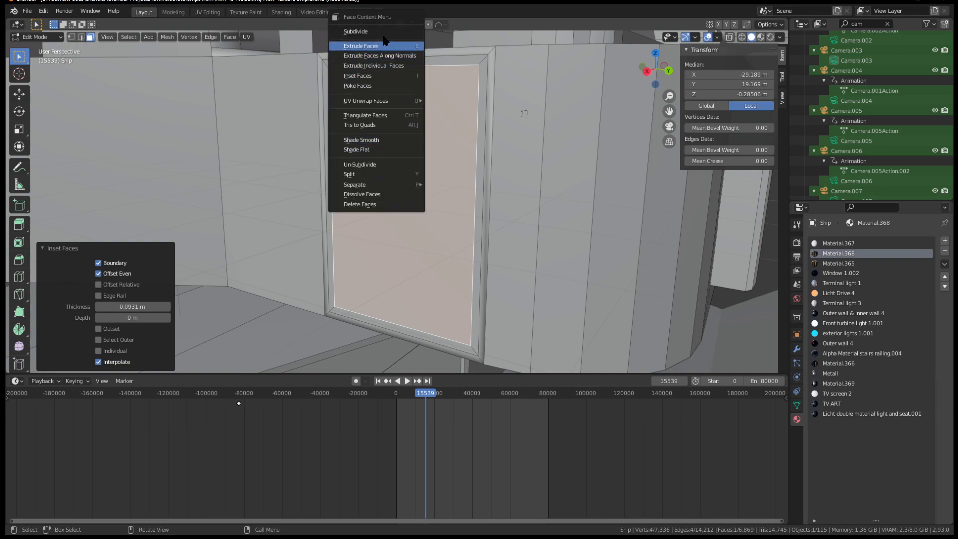
click(369, 32)
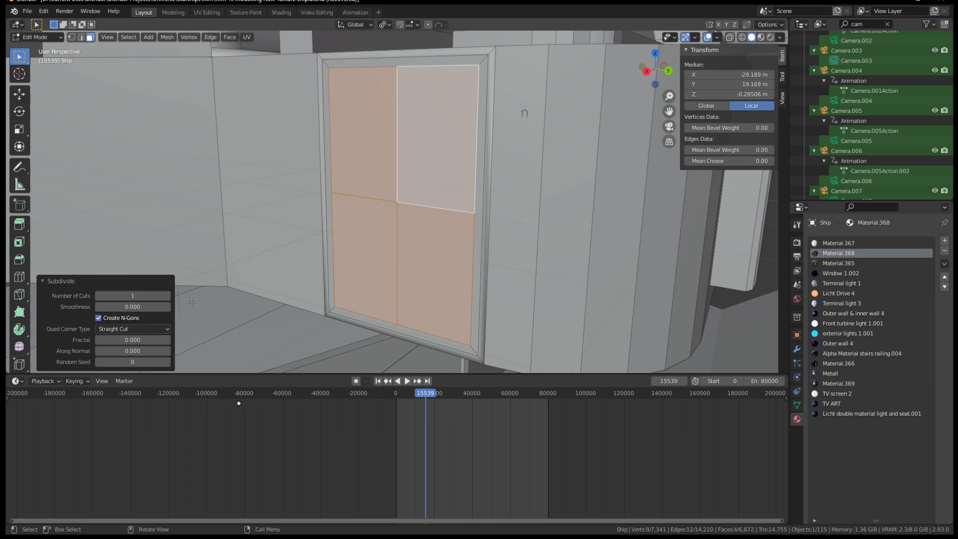
click(134, 297)
key(Return)
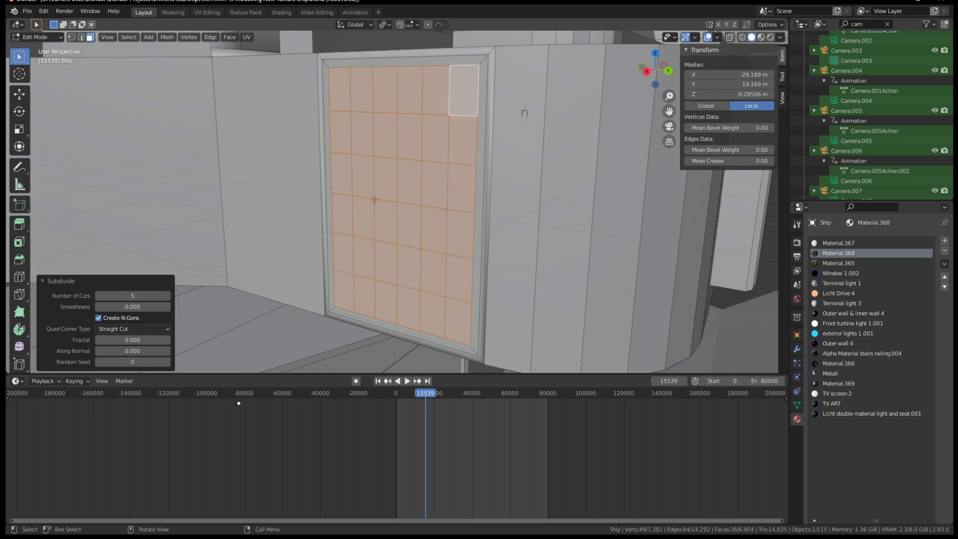
scroll(388, 228, up, 2)
scroll(398, 220, up, 2)
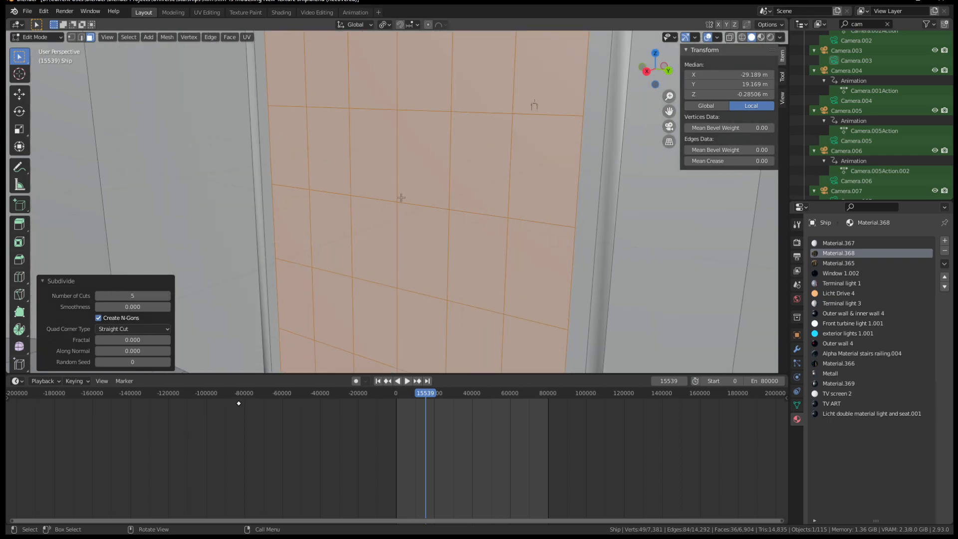
scroll(398, 202, down, 4)
scroll(389, 235, up, 2)
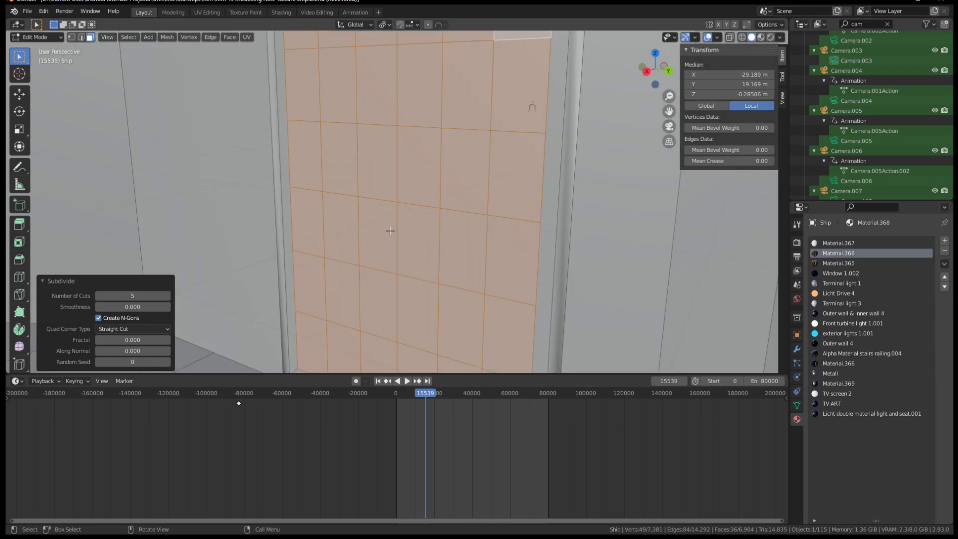
scroll(399, 228, down, 3)
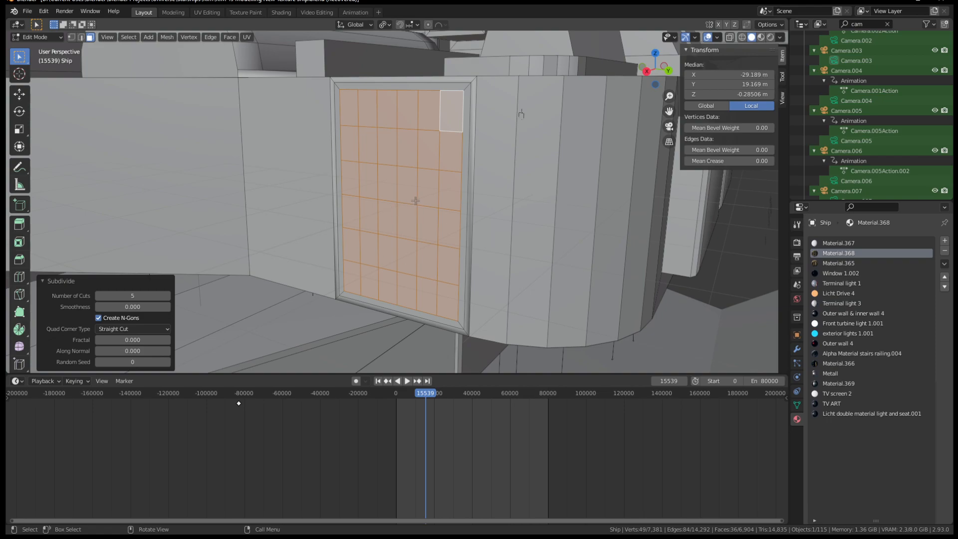
Round the subdivided faces with To Sphere at factor 1.000 and scale them down to about 0.935
click(167, 37)
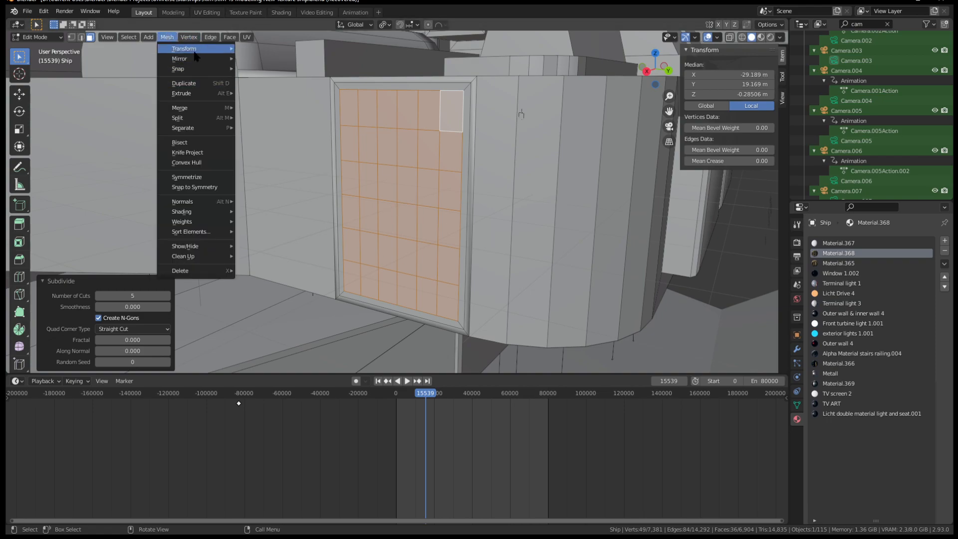
mouse_move(199, 49)
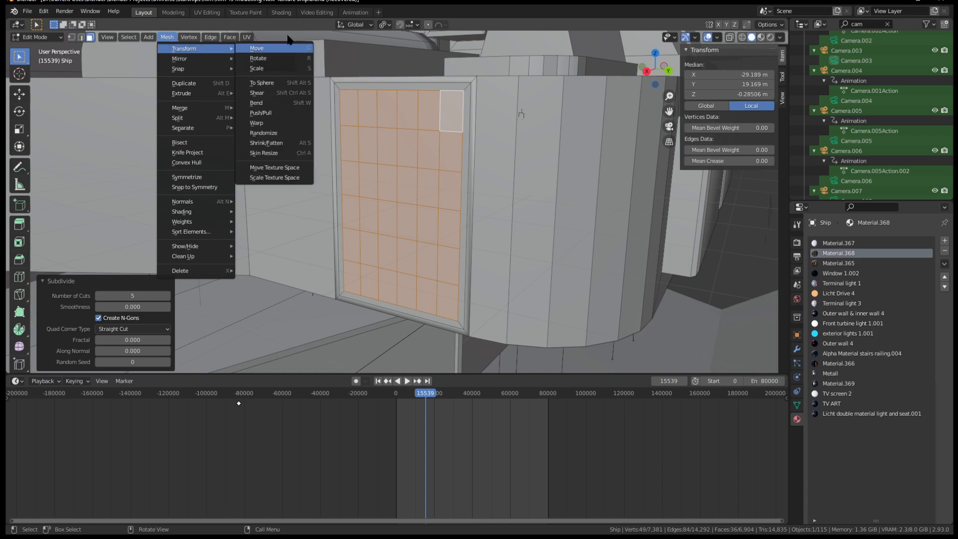
click(269, 82)
click(505, 337)
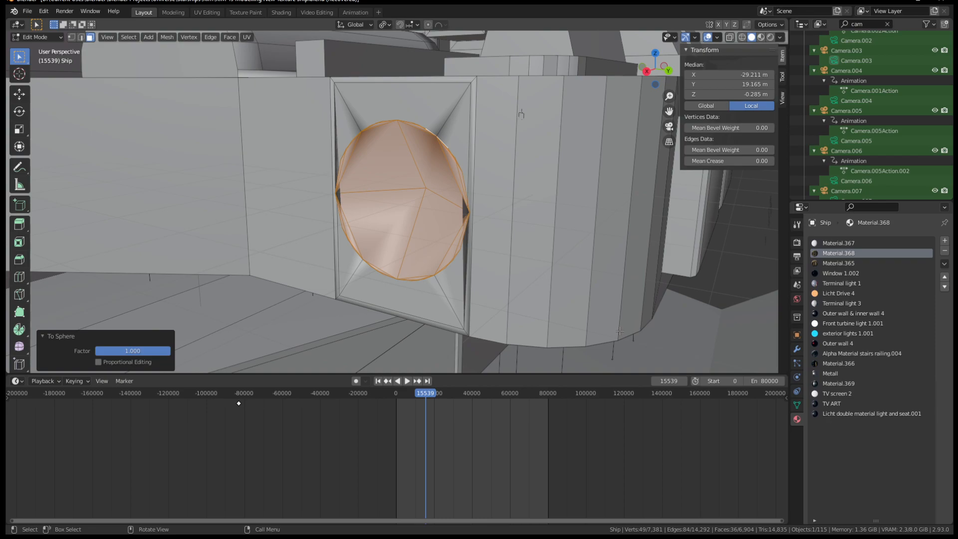
key(s)
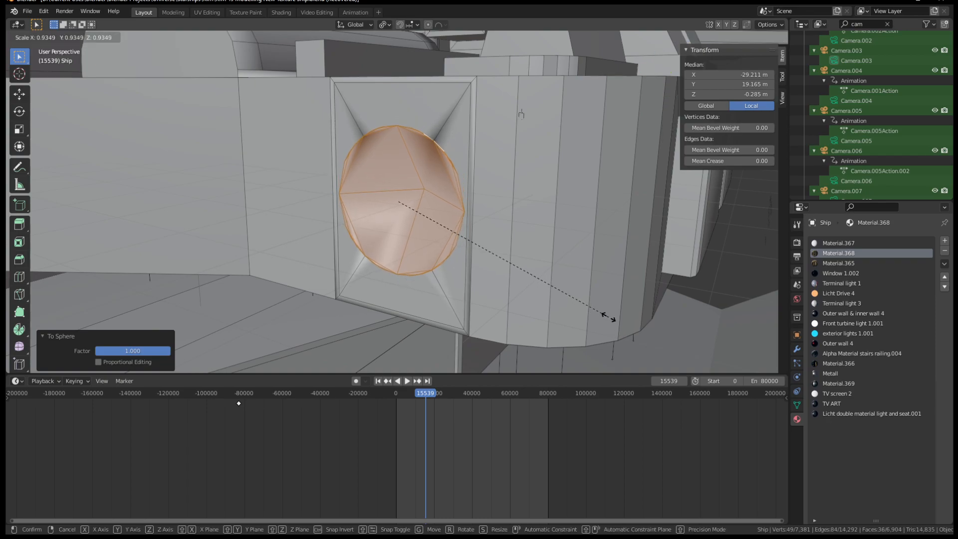
click(609, 316)
middle_drag(608, 316, 479, 259)
scroll(447, 274, up, 3)
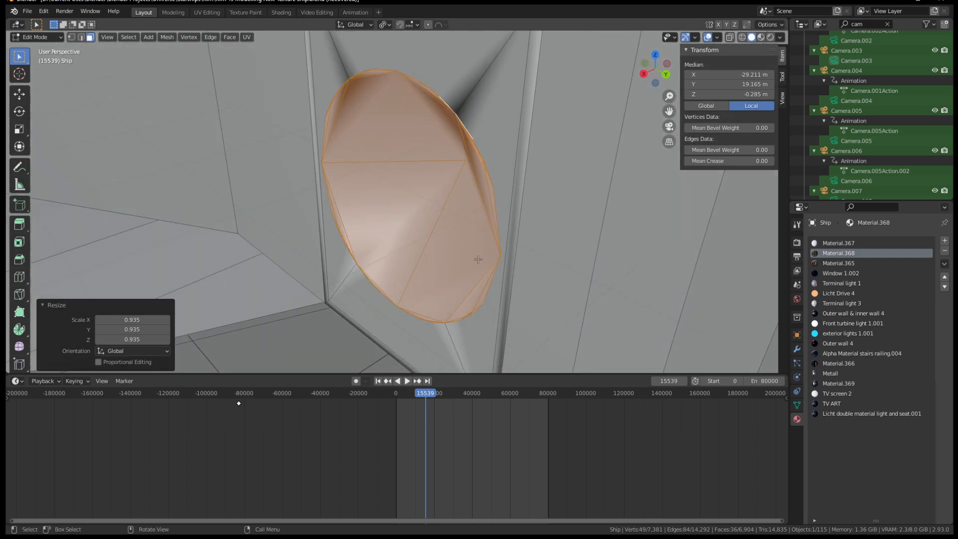
Dissolve the rounded faces into a single circular face
key(x)
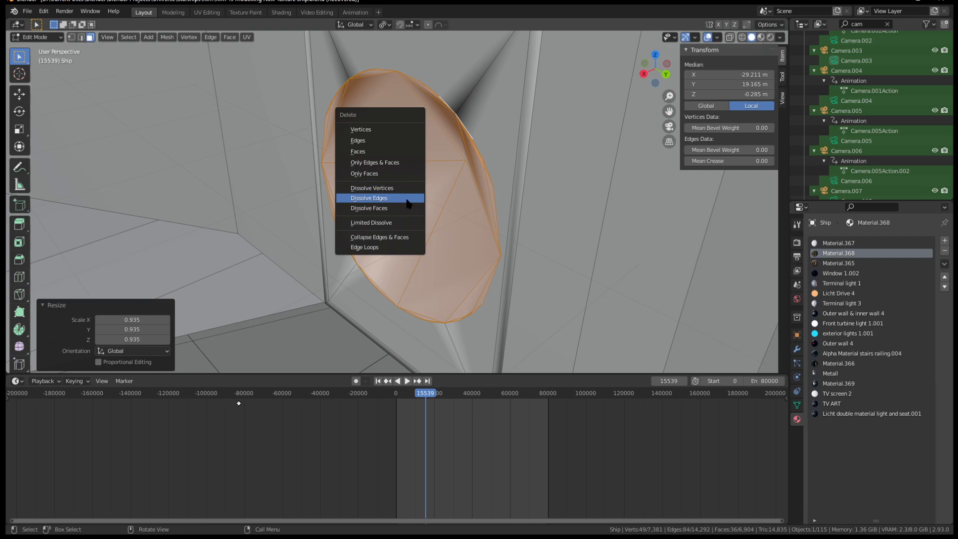
click(407, 208)
scroll(472, 255, down, 3)
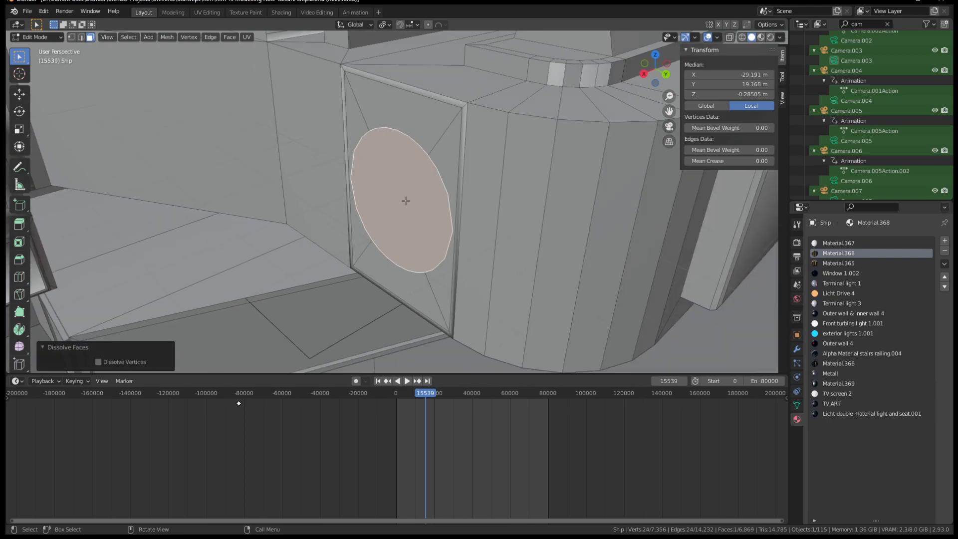
middle_drag(406, 200, 405, 200)
Extrude the circular face outward from the panel by about 0.95 m
key(e)
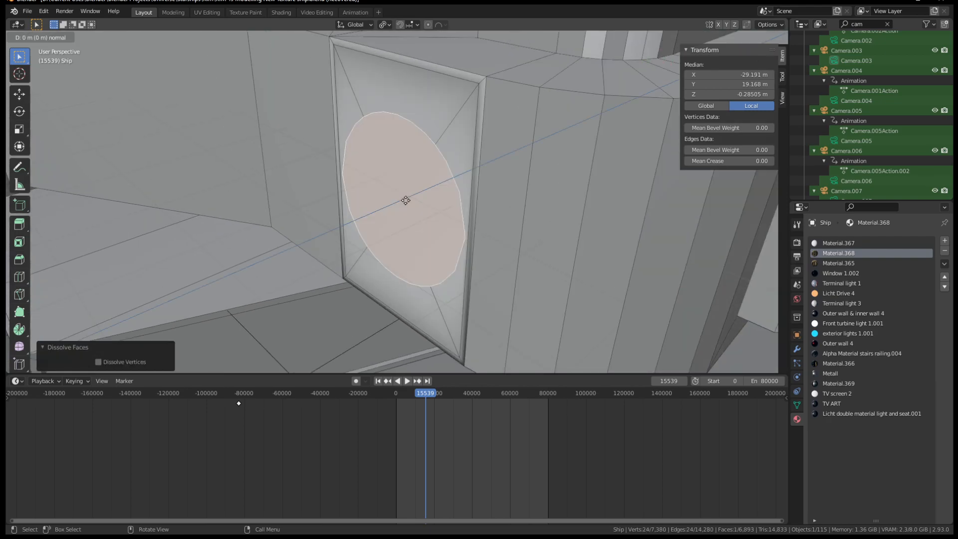
click(340, 238)
middle_drag(406, 264, 454, 209)
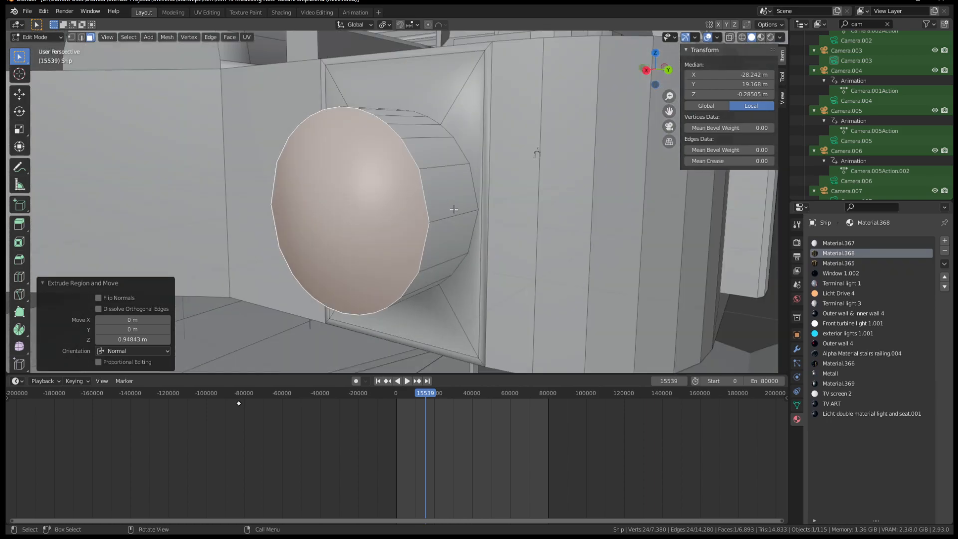
scroll(584, 246, down, 3)
middle_drag(505, 223, 478, 256)
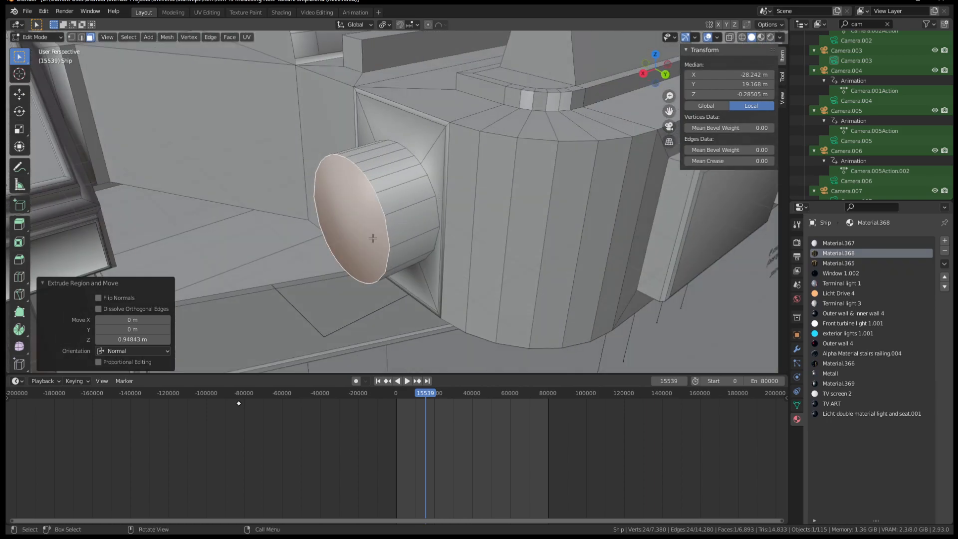
Examine the extruded round shape in Object Mode and return to editing the ship mesh
scroll(382, 233, up, 3)
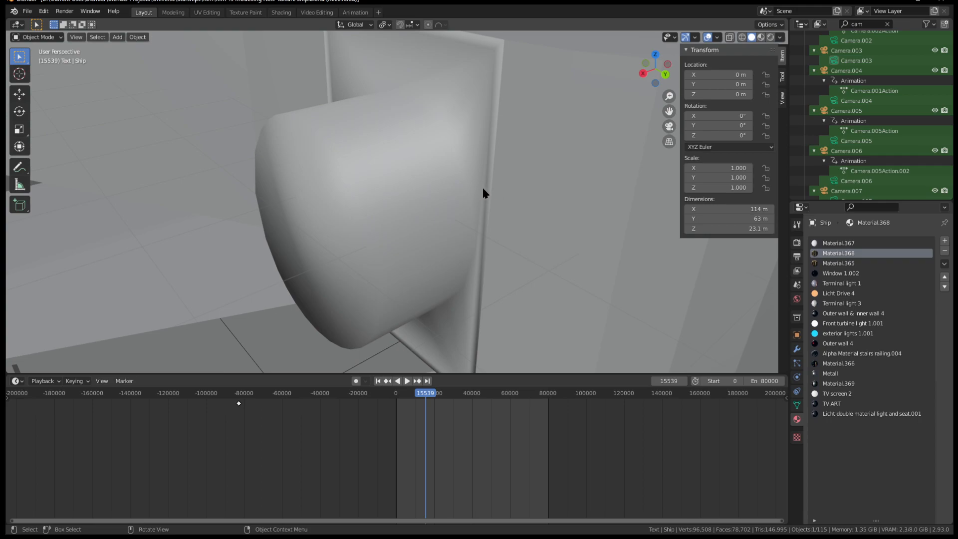
click(505, 185)
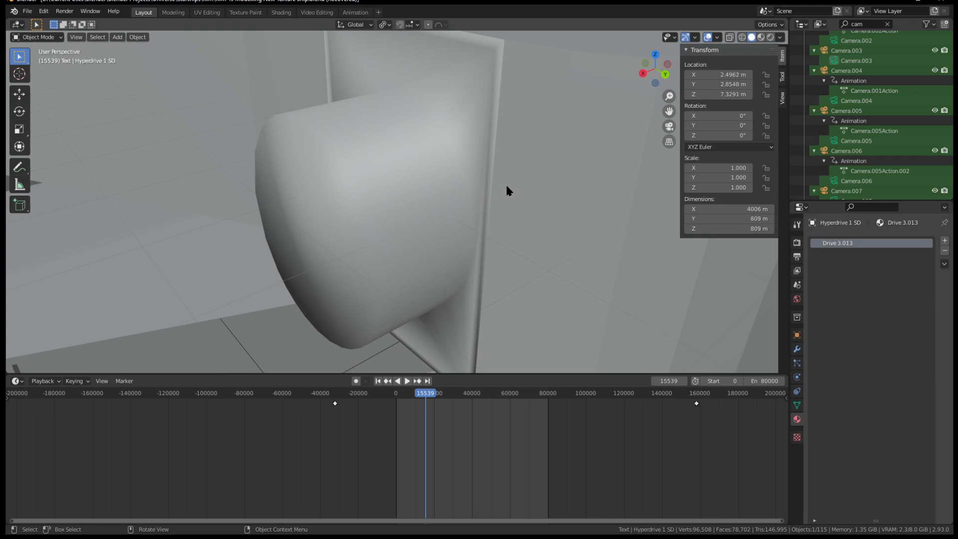
scroll(505, 187, down, 3)
key(Tab)
key(Tab)
click(472, 238)
key(Tab)
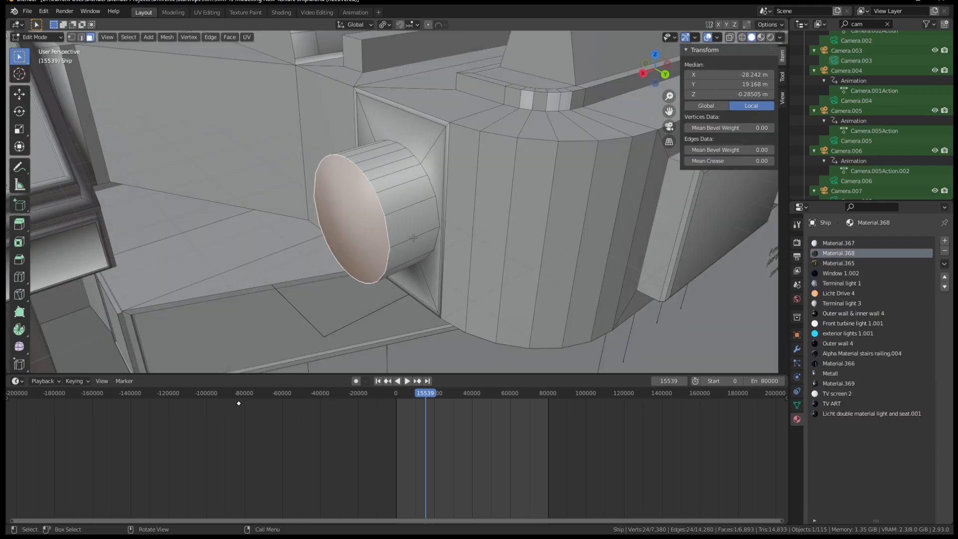
Dissolve the vertices of the extruded cap, the circular face and the inset borders around the panel
key(x)
click(355, 211)
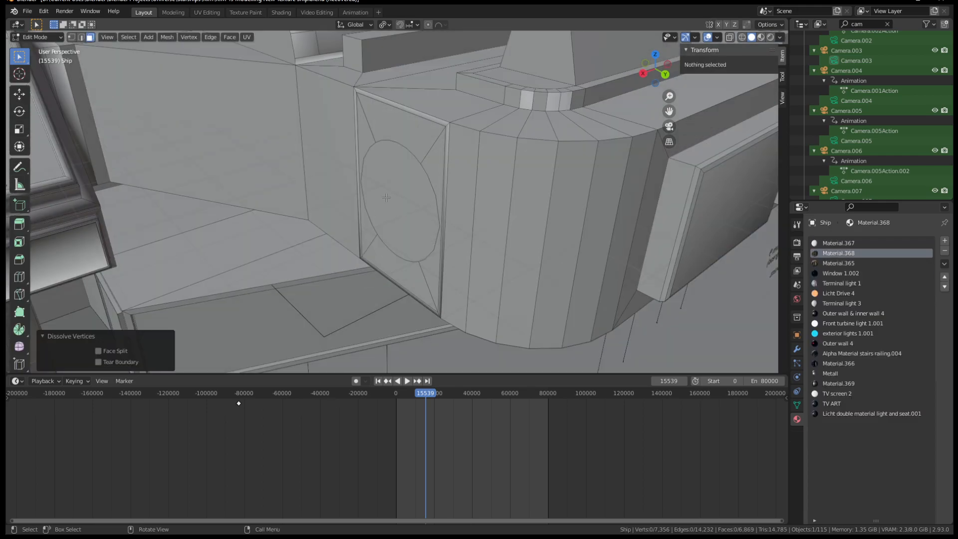
click(387, 197)
key(x)
click(392, 197)
click(407, 187)
key(x)
click(424, 196)
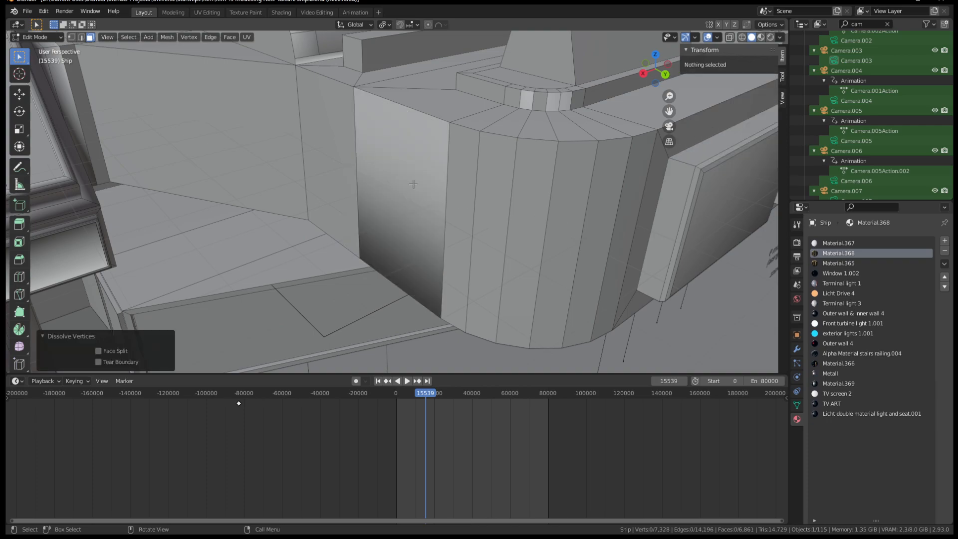
Select the flattened panel face beside the rounded corner of the ship's hull
click(413, 185)
scroll(439, 179, down, 3)
scroll(453, 171, up, 3)
middle_drag(420, 226, 434, 222)
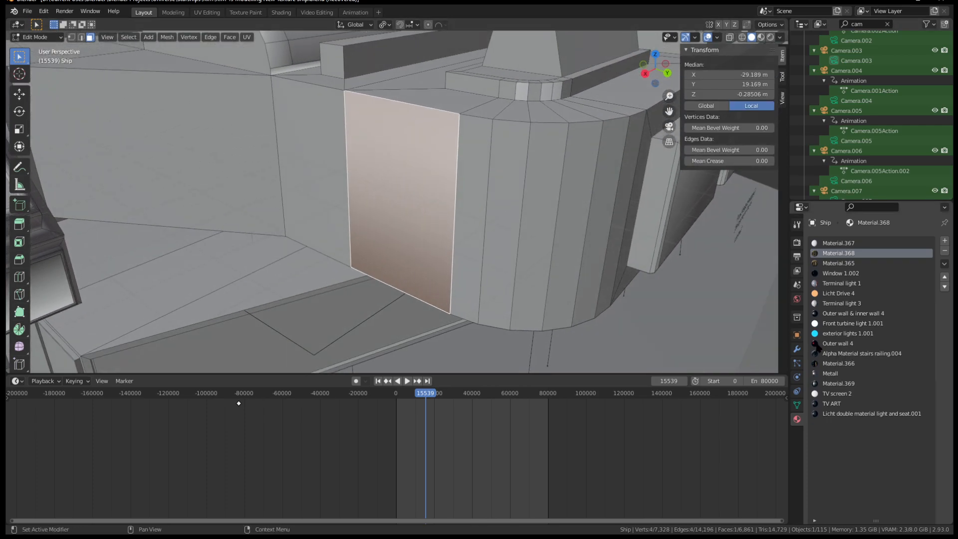
Apply all transforms (location, rotation and scale) to the ship object in Object Mode
key(Tab)
click(468, 216)
click(502, 217)
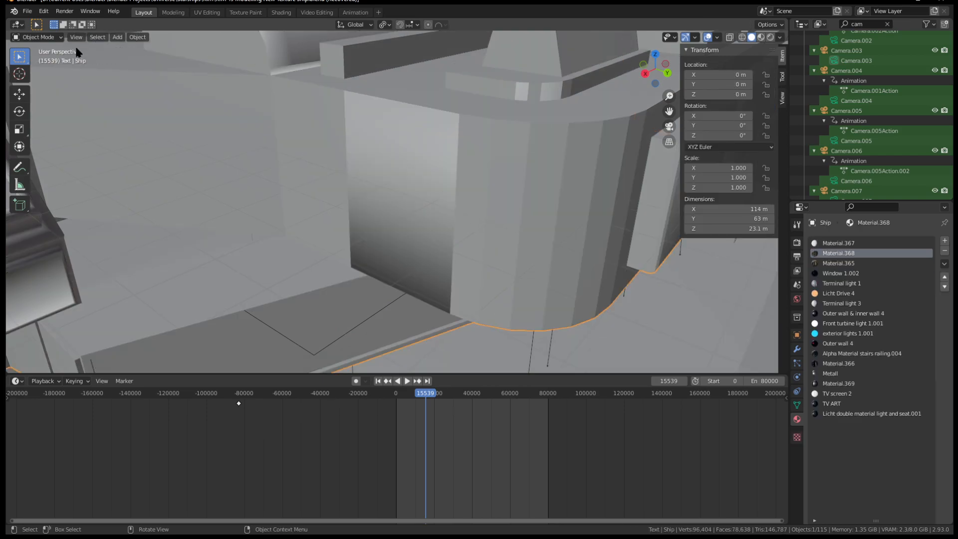
click(97, 36)
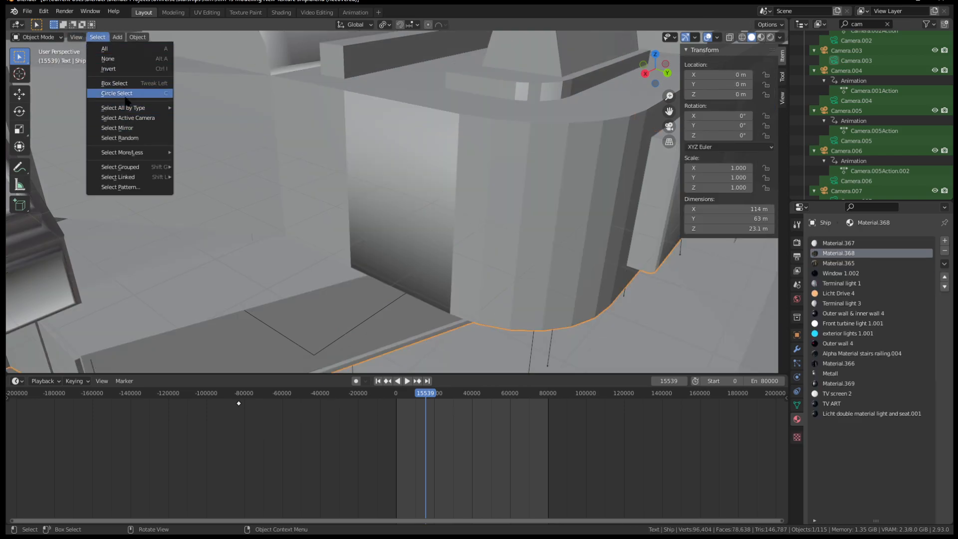
click(504, 160)
click(499, 162)
key(shift+a)
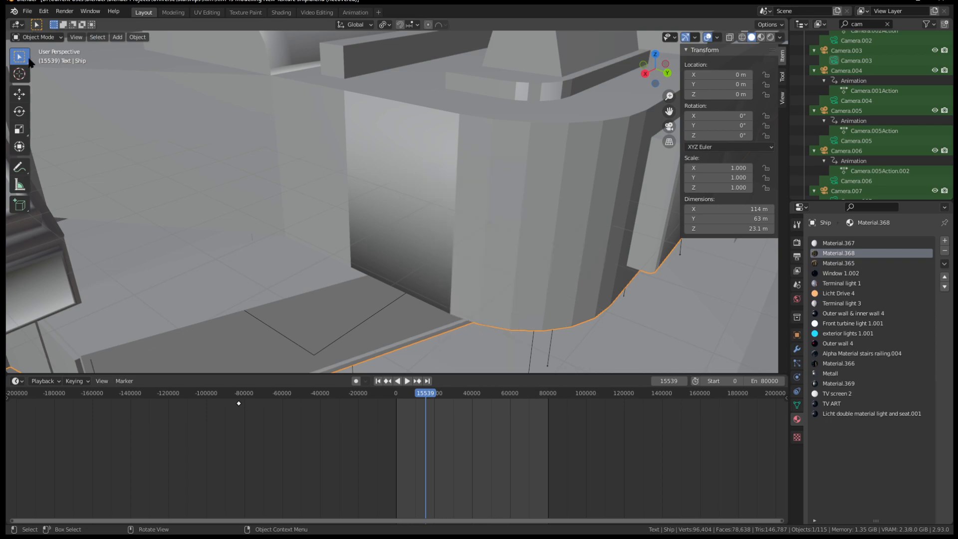
scroll(262, 215, down, 3)
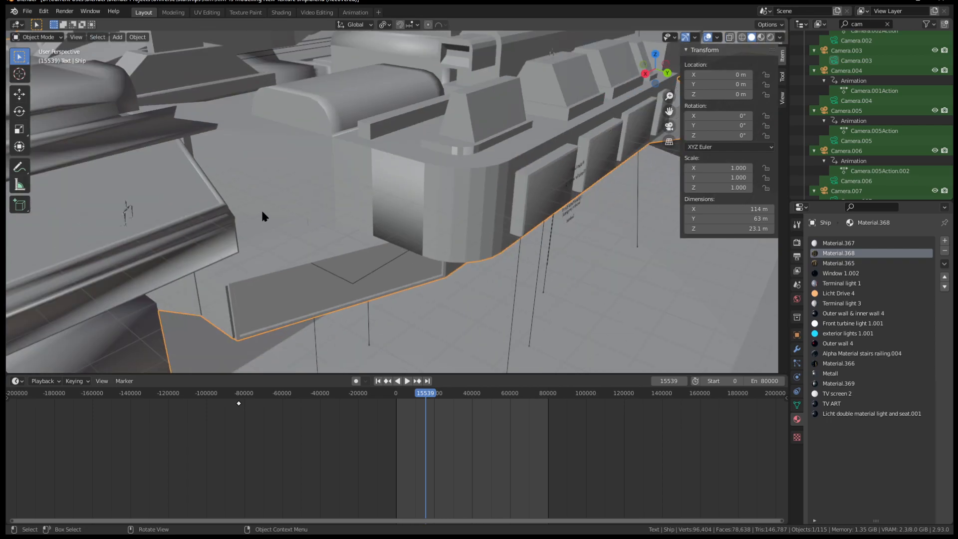
key(ctrl+a)
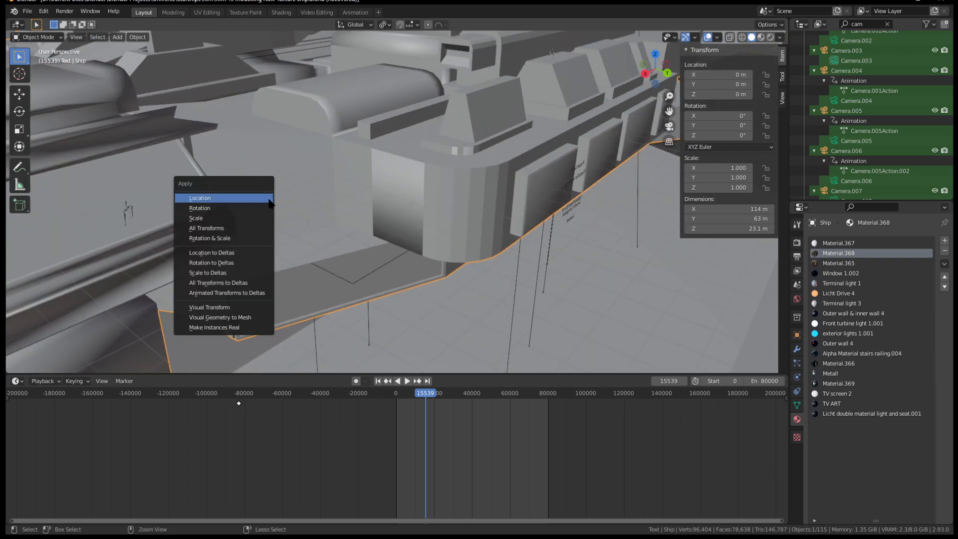
click(239, 232)
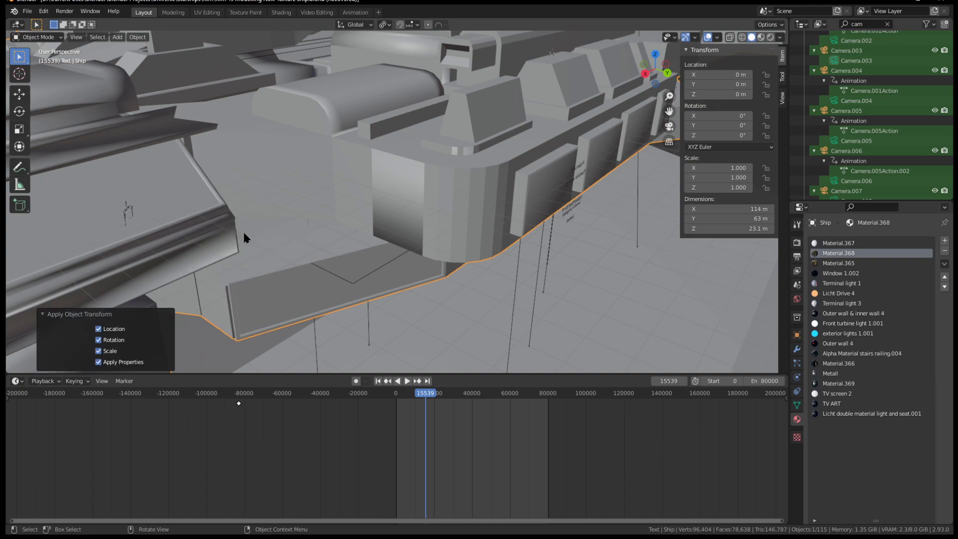
Return to editing the ship mesh and inset the selected panel face by about 0.084 m
click(436, 283)
scroll(409, 240, up, 2)
click(432, 218)
scroll(429, 221, up, 2)
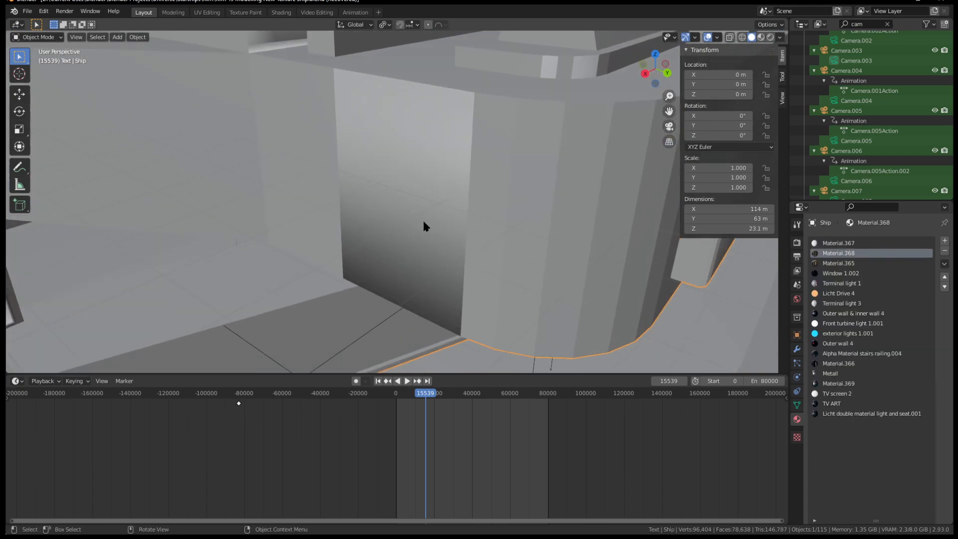
key(Tab)
scroll(423, 214, down, 3)
middle_drag(423, 214, 528, 229)
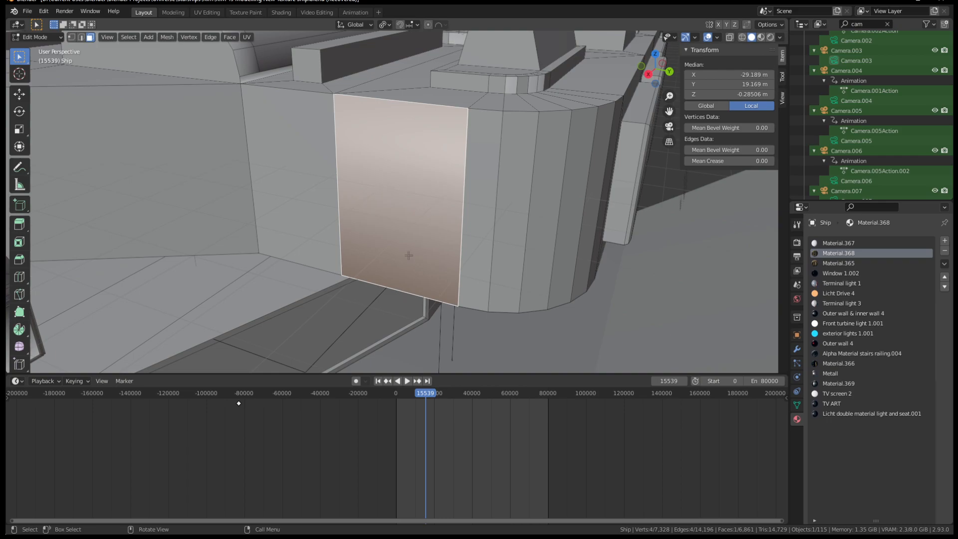
scroll(411, 255, up, 3)
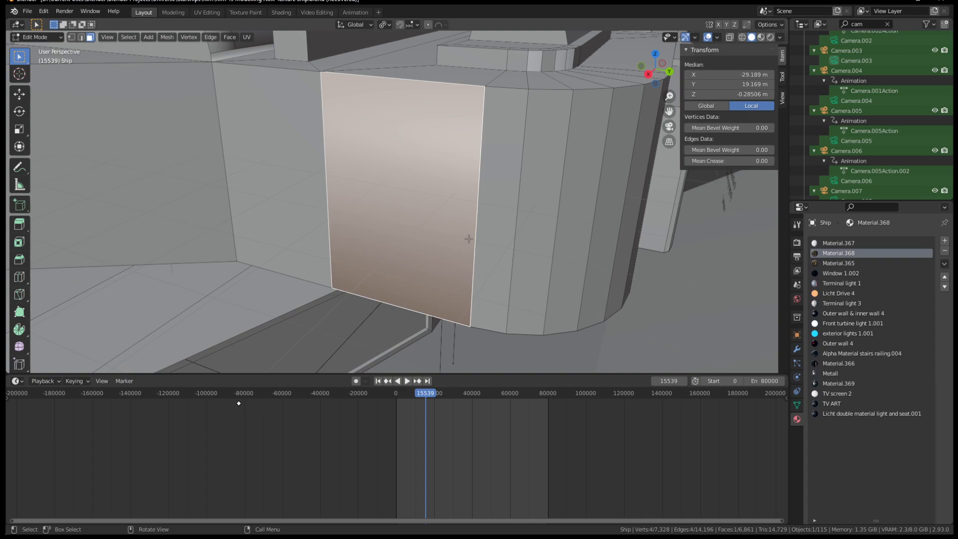
key(i)
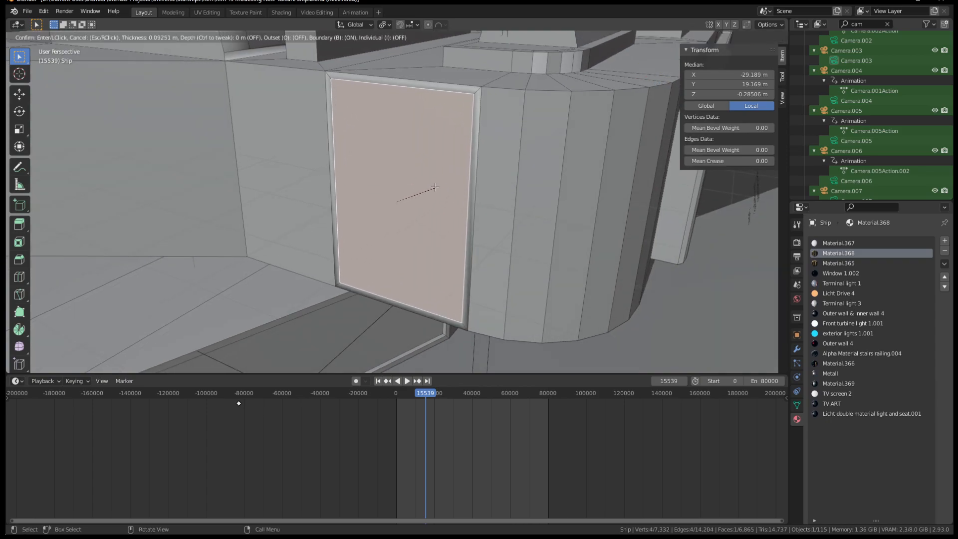
click(436, 187)
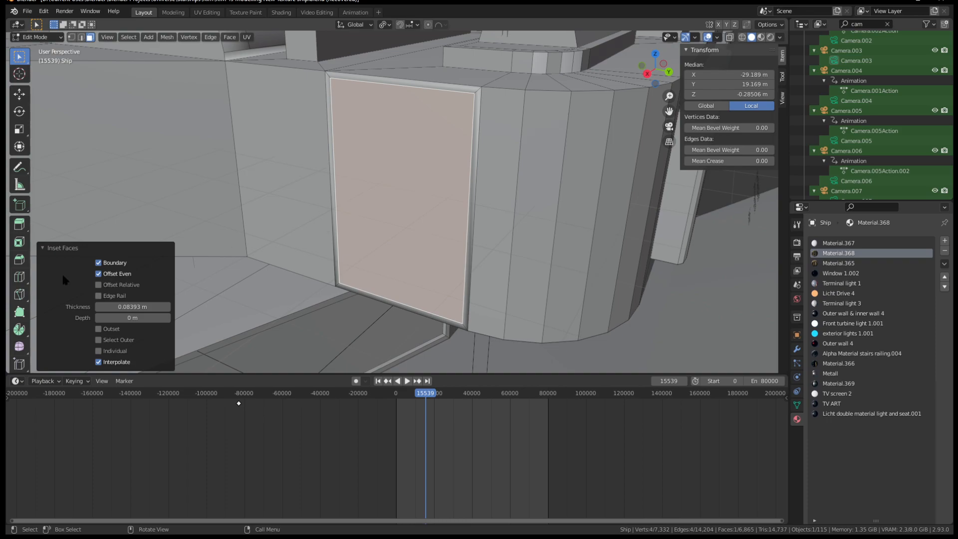
Inset the panel face again by about 0.147 m and subdivide the inner face with 5 cuts
key(i)
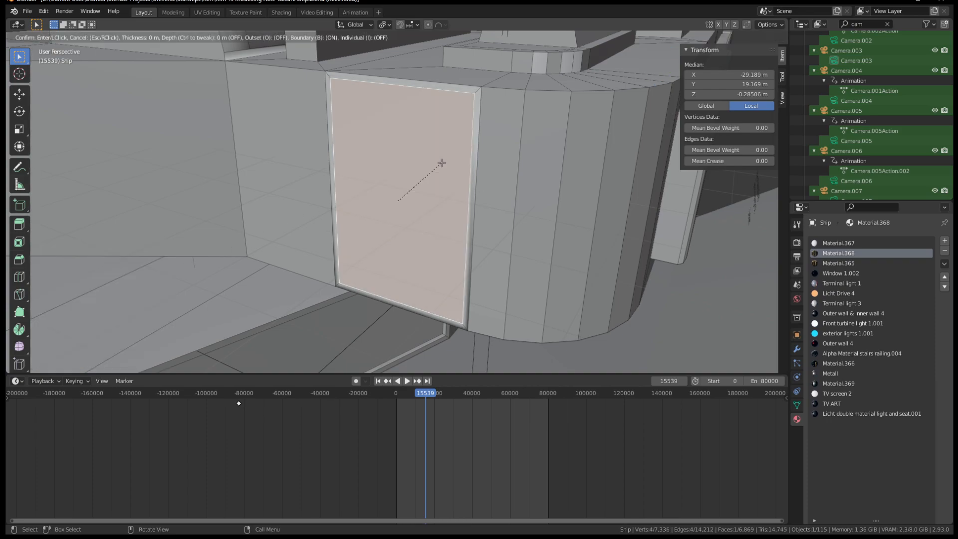
click(449, 157)
right_click(404, 155)
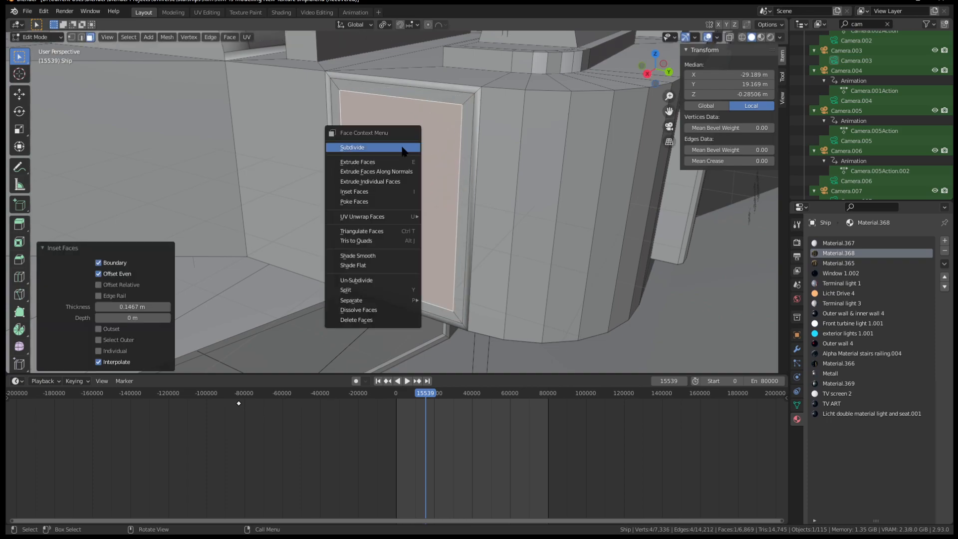
click(404, 149)
click(159, 295)
text(5)
key(Return)
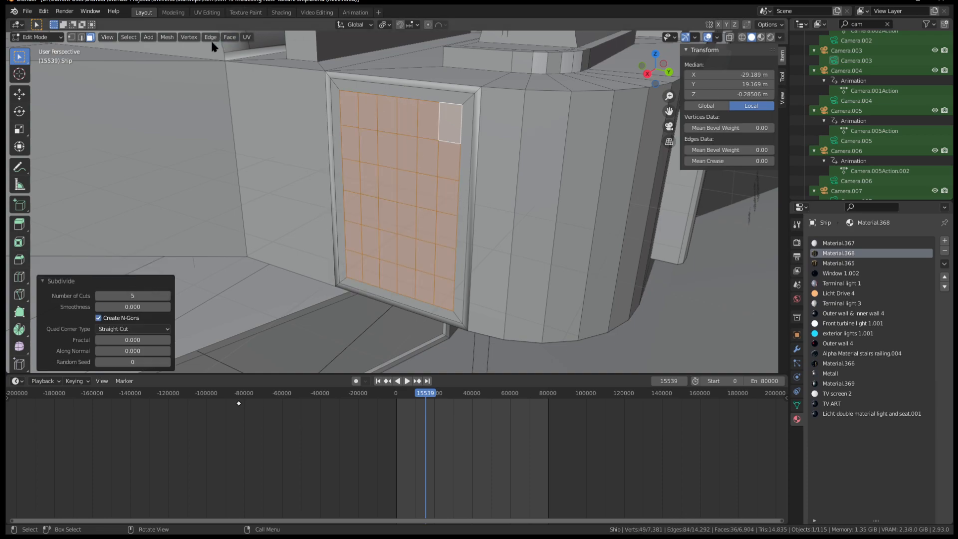
Apply the To Sphere transform to the subdivided faces with a factor of 1.000
click(168, 37)
mouse_move(198, 50)
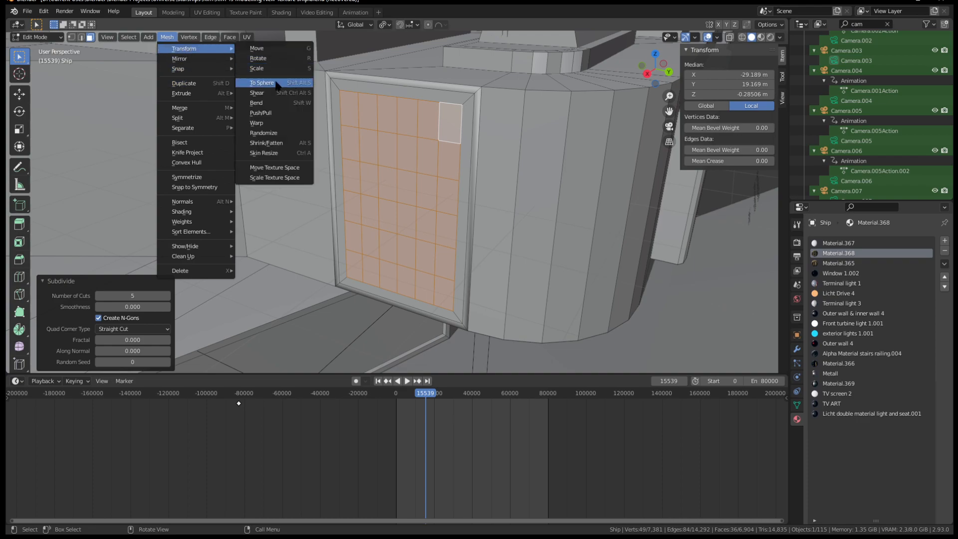
click(276, 85)
click(395, 288)
middle_drag(507, 245, 470, 229)
Undo a trial vertex dissolve of the rounded faces and use Dissolve Faces to merge them into one circular face
key(x)
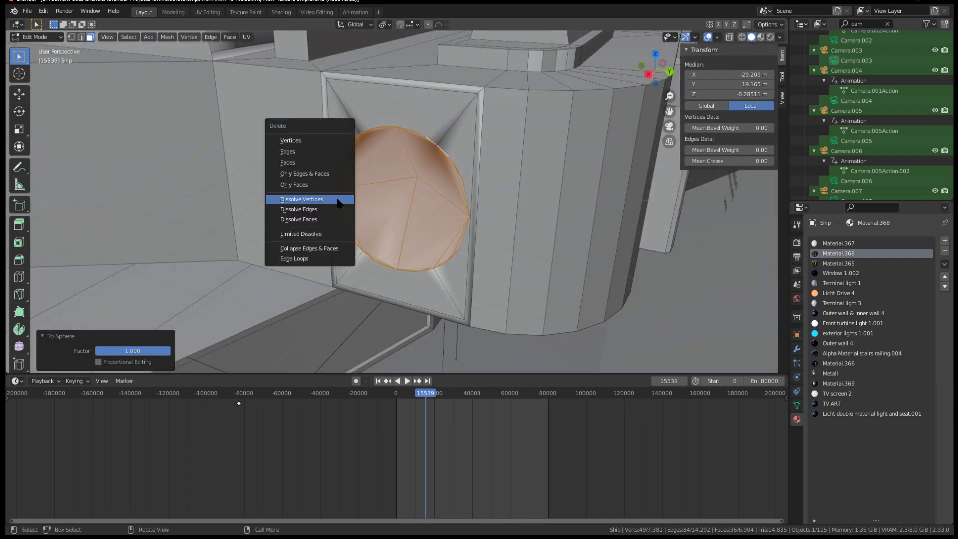
click(338, 202)
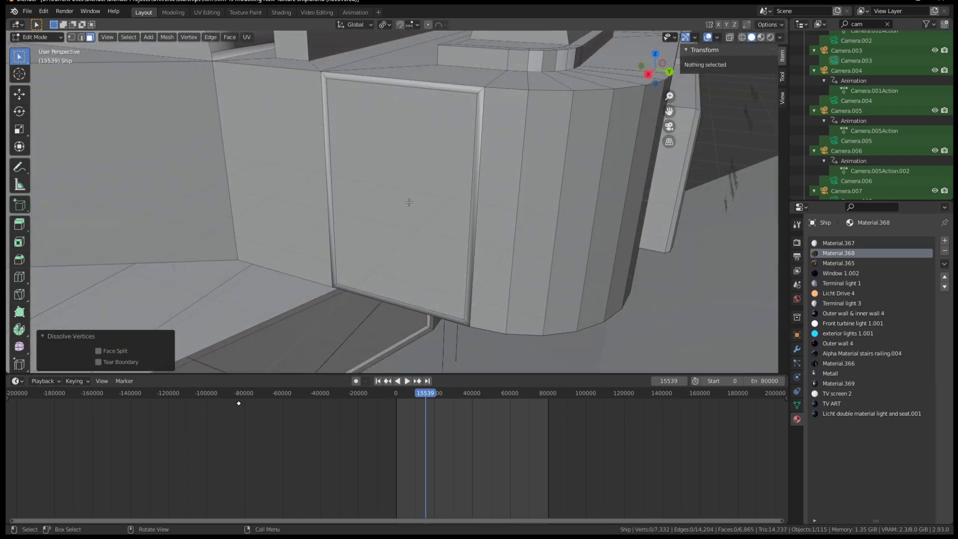
click(409, 202)
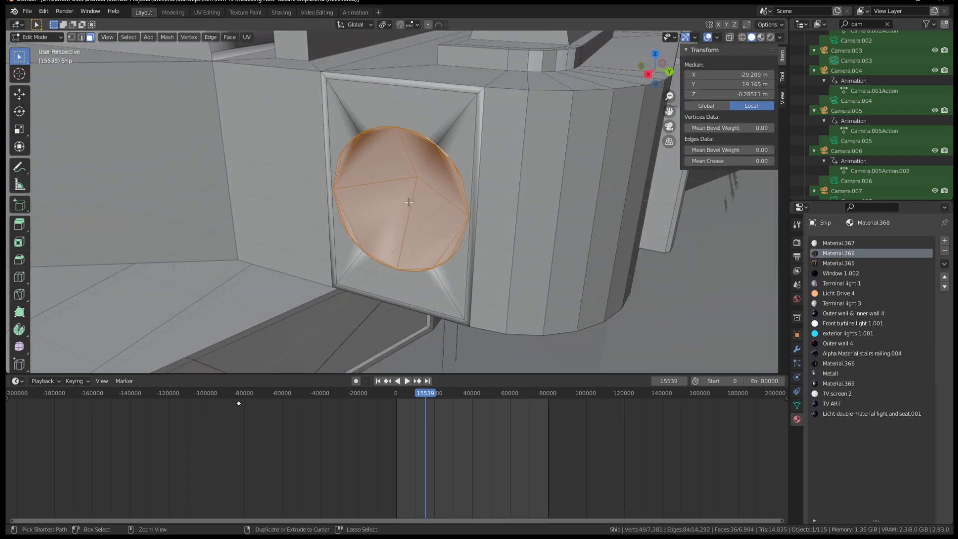
key(x)
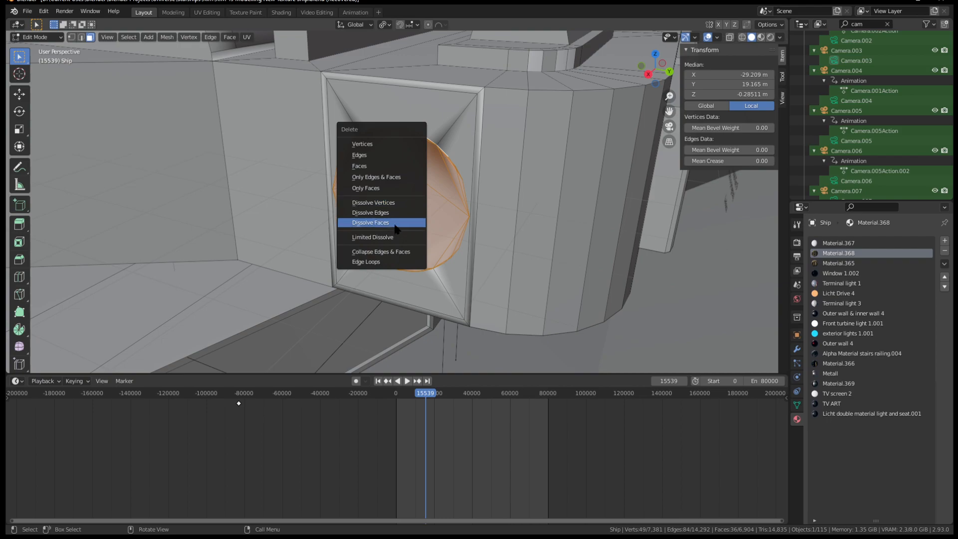
click(394, 223)
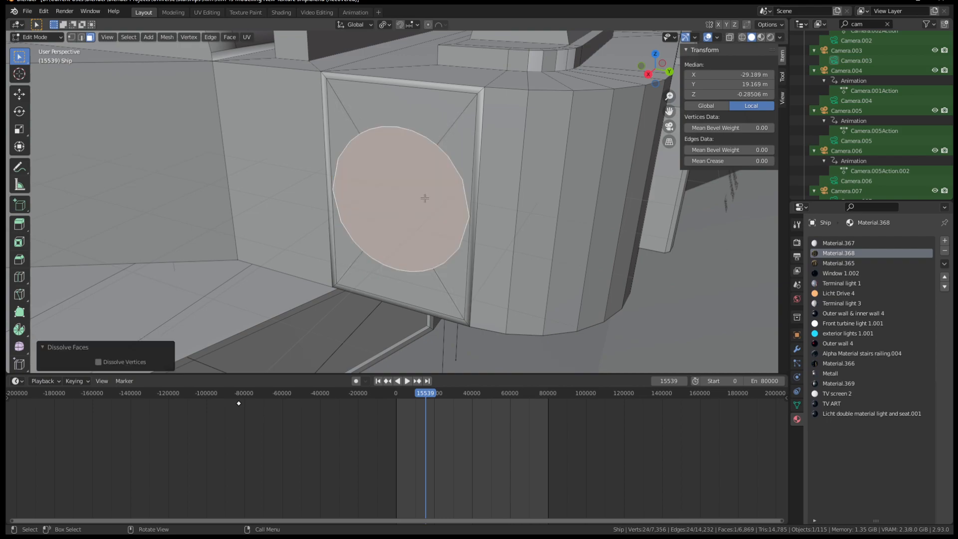
Extrude the circular face outward from the panel by about 0.82 m
middle_drag(425, 198, 419, 209)
key(e)
click(388, 239)
middle_drag(388, 239, 477, 215)
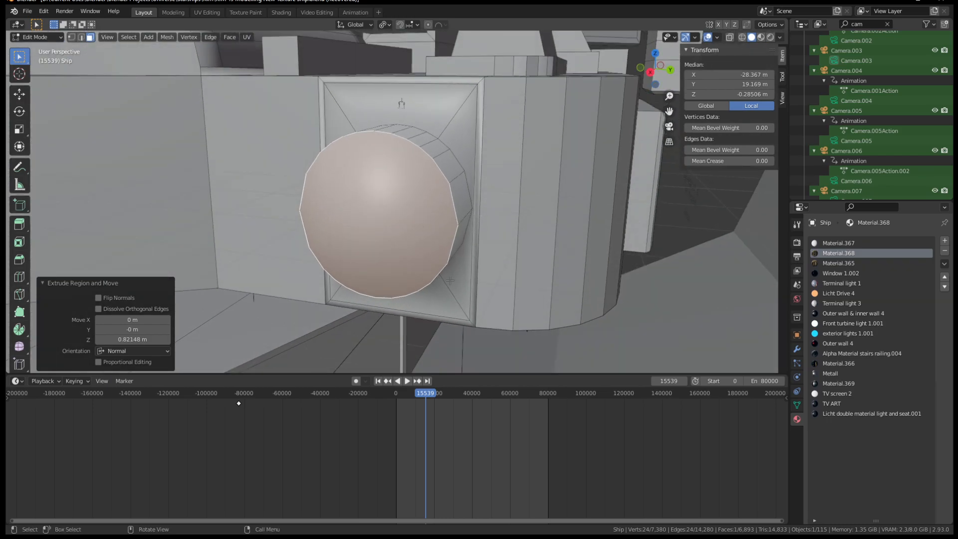
Dissolve the vertices of the extruded cap and of the remaining circular face inside the bordered panel
key(x)
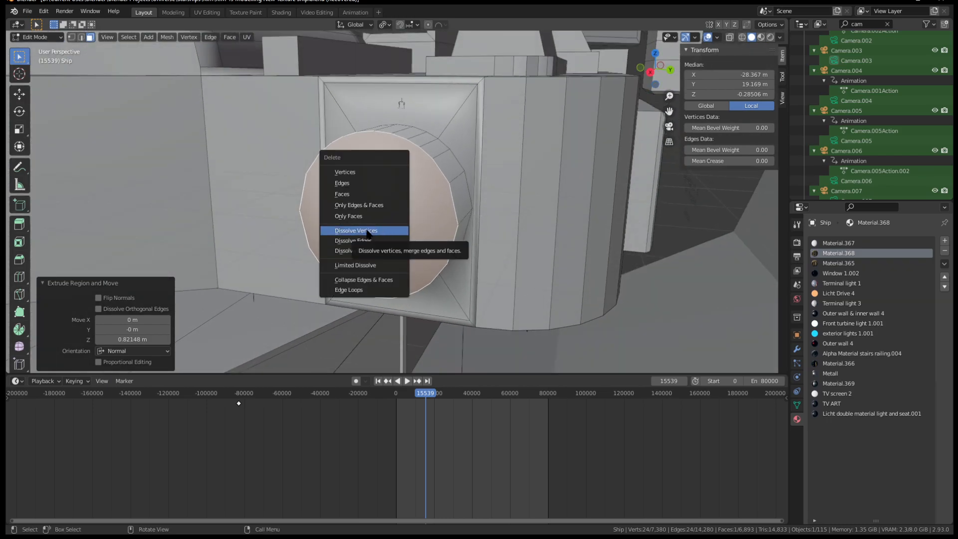
click(371, 233)
click(394, 194)
key(x)
click(454, 215)
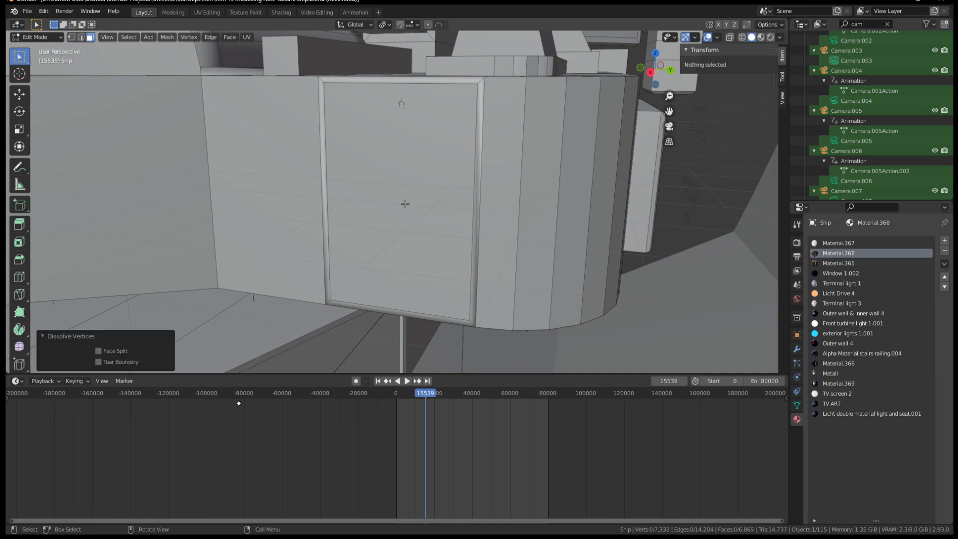
Select the inner panel face and turn on the Edge Length measurement overlay
click(411, 205)
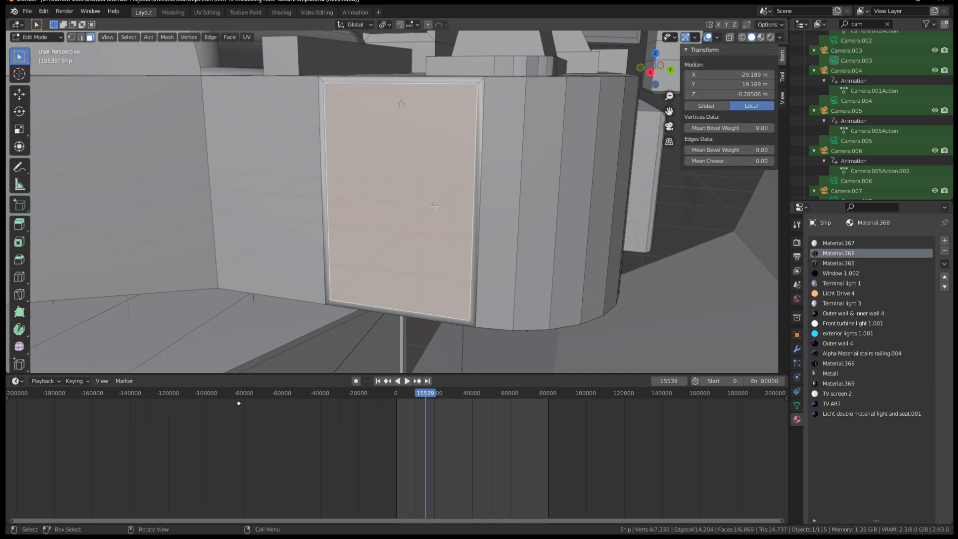
middle_drag(434, 206, 495, 204)
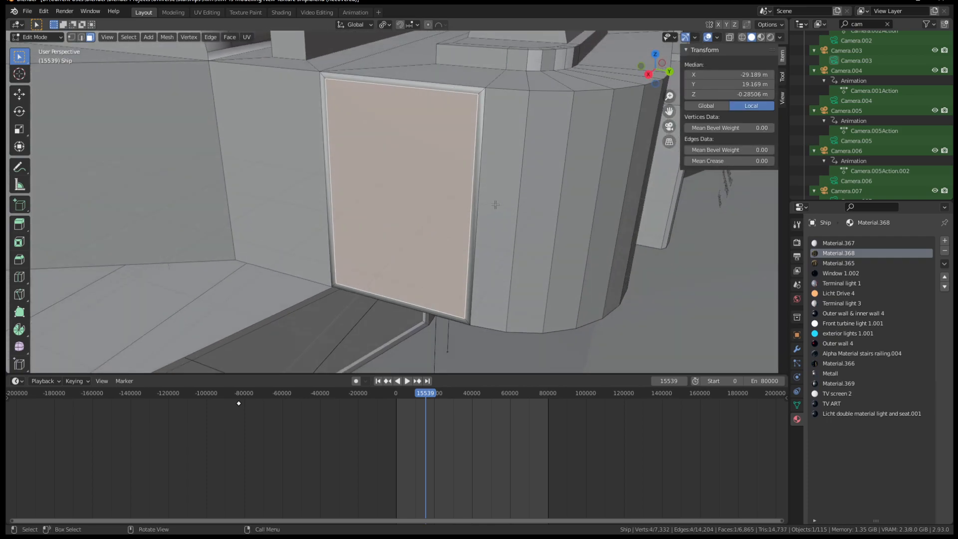
click(694, 39)
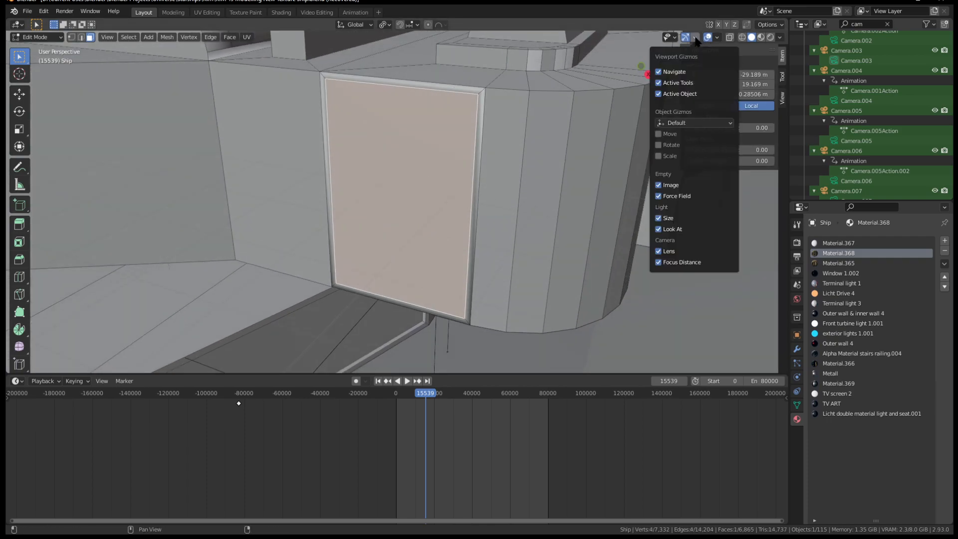
click(717, 38)
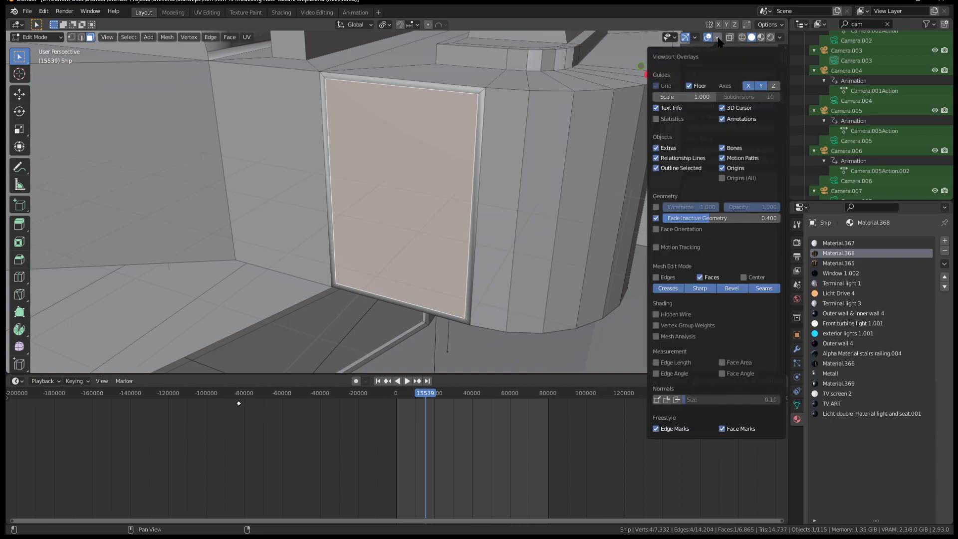
click(708, 38)
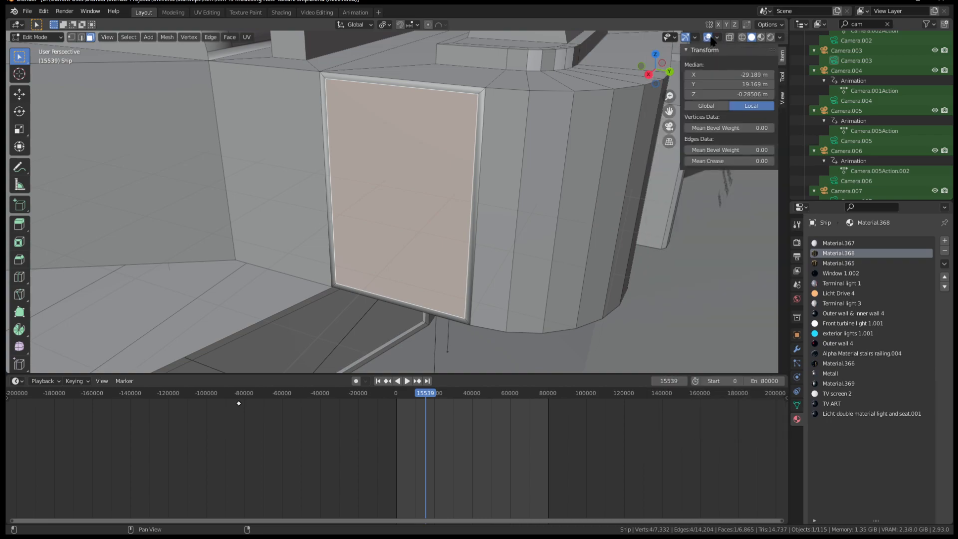
click(717, 38)
click(717, 38)
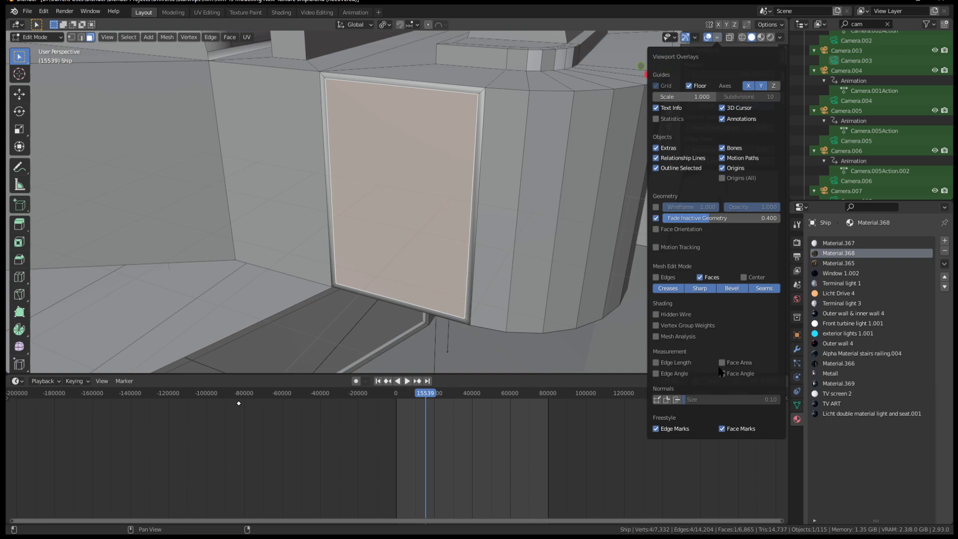
click(656, 363)
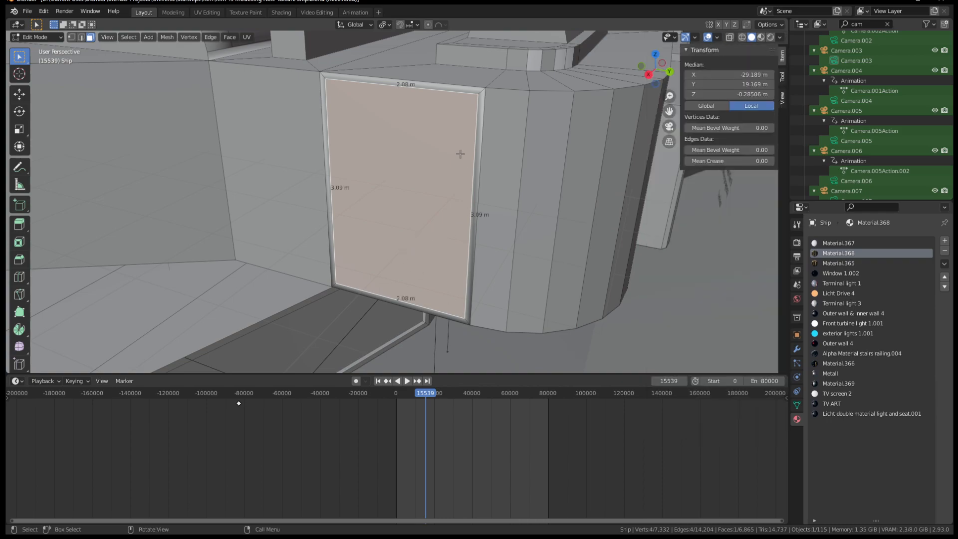
Scale the inner panel face along global Z by about 0.673 to make it a square about 2.08 m per side
key(s)
key(z)
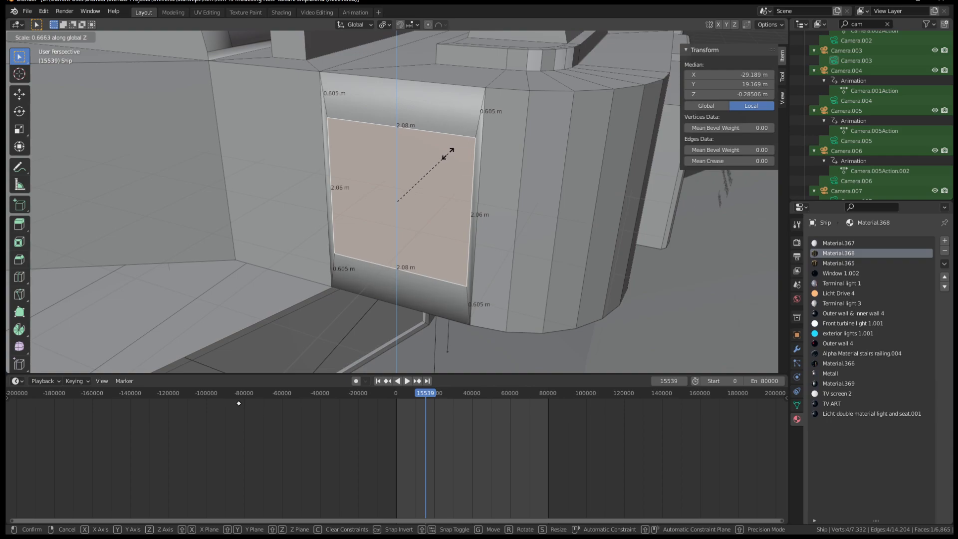
click(448, 154)
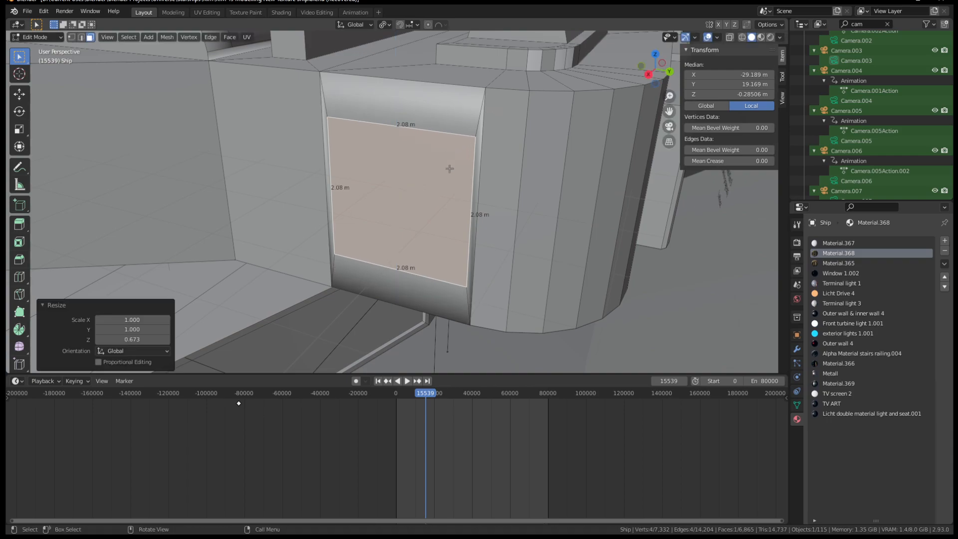
Inset the square panel face by about 0.069 m
scroll(447, 265, up, 2)
scroll(447, 248, down, 2)
middle_drag(447, 248, 424, 210)
middle_drag(225, 268, 486, 234)
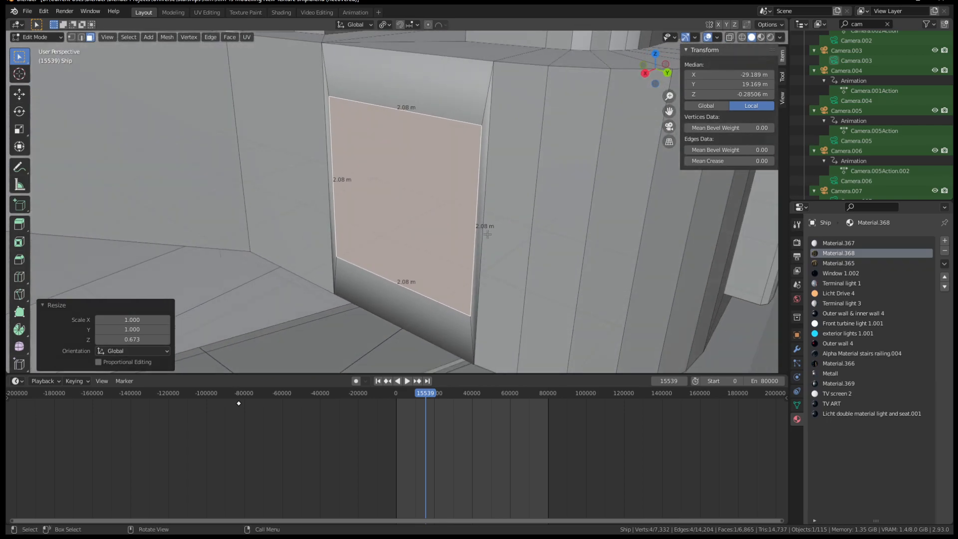
key(i)
click(431, 177)
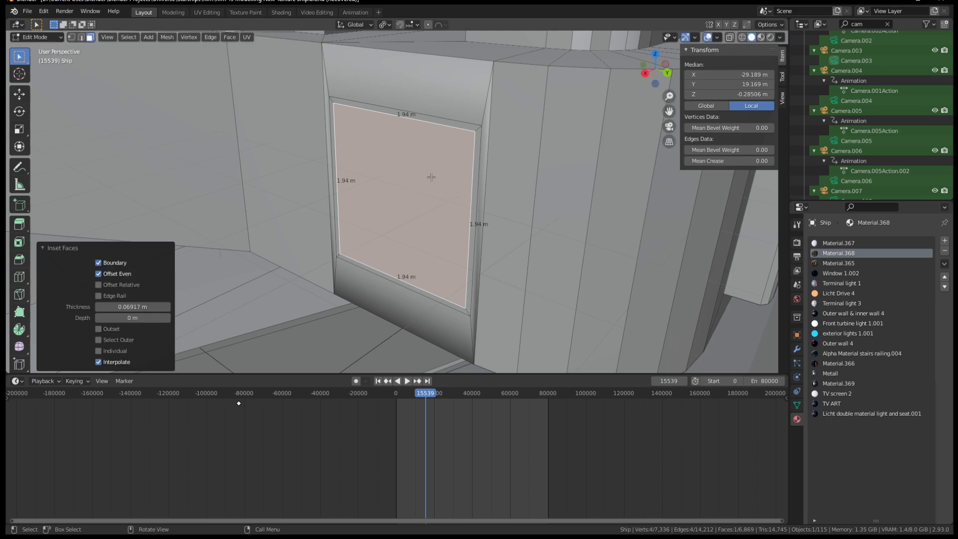
key(i)
click(422, 179)
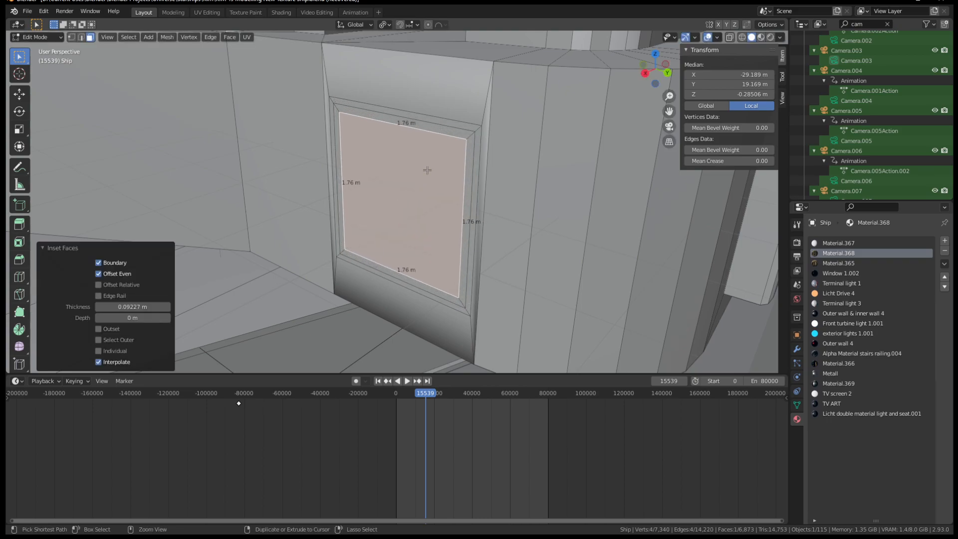
key(ctrl+z)
Subdivide the inner square panel face with 5 cuts
right_click(418, 179)
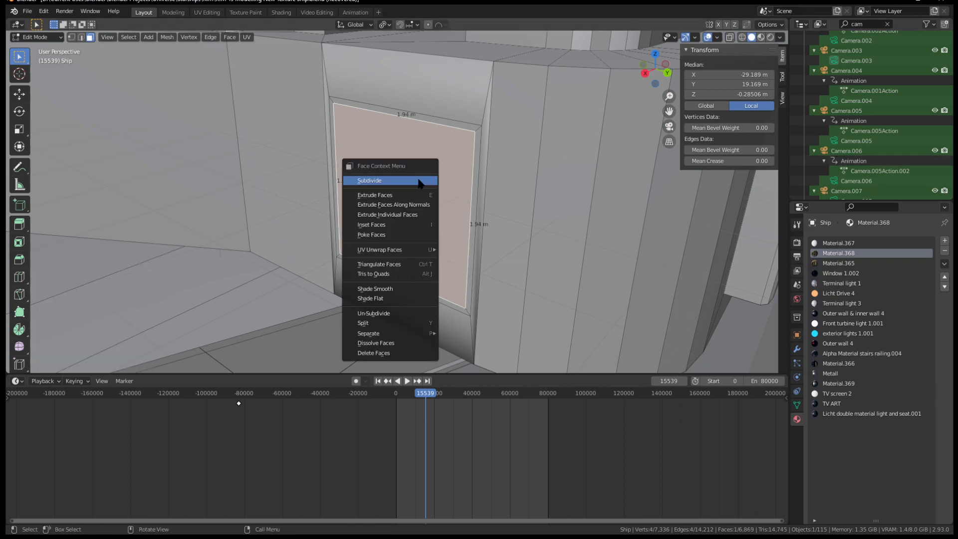
click(419, 181)
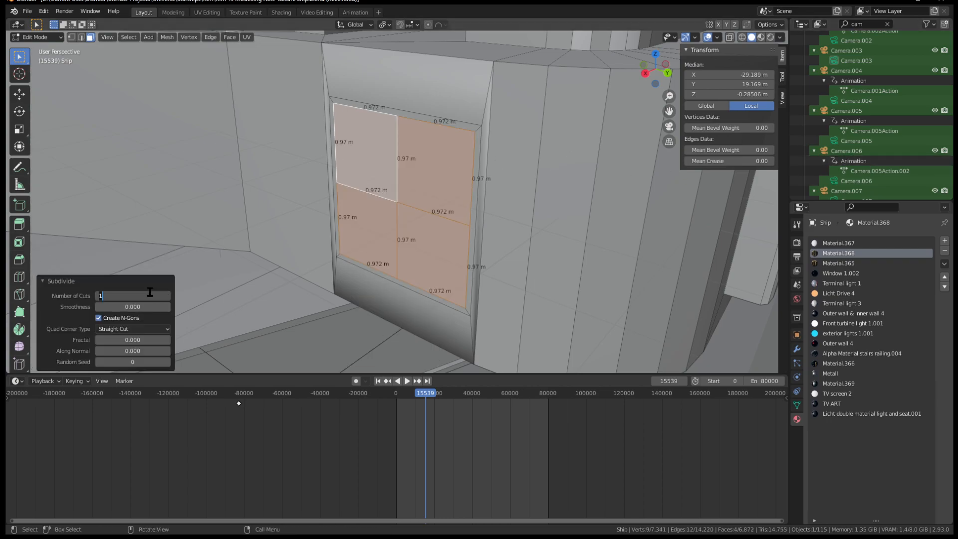
drag(150, 292, 150, 291)
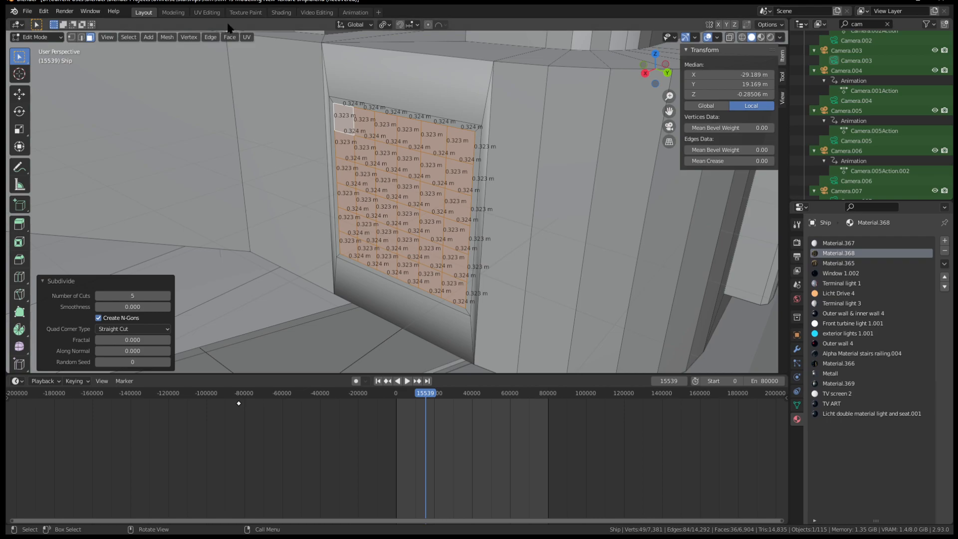
Try rounding the subdivided panel faces with To Sphere at factor 1, and undo back to the flat grid
click(167, 37)
mouse_move(230, 49)
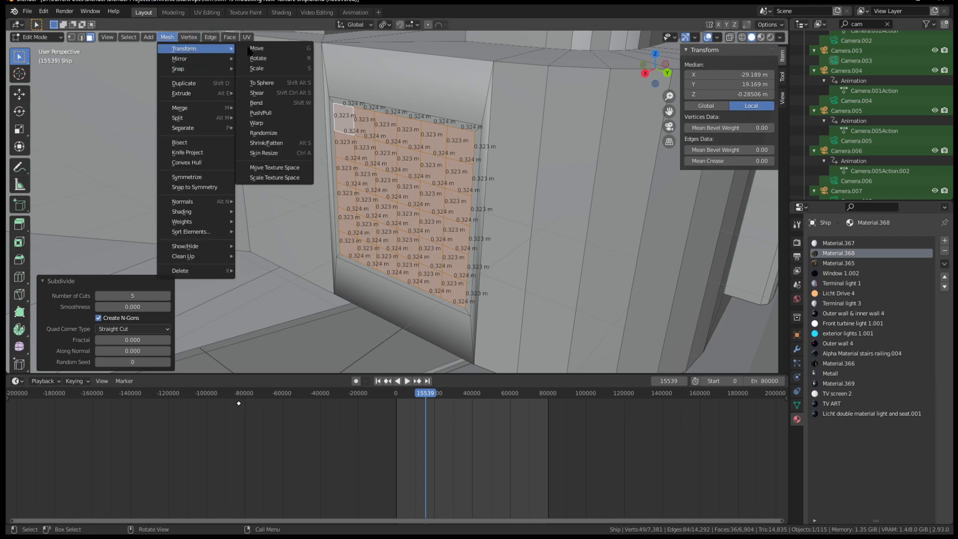
click(261, 83)
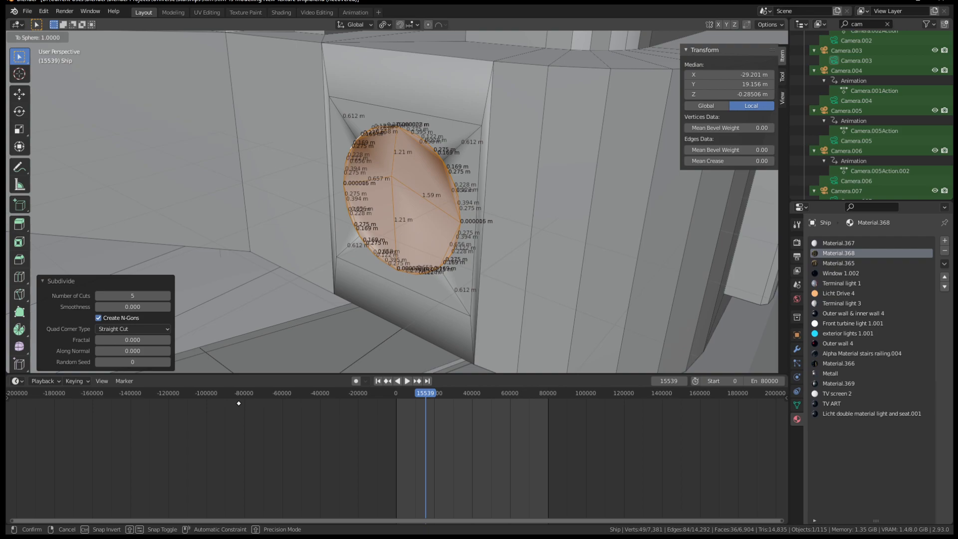
click(199, 324)
click(198, 324)
click(403, 204)
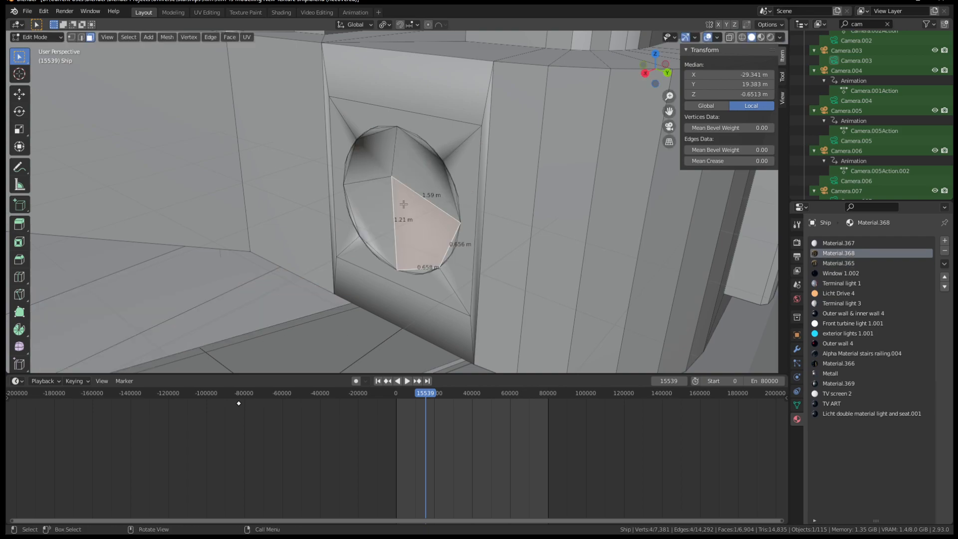
key(ctrl+z)
key(ctrl+z)
middle_drag(512, 244, 449, 214)
key(ctrl+z)
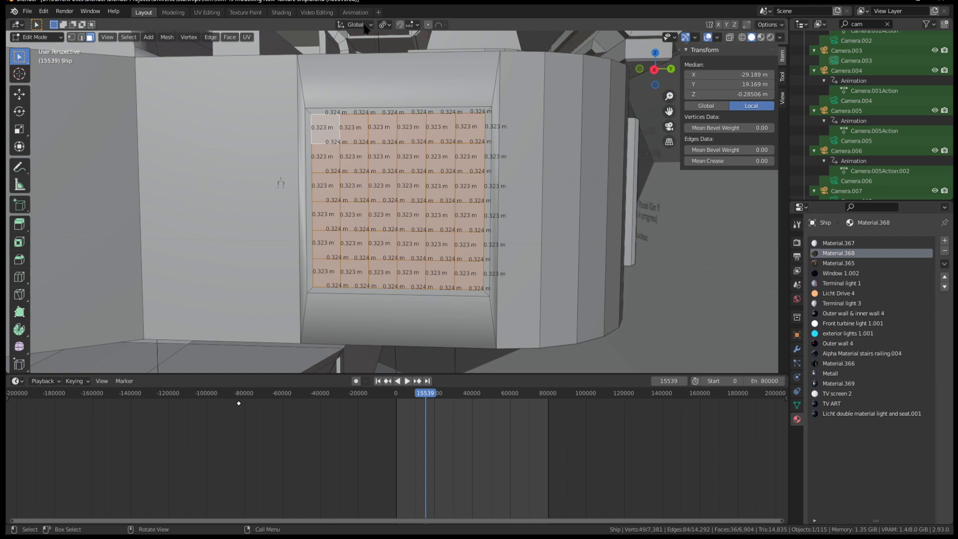
Try Bounding Box Center as the pivot point and apply To Sphere at factor 1 to the subdivided panel faces
click(384, 24)
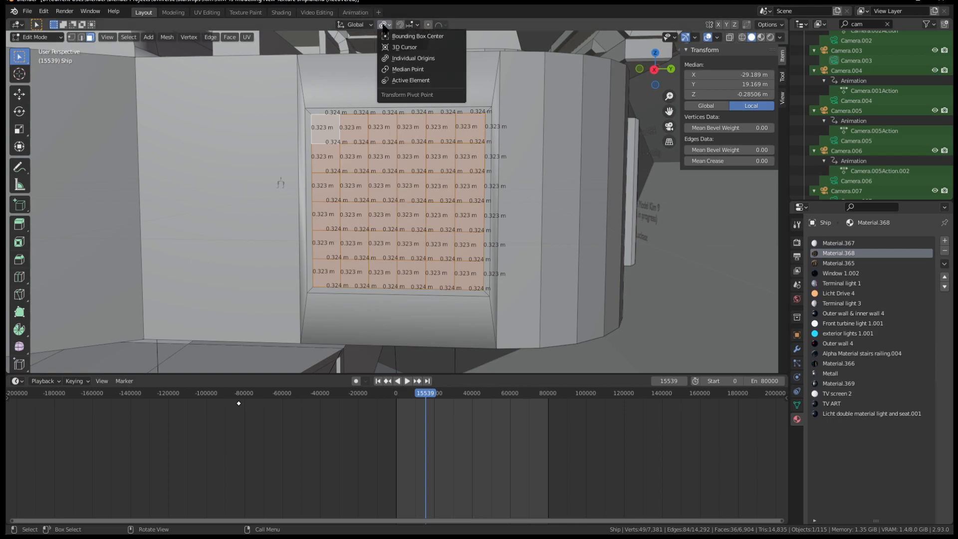
click(414, 37)
key(F3)
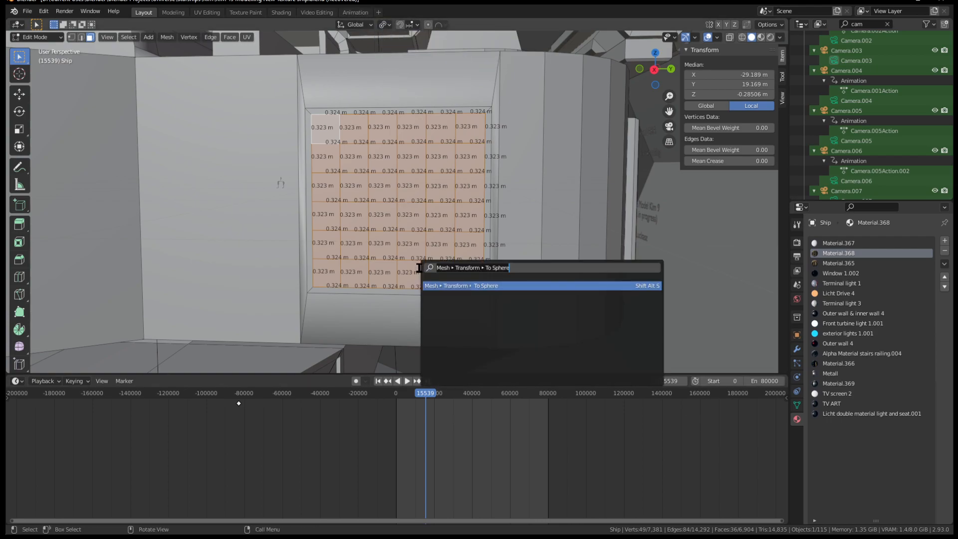
key(Return)
click(493, 330)
middle_drag(493, 330, 462, 349)
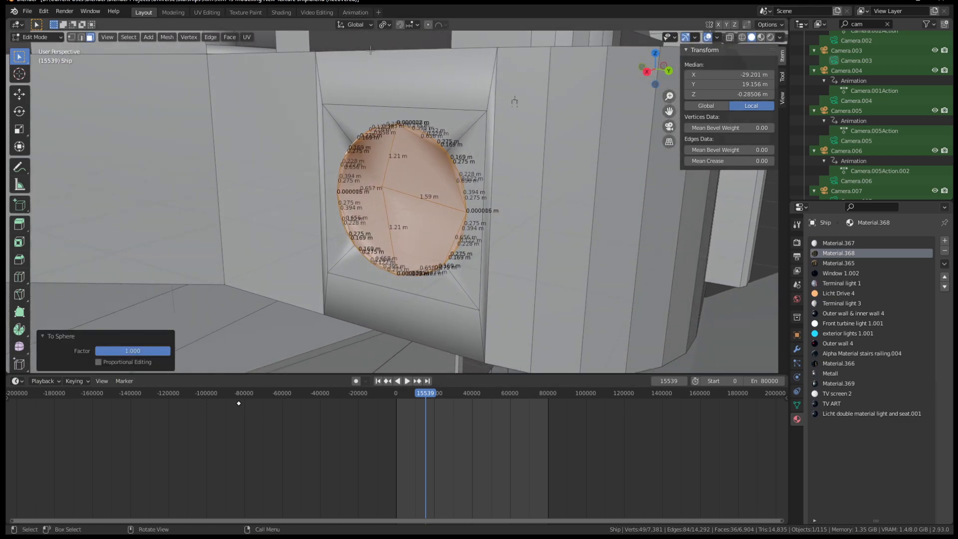
click(382, 25)
middle_drag(358, 225, 352, 244)
Dissolve the rounded faces into a single circular face
key(x)
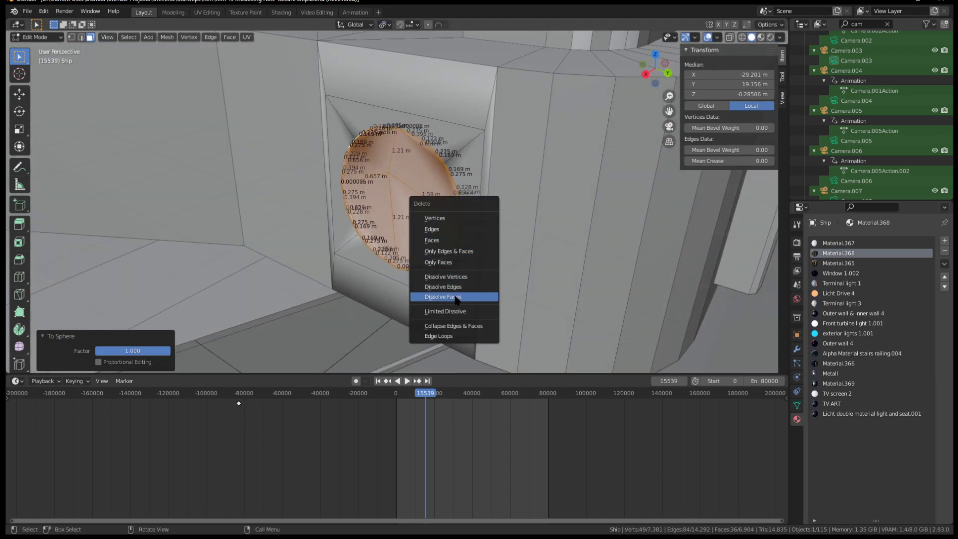
click(446, 296)
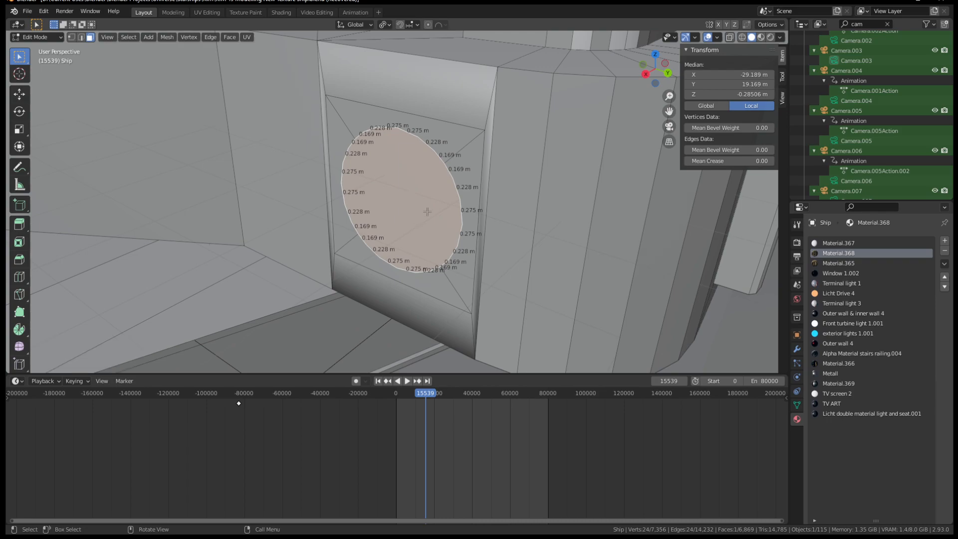
middle_drag(427, 211, 437, 154)
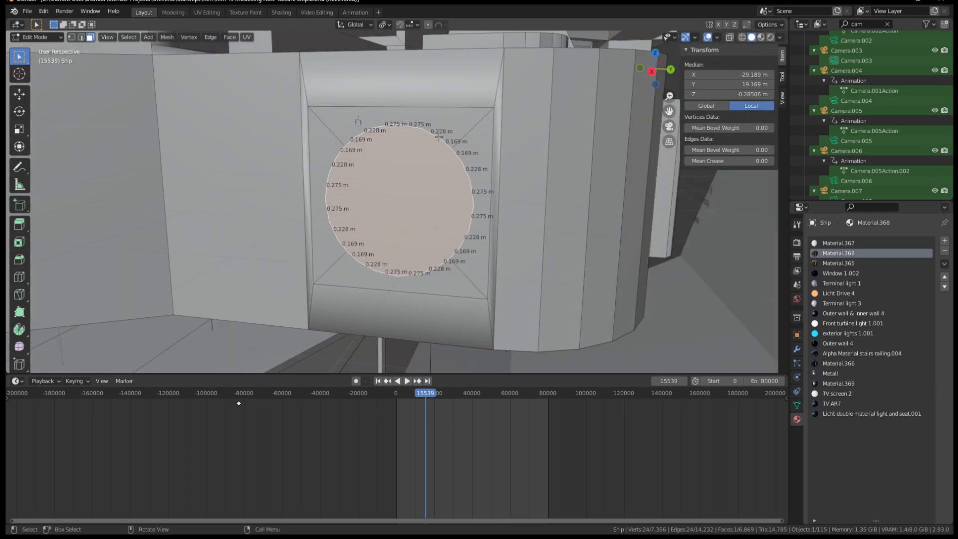
middle_drag(331, 244, 408, 264)
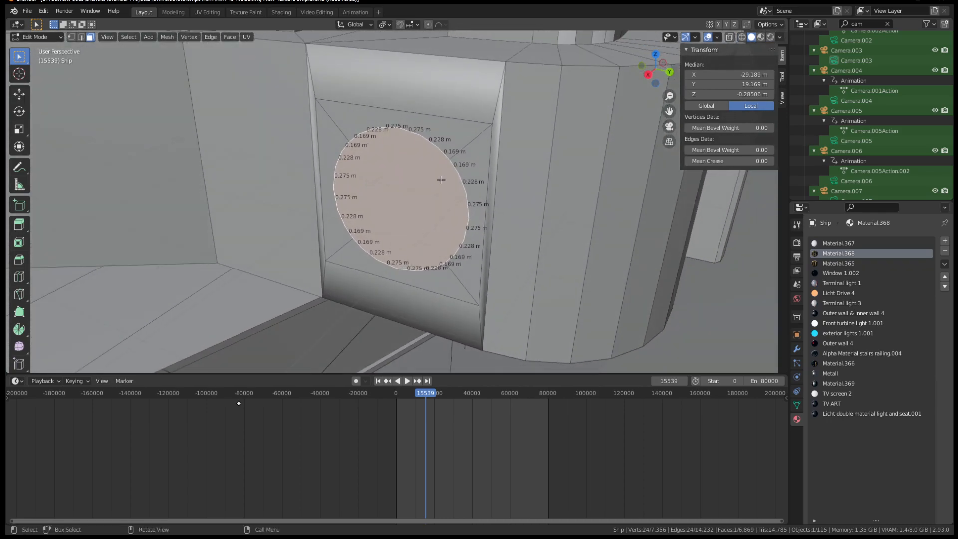
Extrude the circular face outward by about 0.79 m into a cylinder
middle_drag(442, 180, 410, 188)
key(e)
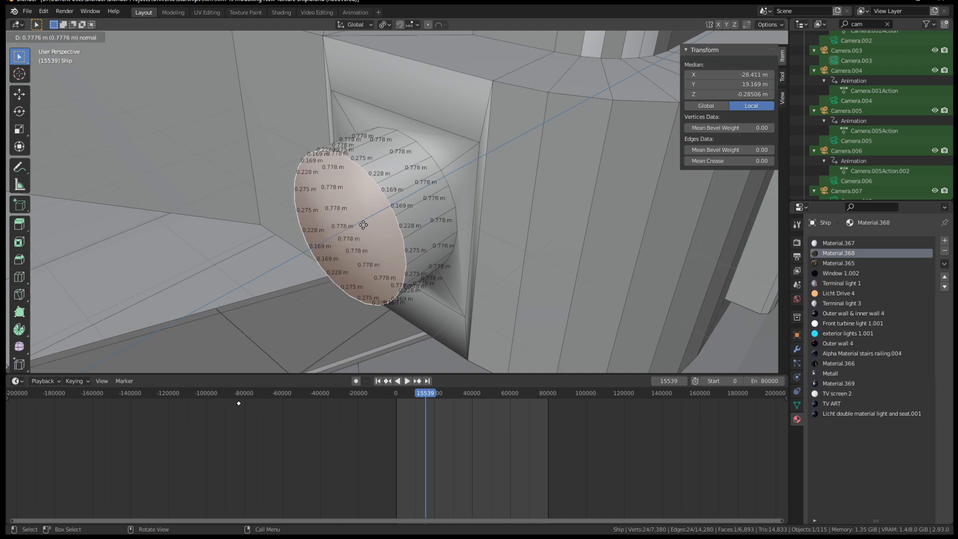
click(356, 228)
middle_drag(356, 227, 374, 237)
key(Tab)
middle_drag(471, 229, 375, 201)
key(Tab)
scroll(399, 216, up, 2)
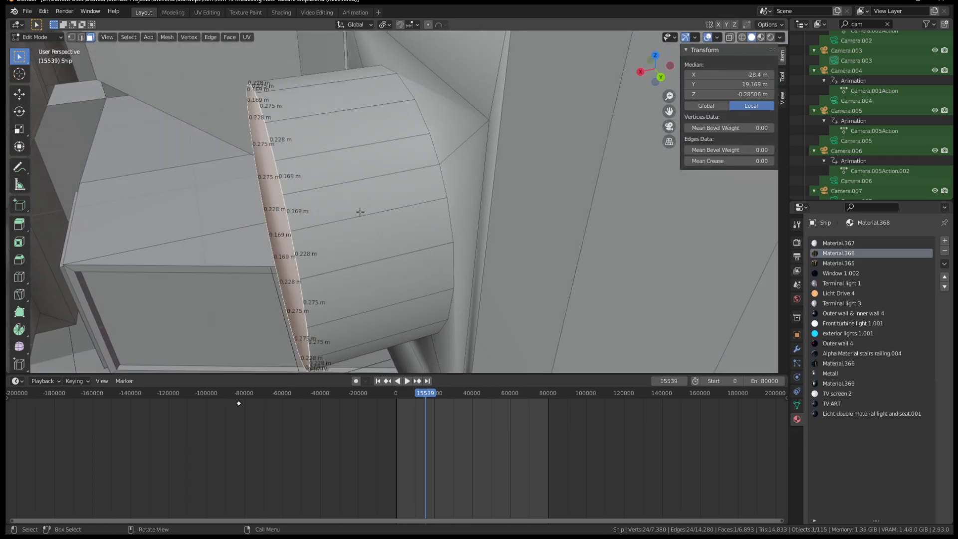
Compare the edge lengths of neighbouring side faces on the extruded cylinder
click(355, 240)
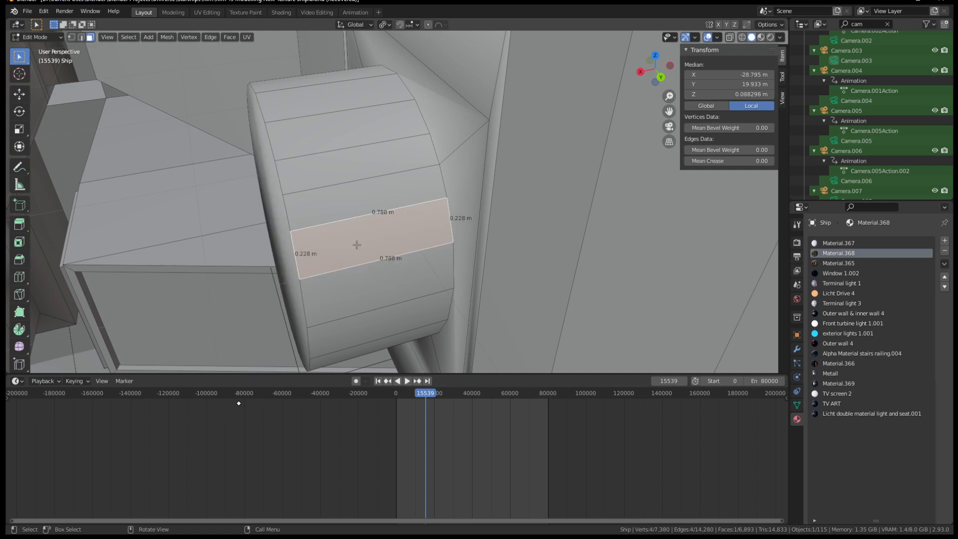
click(350, 193)
click(356, 235)
click(353, 186)
scroll(351, 244, down, 3)
middle_drag(350, 251, 444, 224)
scroll(443, 223, up, 1)
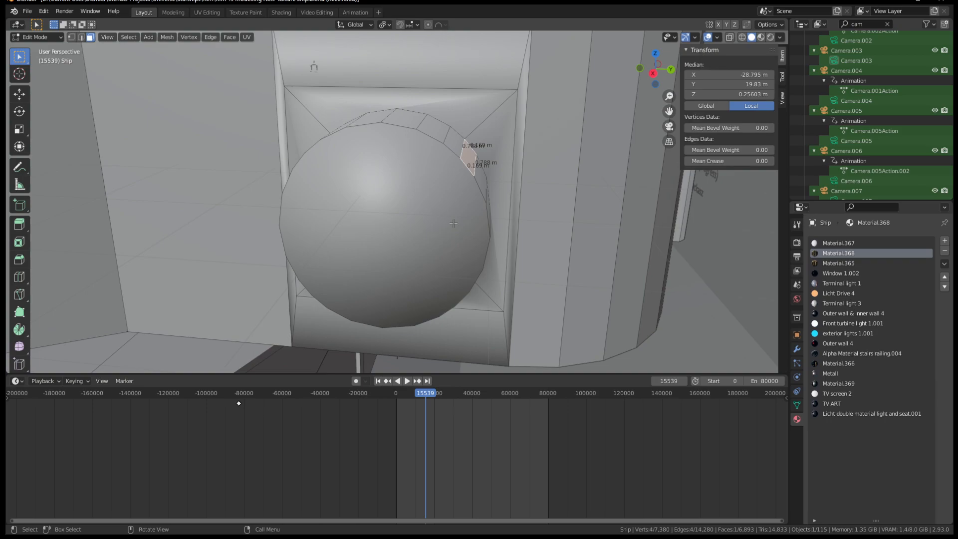
middle_drag(473, 186, 477, 229)
Select the cylinder's end cap and expand the selection to include all of its side faces
click(346, 178)
key(ctrl+KP_Add)
key(ctrl+KP_Add)
key(ctrl+KP_Subtract)
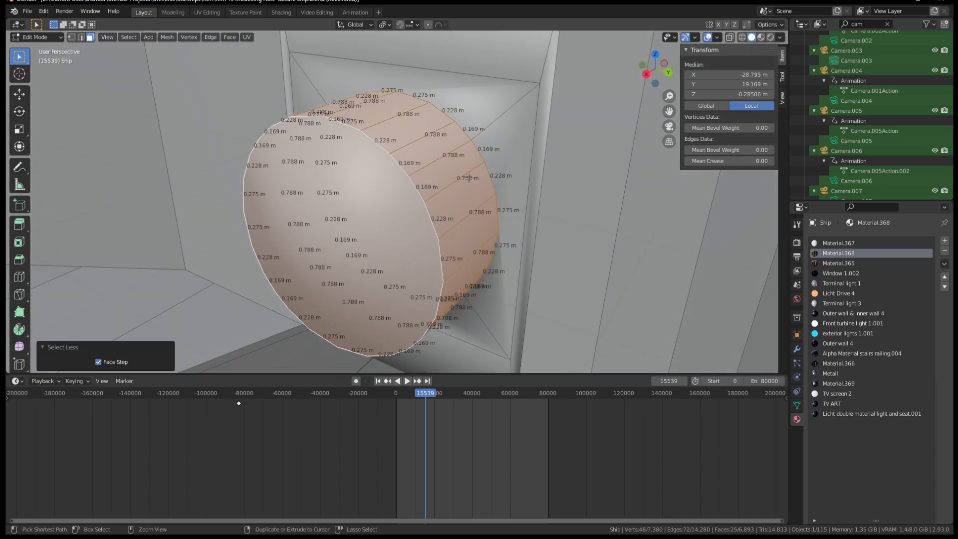
Undo the selections, extrusion, face dissolve and To Sphere back to the flat subdivided square grid
middle_drag(469, 178, 412, 185)
key(ctrl+z)
key(ctrl+z)
key(ctrl+z)
key(ctrl+z)
key(ctrl+z)
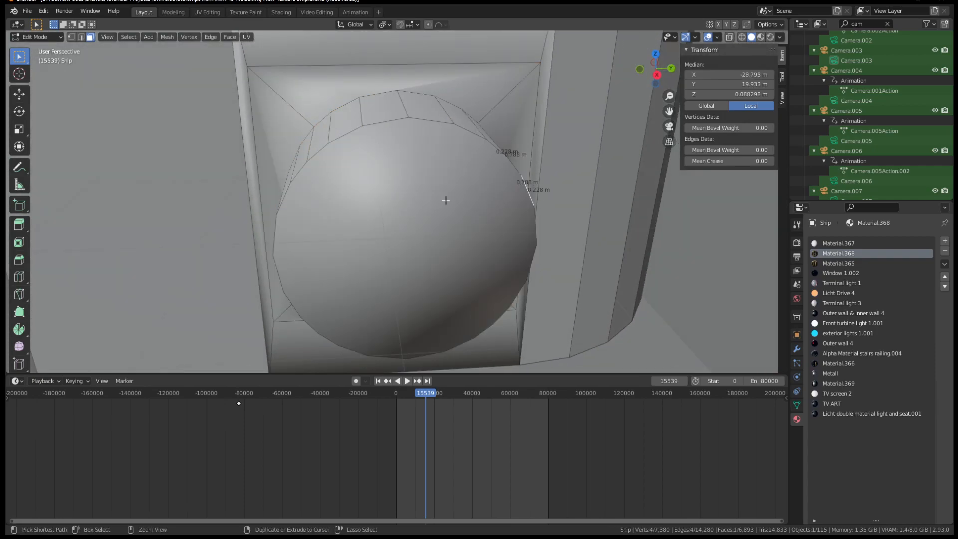
middle_drag(418, 185, 339, 191)
scroll(339, 192, up, 1)
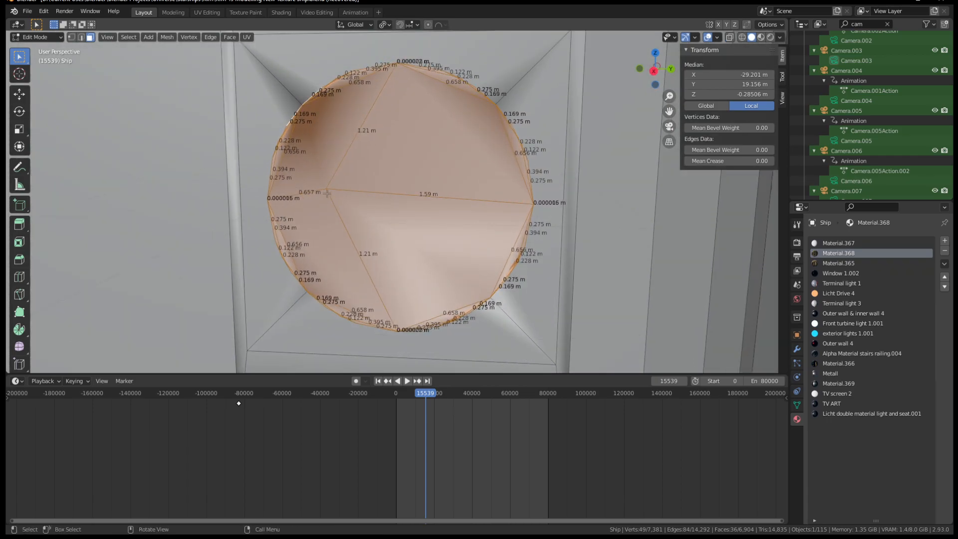
scroll(325, 193, down, 2)
key(ctrl+z)
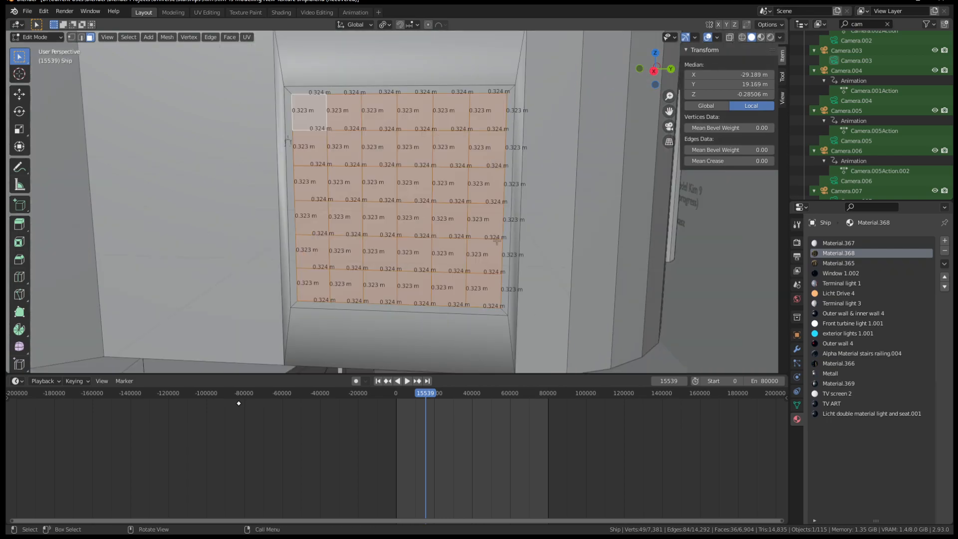
Select the grid's center vertex in vertex mode and grow the selection three times to cover the whole grid
key(1)
click(397, 203)
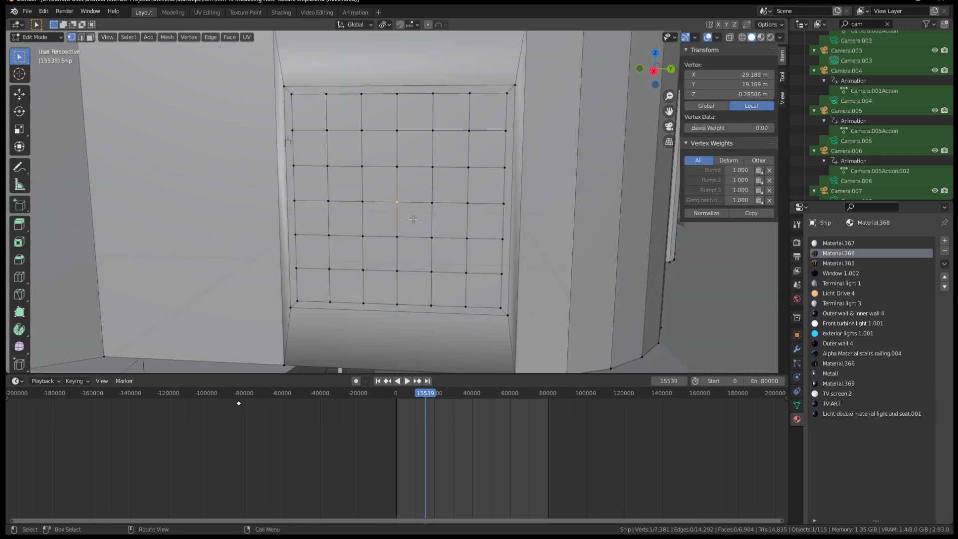
key(ctrl+KP_Add)
key(ctrl+KP_Add)
key(ctrl+KP_Add)
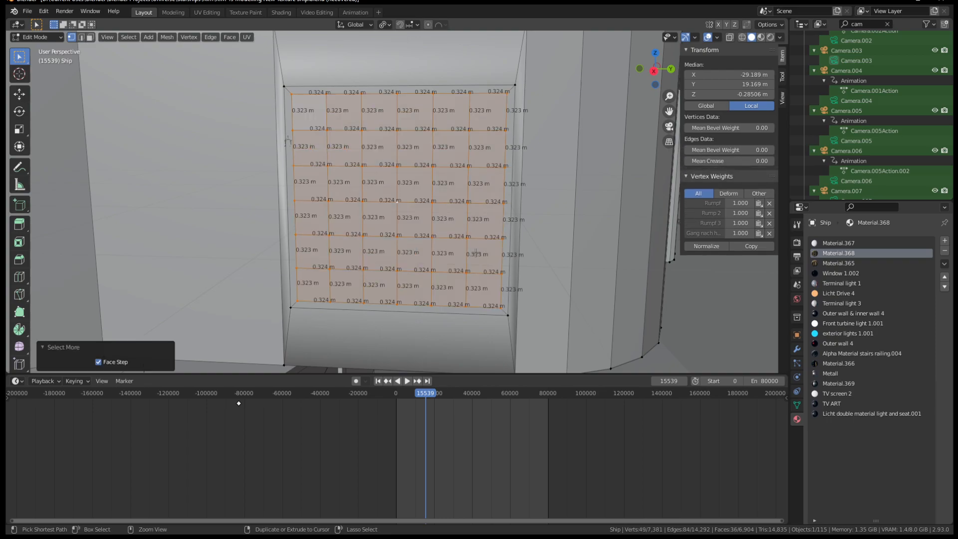
key(F3)
click(599, 170)
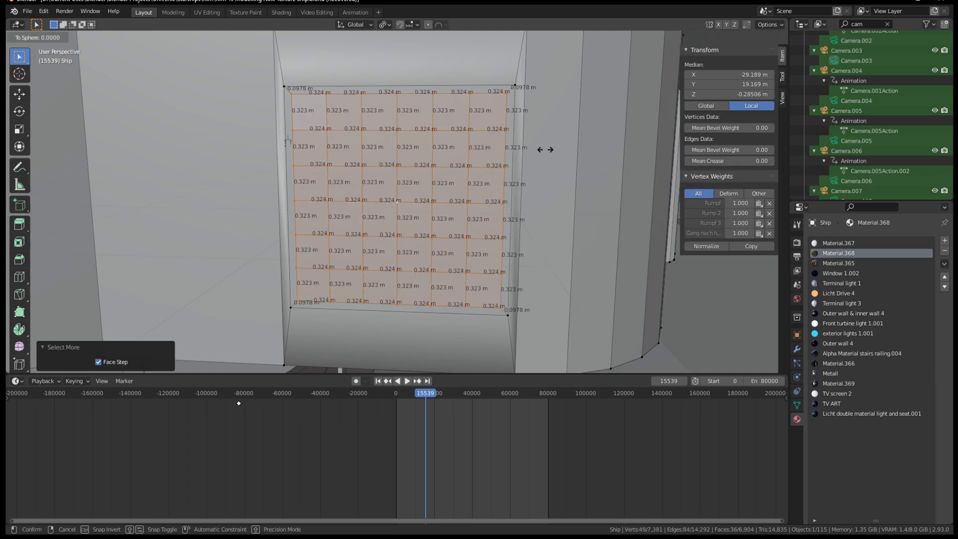
right_click(569, 156)
Set the transform pivot point to Bounding Box Center
click(384, 24)
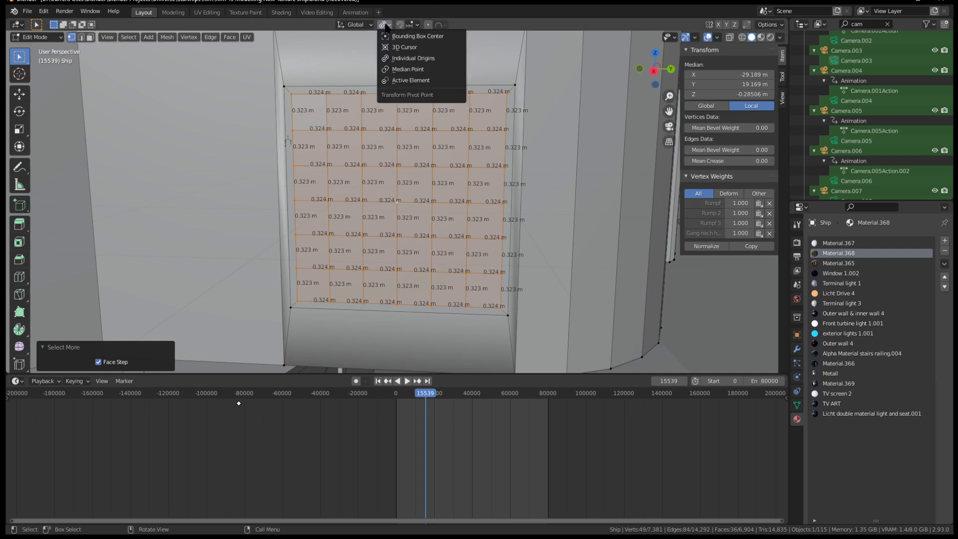
click(415, 38)
key(s)
right_click(533, 222)
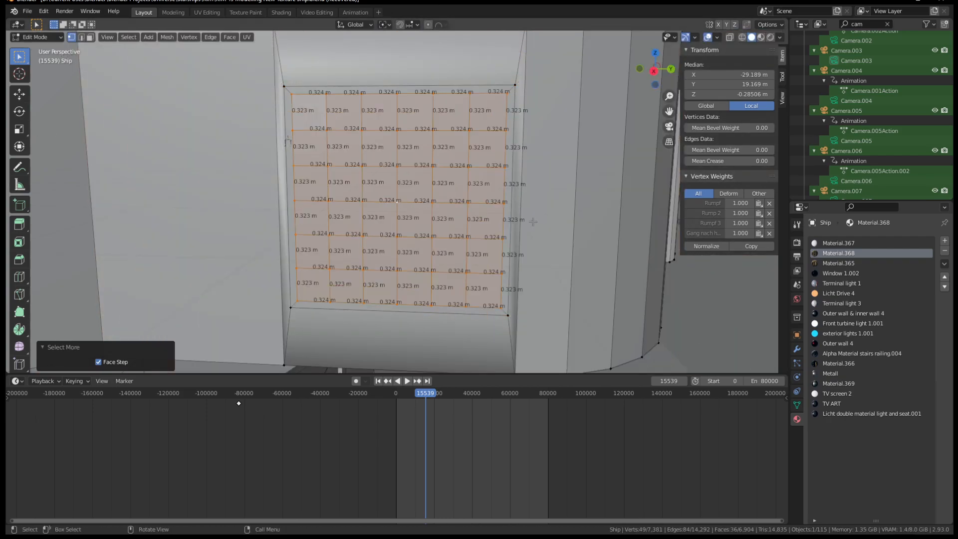
Try rounding the selected grid vertices with To Sphere at factor 1 around the bounding box center
key(F3)
click(559, 238)
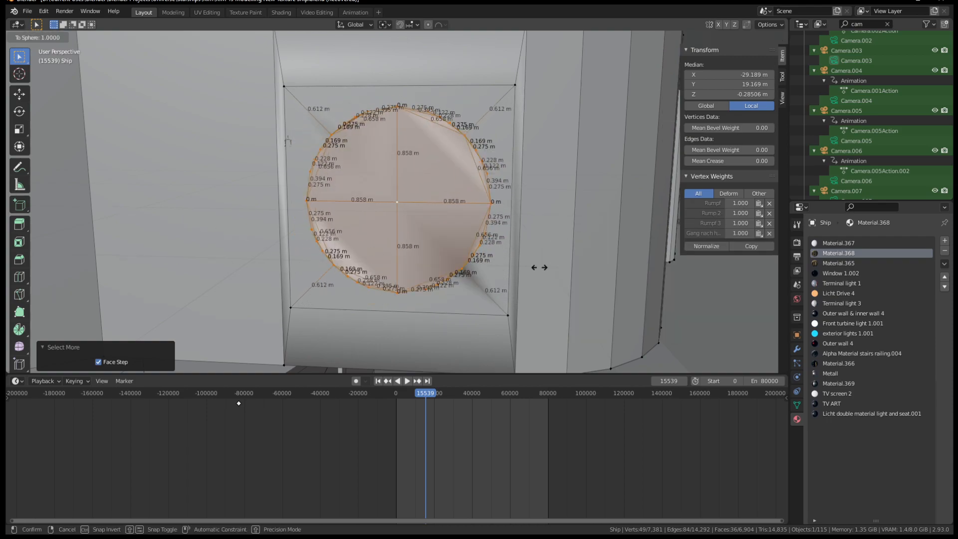
right_click(397, 231)
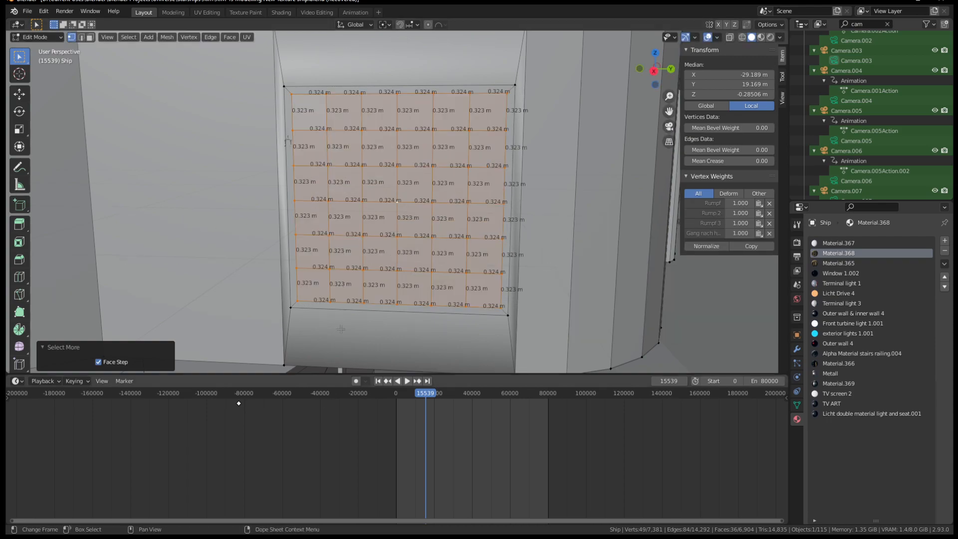
Choose Bounding Box Center again as the pivot point for the selected grid
click(389, 25)
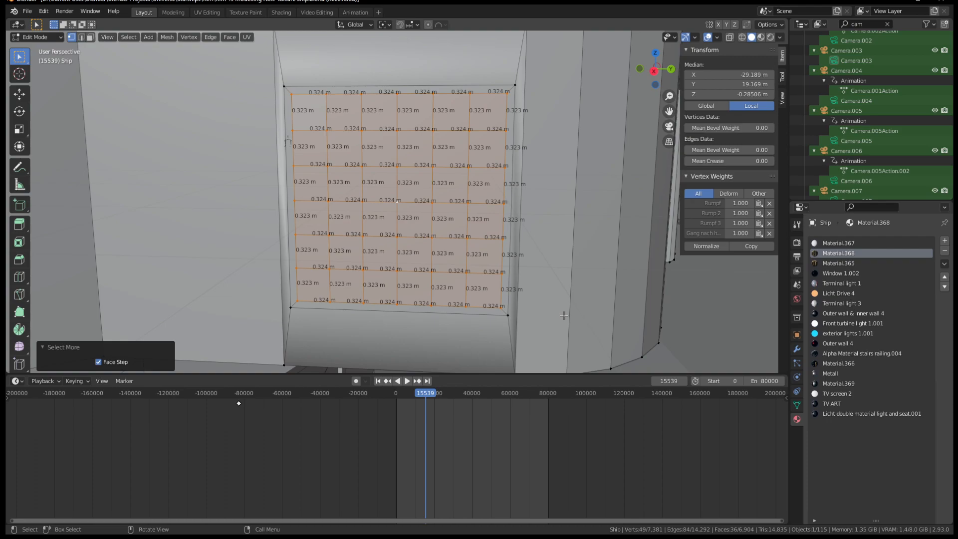
key(F3)
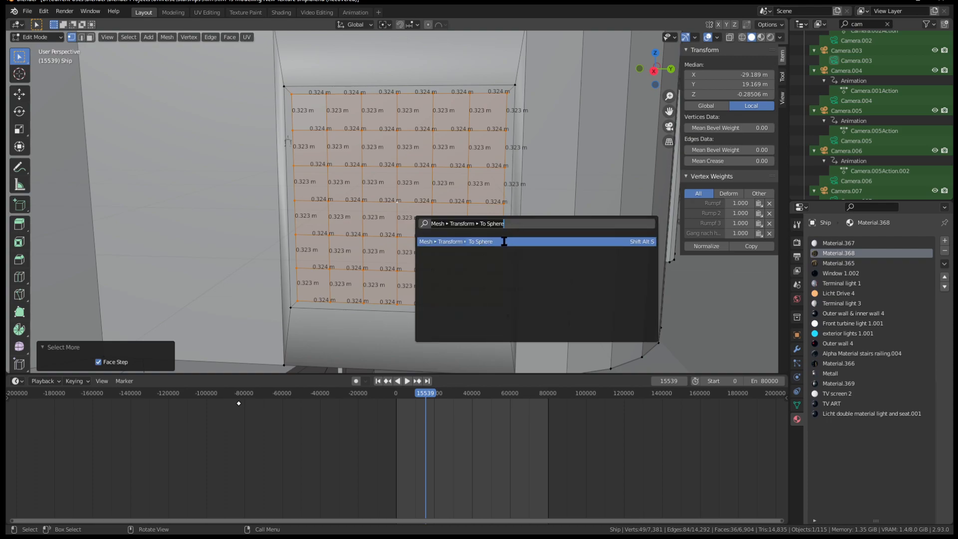
key(Escape)
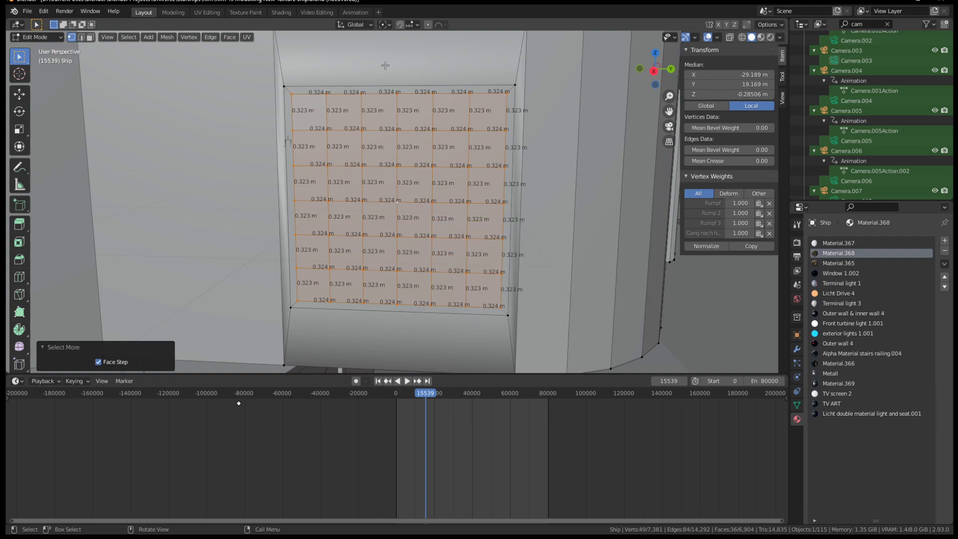
click(385, 25)
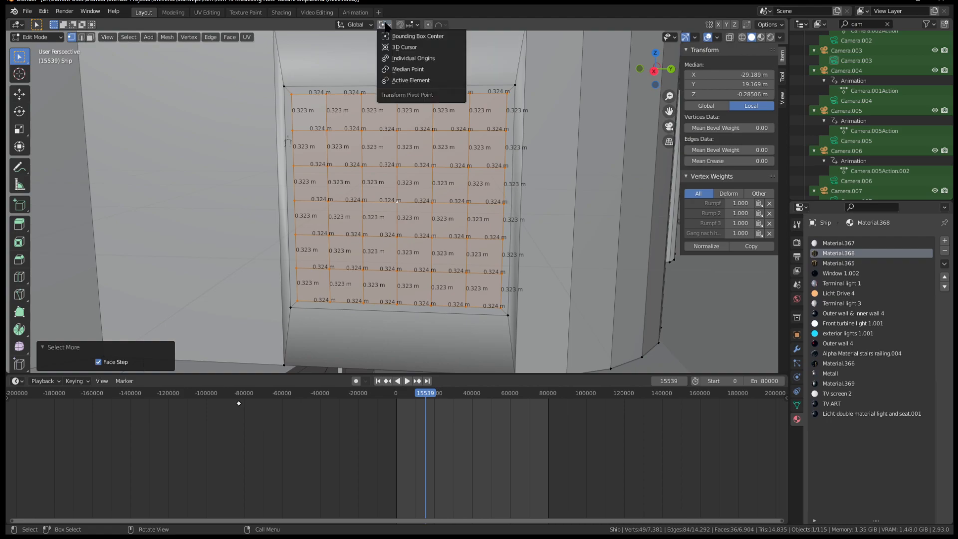
click(398, 37)
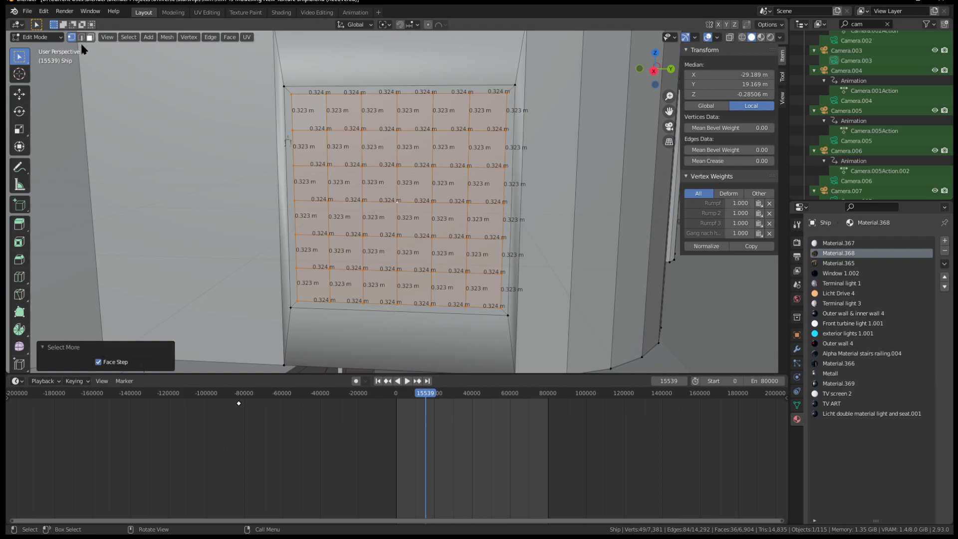
Round the selected grid vertices on the hull panel with To Sphere at factor 1
click(129, 37)
click(166, 38)
mouse_move(186, 49)
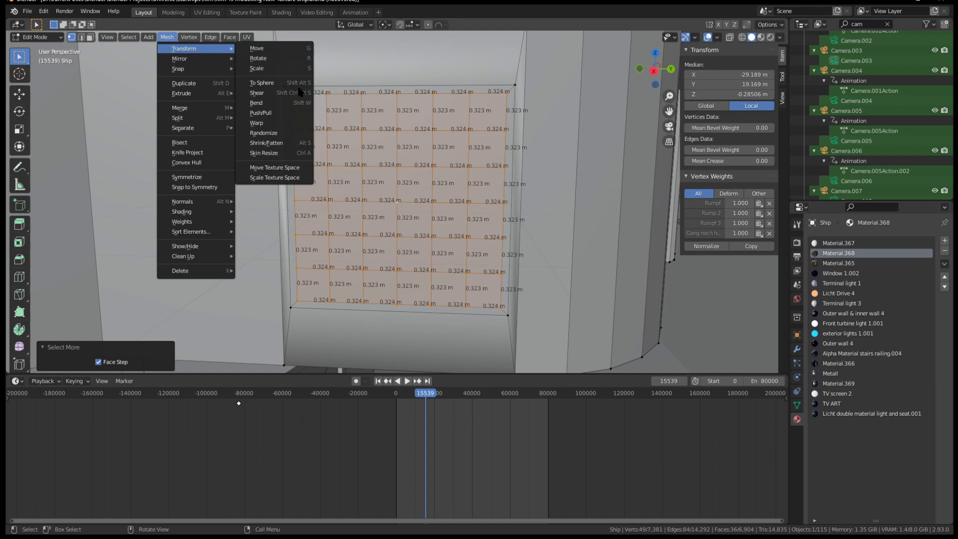
click(261, 83)
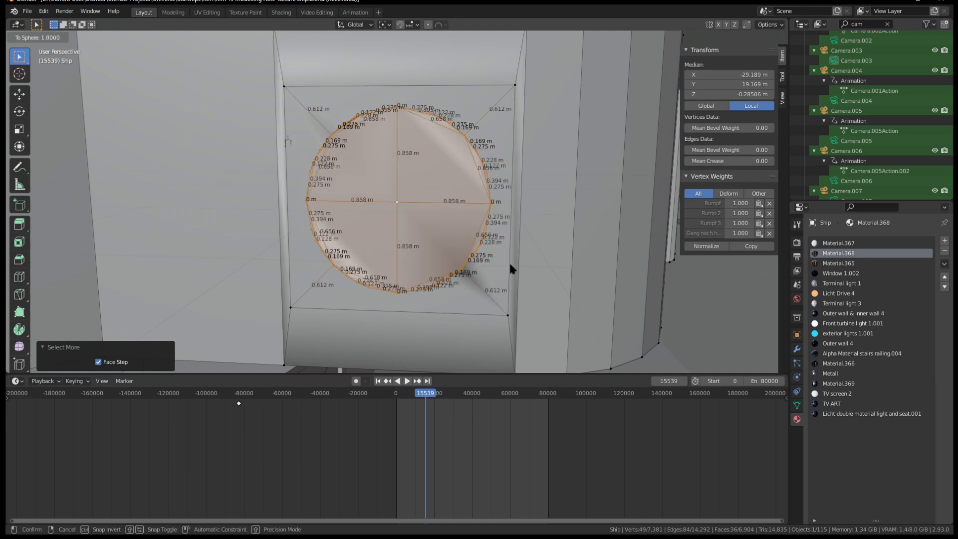
click(288, 142)
middle_drag(515, 271, 506, 245)
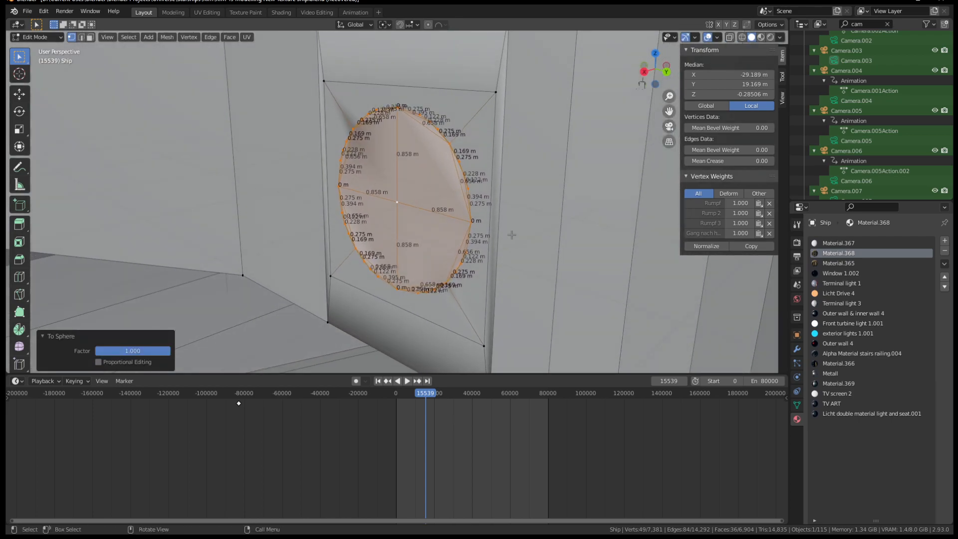
Dissolve the rounded faces into a single round face and extrude it about 1.04 m outward from the panel
key(x)
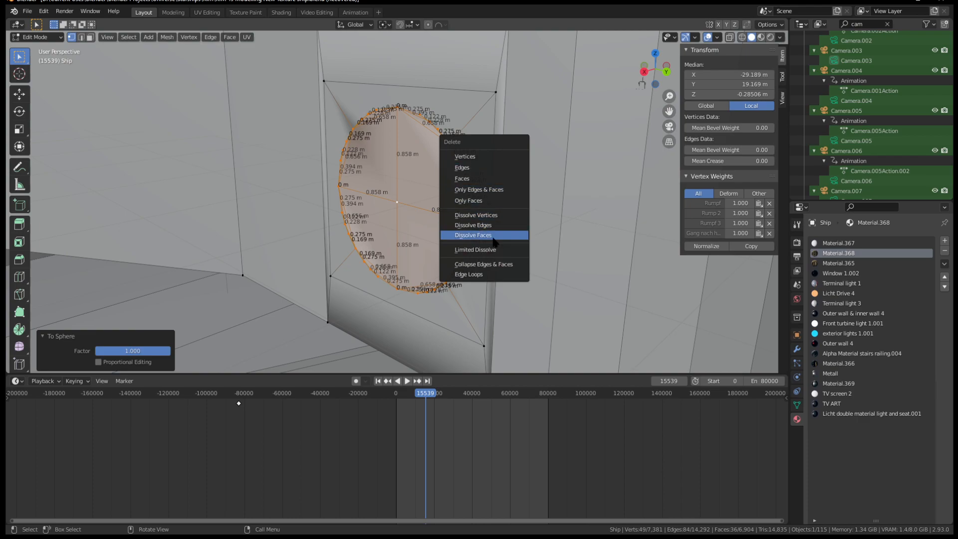
click(492, 236)
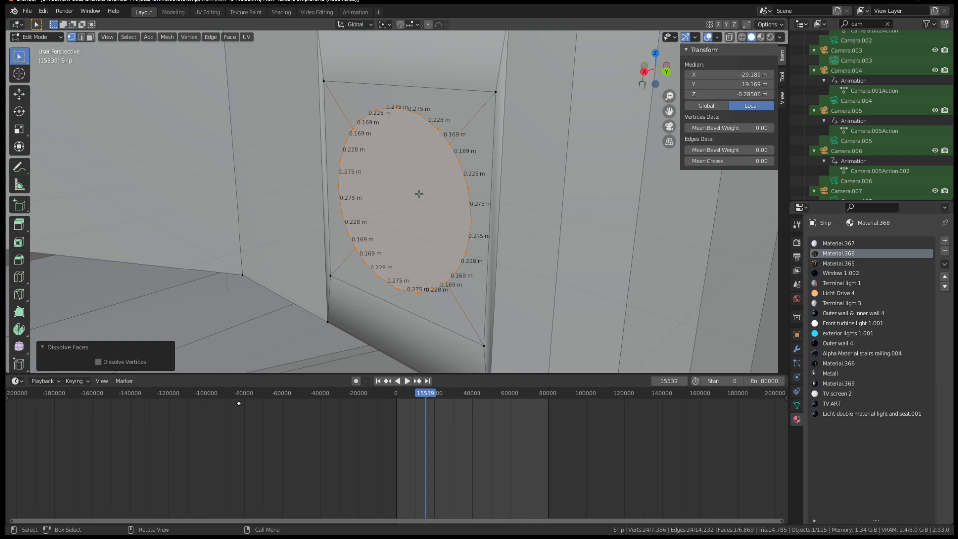
key(e)
click(381, 213)
middle_drag(381, 214, 388, 215)
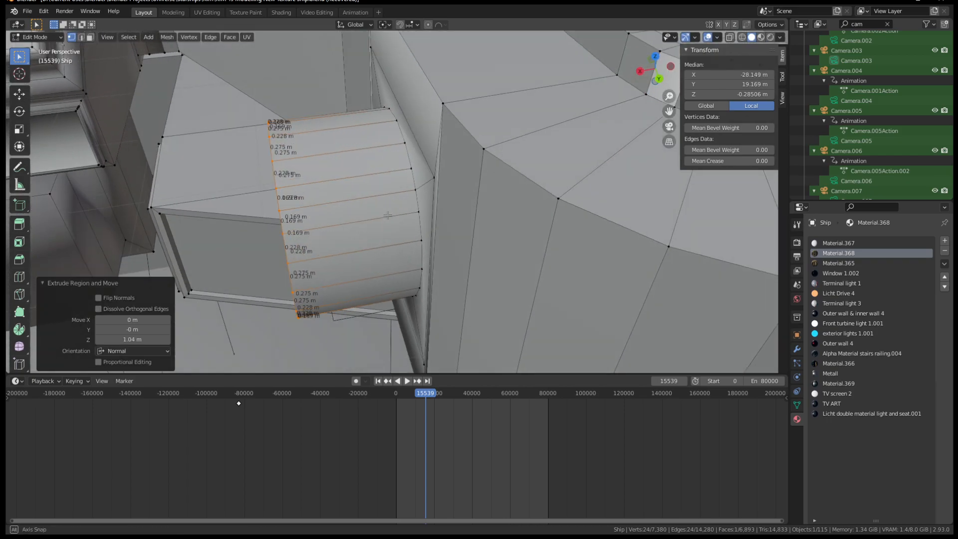
Examine the extruded cylinder's side faces and outline in face mode to check how round it is
key(3)
click(350, 201)
shift+click(344, 167)
middle_drag(344, 167, 403, 218)
scroll(398, 215, up, 3)
click(389, 184)
scroll(389, 184, down, 3)
middle_drag(389, 184, 483, 176)
click(469, 133)
click(422, 168)
click(385, 168)
middle_drag(417, 195, 390, 230)
click(425, 190)
click(397, 230)
click(354, 196)
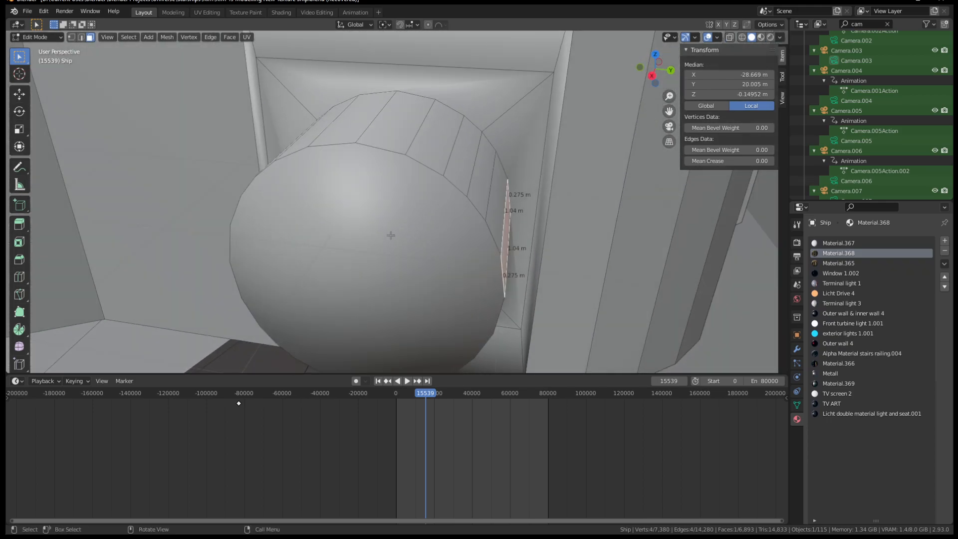
Select the cylinder's end face and dissolve its vertices
click(390, 230)
scroll(390, 229, down, 4)
key(x)
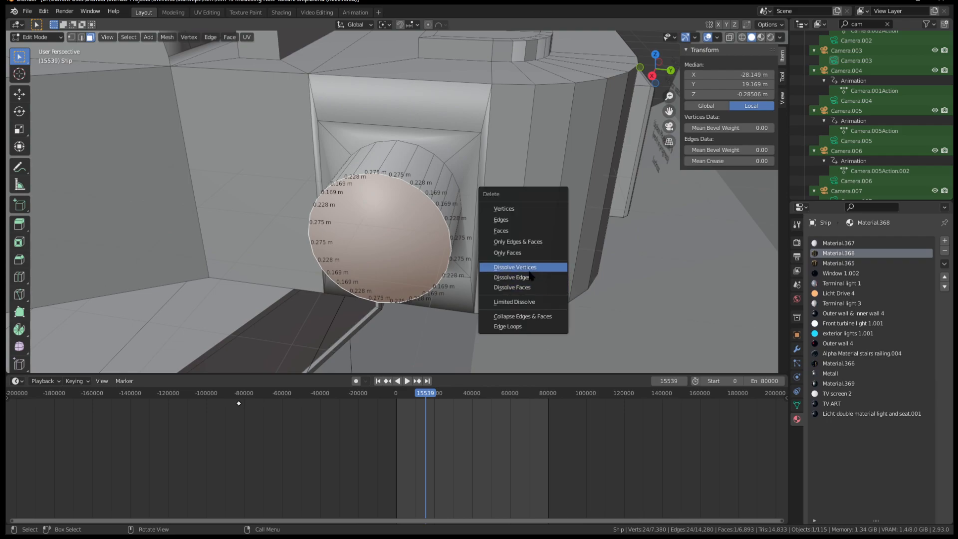
click(531, 272)
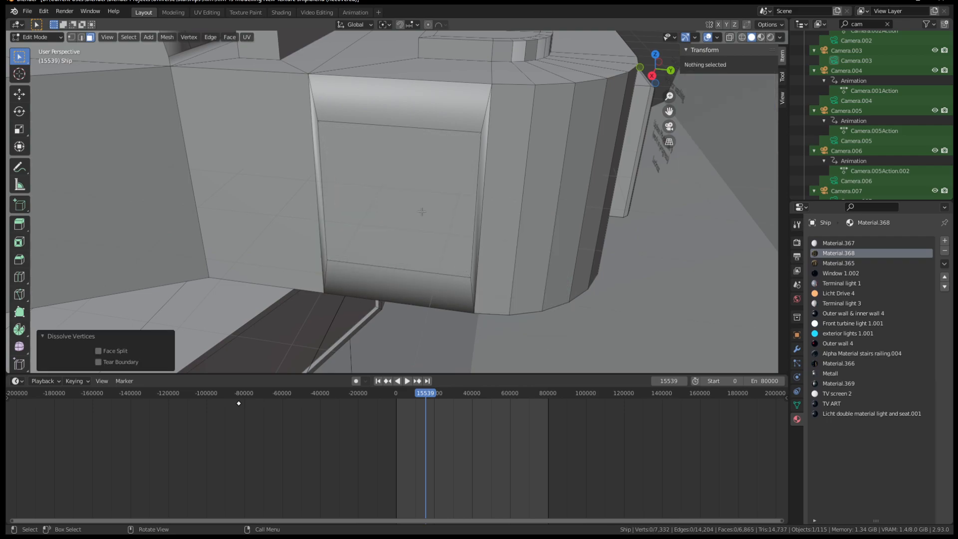
Return to Object Mode and apply all transforms to the ship
click(421, 211)
middle_drag(421, 211, 459, 281)
key(Tab)
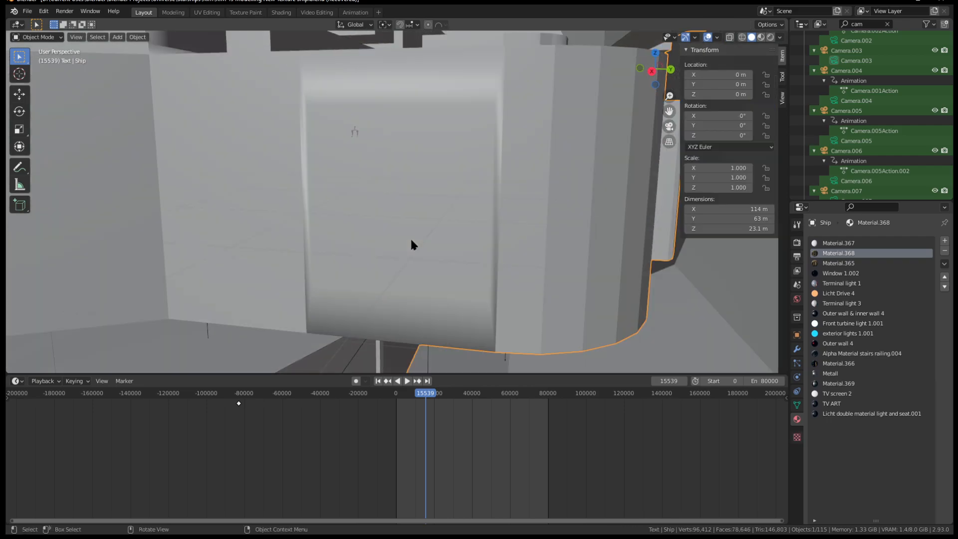
right_click(451, 214)
key(Escape)
key(ctrl+a)
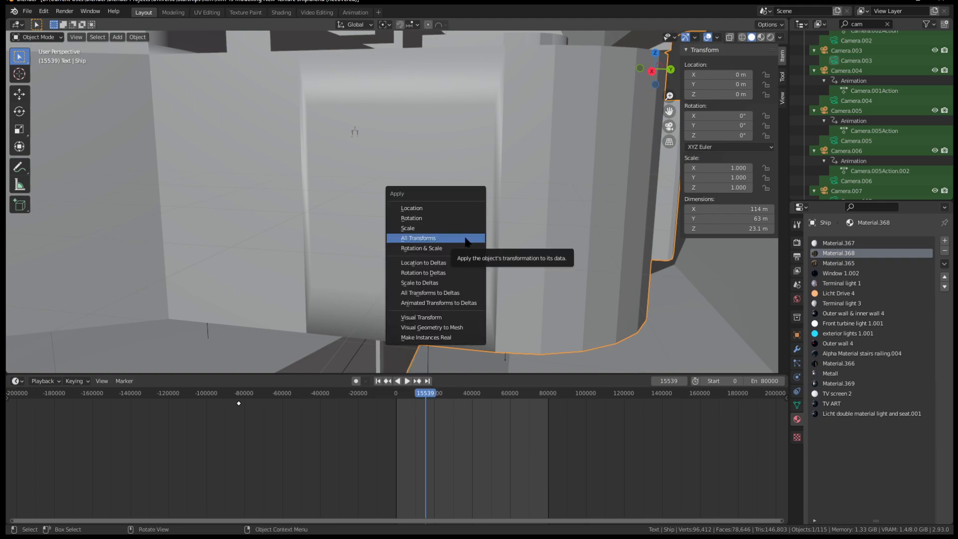
click(465, 239)
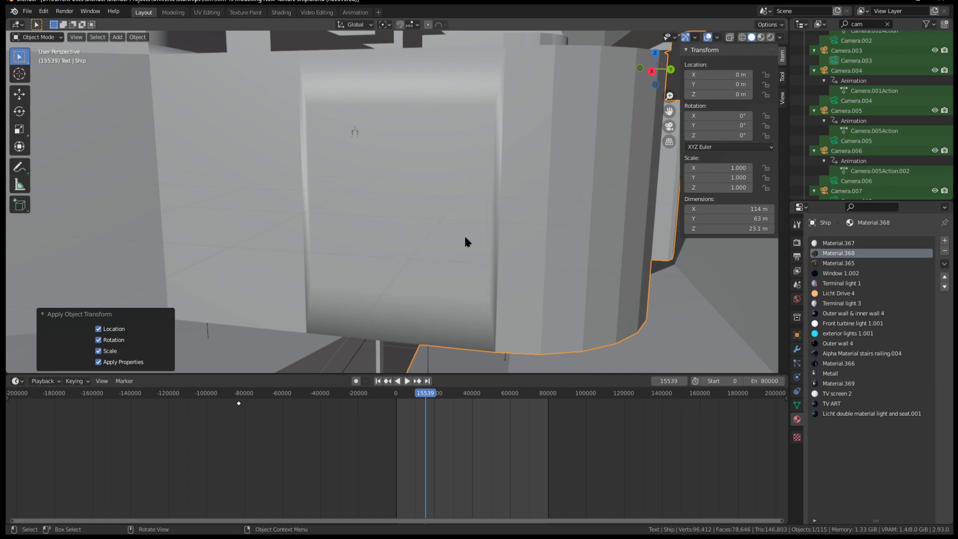
Reopen the ship in Edit Mode and subdivide the square panel face with 5 cuts without insetting it
scroll(449, 249, down, 8)
click(455, 273)
click(552, 278)
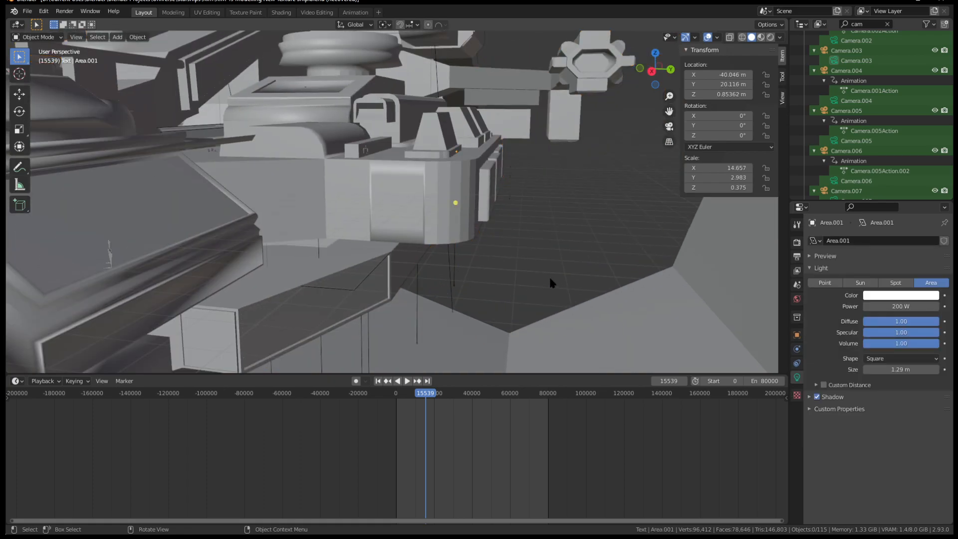
click(415, 211)
key(Tab)
scroll(427, 227, up, 7)
middle_drag(499, 213, 445, 232)
right_click(443, 208)
click(442, 208)
mouse_move(132, 296)
mouse_down()
mouse_move(165, 295)
mouse_move(131, 295)
mouse_up()
middle_drag(389, 209, 421, 208)
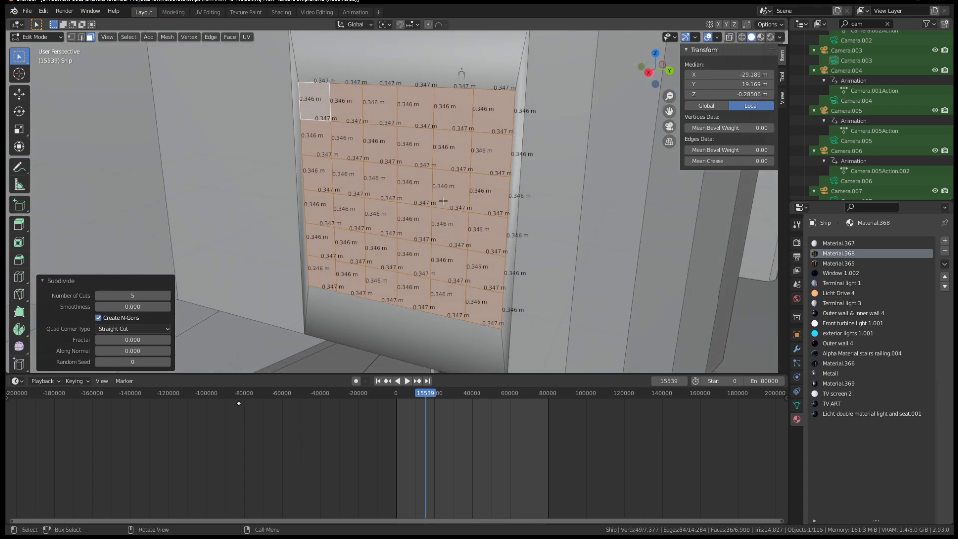
Try rounding the subdivided, non-inset panel grid with To Sphere
key(F3)
text(to sphere)
key(Return)
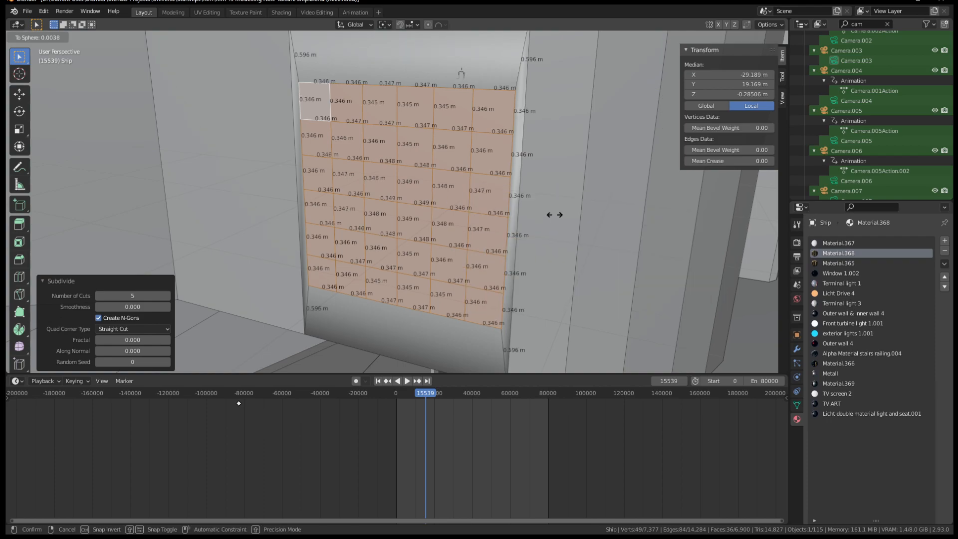
click(757, 296)
middle_drag(757, 296, 342, 218)
Extrude the rounded panel faces about 1.11 m outward and inspect the cylinder's sides and end
key(e)
click(396, 233)
click(367, 219)
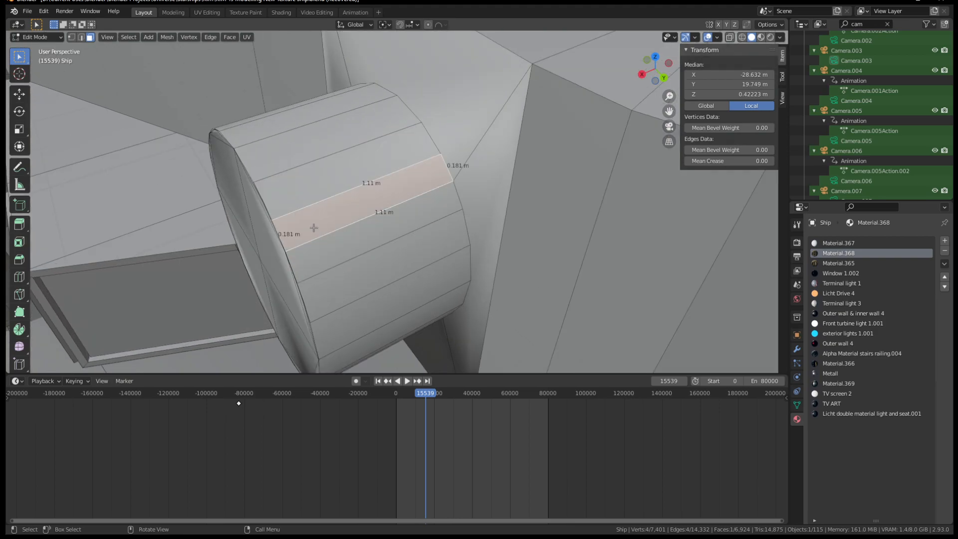
click(279, 158)
middle_drag(279, 157, 400, 160)
drag(373, 183, 363, 195)
scroll(363, 194, down, 3)
middle_drag(363, 194, 361, 234)
scroll(415, 179, up, 3)
Dissolve the vertex at the center of the cylinder's end in vertex mode
click(415, 179)
key(1)
key(x)
click(300, 221)
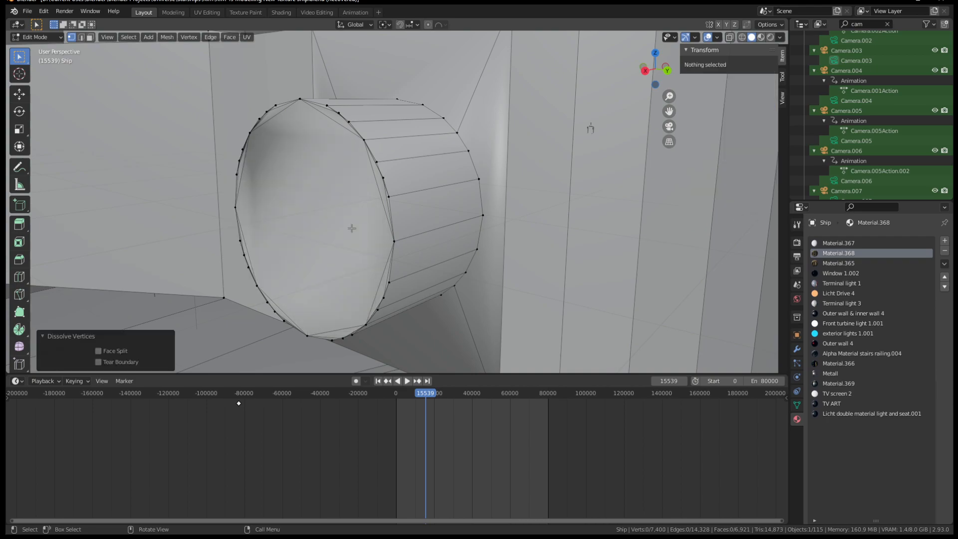
Select the cylinder's end face, grow the selection and dissolve the selected faces into one
key(3)
click(349, 206)
key(ctrl+KP_Add)
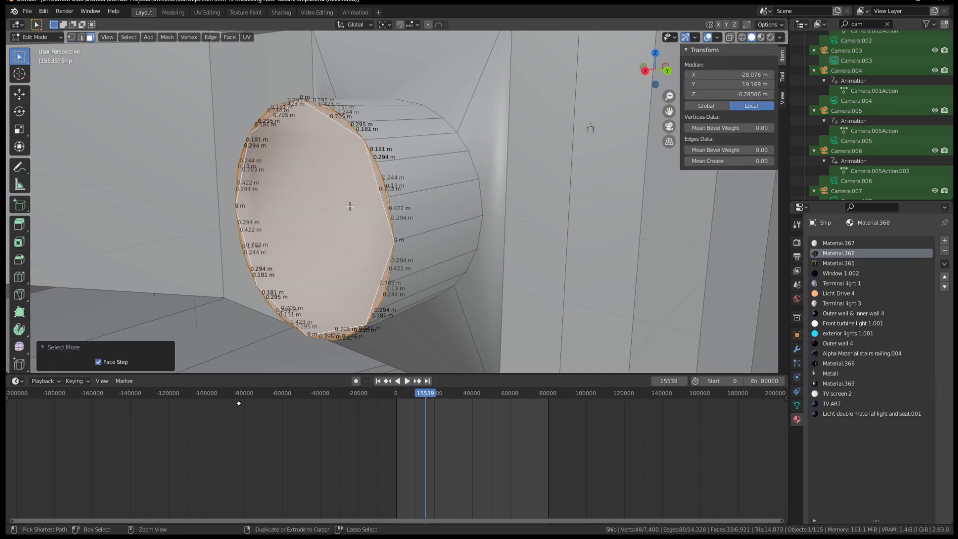
key(x)
key(f)
key(f)
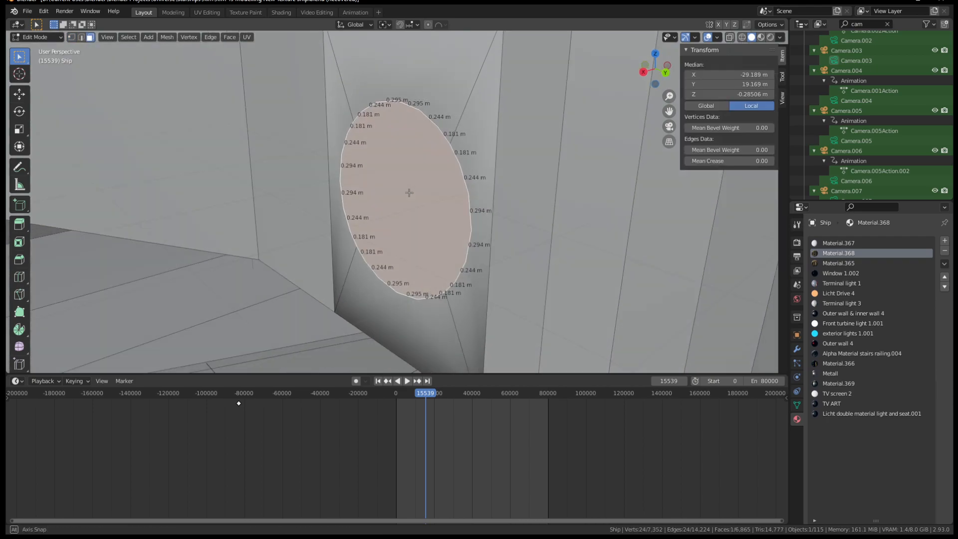
Undo the dissolves, extrusions and rounding to get back to the plain square panel face
scroll(416, 189, up, 3)
mouse_move(422, 192)
middle_down()
mouse_move(654, 210)
mouse_move(423, 204)
middle_up()
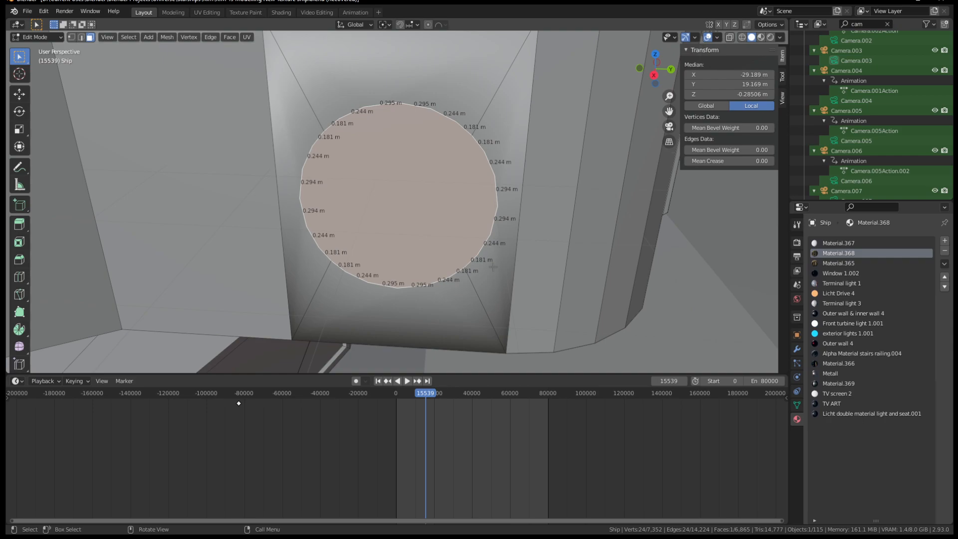
middle_drag(490, 267, 483, 195)
scroll(468, 215, down, 4)
scroll(462, 224, up, 2)
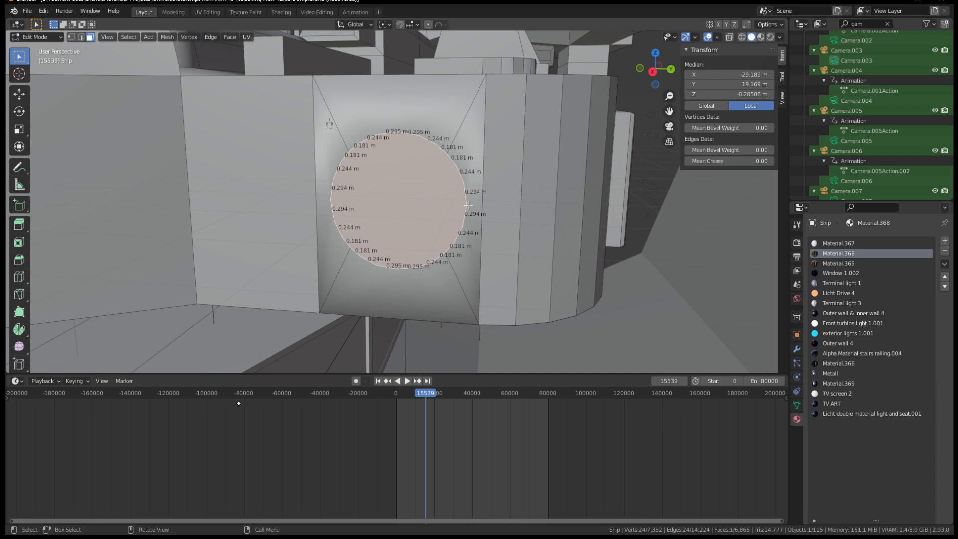
key(ctrl+z)
key(ctrl+z)
key(ctrl+z)
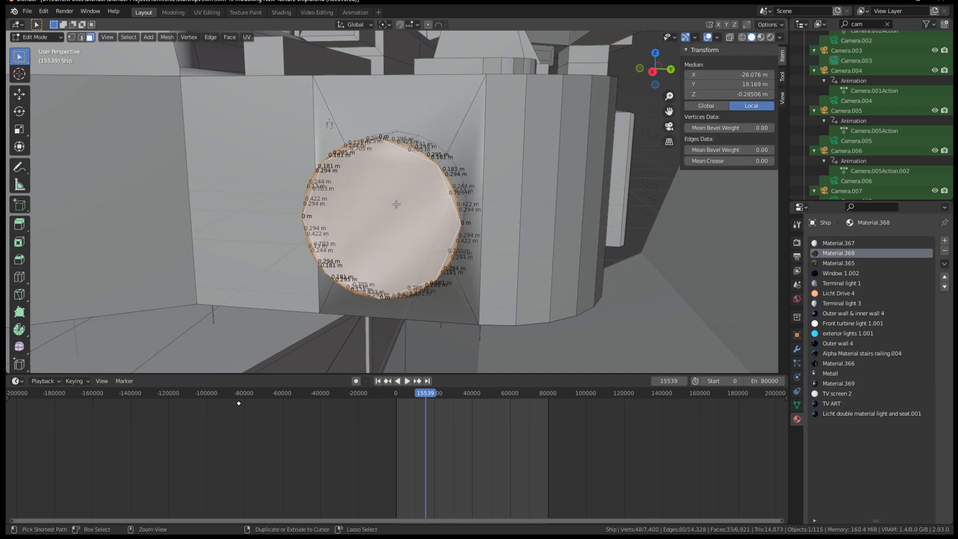
key(ctrl+z)
key(ctrl+z)
key(ctrl+z)
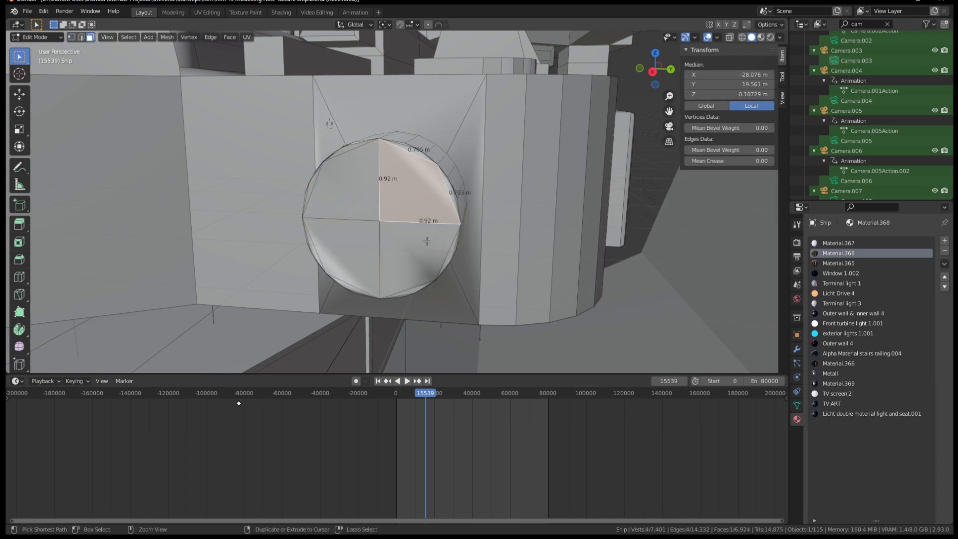
key(ctrl+z)
key(ctrl+z)
key(ctrl+z)
key(ctrl+z)
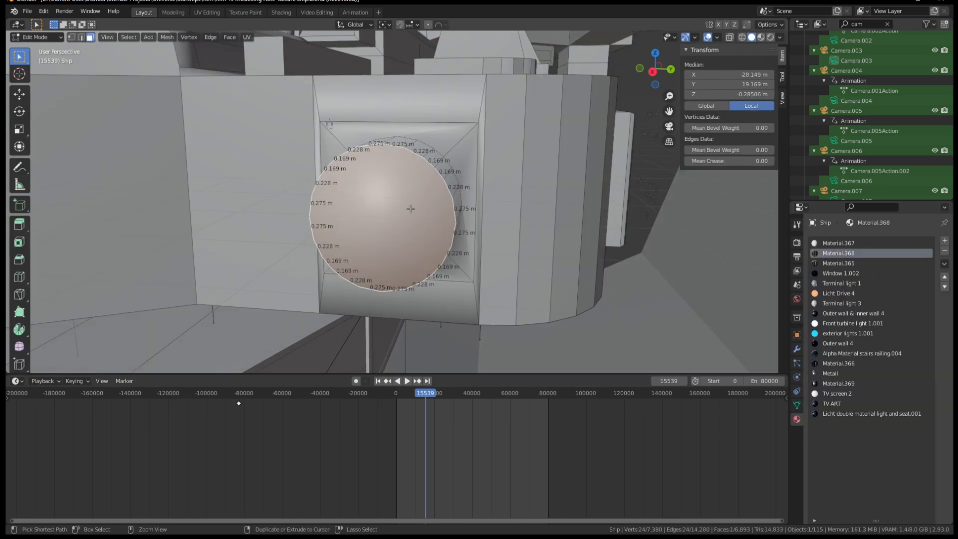
key(ctrl+z)
key(ctrl+z)
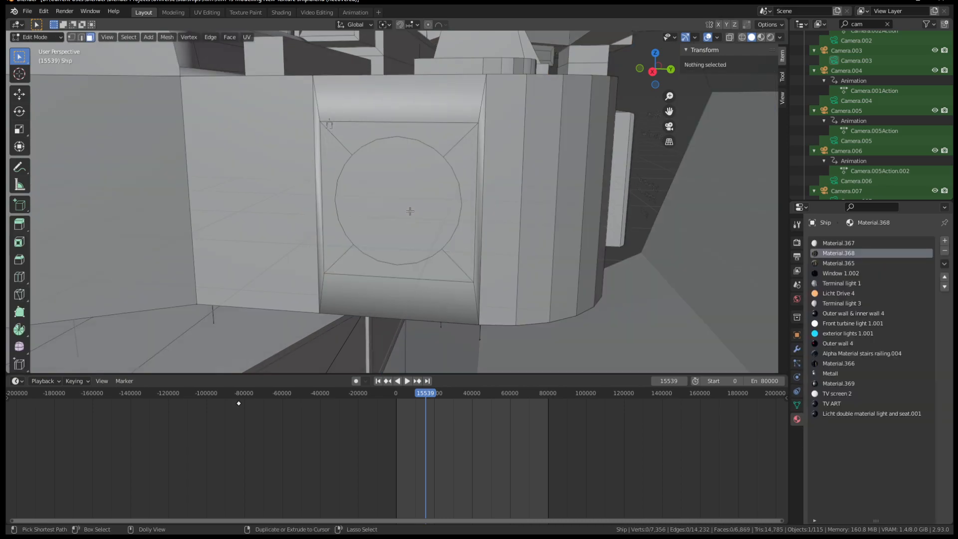
scroll(419, 206, up, 2)
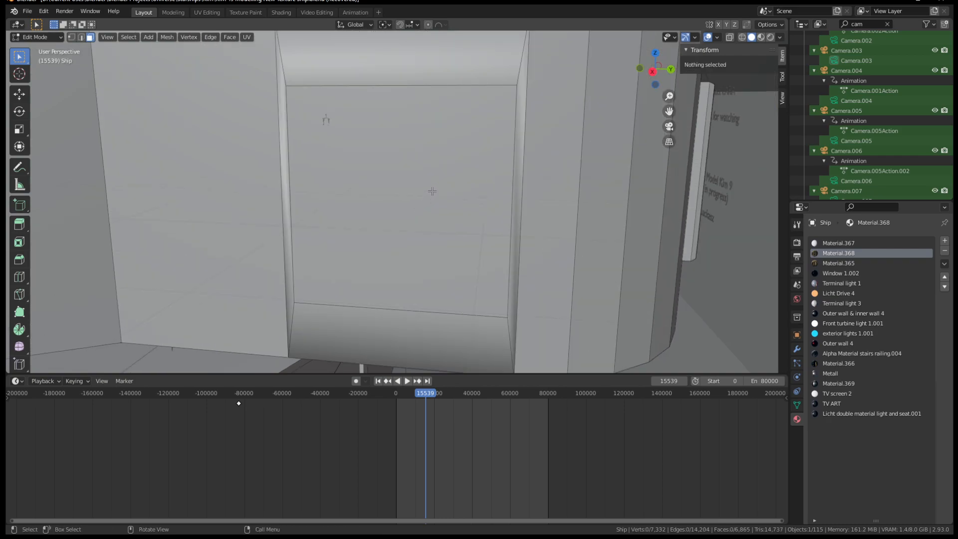
Select the square panel face and inset it with a thickness of about 0.134 m
click(434, 191)
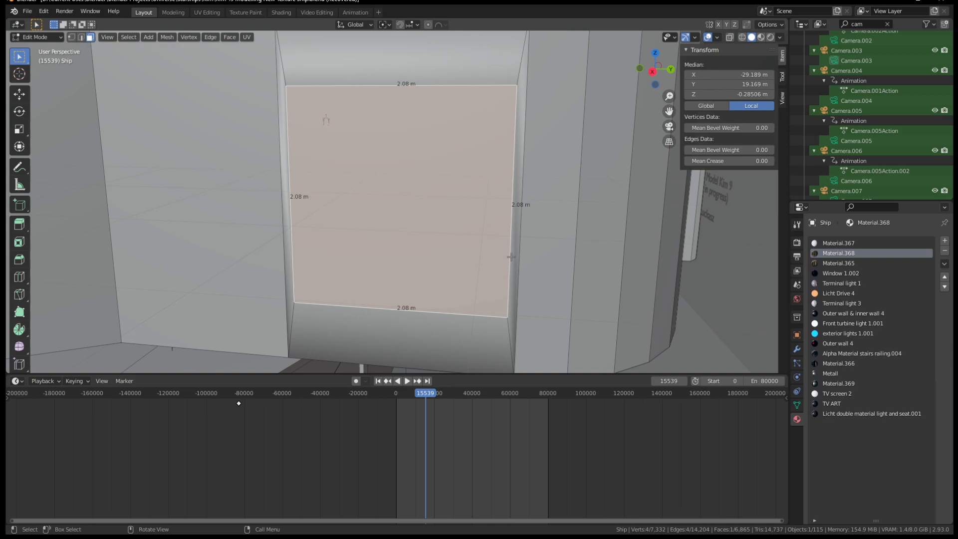
scroll(484, 213, down, 3)
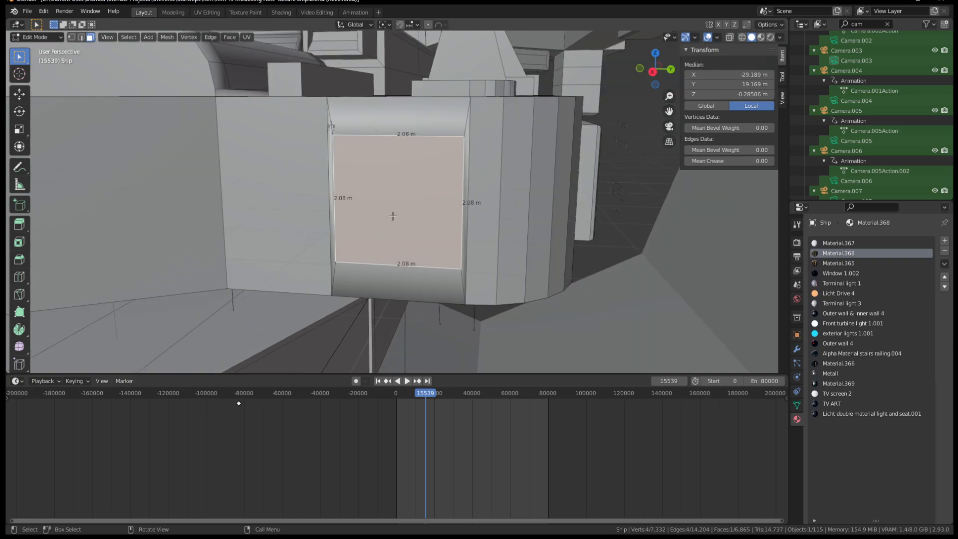
scroll(391, 198, up, 2)
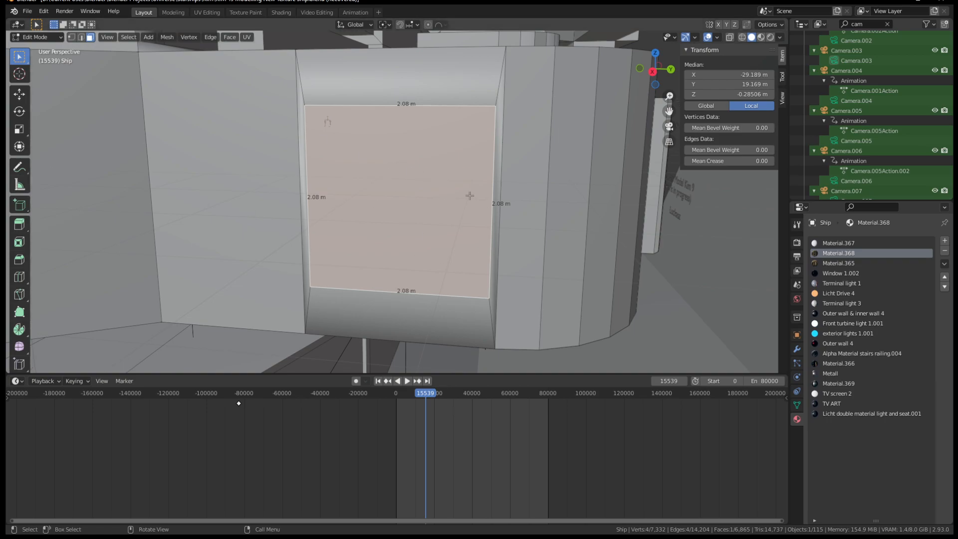
key(i)
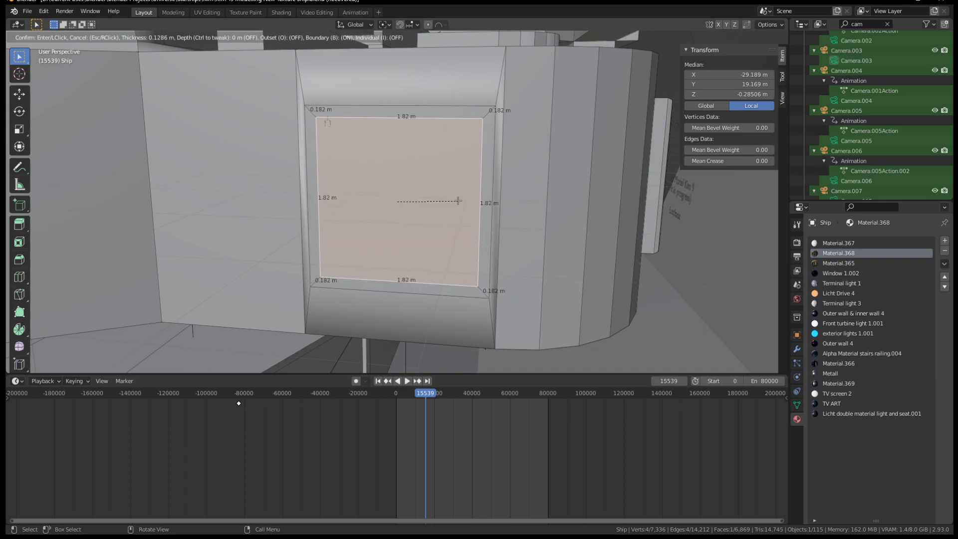
click(458, 200)
middle_drag(458, 200, 411, 199)
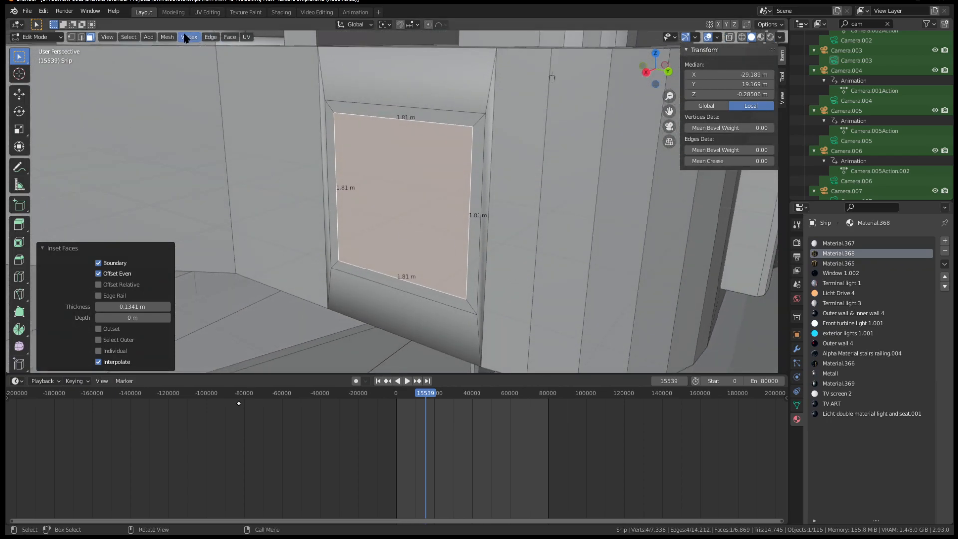
Subdivide the inset panel face with 5 cuts
right_click(433, 177)
click(425, 179)
drag(127, 296, 144, 290)
Round the subdivided inset face with To Sphere at factor 1
click(171, 38)
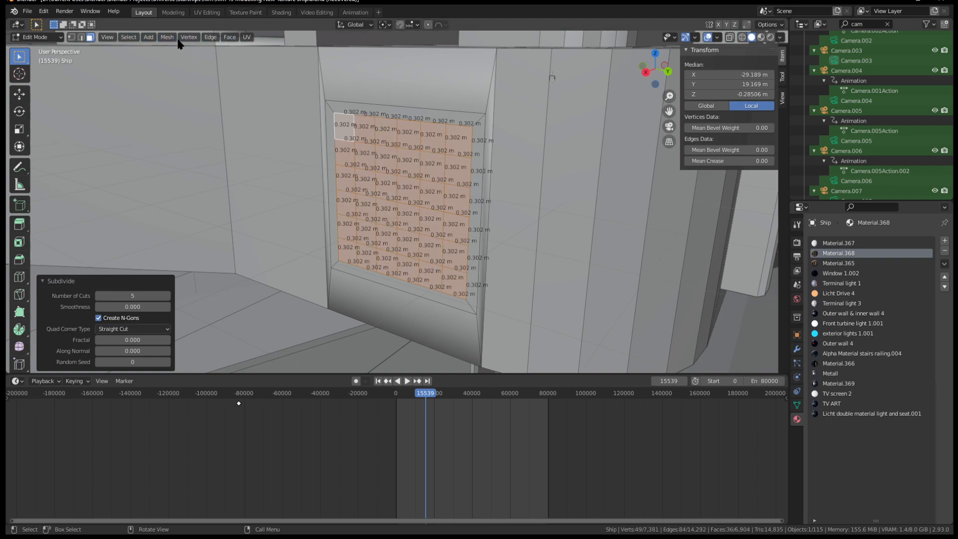
click(169, 38)
mouse_move(200, 49)
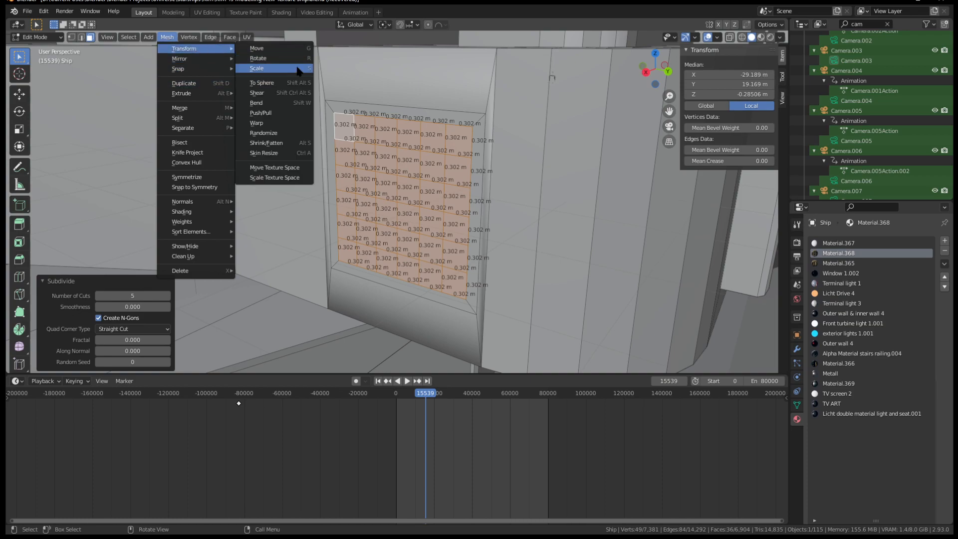
click(272, 82)
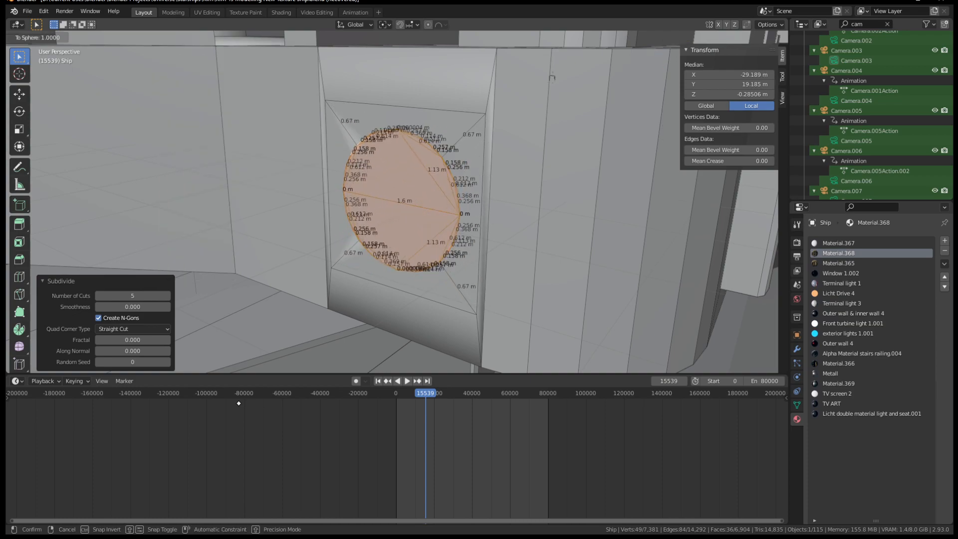
click(319, 289)
middle_drag(389, 279, 413, 285)
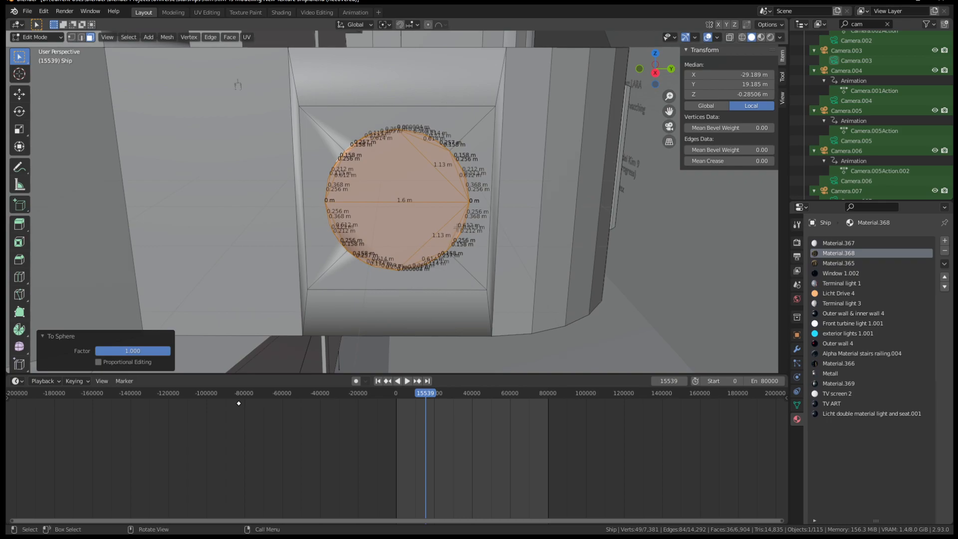
Undo the last rounding and reapply To Sphere at factor 1 to the subdivided inset face
key(ctrl+z)
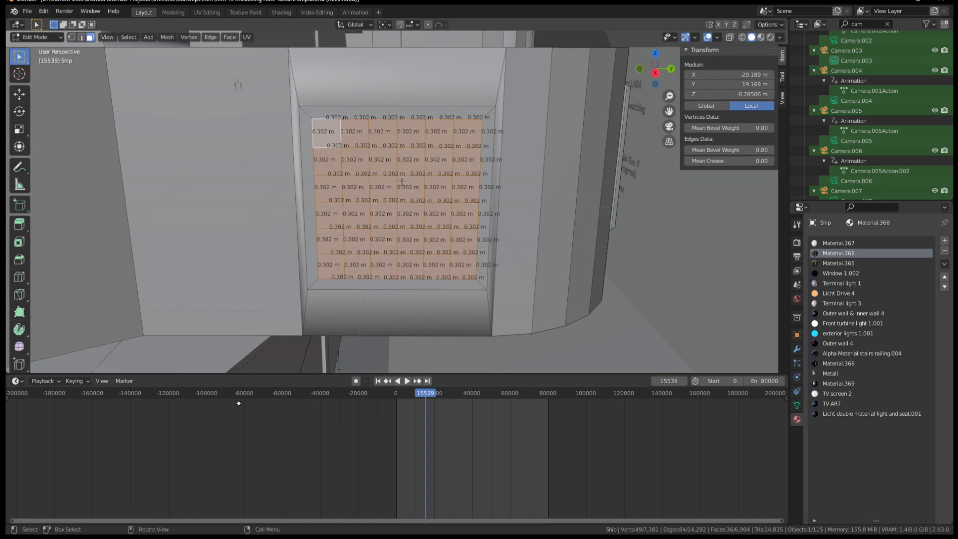
click(167, 37)
mouse_move(202, 49)
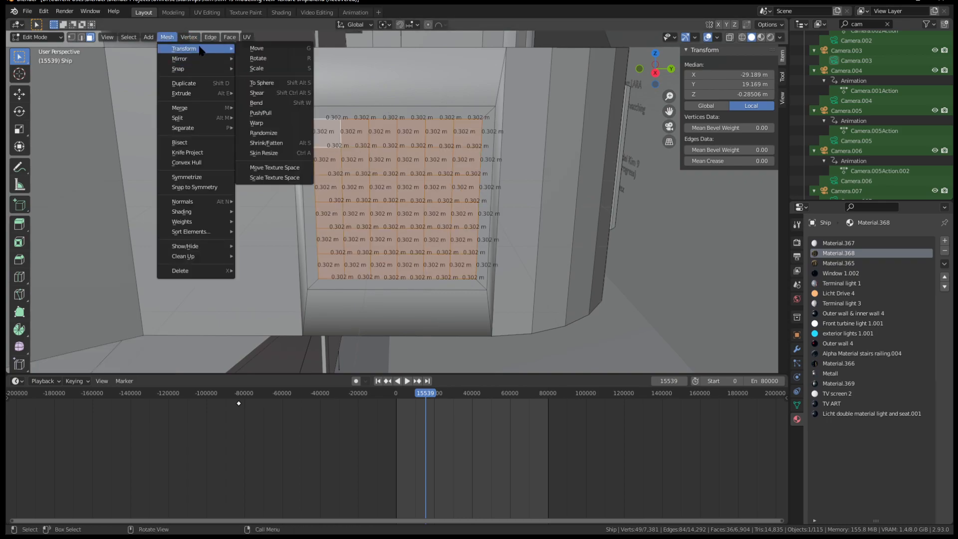
click(262, 83)
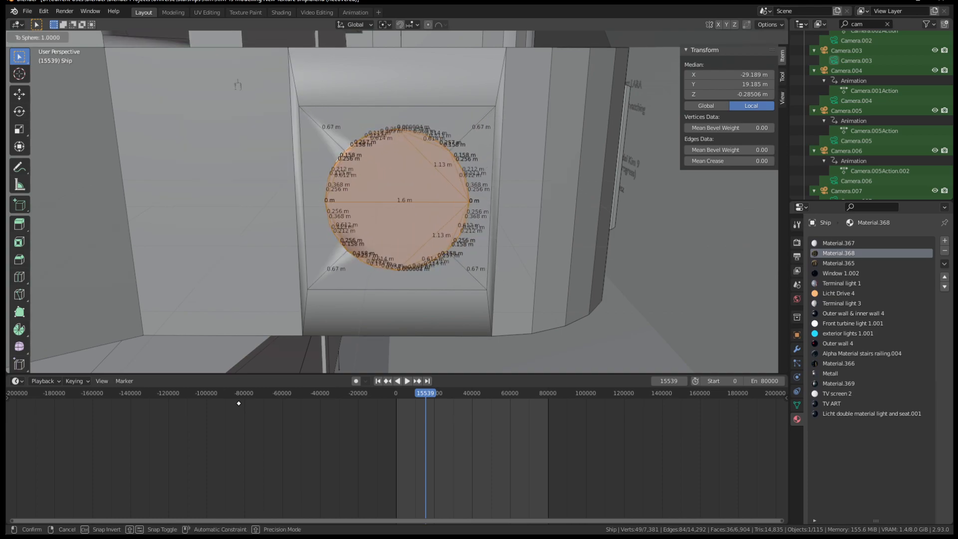
click(231, 261)
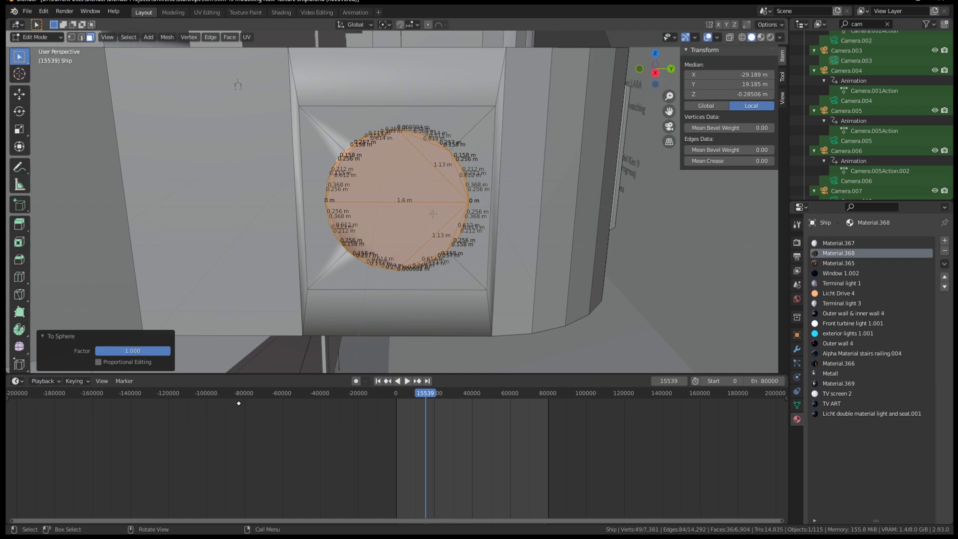
Dissolve the rounded faces into a single circular face and extrude it outward about 1.06 m
key(x)
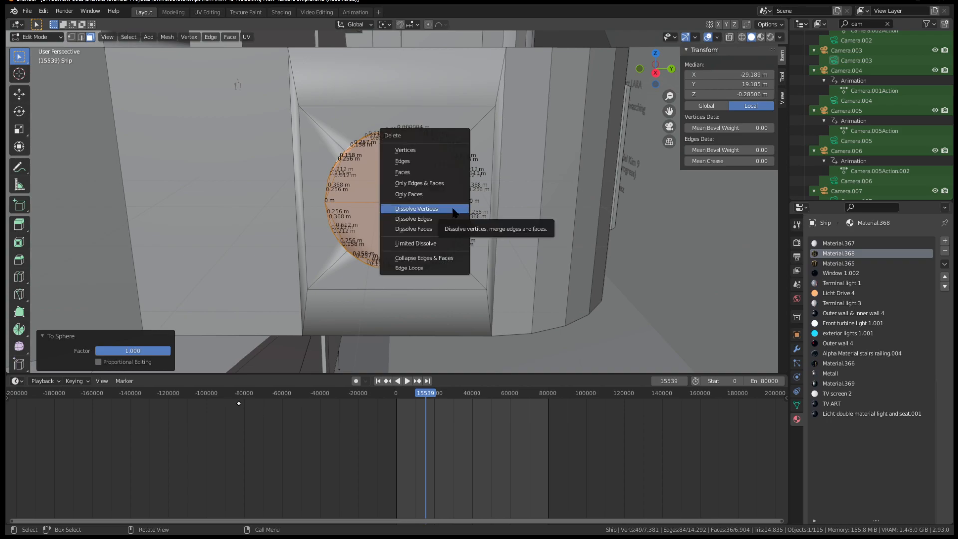
click(442, 228)
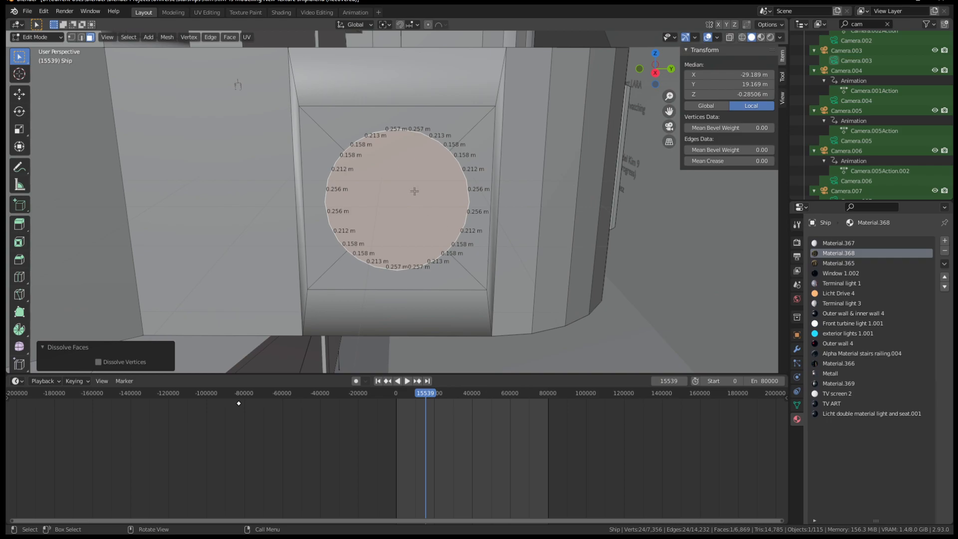
middle_drag(414, 191, 379, 197)
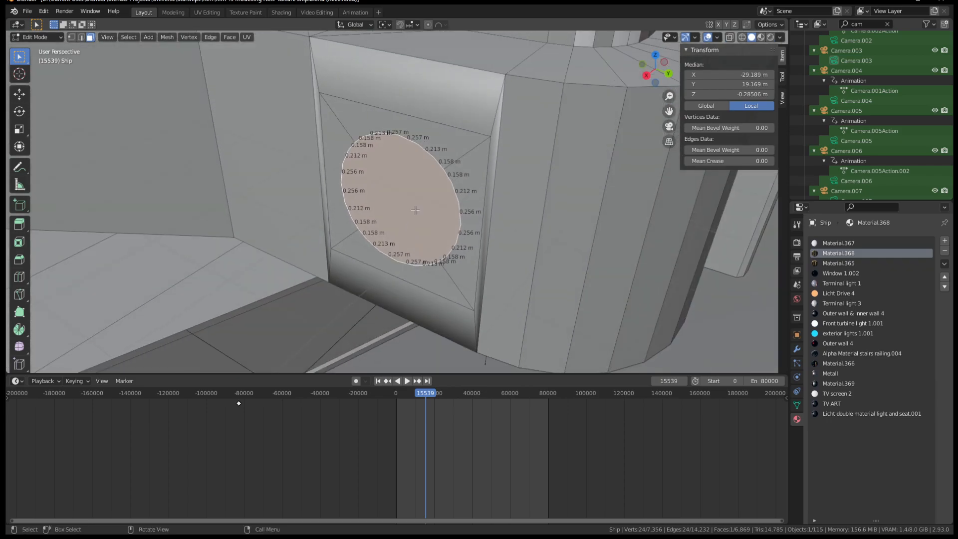
key(e)
click(345, 245)
middle_drag(345, 244, 381, 203)
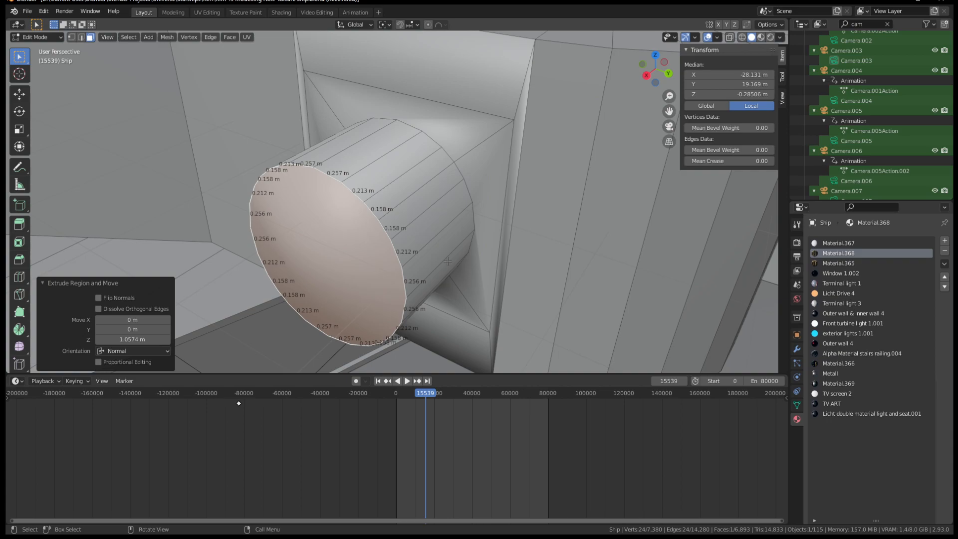
middle_drag(452, 252, 402, 248)
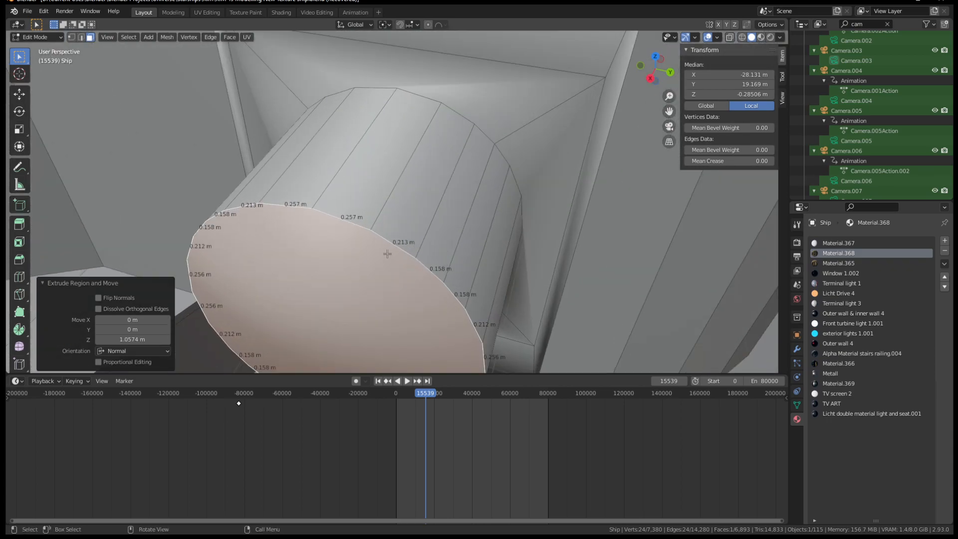
Examine the extruded cylinder's side faces and its round end face
key(2)
middle_drag(421, 213, 407, 179)
key(3)
click(309, 183)
scroll(443, 212, down, 4)
middle_drag(442, 213, 421, 229)
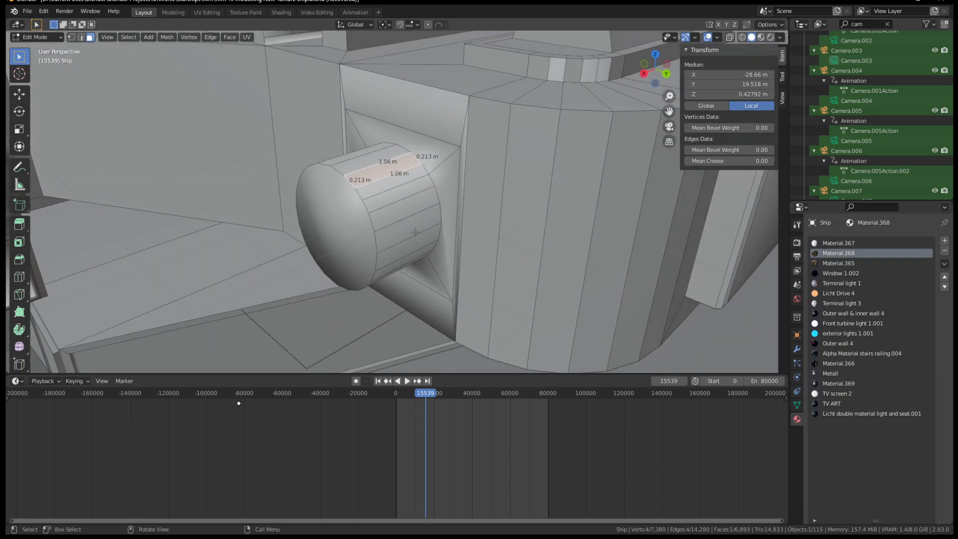
scroll(421, 229, up, 2)
middle_drag(359, 254, 449, 267)
click(376, 221)
scroll(450, 267, up, 2)
middle_drag(382, 270, 357, 240)
Try dissolving the vertices of the cylinder's end face, and go back to the plain square panel face
key(x)
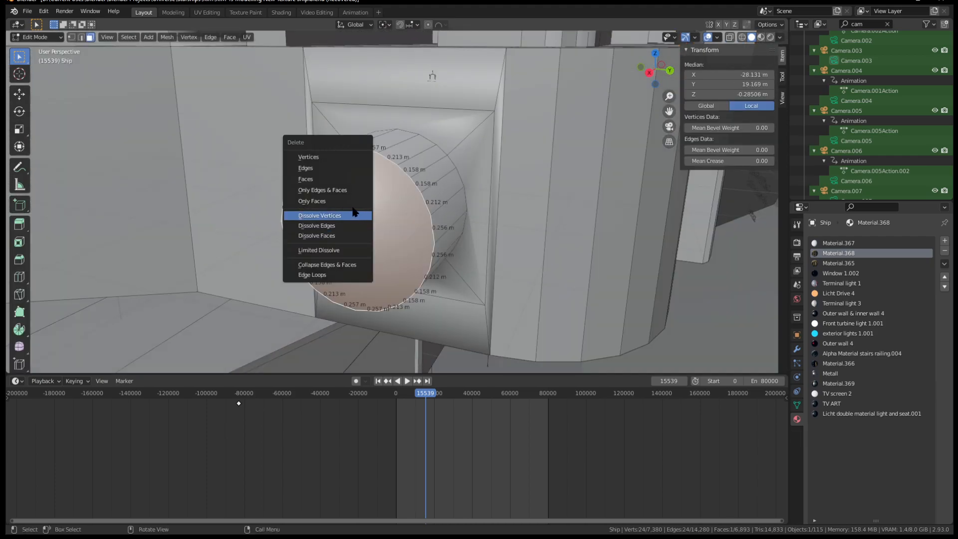
click(344, 215)
key(ctrl+z)
key(x)
click(429, 190)
click(428, 232)
middle_drag(428, 232, 471, 249)
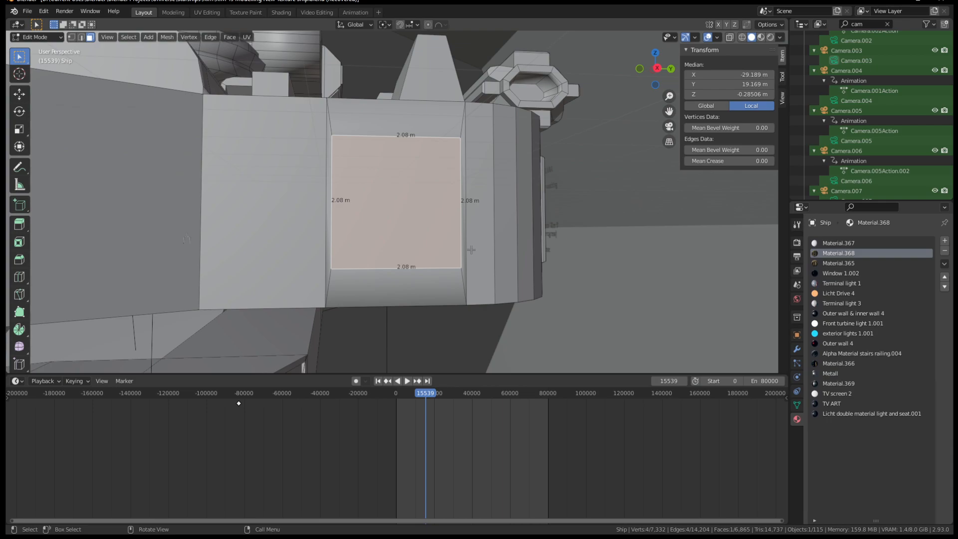
Try subdividing the plain square panel face with 10 cuts, and undo the subdivision
right_click(349, 200)
click(349, 199)
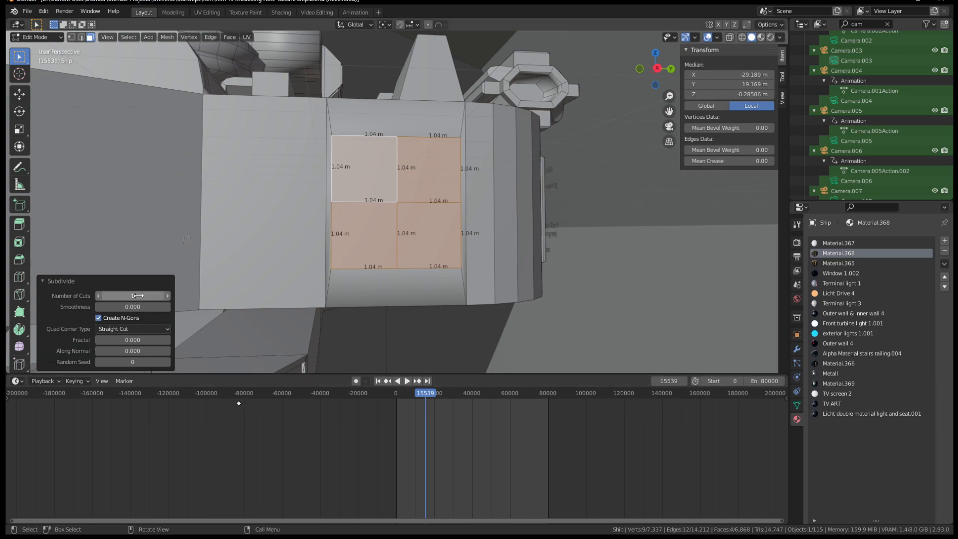
drag(138, 295, 369, 322)
middle_drag(488, 197, 445, 208)
scroll(445, 207, up, 3)
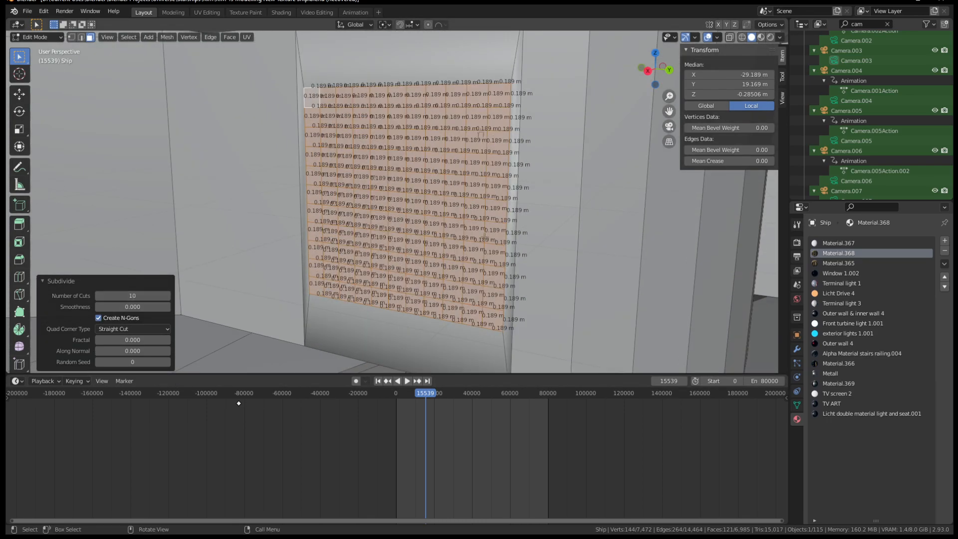
middle_drag(383, 300, 441, 239)
key(ctrl+z)
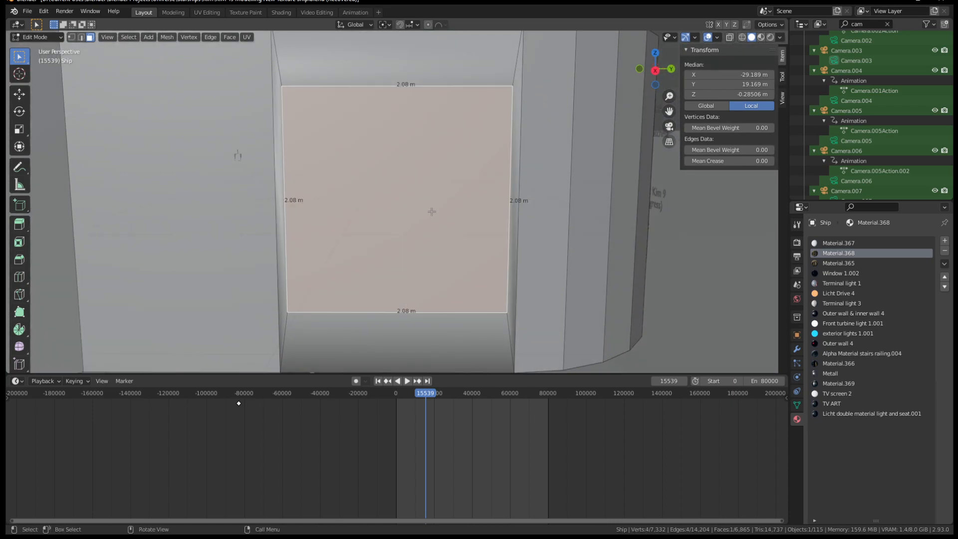
Inset the square panel face twice, with thicknesses of about 0.09 m and 0.08 m
key(i)
click(452, 260)
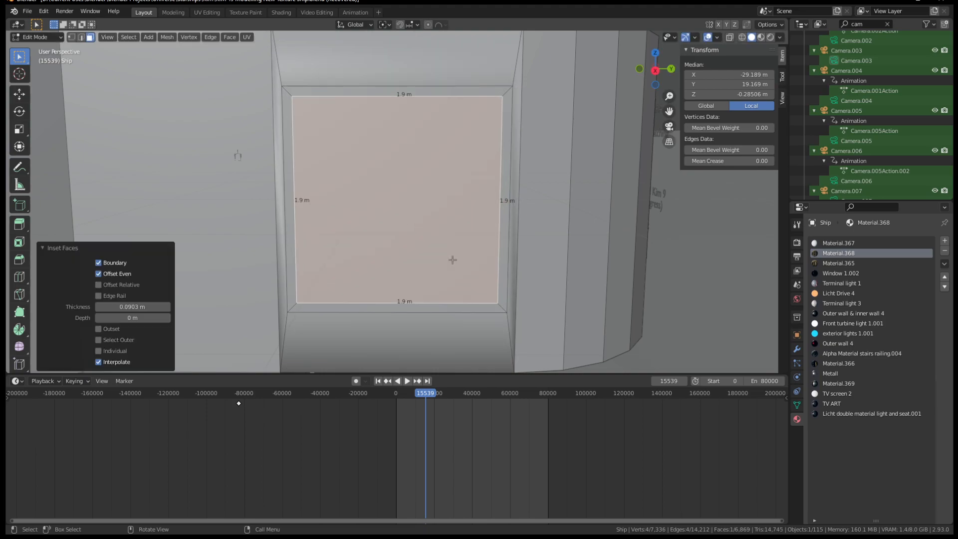
key(i)
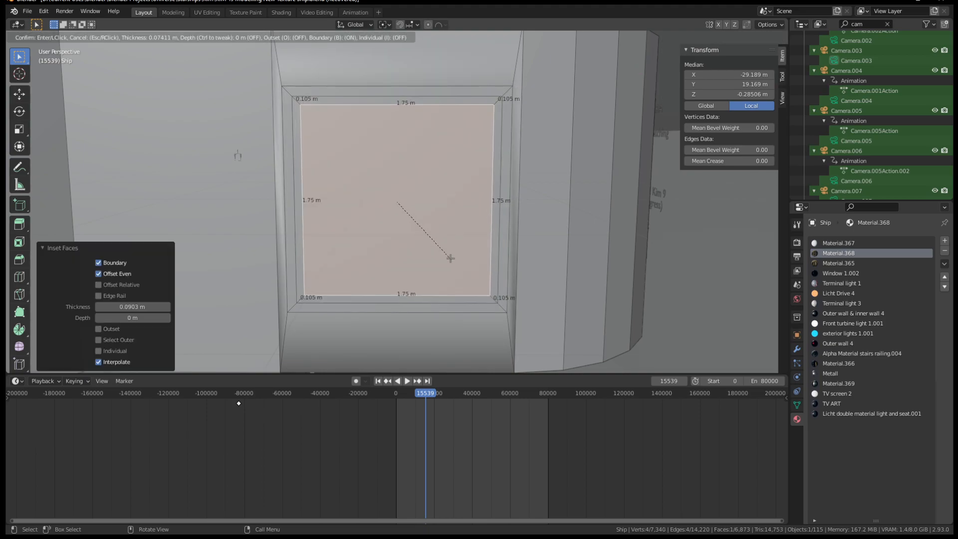
click(450, 259)
Undo the second inset of the panel face and redo it with a thickness of about 0.098 m
middle_drag(472, 261, 319, 255)
key(F3)
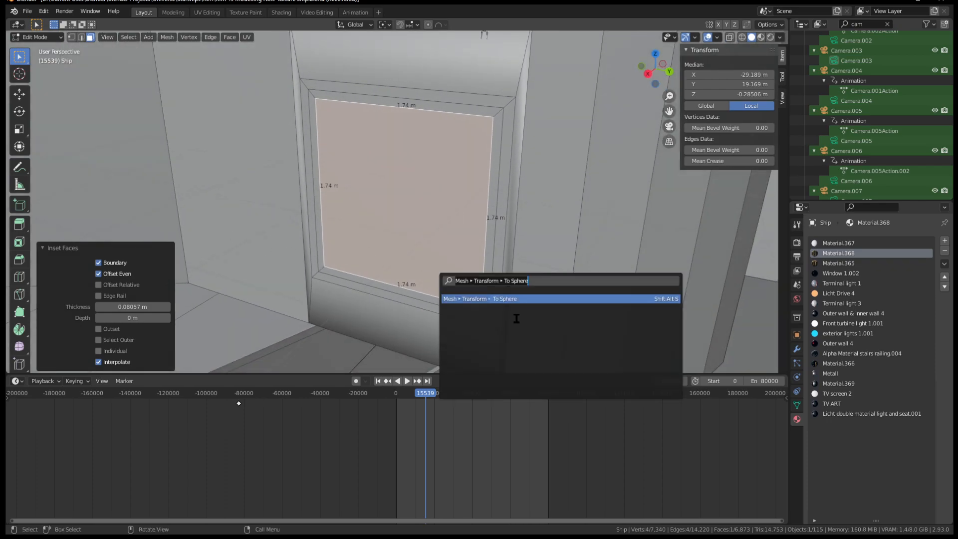
click(523, 301)
key(Escape)
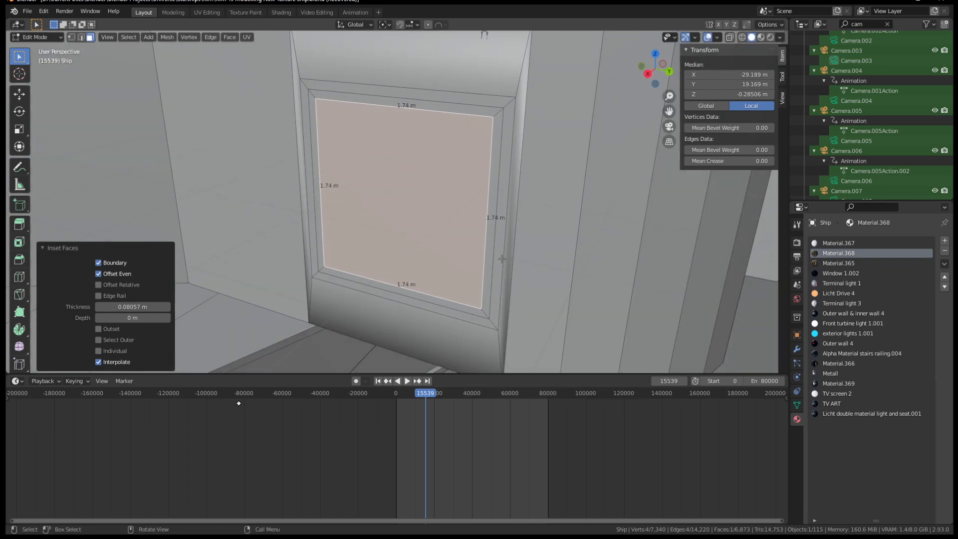
key(ctrl+z)
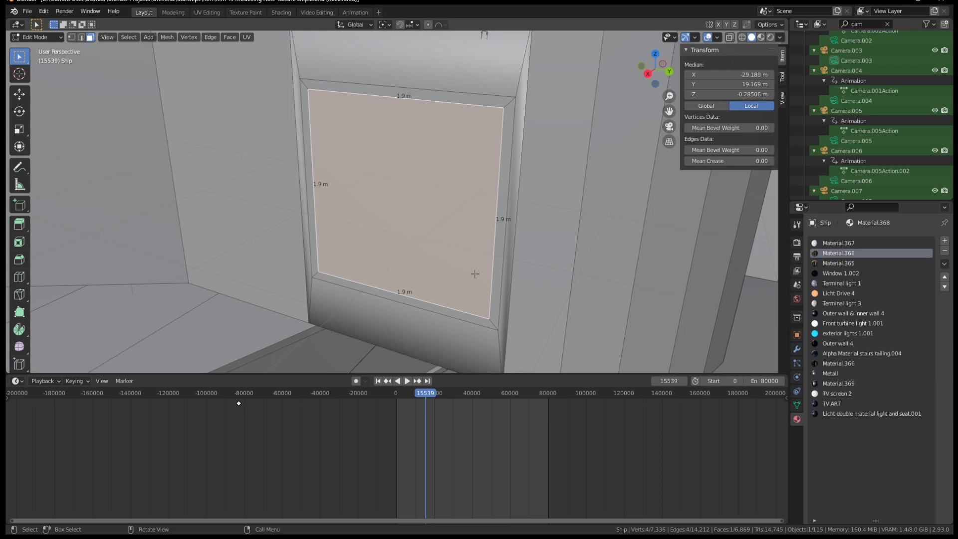
key(i)
click(460, 268)
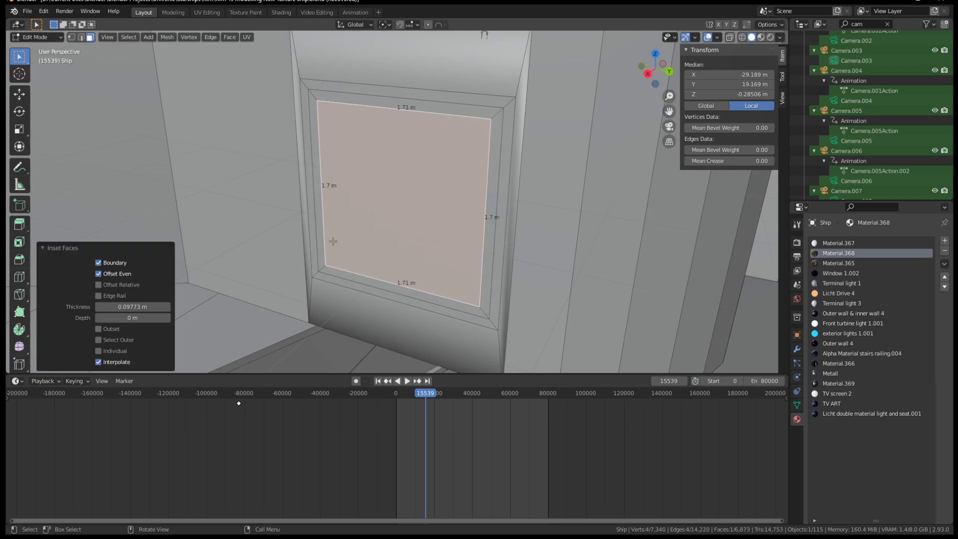
Subdivide the inner inset face with 10 cuts and round it with To Sphere at factor 1
right_click(378, 186)
click(380, 182)
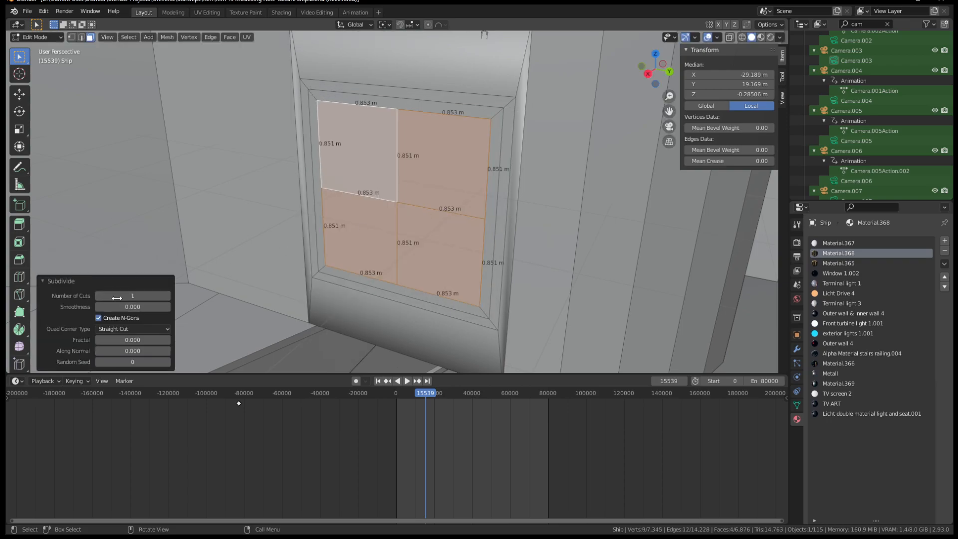
drag(115, 300, 312, 282)
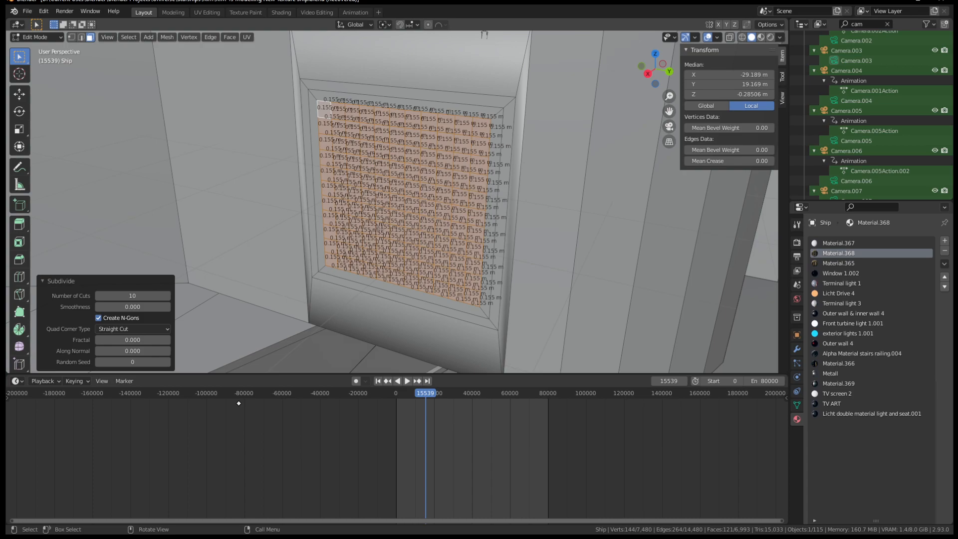
key(F3)
click(417, 248)
click(479, 235)
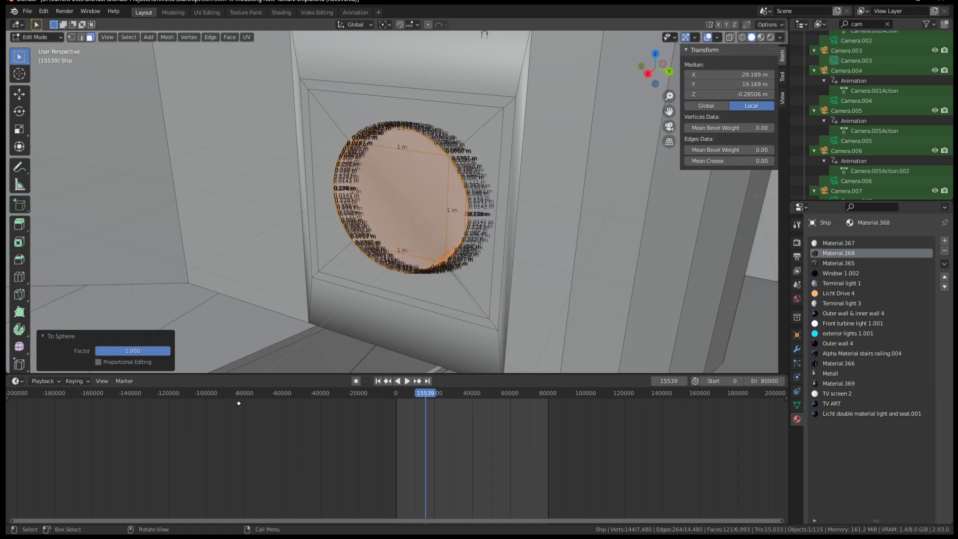
Extrude the rounded faces outward about 1.49 m into a cylinder
key(e)
click(371, 254)
middle_drag(371, 255, 348, 262)
Examine the upper side faces of the new cylinder and its surface shading in Object Mode
key(2)
click(325, 211)
key(3)
click(299, 210)
scroll(281, 213, up, 2)
shift+click(315, 234)
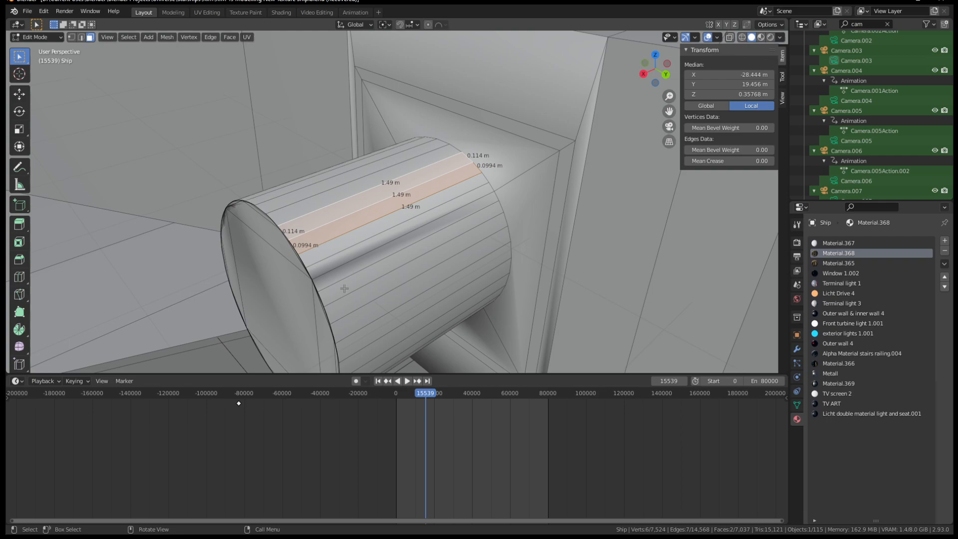
scroll(335, 258, up, 2)
shift+middle_drag(288, 252, 340, 219)
key(Tab)
key(Tab)
Select five adjacent side faces around the cylinder's shading crease and compare the shading in Object Mode
click(413, 225)
shift+click(400, 242)
shift+click(396, 226)
scroll(431, 275, up, 1)
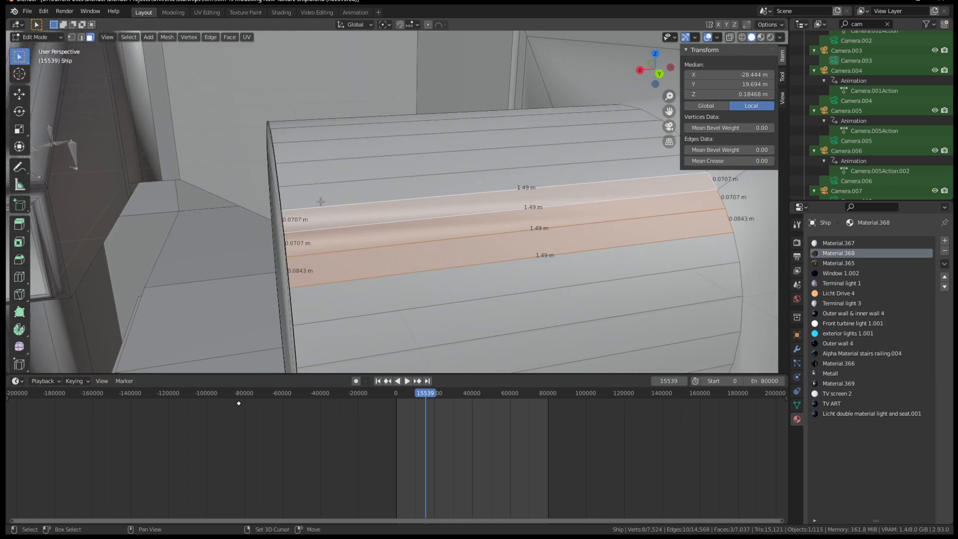
shift+click(327, 207)
shift+click(313, 179)
middle_drag(312, 188, 355, 237)
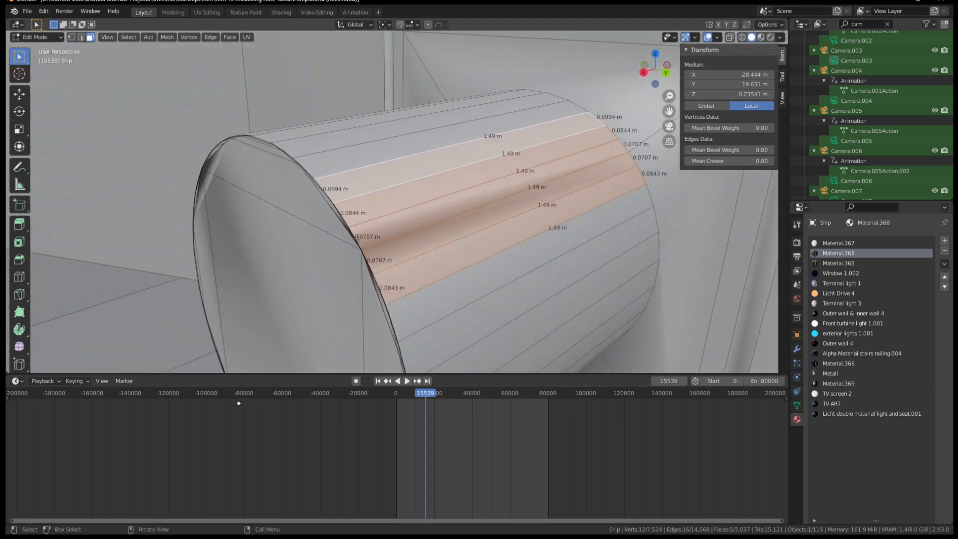
key(Tab)
key(Tab)
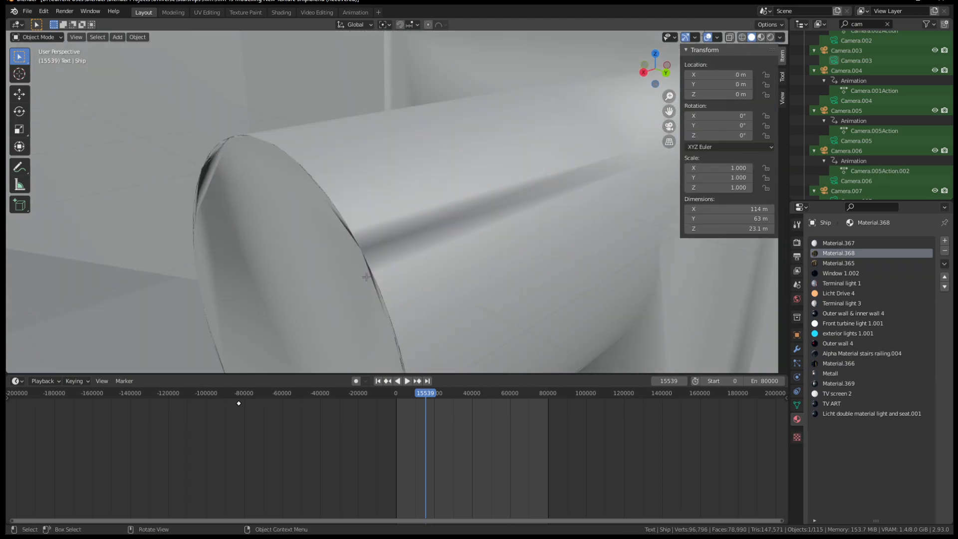
Return to Object Mode and hide all objects in the scene
click(307, 286)
scroll(313, 287, down, 2)
scroll(508, 259, down, 8)
key(Tab)
key(a)
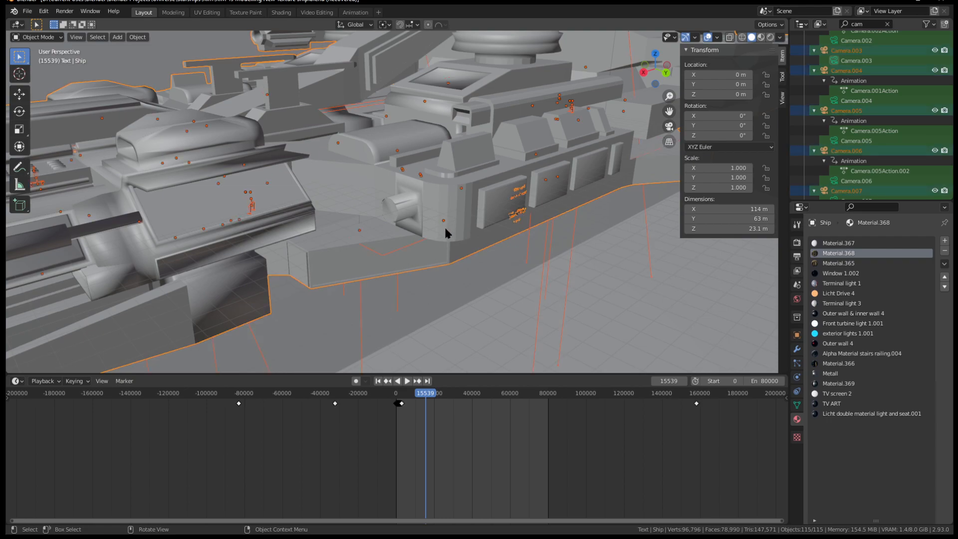
key(h)
Add a cube mesh to the emptied scene and frame it in the view
key(shift+a)
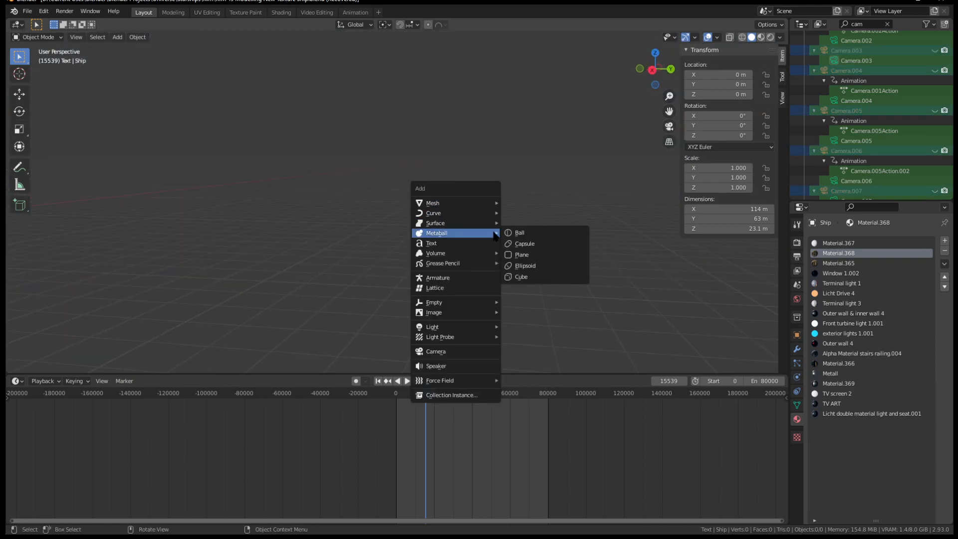
mouse_move(478, 202)
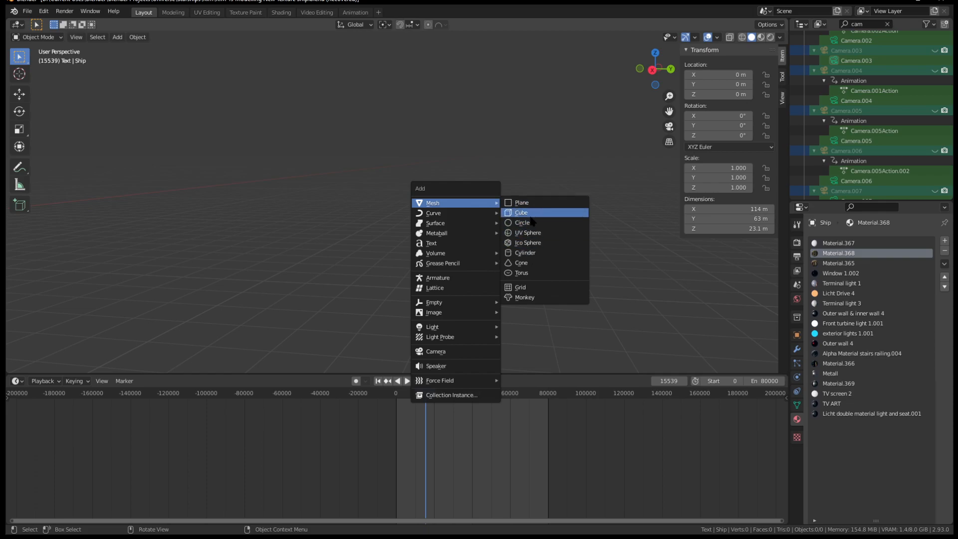
key(shift+a)
mouse_move(289, 219)
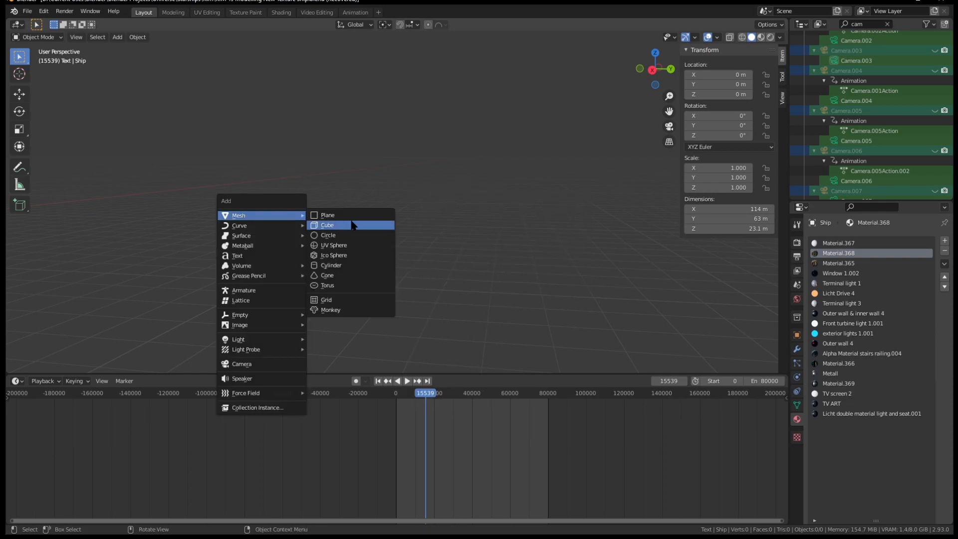
click(349, 225)
key(KP_Decimal)
scroll(474, 275, down, 4)
middle_drag(442, 262, 381, 250)
Enter Edit Mode on the cube and select only its face on the positive X side
key(Tab)
key(alt+a)
scroll(453, 193, up, 5)
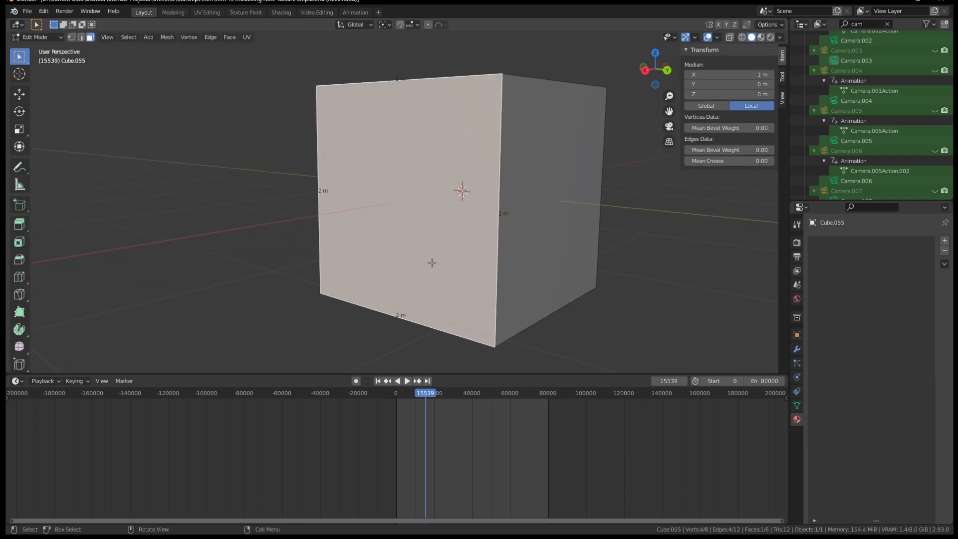
click(459, 186)
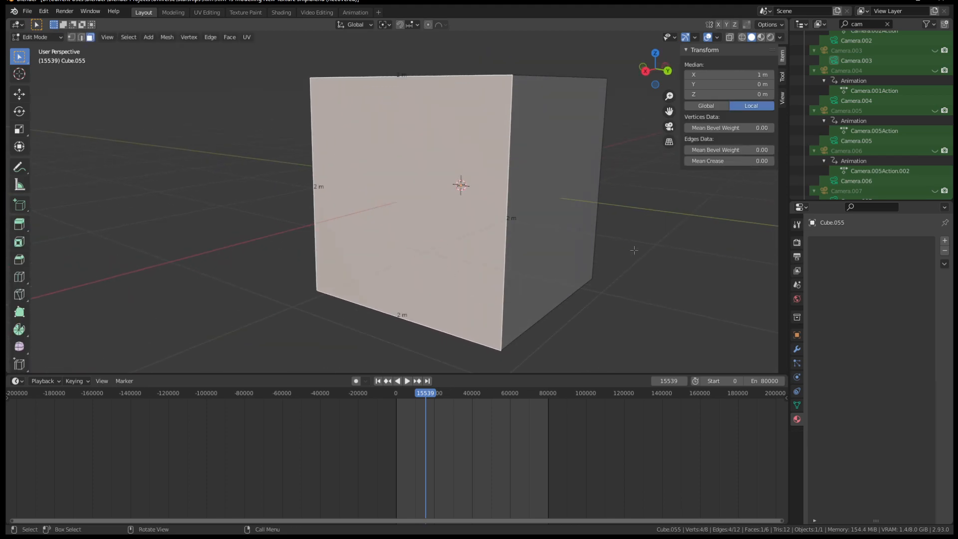
scroll(460, 195, down, 2)
middle_drag(494, 237, 522, 248)
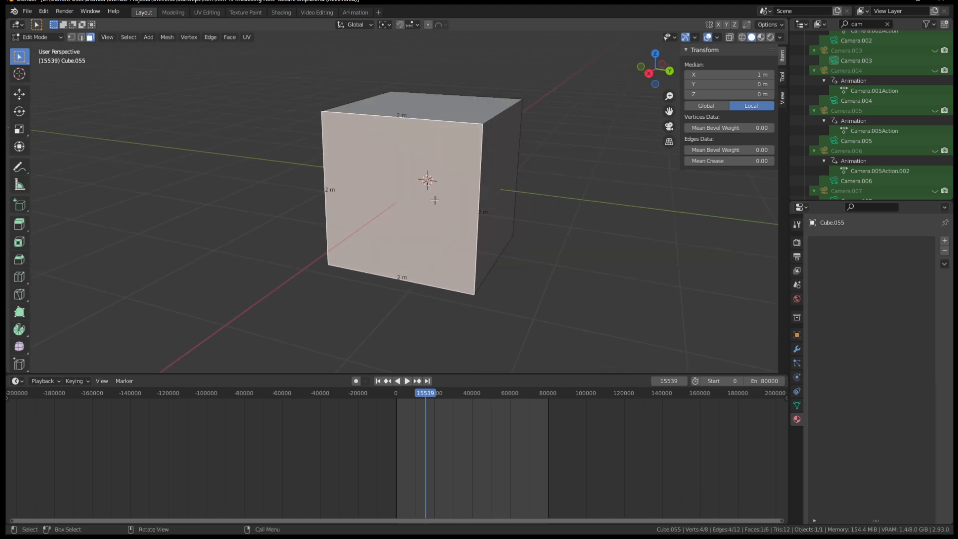
Inset the selected front face of the cube twice, by about 0.063 m and about 0.082 m
scroll(523, 249, down, 5)
middle_drag(412, 227, 435, 230)
scroll(435, 230, up, 2)
key(i)
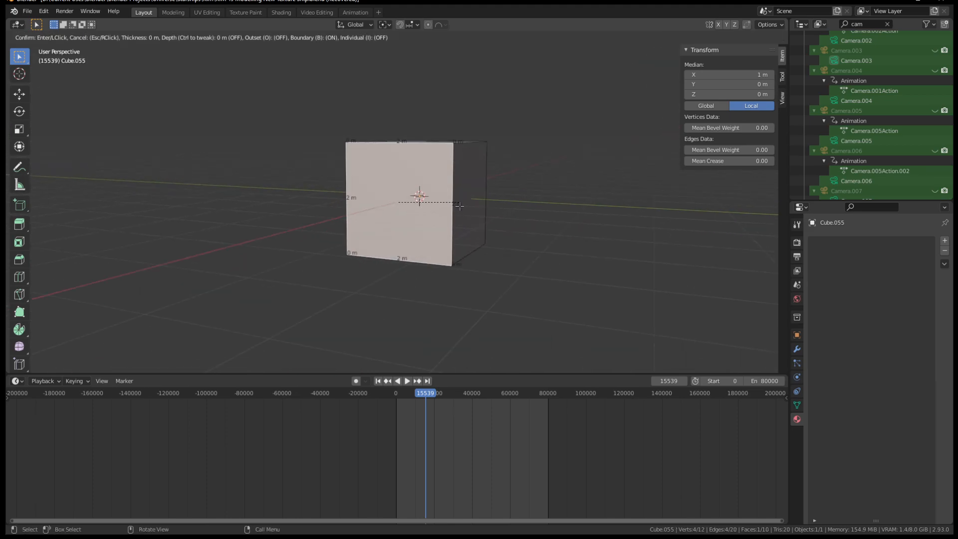
click(452, 214)
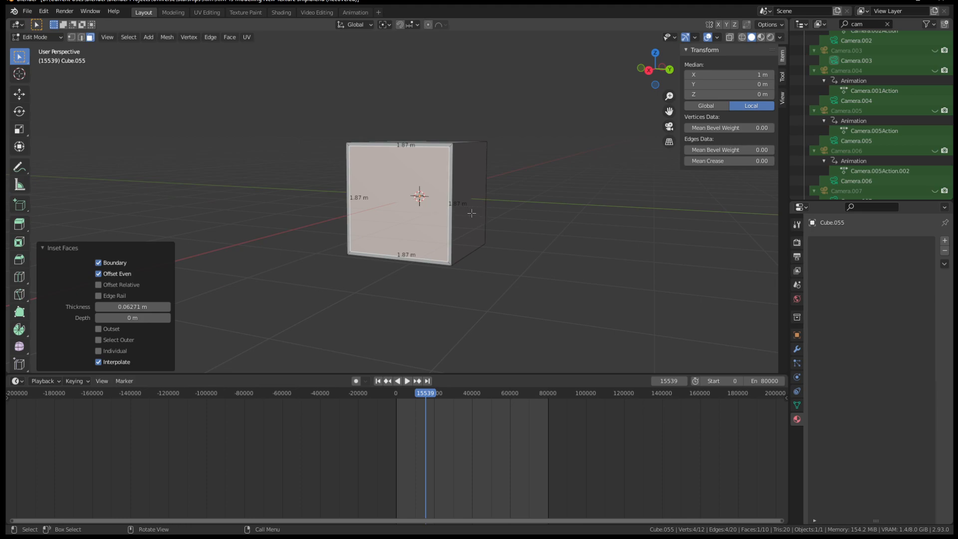
middle_drag(151, 324, 439, 257)
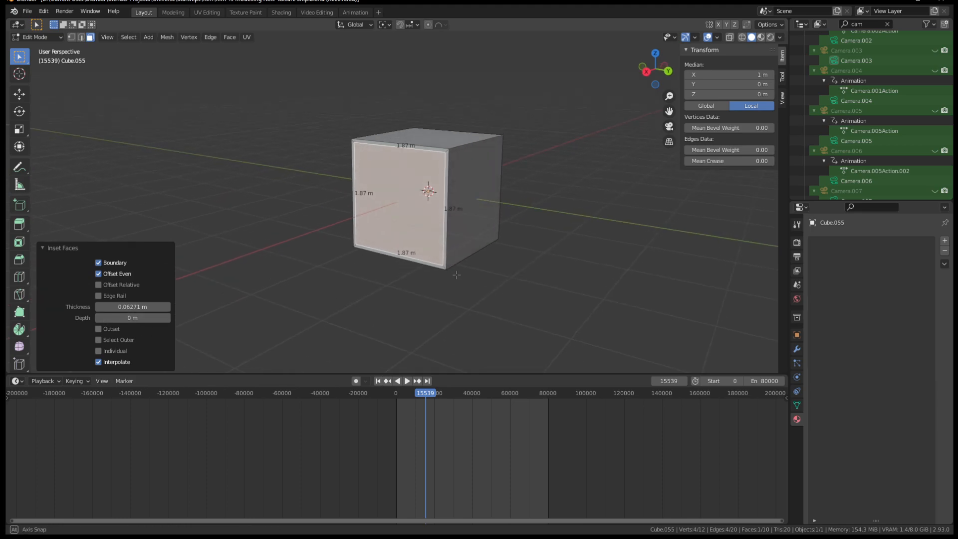
scroll(441, 260, up, 2)
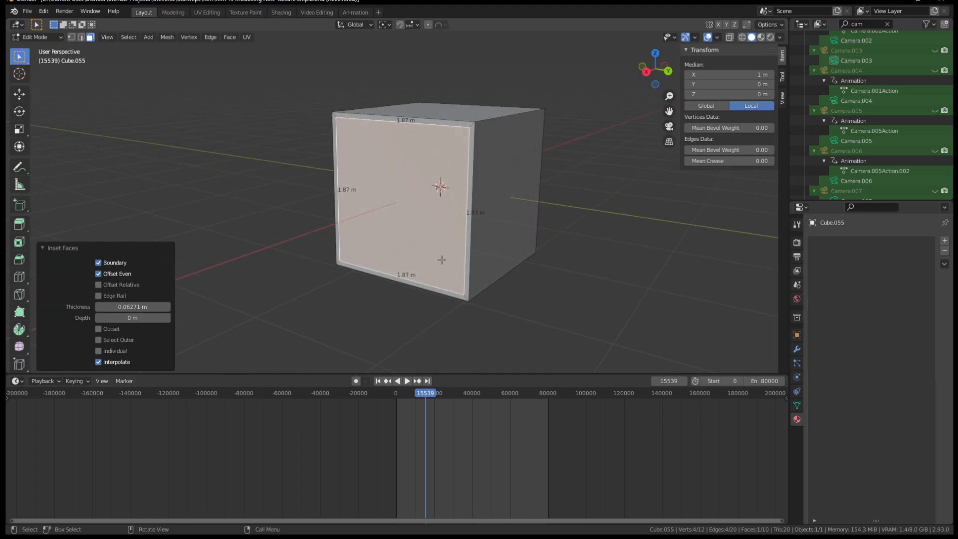
key(i)
click(455, 197)
middle_drag(455, 197, 449, 210)
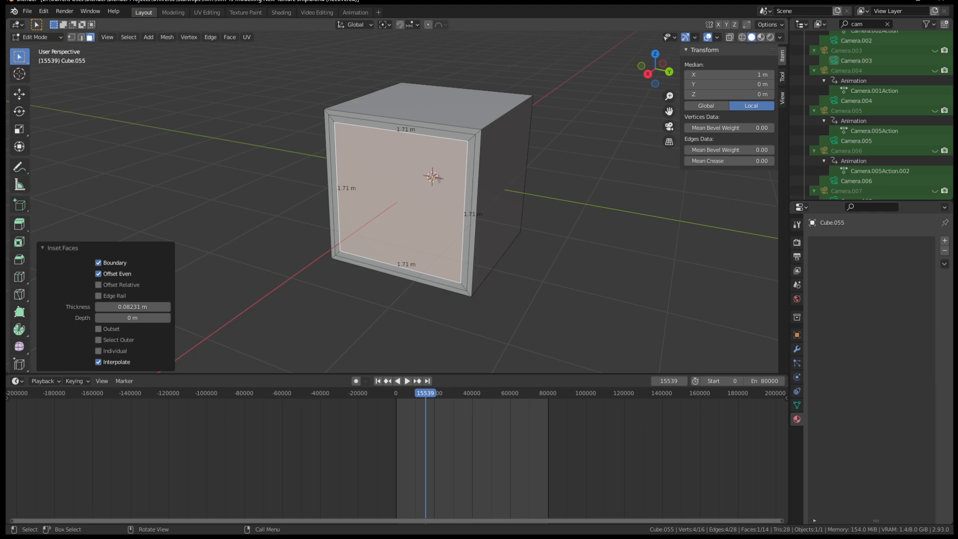
Subdivide the inner inset face with 10 cuts
key(F3)
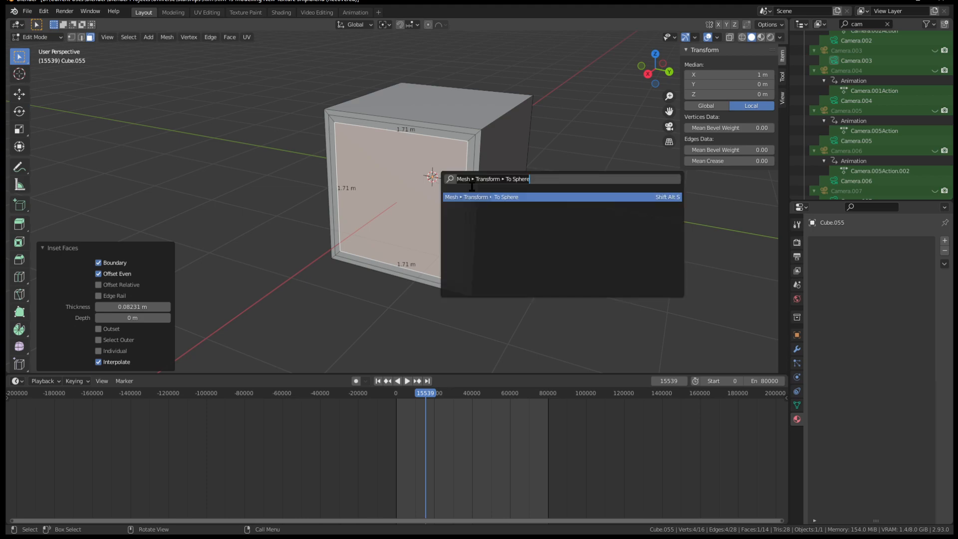
click(439, 163)
right_click(442, 163)
click(443, 163)
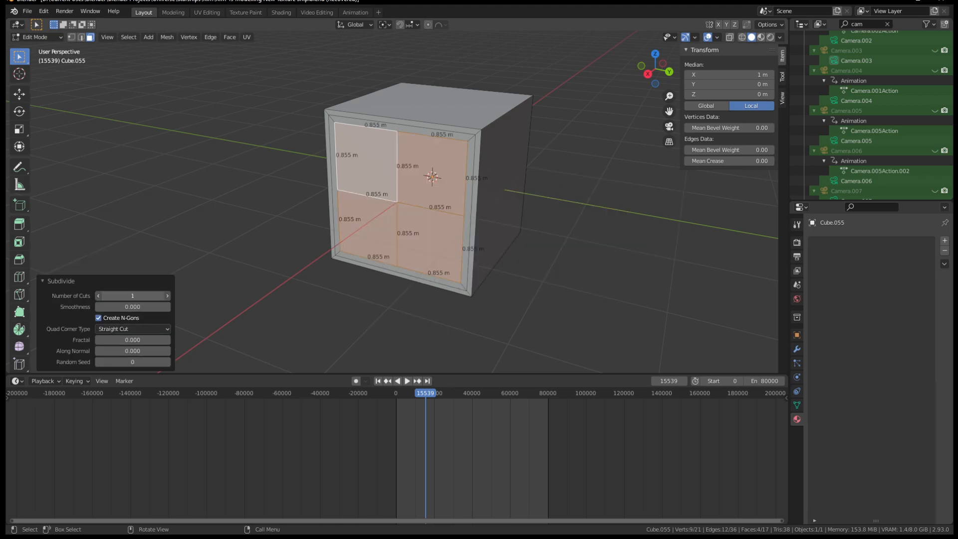
drag(133, 296, 205, 296)
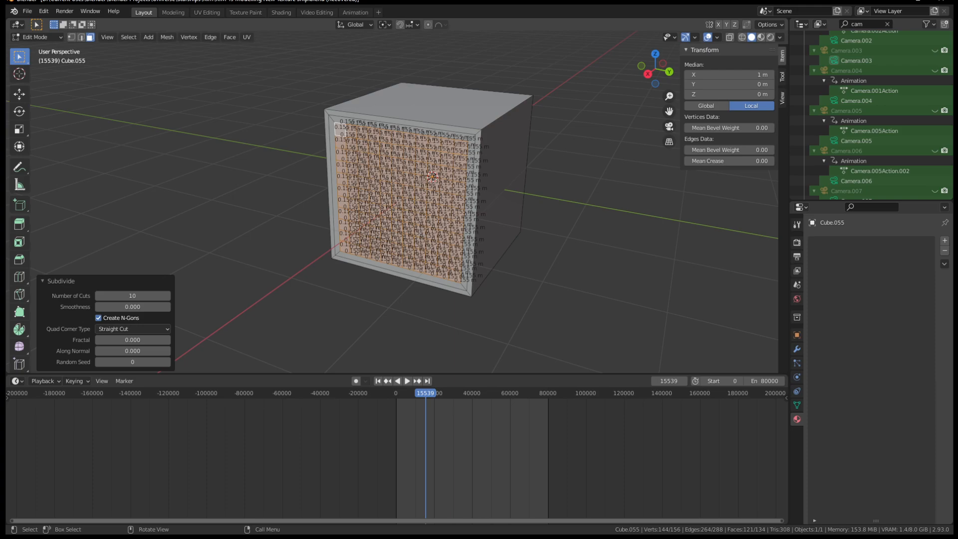
Select the centre face of the subdivided grid and grow the selection out to the whole grid
scroll(422, 185, up, 3)
middle_drag(398, 208, 412, 205)
click(398, 203)
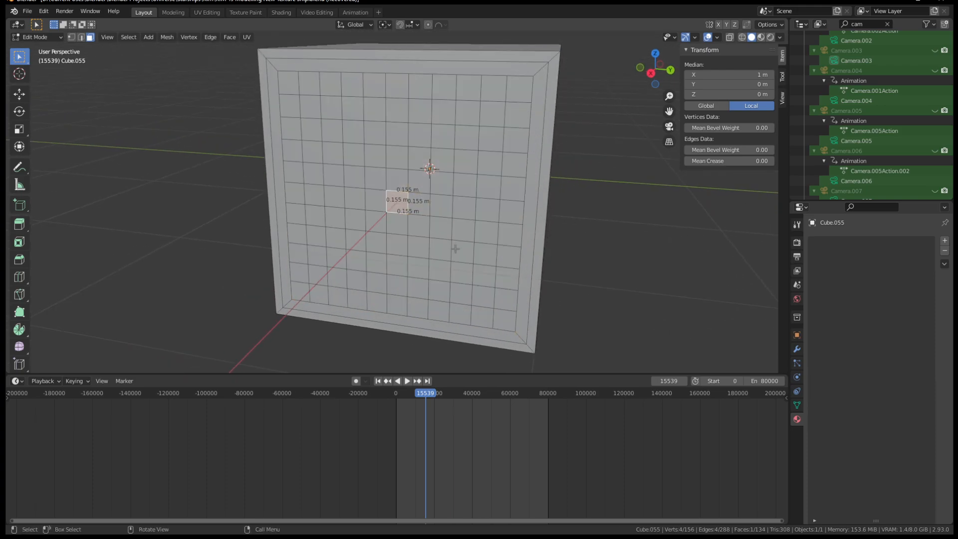
key(ctrl+KP_Add)
key(ctrl+KP_Add)
key(ctrl+KP_Add)
key(ctrl+KP_Add)
key(ctrl+KP_Add)
key(ctrl+KP_Add)
key(ctrl+KP_Add)
key(ctrl+KP_Subtract)
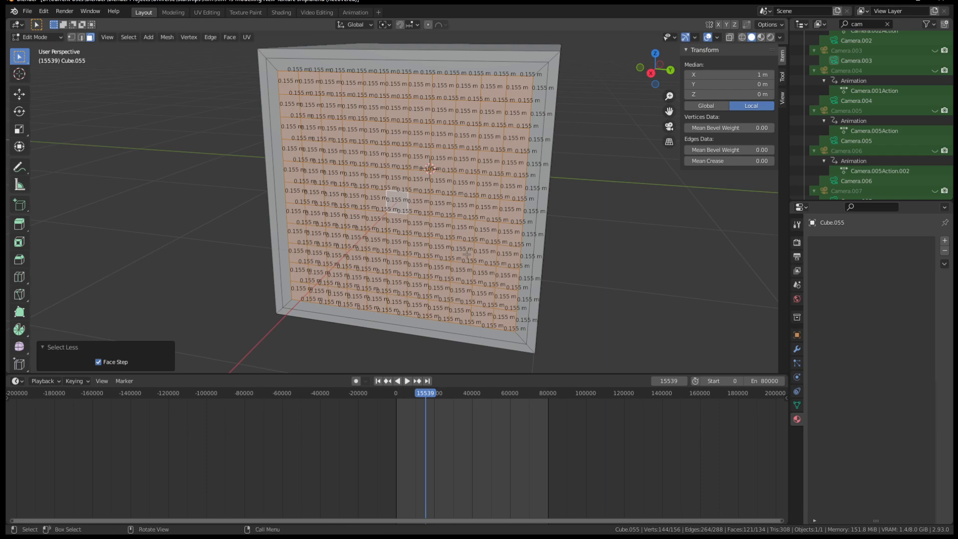
Reselect the whole grid by growing from its centre face, and make the upper-left corner face the active one
key(F3)
click(299, 103)
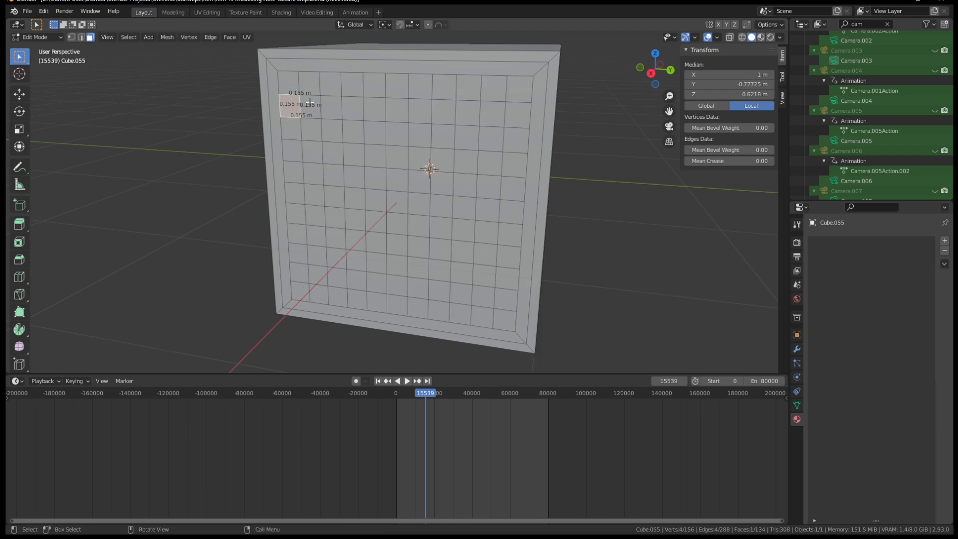
click(397, 200)
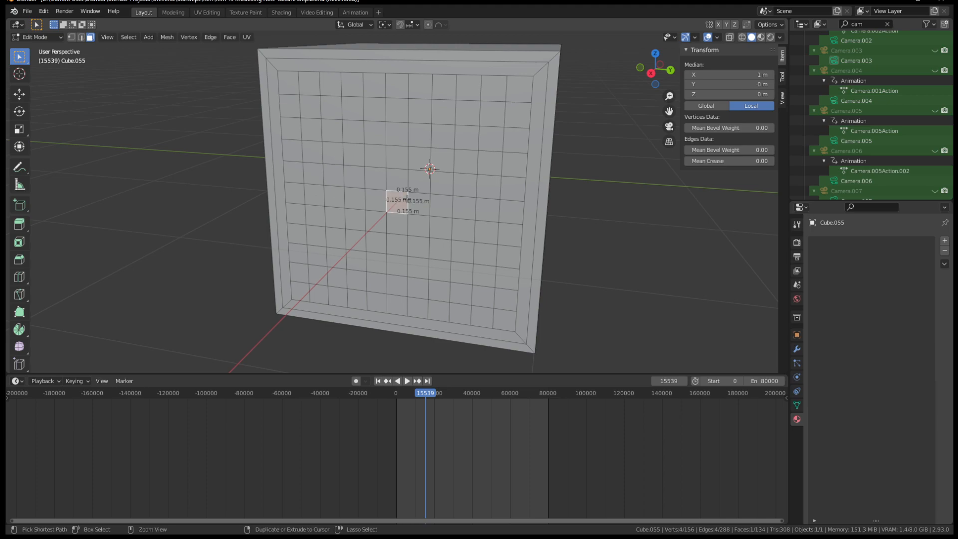
key(ctrl+KP_Add)
key(ctrl+KP_Add)
key(ctrl+KP_Add)
key(ctrl+KP_Add)
key(ctrl+KP_Add)
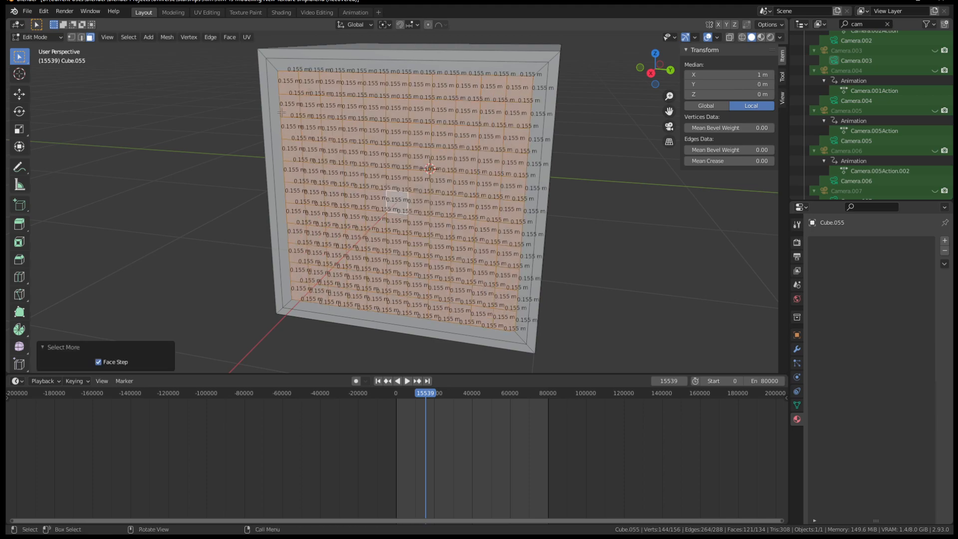
shift+click(297, 87)
shift+click(293, 86)
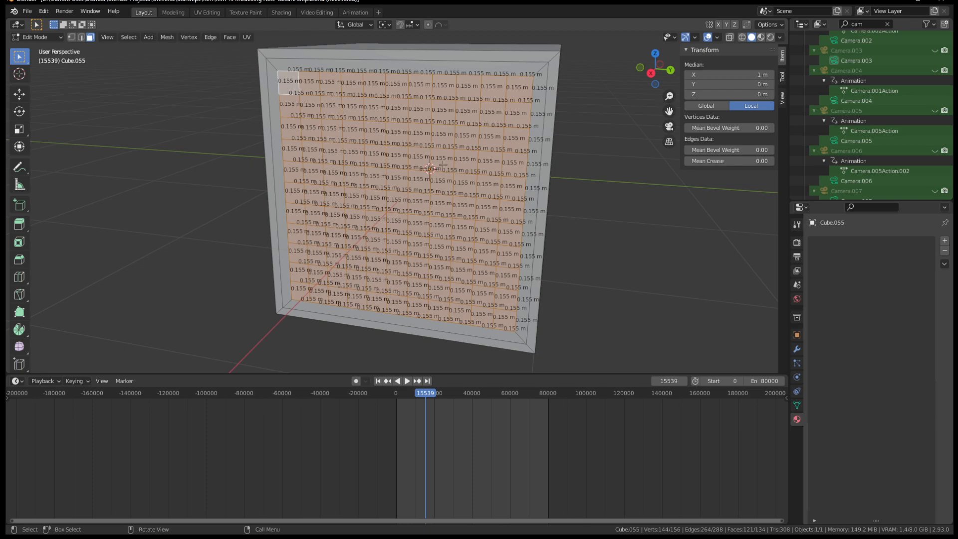
Apply To Sphere with factor 1 to the selected grid of faces
key(F3)
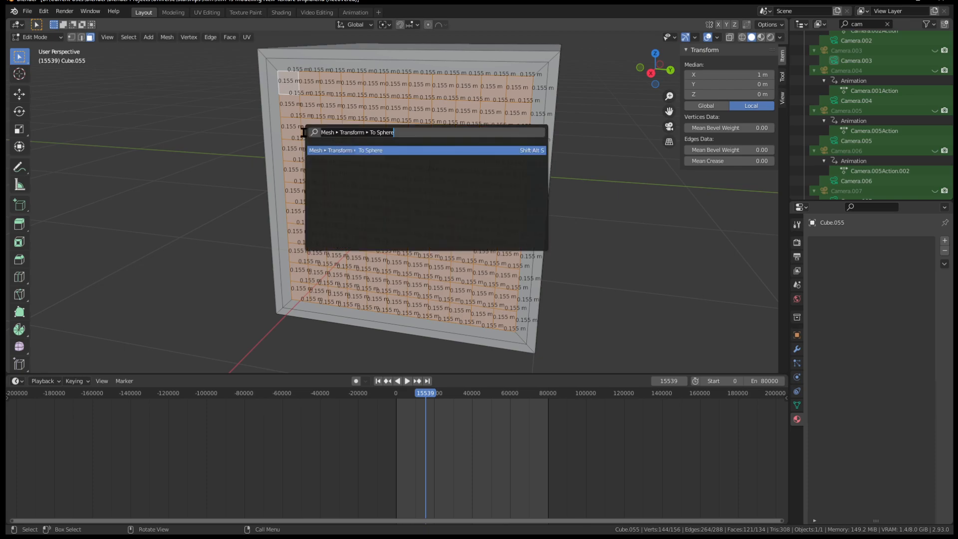
click(396, 149)
click(621, 263)
middle_drag(607, 238, 568, 243)
Dissolve the circle's faces into a single face and extrude it outward by about 1.18 m
key(x)
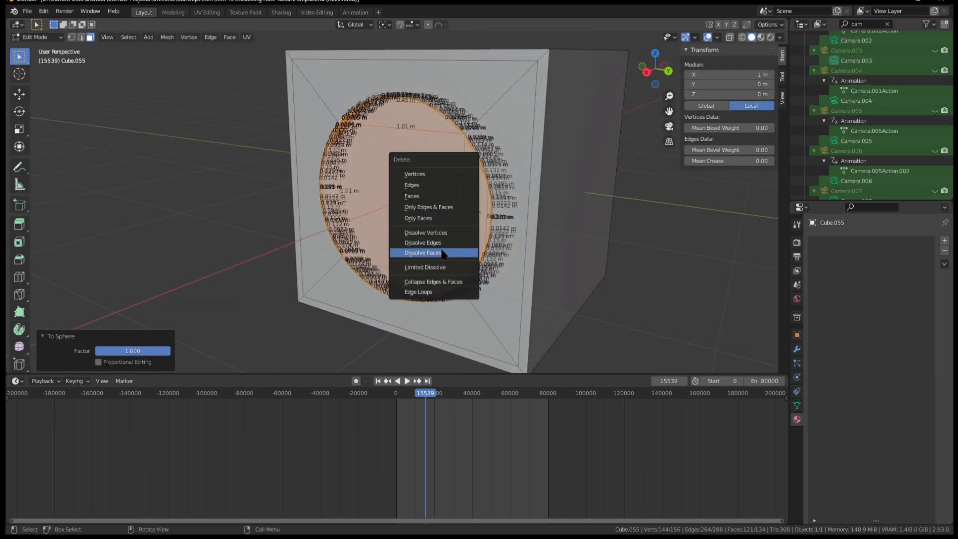
click(442, 254)
key(e)
click(278, 226)
Select three adjacent side faces on the upper part of the cylinder, examine how their widths differ, and clear the selection
key(2)
middle_drag(291, 167, 294, 230)
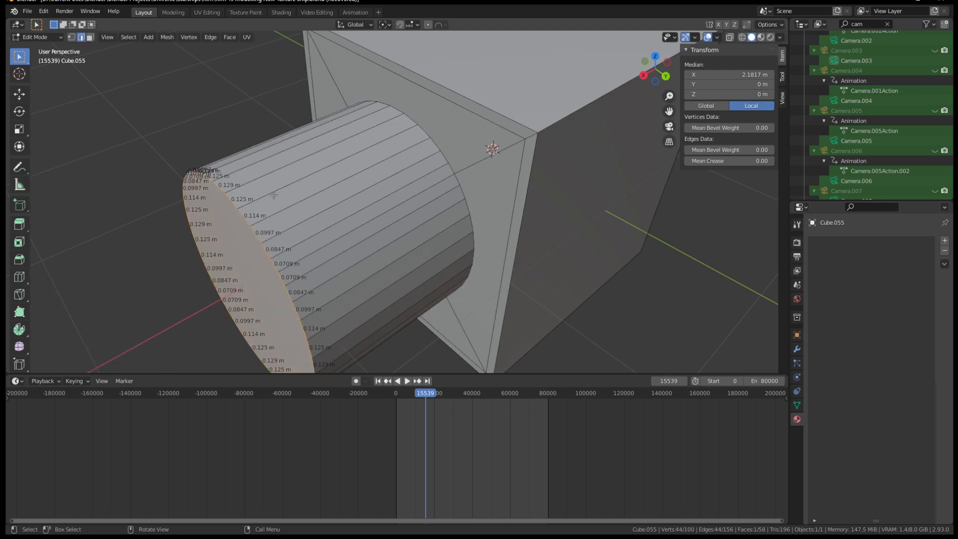
click(266, 208)
key(3)
click(277, 228)
scroll(289, 257, up, 1)
shift+click(294, 230)
shift+click(309, 200)
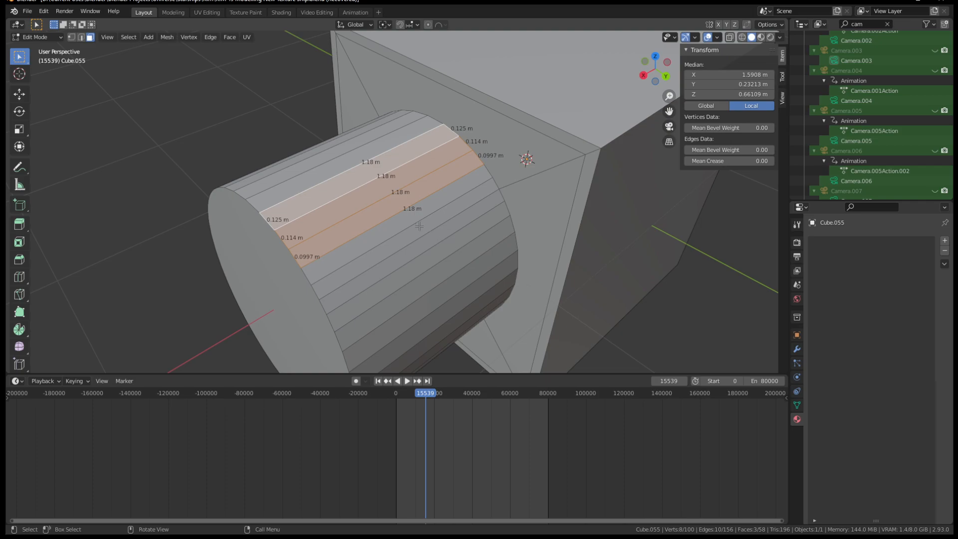
middle_drag(356, 233, 401, 220)
scroll(346, 261, up, 2)
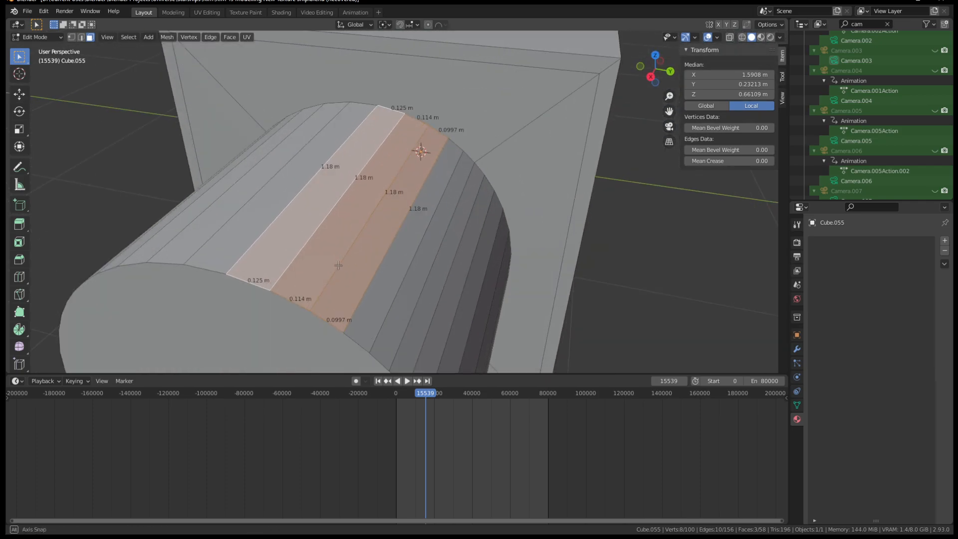
middle_drag(344, 261, 285, 283)
middle_drag(222, 278, 329, 278)
middle_drag(268, 242, 319, 262)
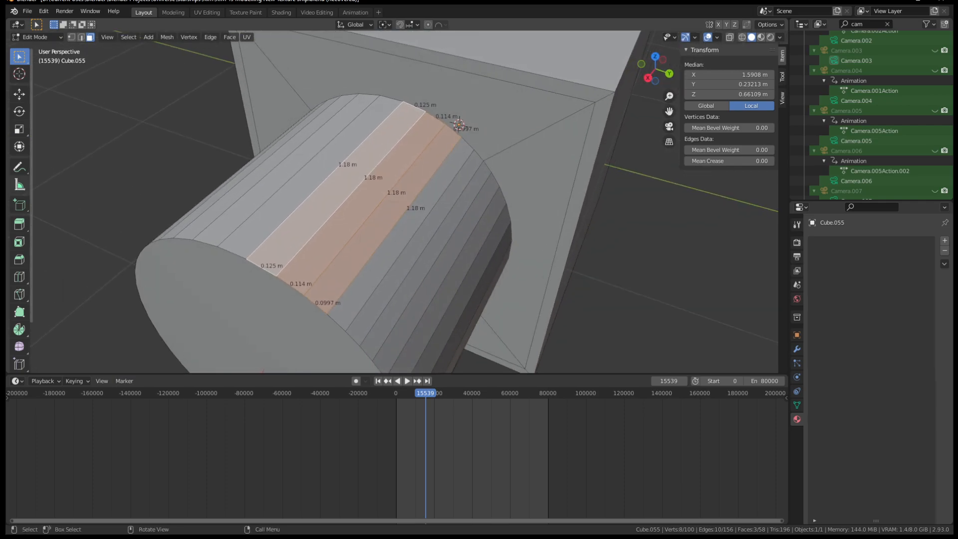
key(alt+a)
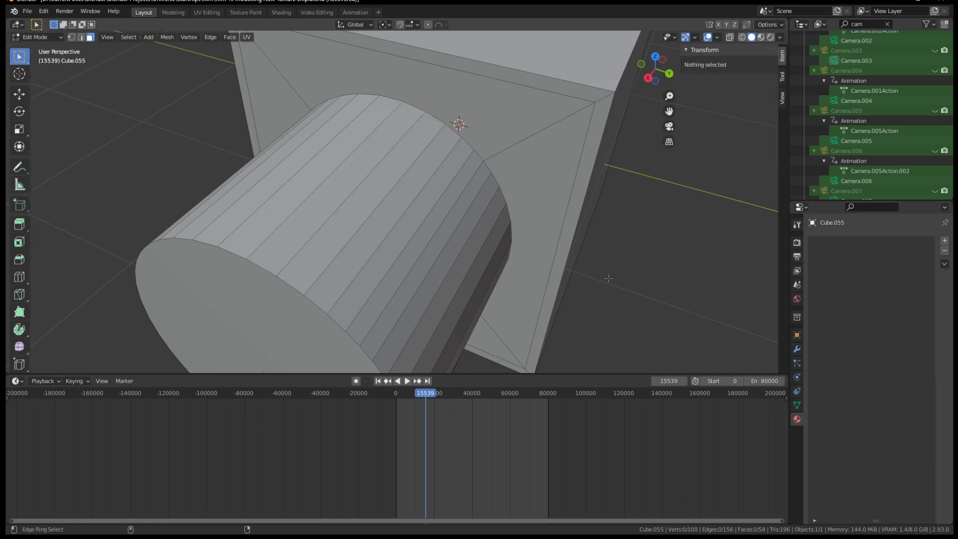
Select the cylinder's end cap and dissolve the cylinder and inner inset geometry back into one flat face inside the outer border
scroll(500, 239, down, 2)
middle_drag(500, 240, 486, 209)
click(366, 255)
middle_drag(381, 249, 441, 249)
scroll(473, 261, down, 2)
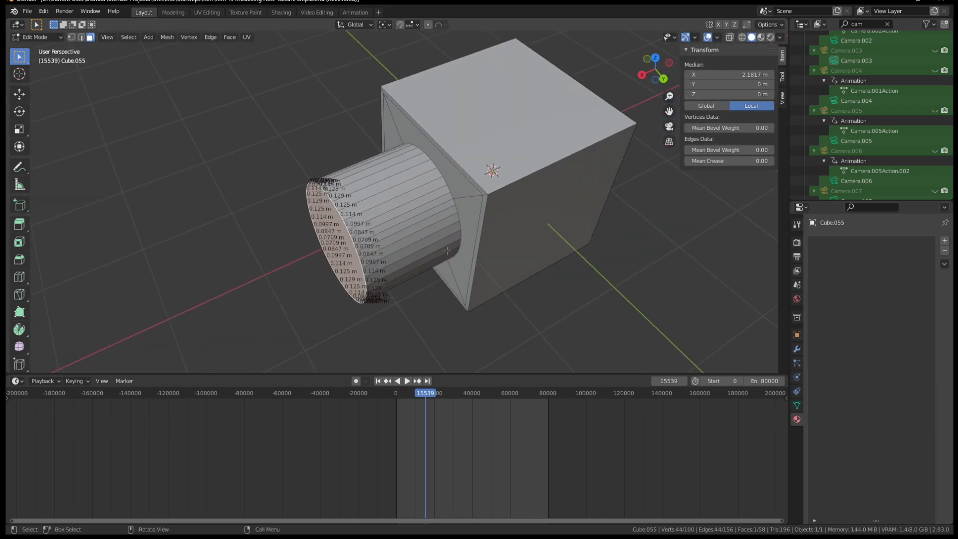
key(x)
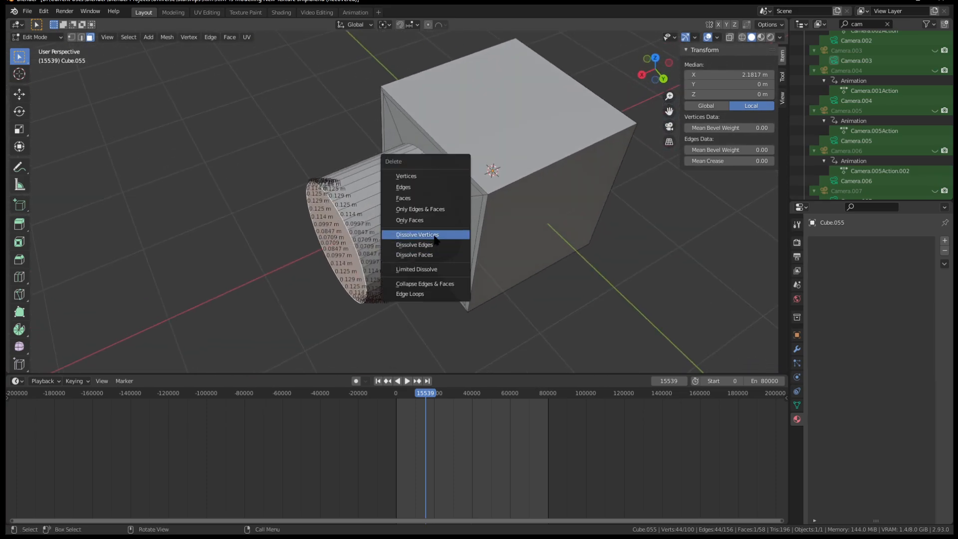
click(434, 236)
click(408, 202)
key(x)
click(419, 225)
click(422, 222)
Inset the large front face again to leave a second narrow border around it
middle_drag(424, 219, 574, 145)
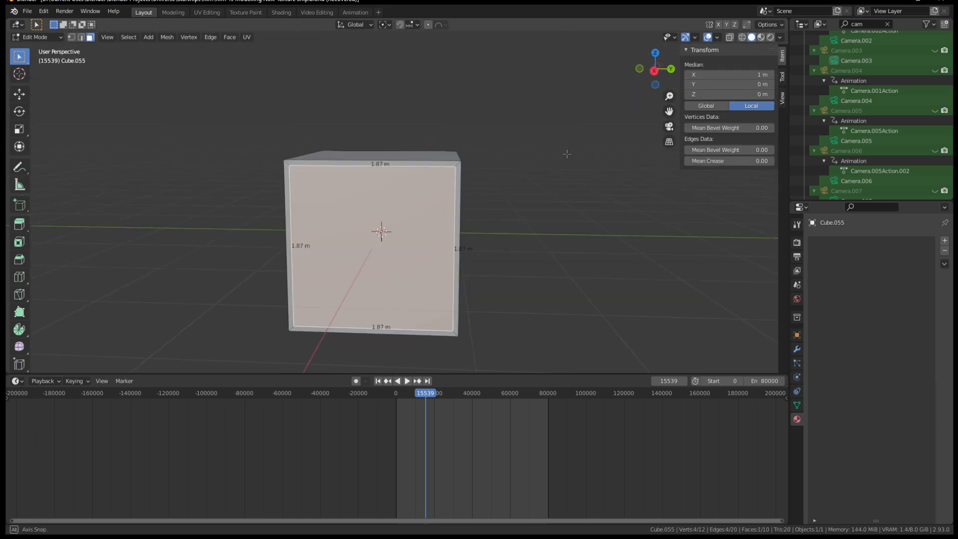
scroll(349, 275, up, 2)
middle_drag(435, 238, 425, 263)
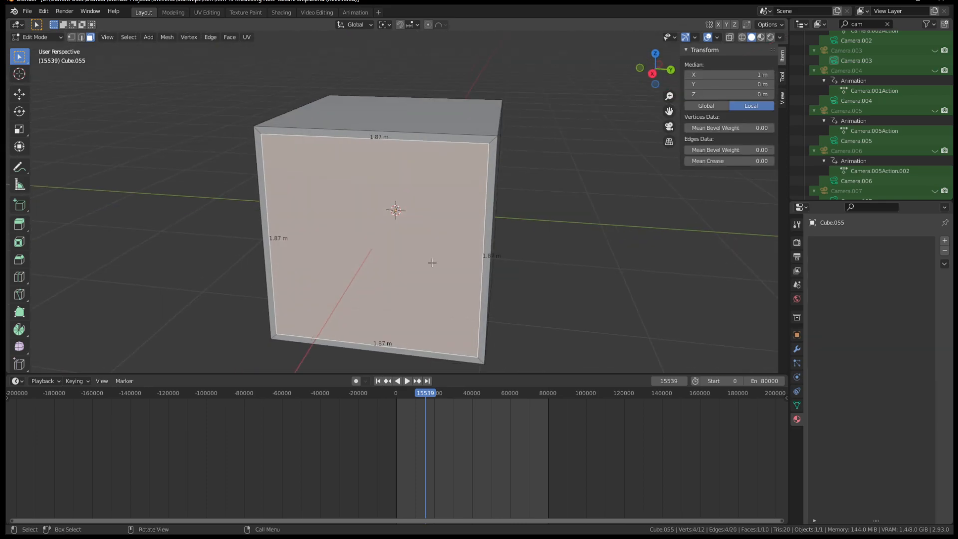
key(i)
click(546, 270)
Subdivide the newly inset face with 9 cuts
right_click(405, 207)
click(406, 208)
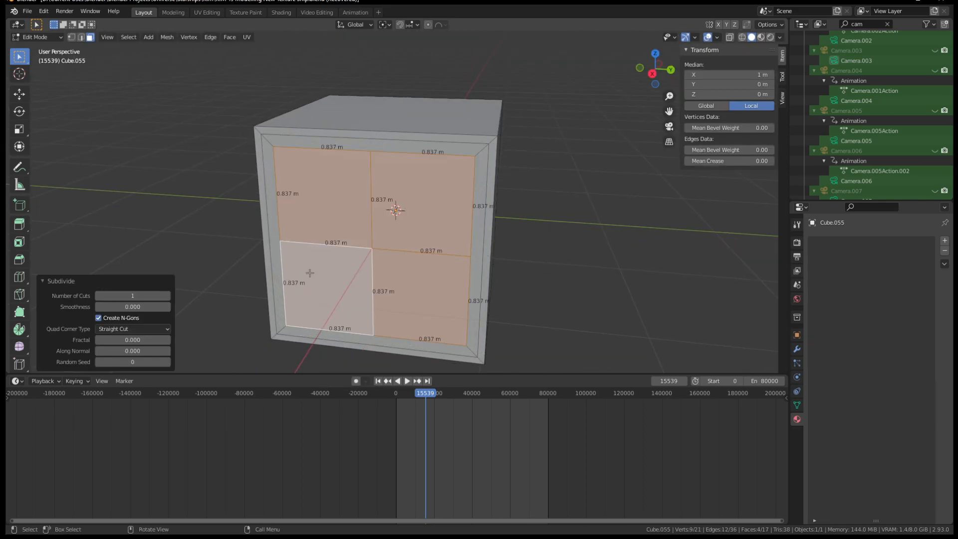
drag(127, 294, 156, 293)
click(155, 292)
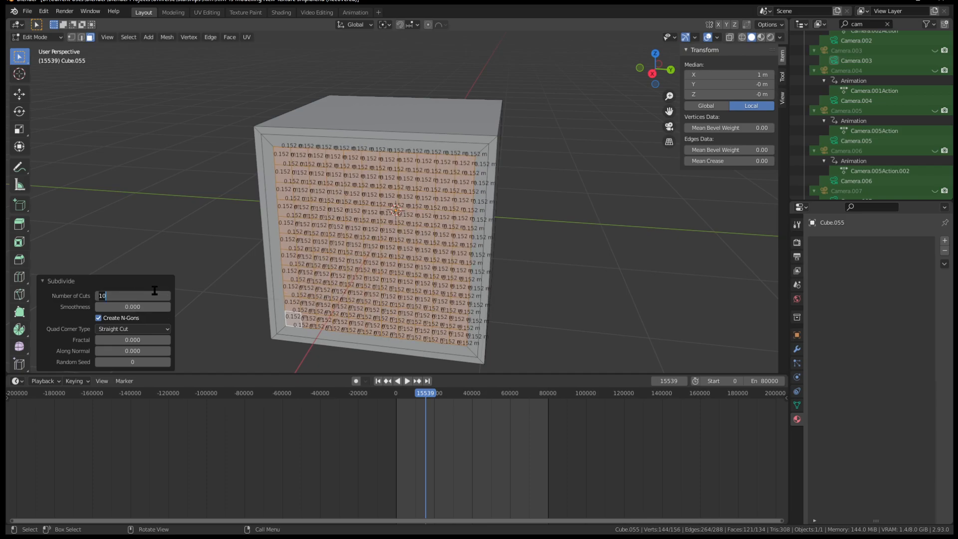
text(9)
key(Return)
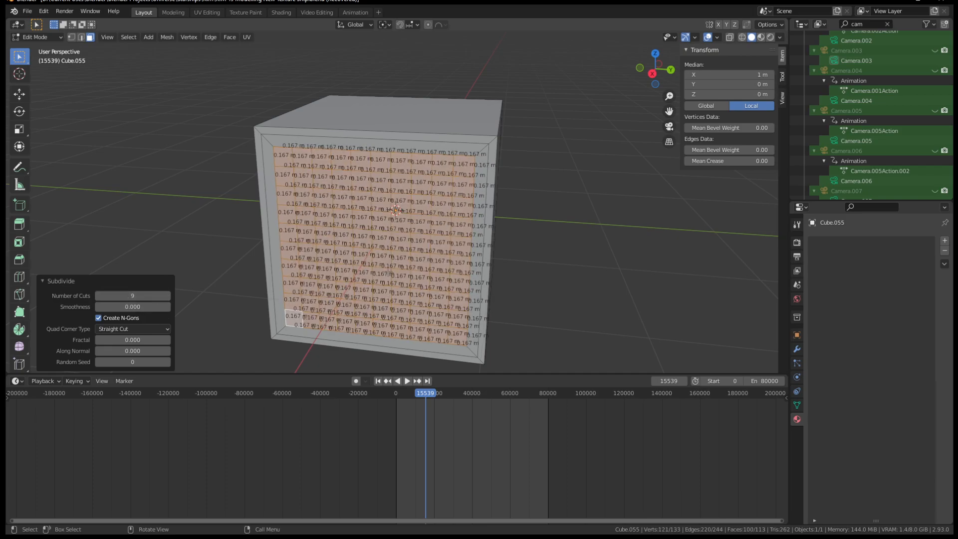
Apply To Sphere with factor 1 to the grid subdivided with 9 cuts
middle_drag(389, 271, 369, 269)
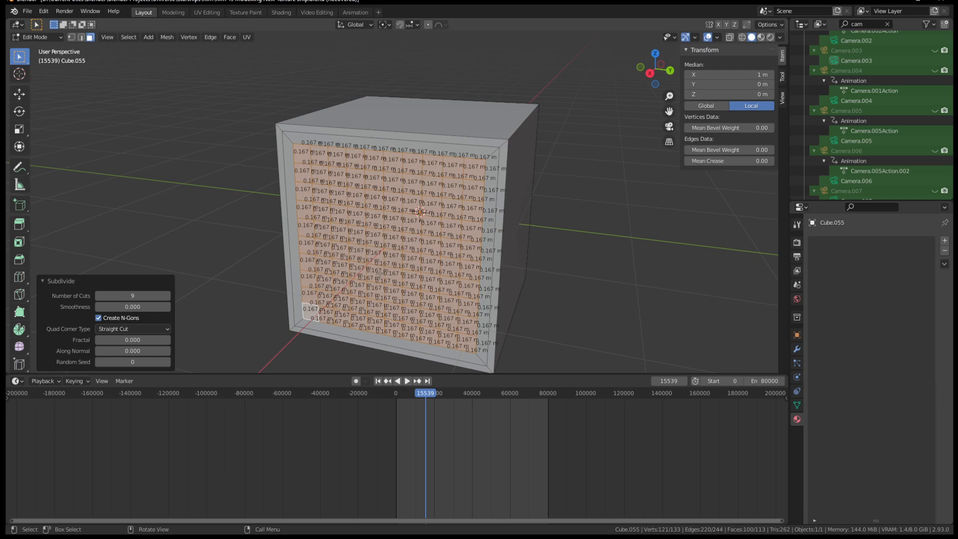
key(F3)
click(469, 292)
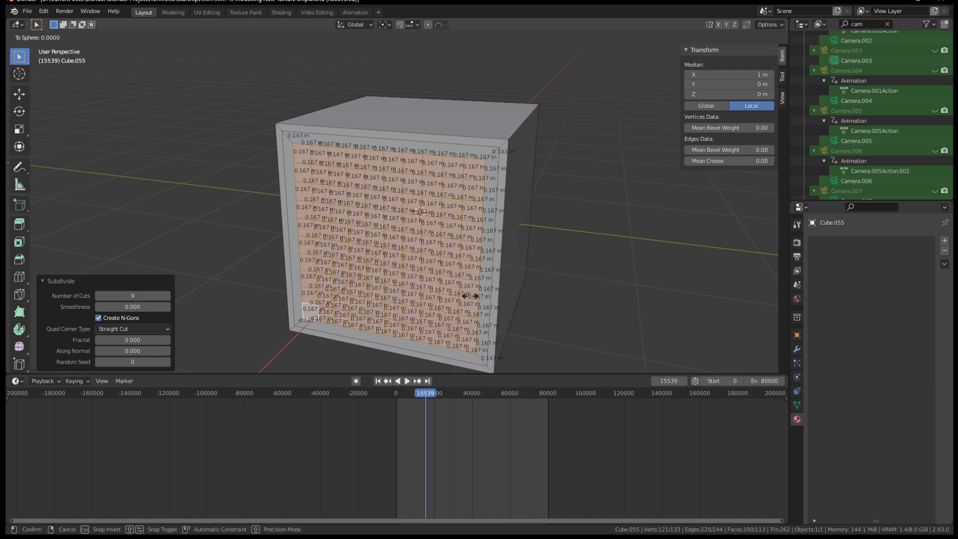
click(308, 145)
Extrude the undissolved circle of faces outward by about 1.15 m
key(e)
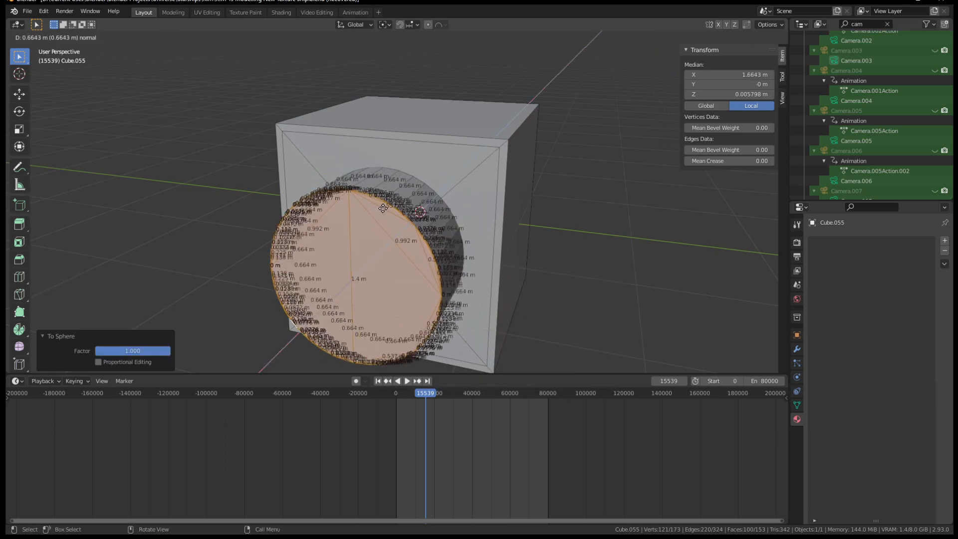
click(402, 186)
middle_drag(402, 185, 352, 200)
Select six adjacent side faces down the cylinder to compare their widths
click(352, 199)
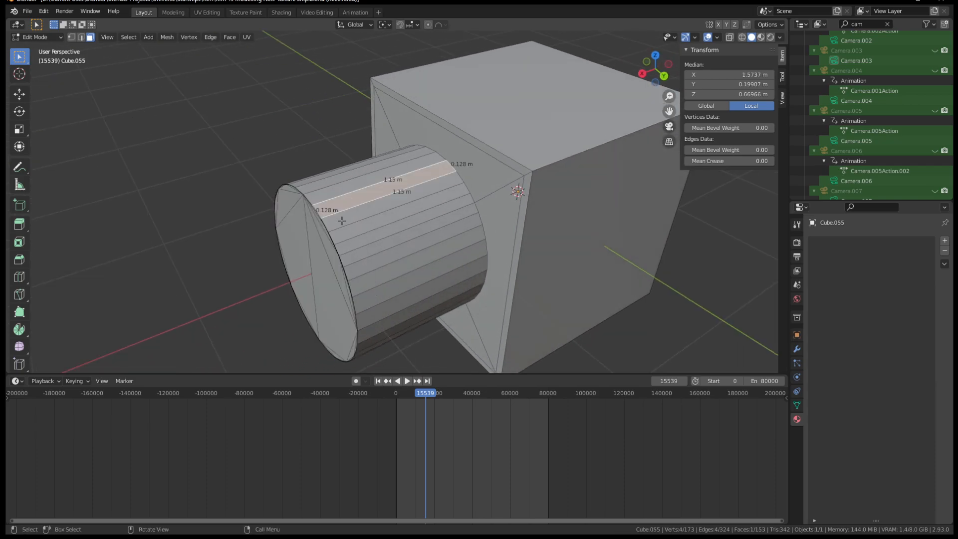
shift+click(342, 220)
shift+click(353, 239)
shift+click(356, 250)
shift+click(364, 270)
shift+click(367, 278)
middle_drag(333, 290, 376, 280)
Undo the side-face selections and the circle's extrusion
key(ctrl+z)
key(ctrl+z)
key(ctrl+z)
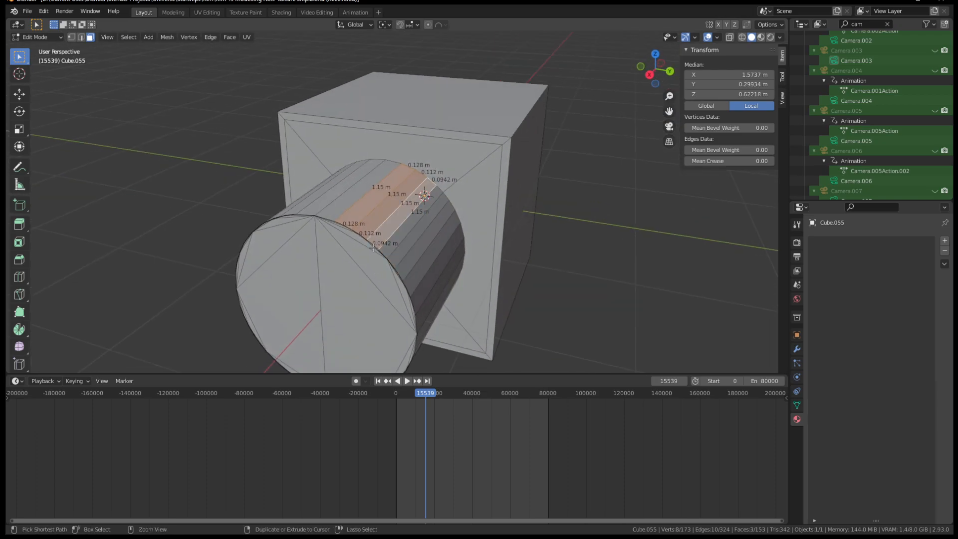
key(ctrl+z)
key(ctrl+z)
Dissolve the circle's faces and the inner border around them back into one flat face inside the outer border
key(x)
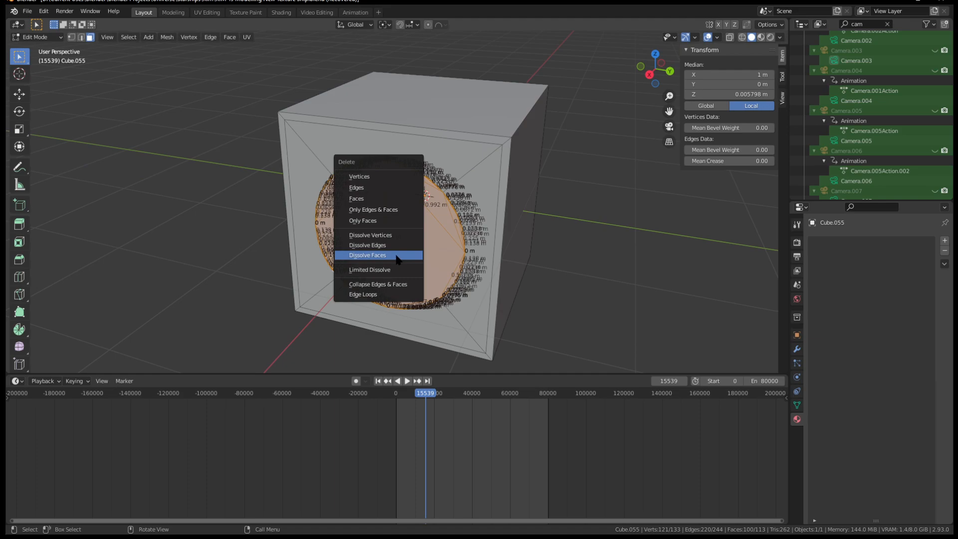
click(397, 259)
key(x)
click(414, 232)
key(x)
click(397, 204)
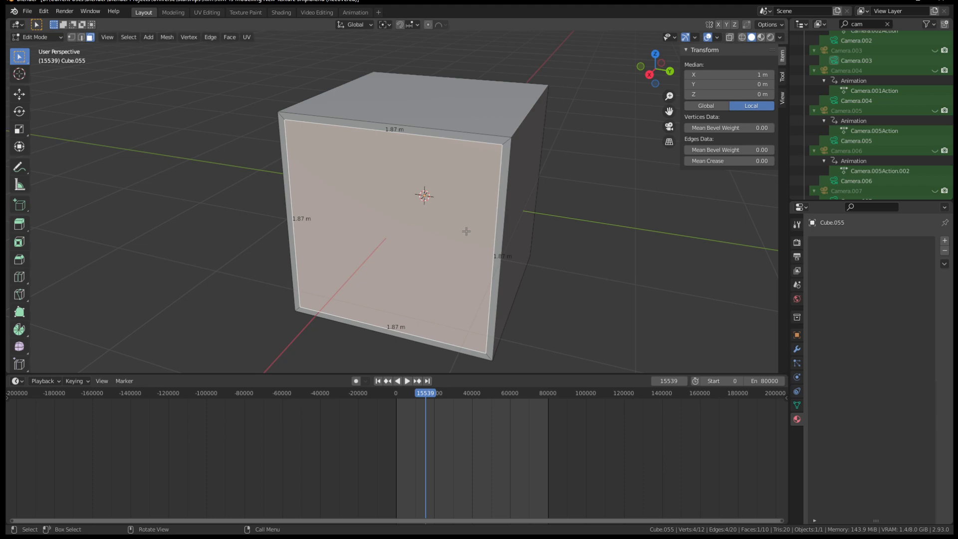
Inset the cube's selected front face again by about 0.105 m
key(i)
click(454, 229)
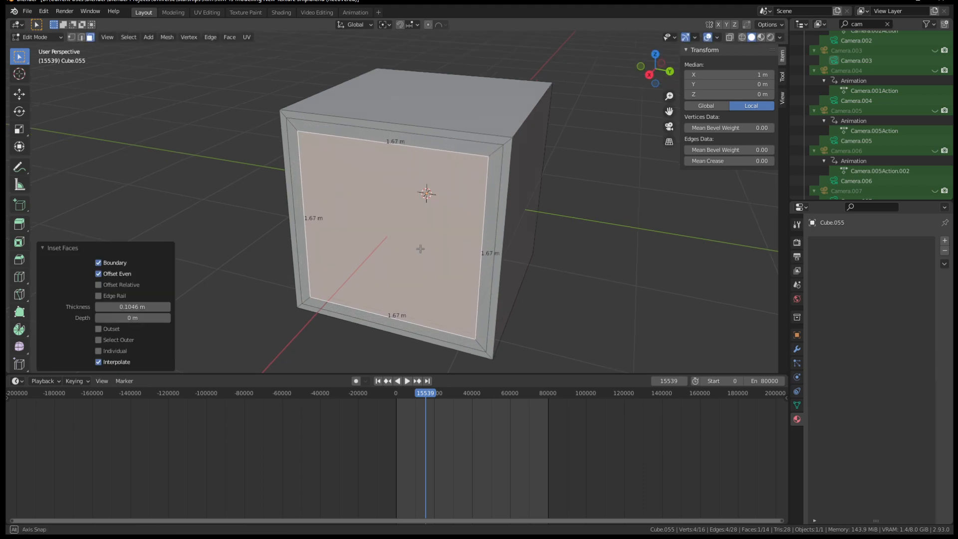
middle_drag(425, 246, 382, 258)
middle_drag(394, 298, 422, 251)
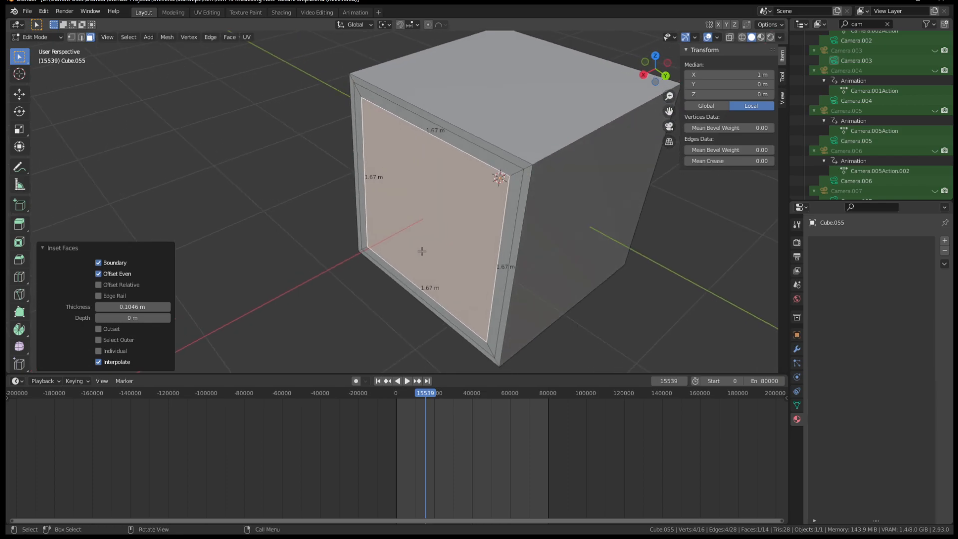
Subdivide the inset face with 10 cuts
right_click(449, 233)
click(457, 234)
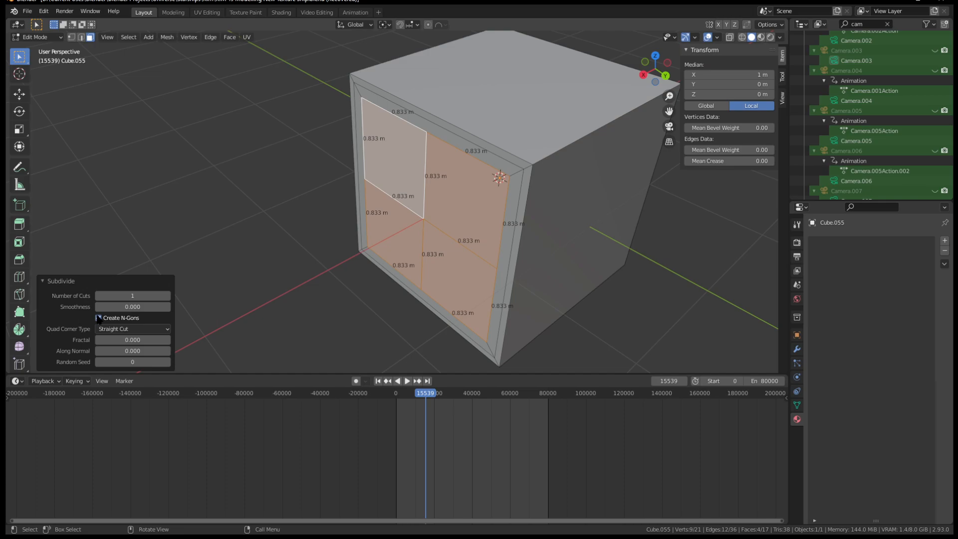
click(145, 296)
key(Return)
Select the centre face of the subdivided grid and grow the selection five times to cover the whole grid
middle_drag(539, 144, 590, 123)
scroll(519, 165, up, 2)
middle_drag(358, 283, 391, 261)
click(368, 288)
key(ctrl+KP_Add)
key(ctrl+KP_Add)
key(ctrl+KP_Add)
key(ctrl+KP_Add)
key(ctrl+KP_Add)
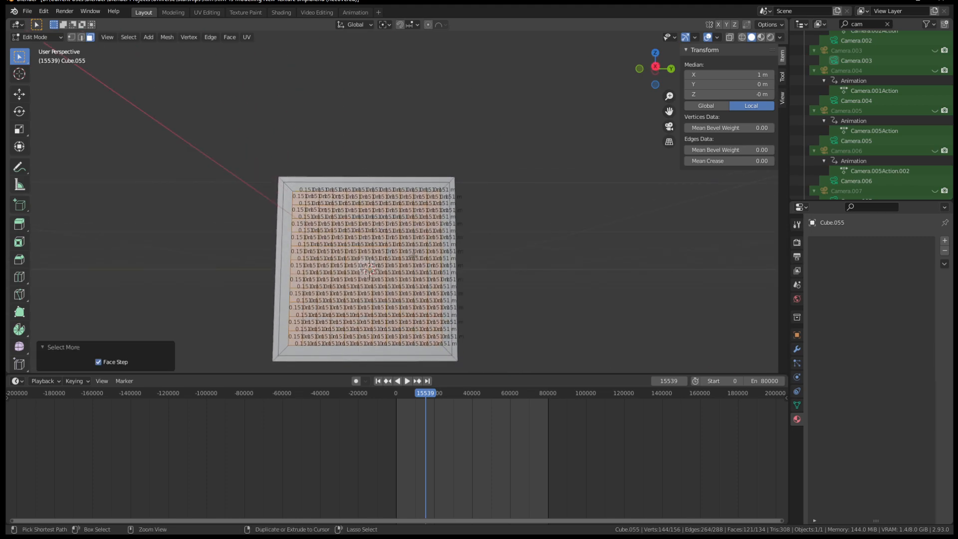
Round the selected grid into a circle with To Sphere at factor 1 and extrude it outward by about 1.25 m
middle_drag(597, 301, 547, 285)
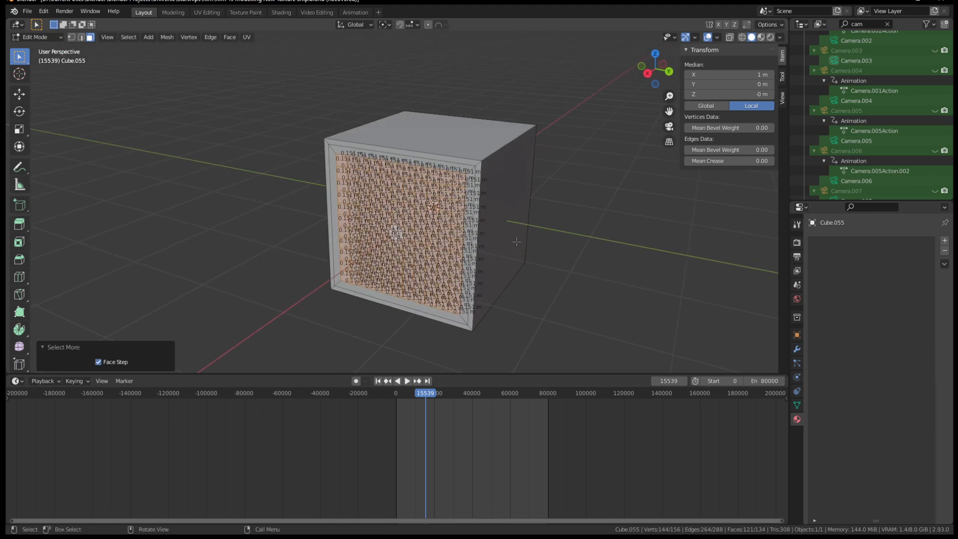
key(F3)
click(607, 261)
click(547, 322)
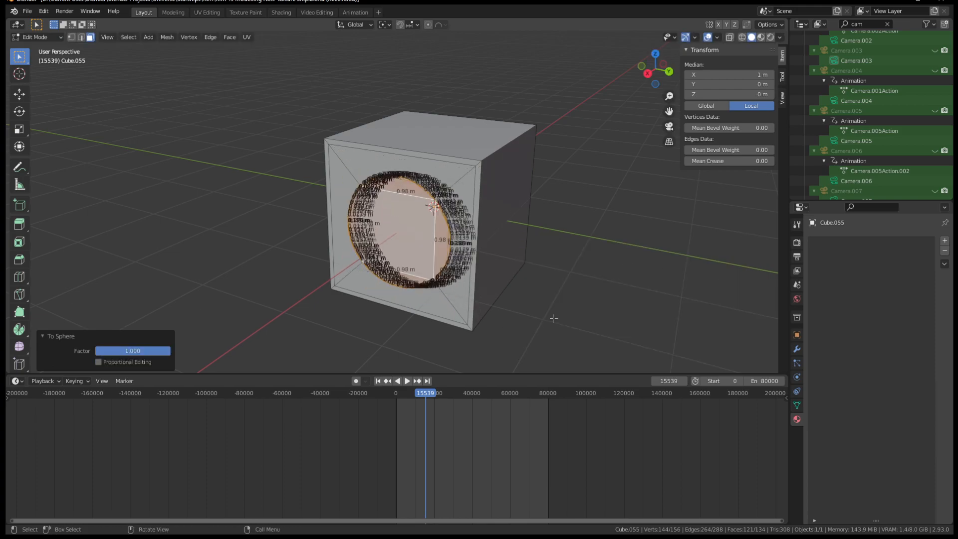
key(e)
click(495, 359)
Select the adjacent side faces one after another around the cylinder to compare their widths
middle_drag(483, 298, 443, 320)
scroll(429, 300, up, 2)
click(348, 217)
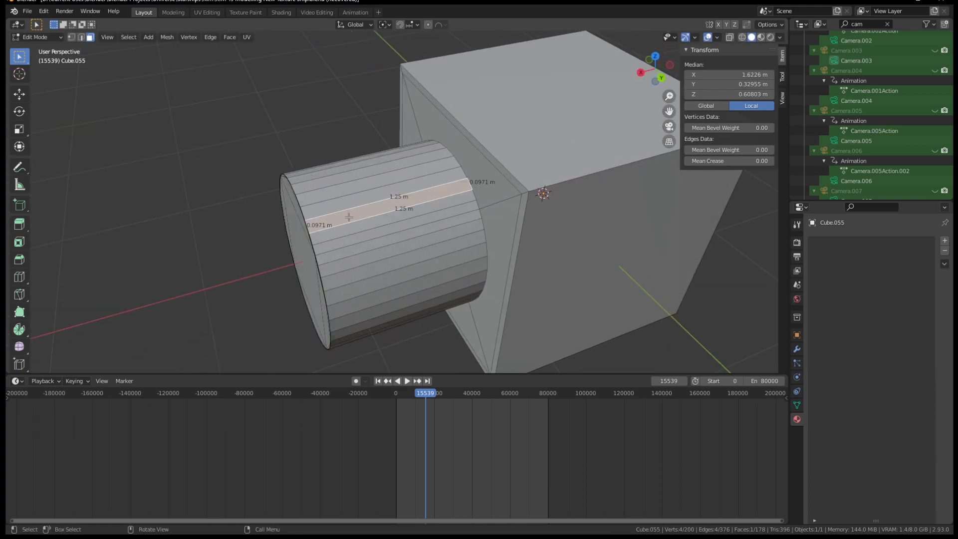
shift+click(338, 205)
shift+click(321, 190)
shift+click(314, 185)
middle_drag(315, 184, 316, 272)
shift+click(295, 208)
shift+click(394, 252)
shift+click(393, 271)
shift+click(383, 264)
shift+click(382, 275)
shift+click(315, 273)
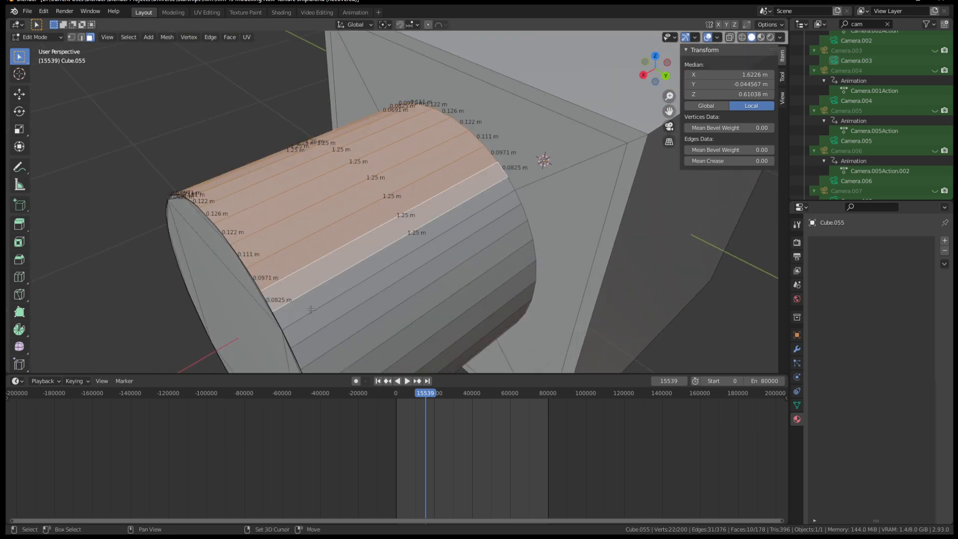
shift+click(311, 316)
shift+click(308, 326)
shift+click(320, 350)
middle_drag(320, 351, 331, 243)
shift+click(326, 305)
shift+click(334, 331)
shift+click(331, 243)
shift+click(332, 243)
shift+click(330, 261)
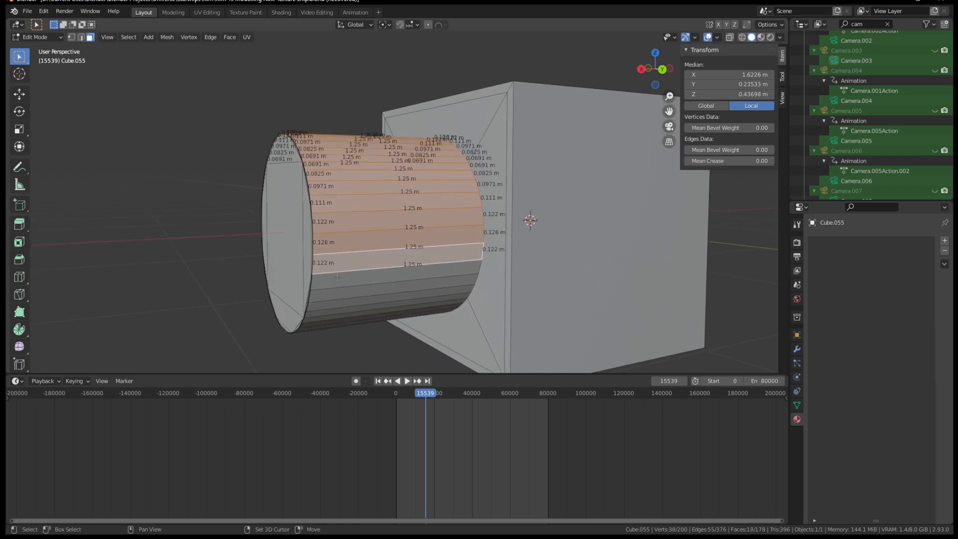
shift+click(337, 278)
Dissolve the vertices of the cylinder's end cap ring by ring from the centre until a single cap face is left
middle_drag(333, 299, 309, 250)
key(x)
click(307, 250)
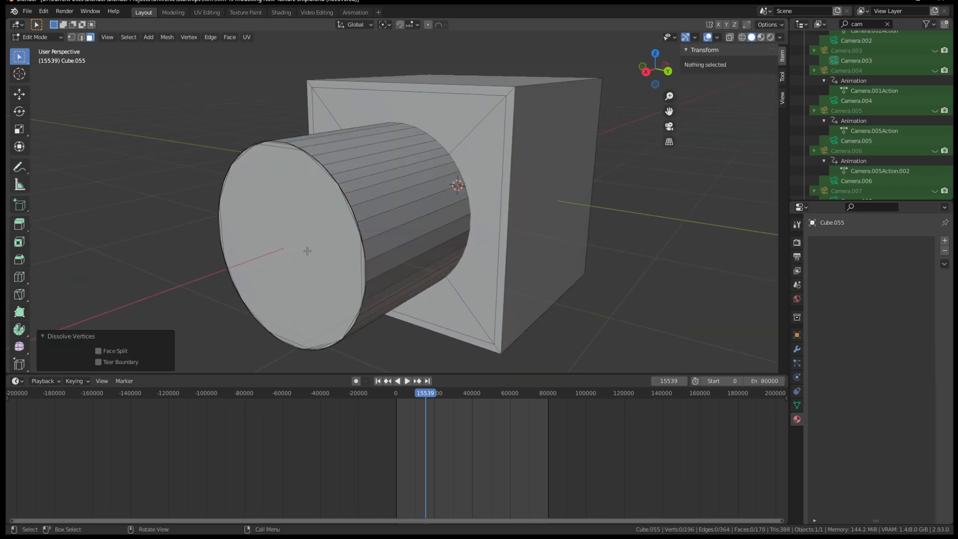
click(333, 238)
key(x)
click(334, 239)
click(306, 230)
key(x)
click(309, 230)
click(309, 228)
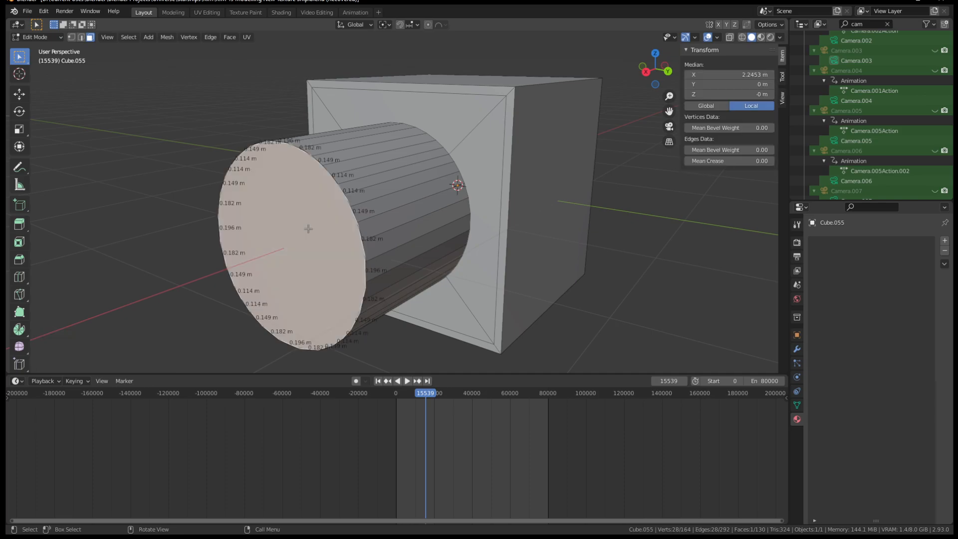
key(x)
click(308, 228)
click(325, 230)
key(x)
click(325, 231)
Dissolve the cap's outline vertices to collapse the cylinder into one flat circular face on the cube
click(335, 244)
key(x)
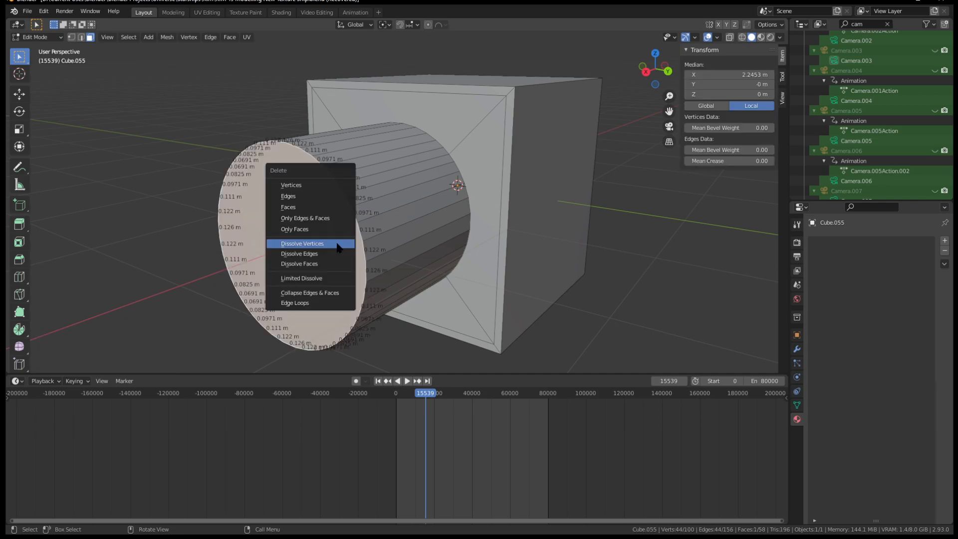
click(338, 246)
middle_drag(338, 247, 562, 227)
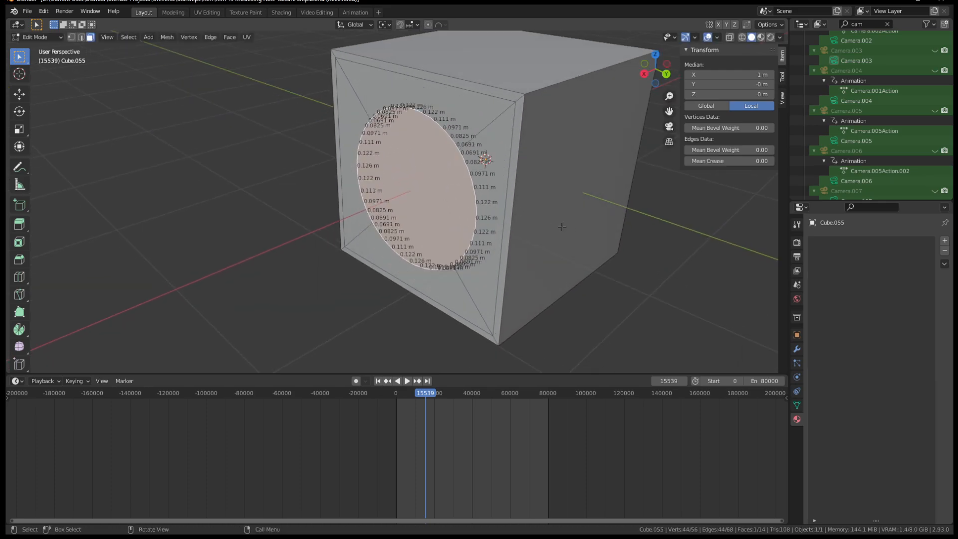
scroll(428, 221, up, 2)
middle_drag(428, 221, 474, 215)
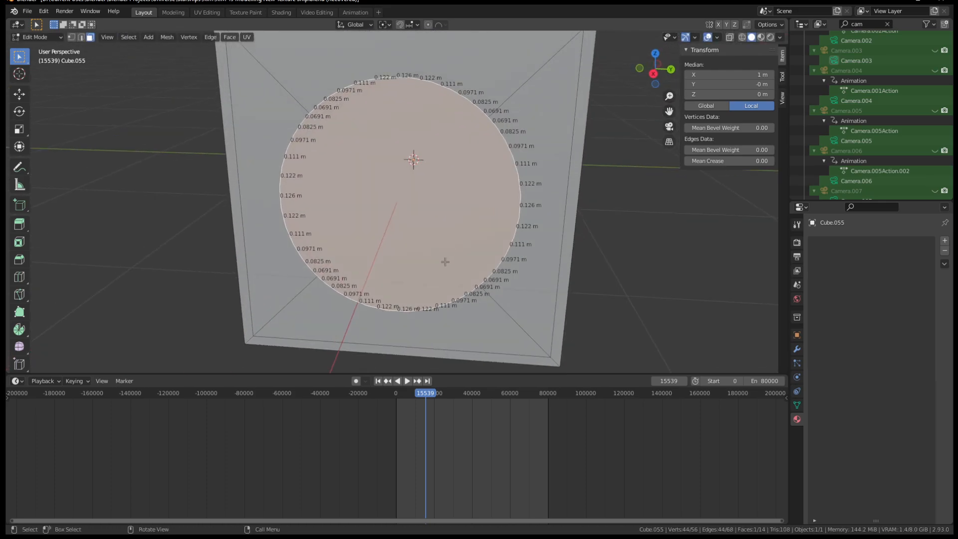
middle_drag(440, 246, 471, 149)
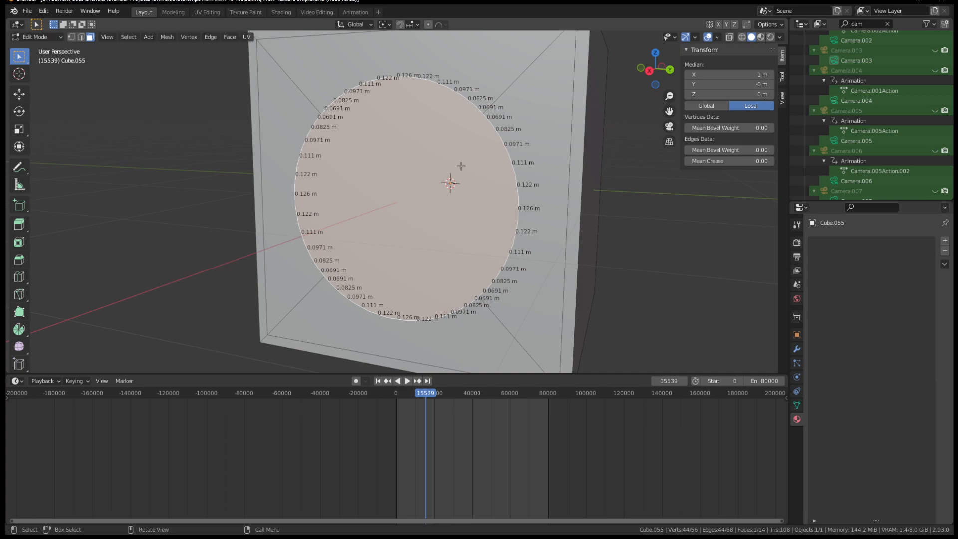
Leave Edit Mode and view the cube in Object Mode
scroll(465, 218, down, 3)
middle_drag(467, 268, 480, 152)
key(Tab)
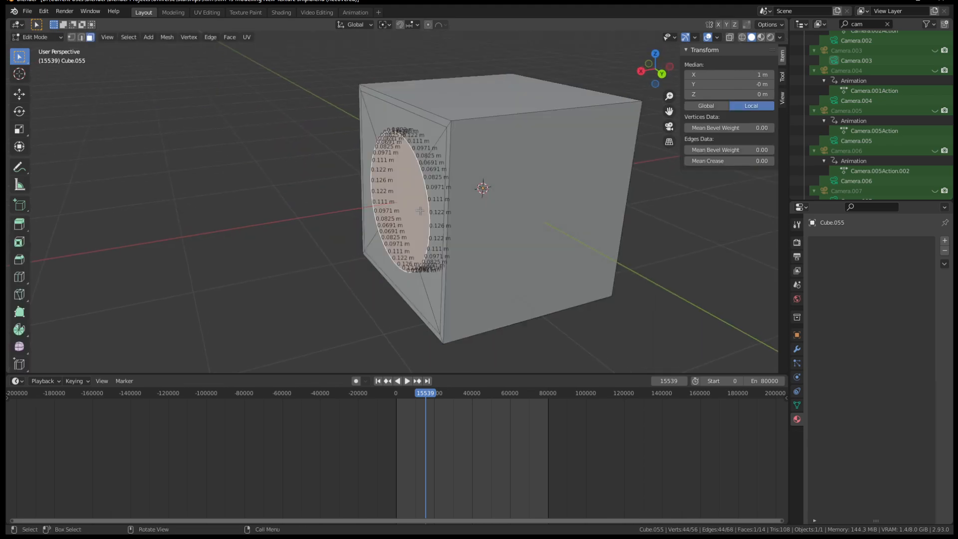
key(Tab)
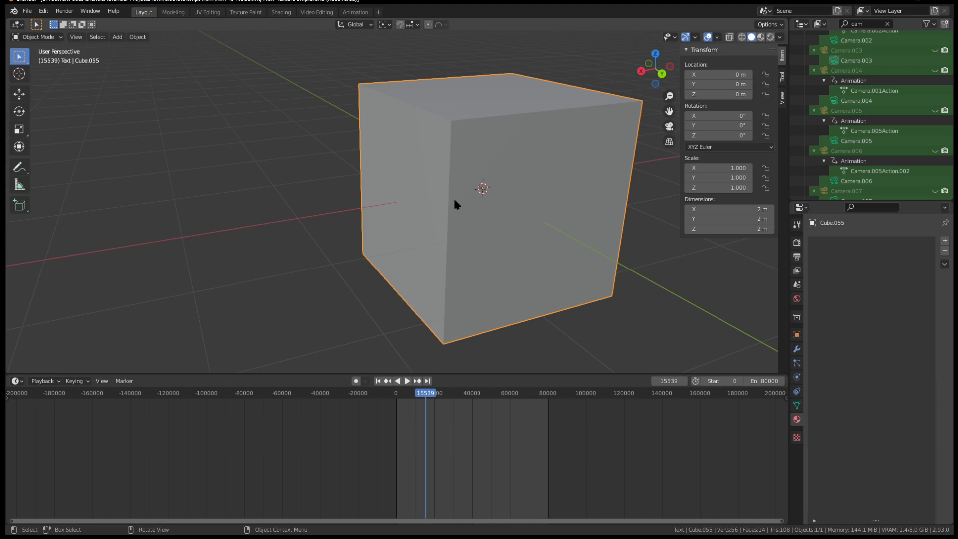
middle_drag(531, 172, 596, 196)
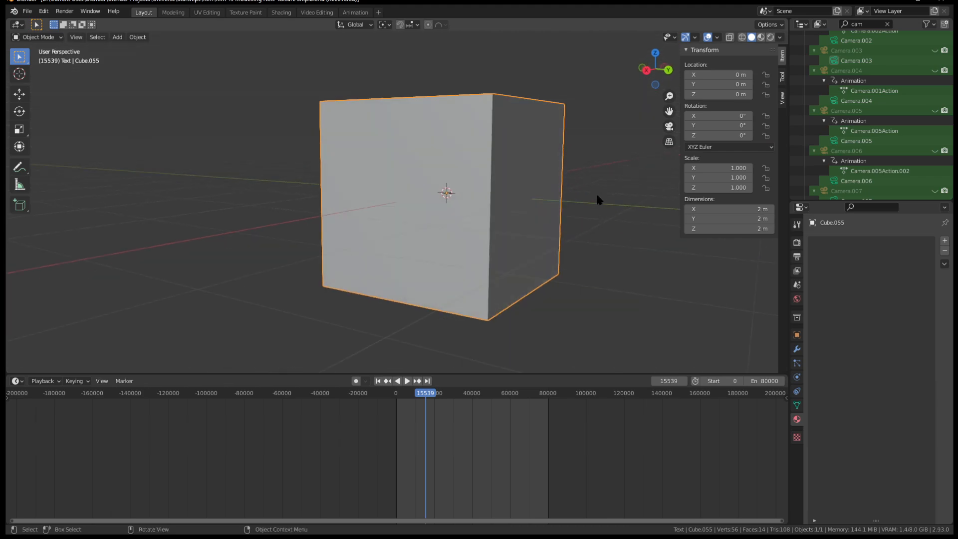